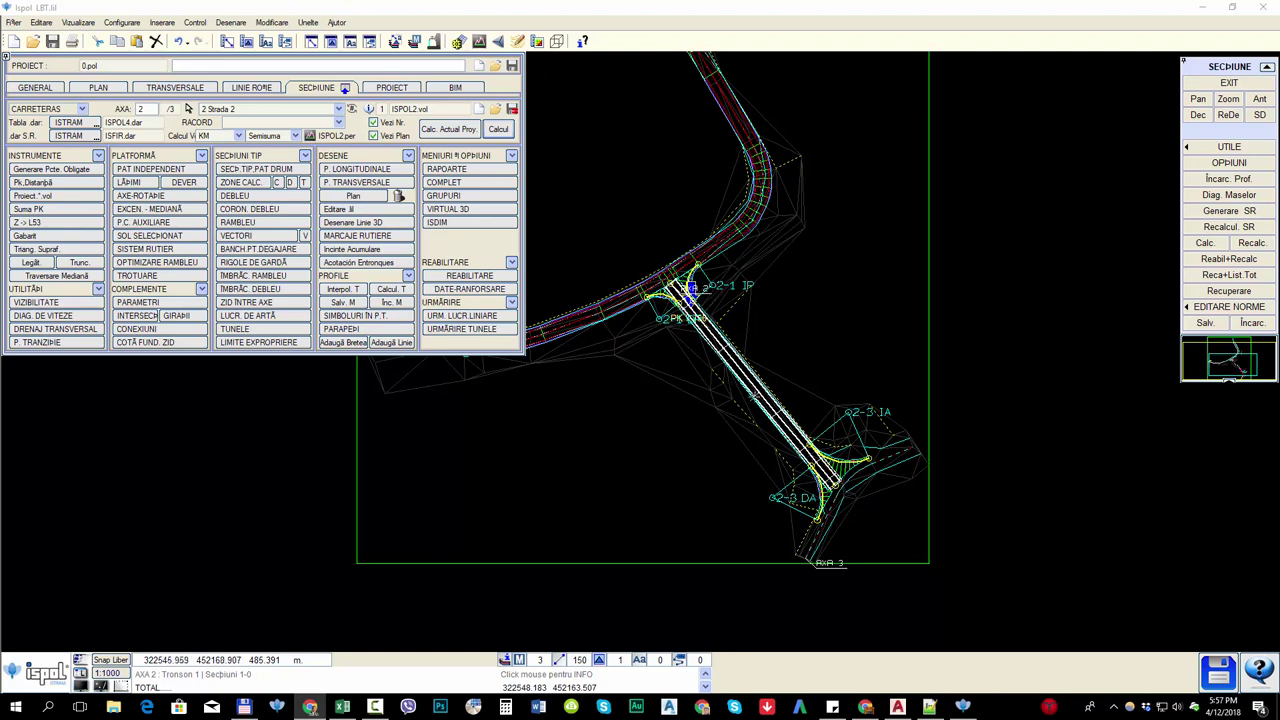
- Examine the res folder of the #Radacina project in Total Commander and switch to the Centralizator 3.2 workbook in Excel
left_click(743, 414)
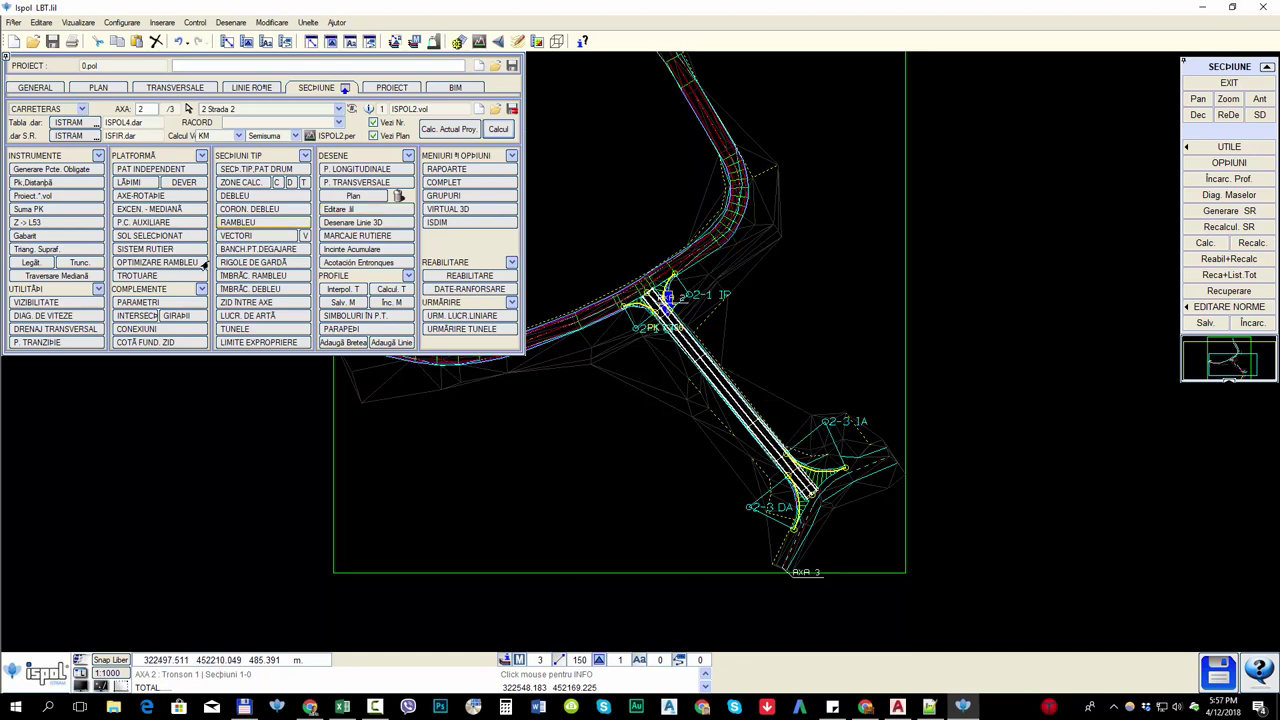
left_click(244, 707)
double_click(282, 275)
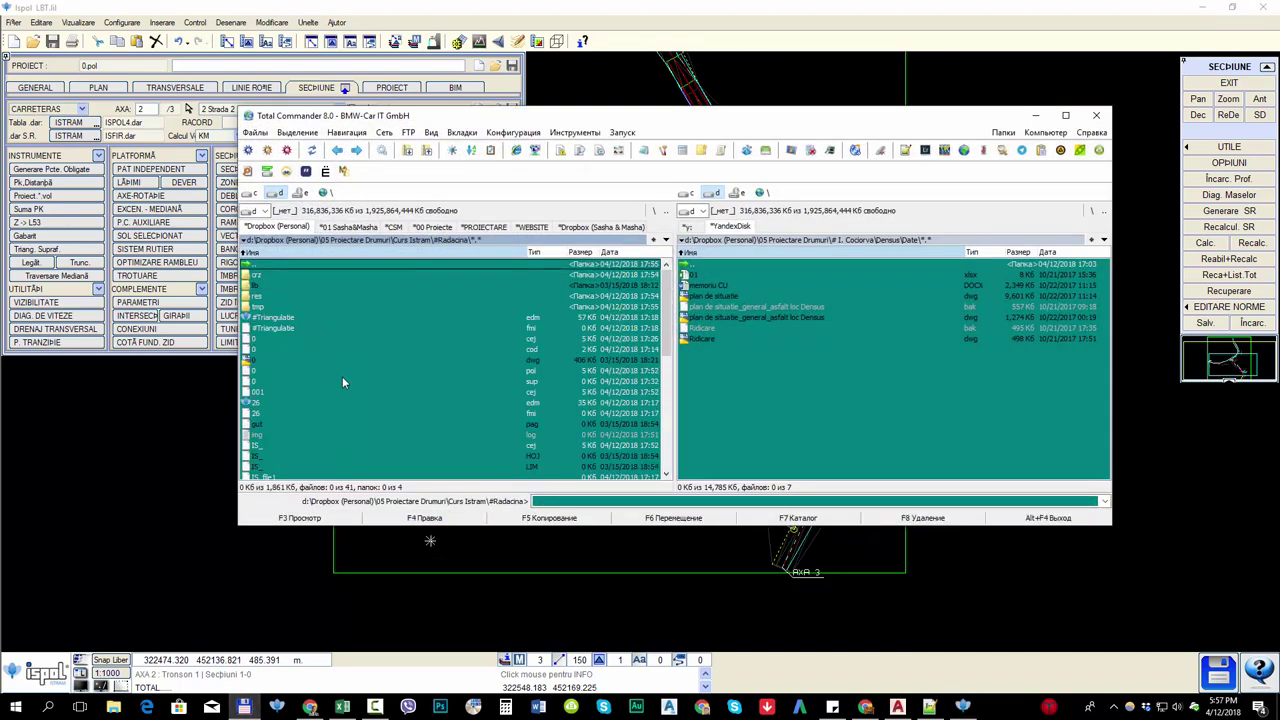
scroll(350, 370, "down", 1)
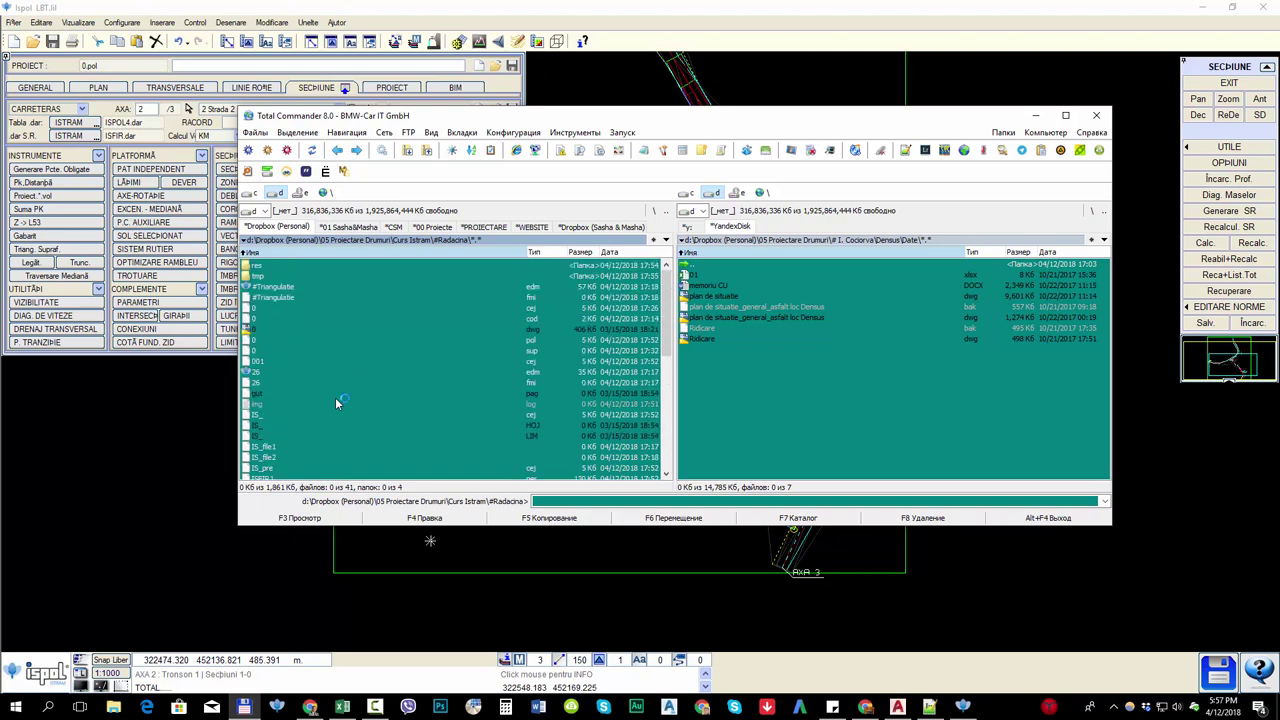
scroll(337, 385, "up", 1)
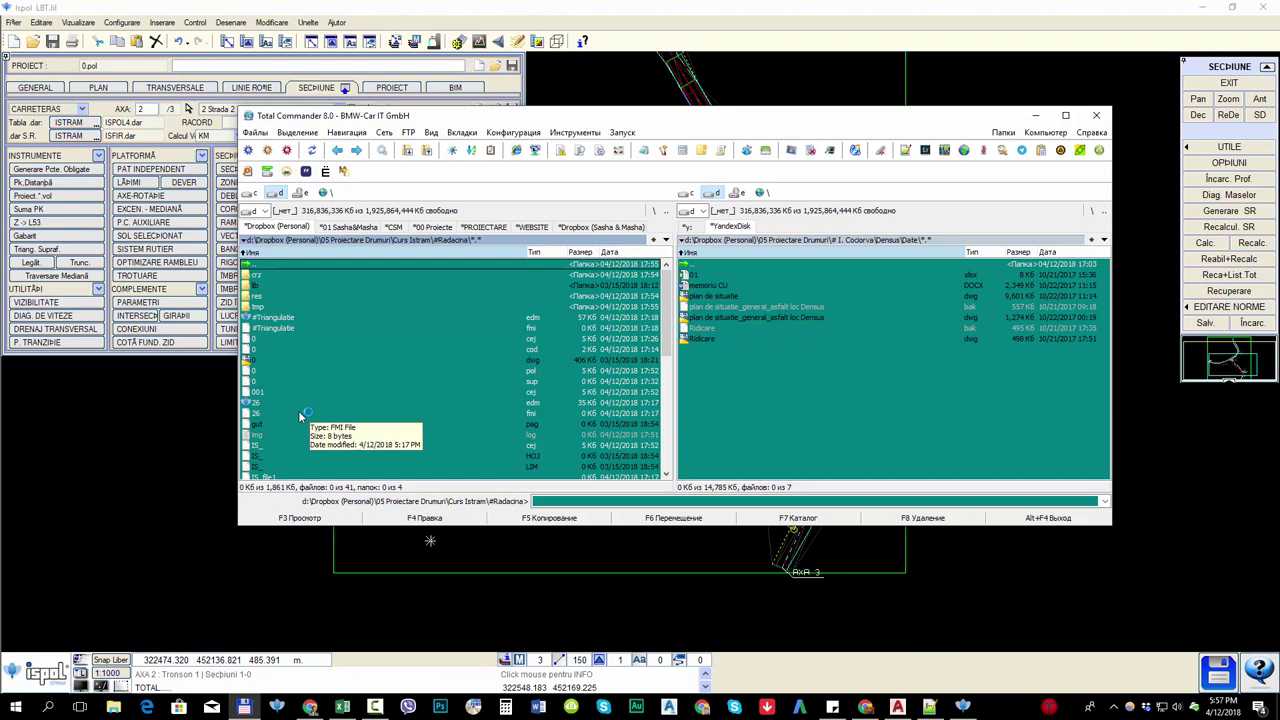
left_click(267, 298)
double_click(267, 298)
scroll(340, 381, "down", 15)
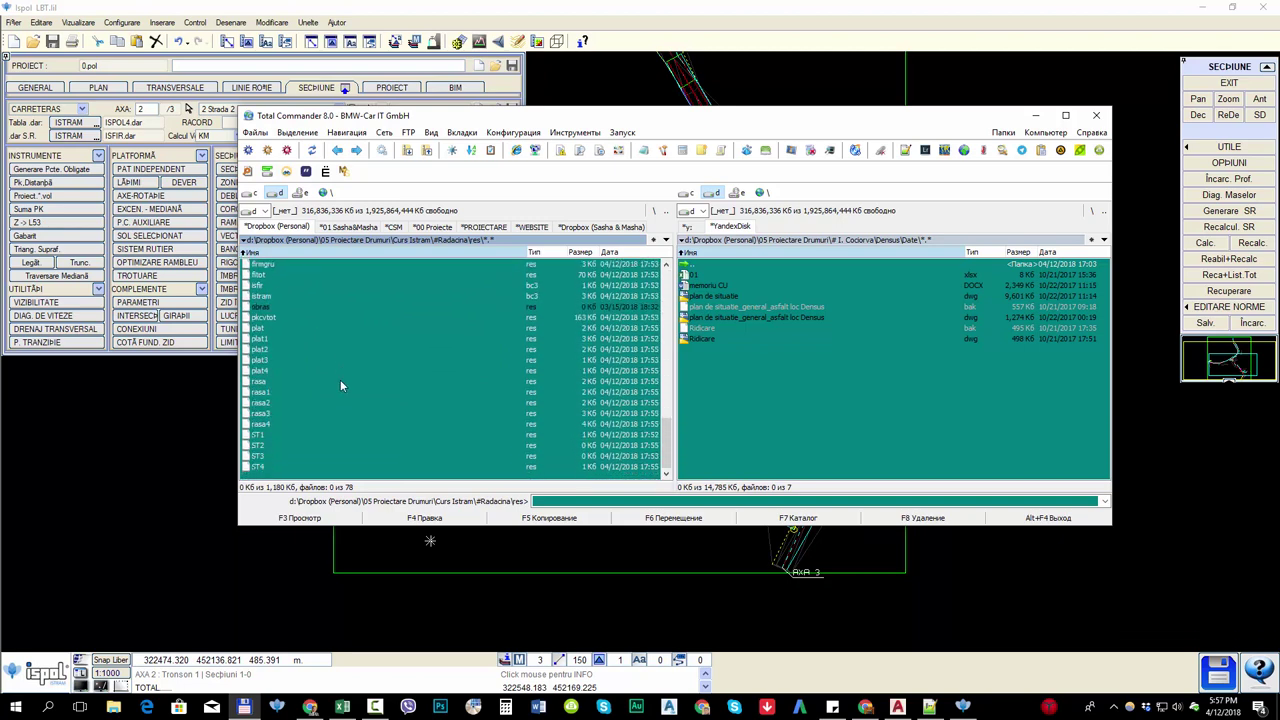
scroll(340, 380, "up", 12)
scroll(340, 384, "up", 2)
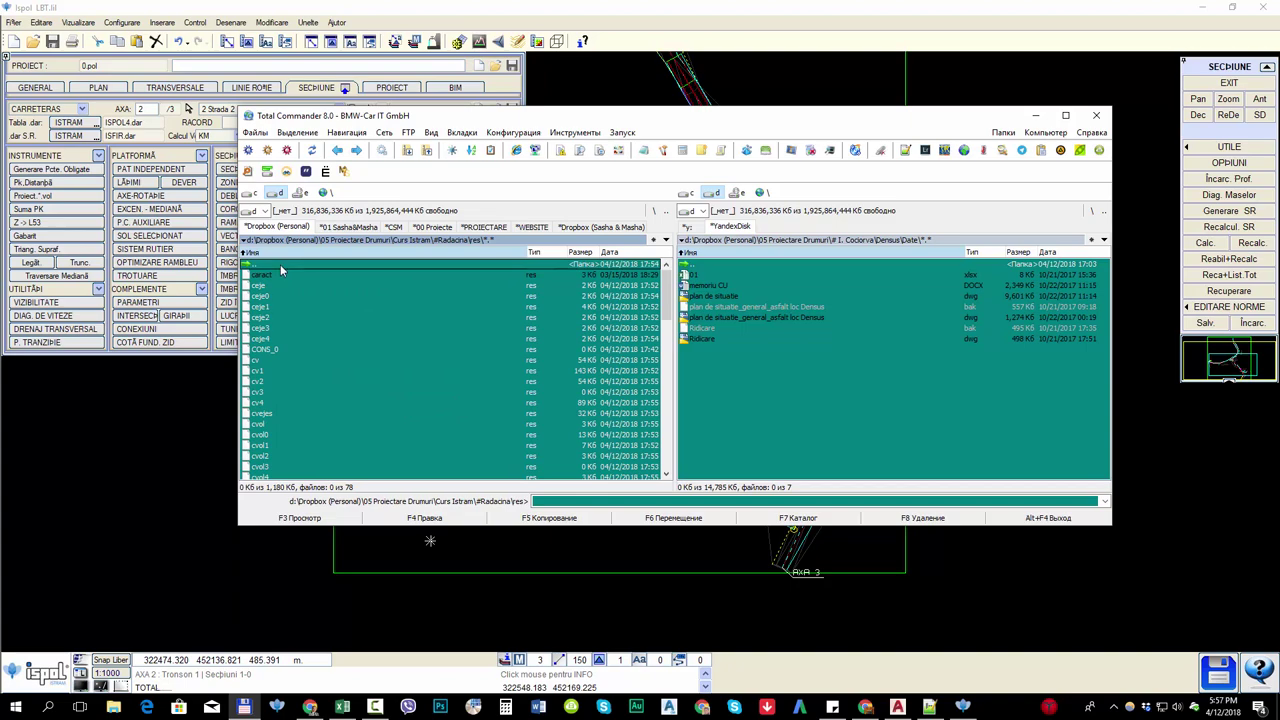
double_click(280, 264)
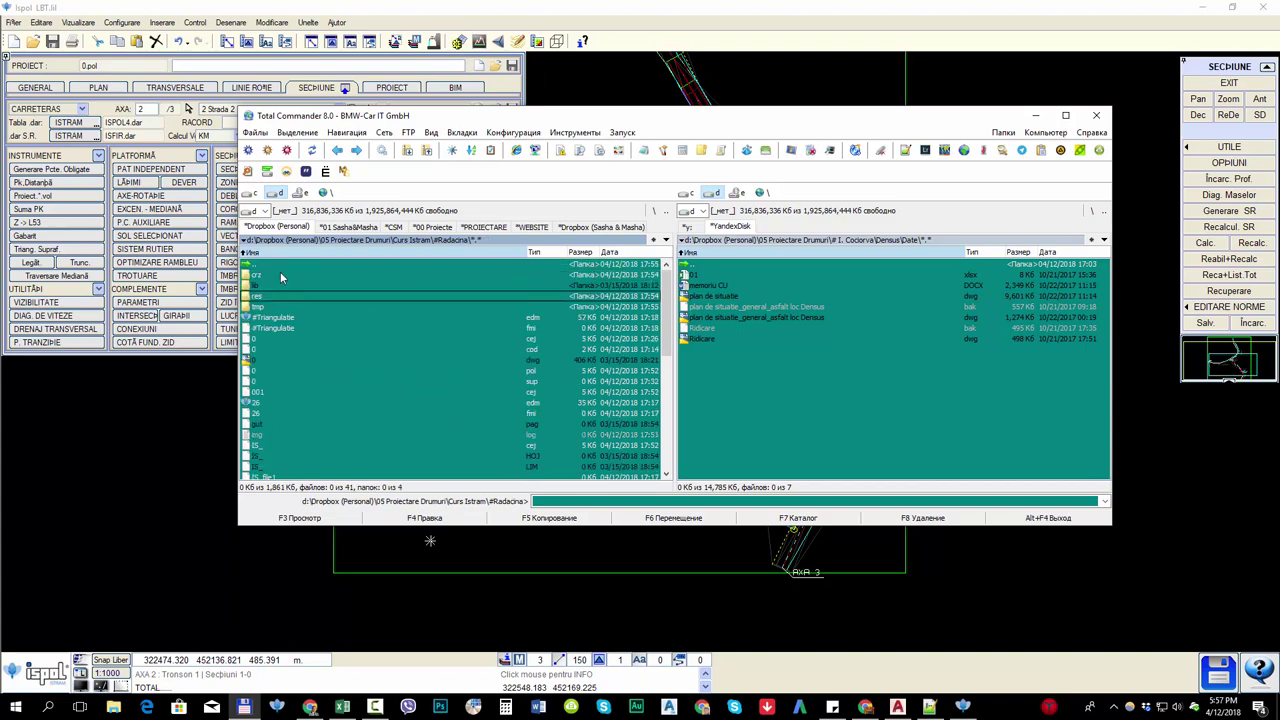
left_click(343, 706)
left_click(346, 299)
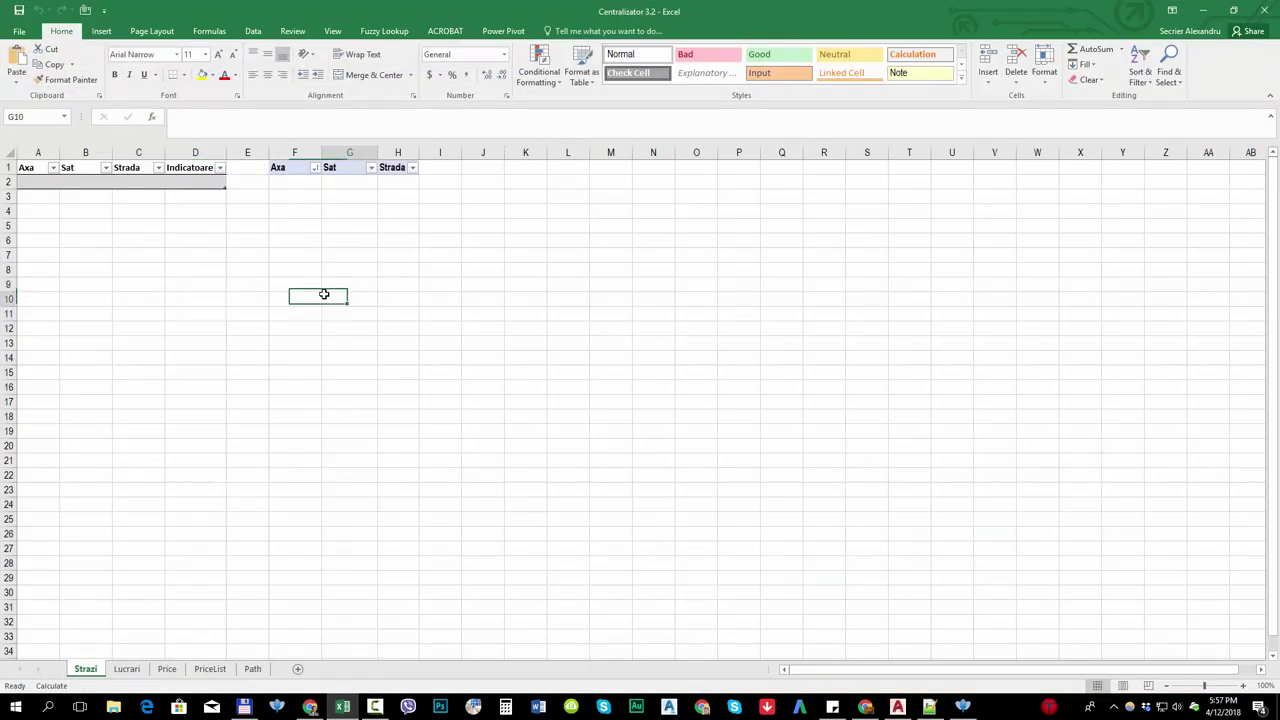
left_click(254, 31)
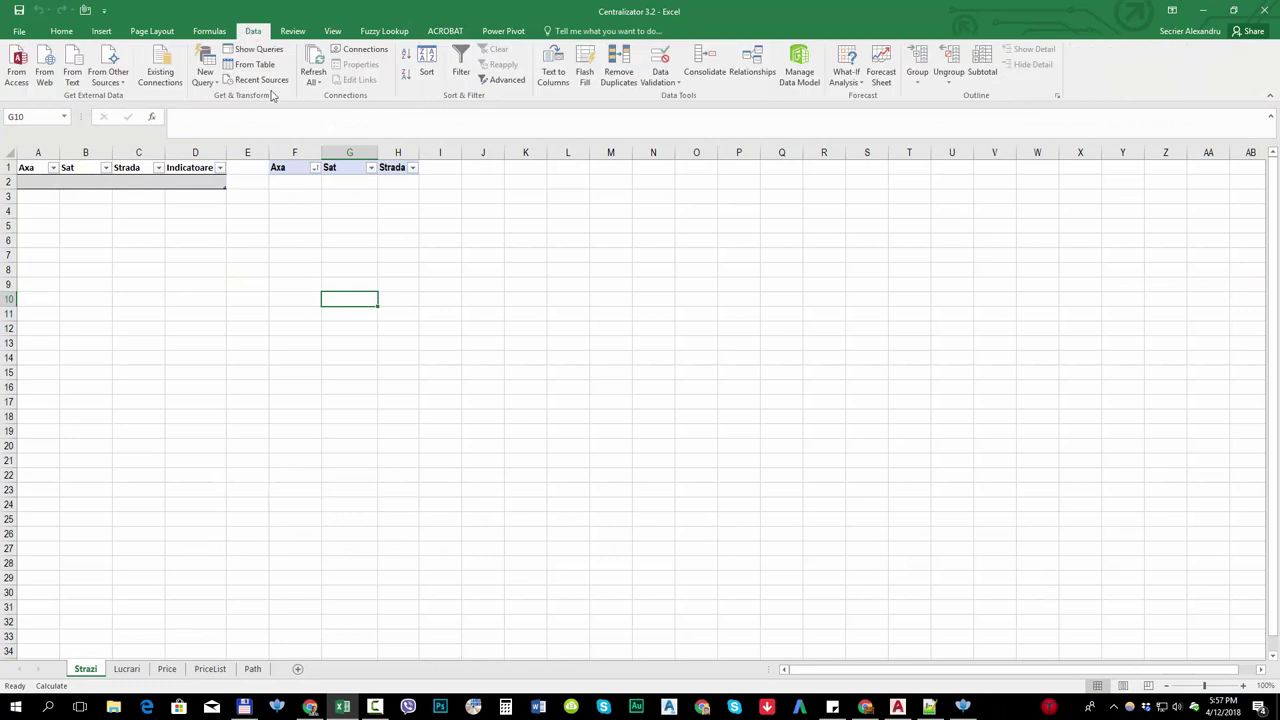
left_click(205, 75)
mouse_move(227, 108)
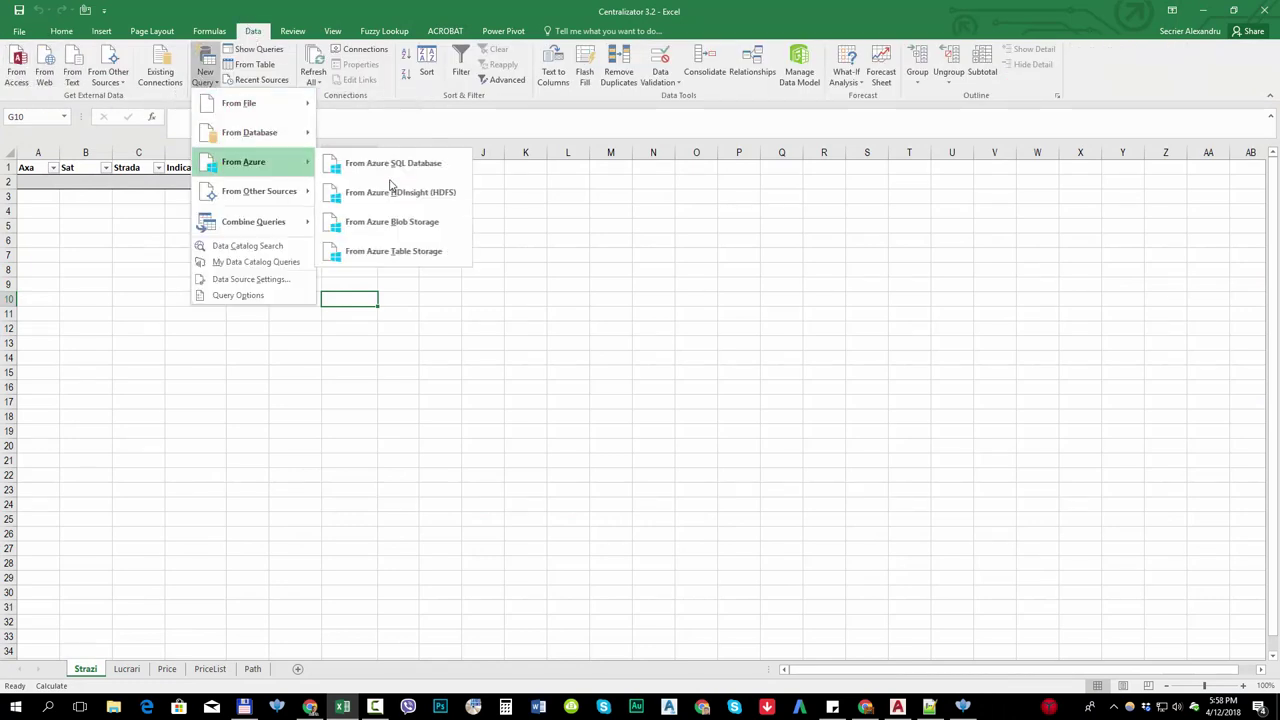
left_click(372, 191)
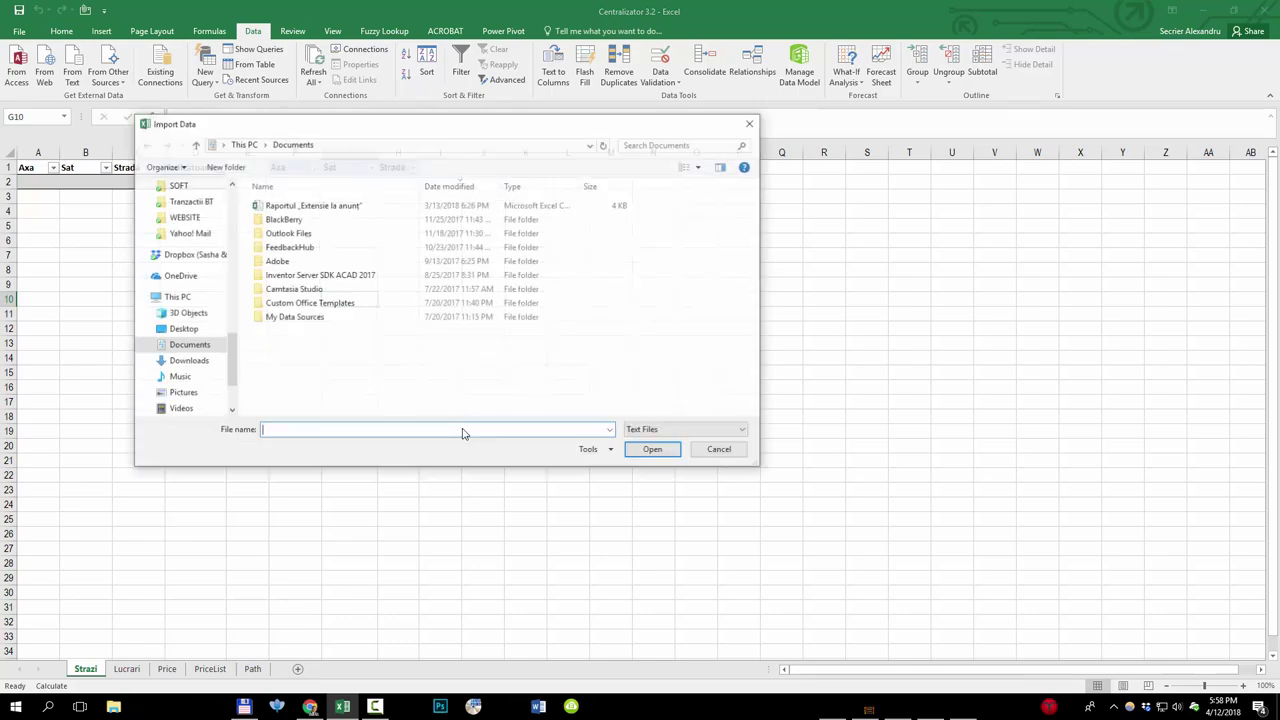
left_click(720, 450)
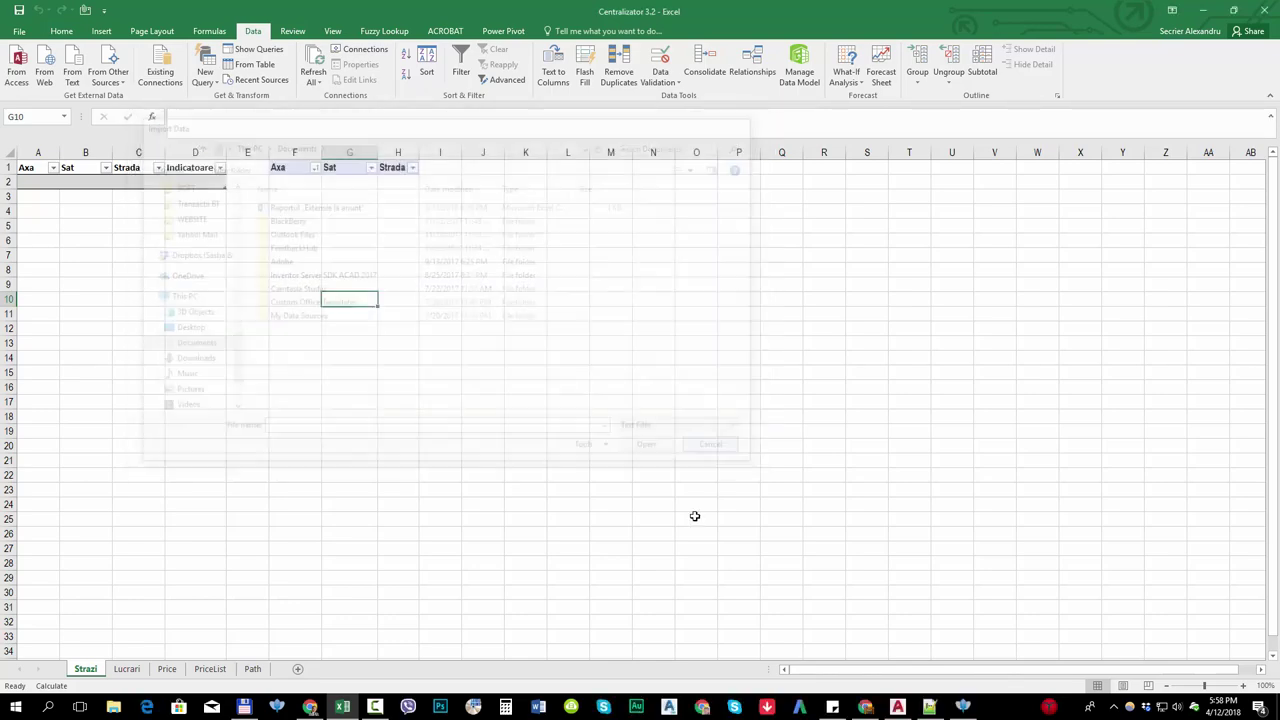
- Try to refresh the pivot table with the Axa, Sat and Strada columns on the Strazi sheet
left_click(310, 240)
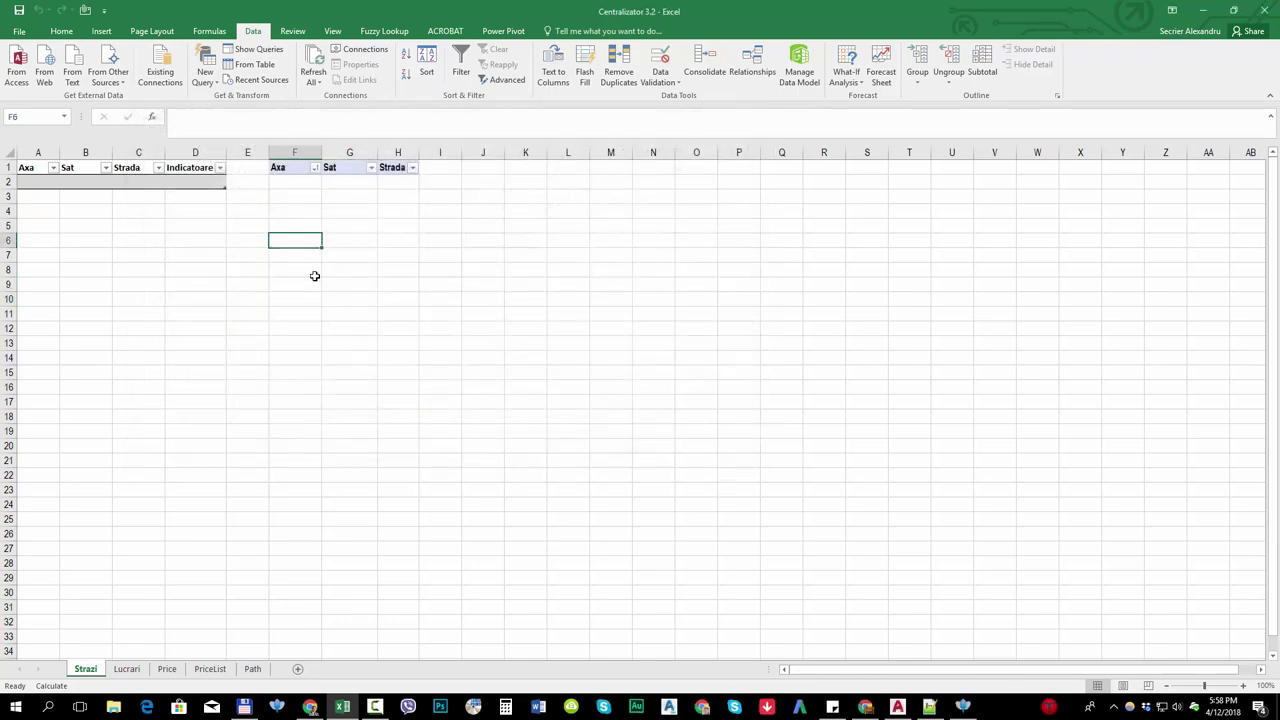
left_click(296, 169)
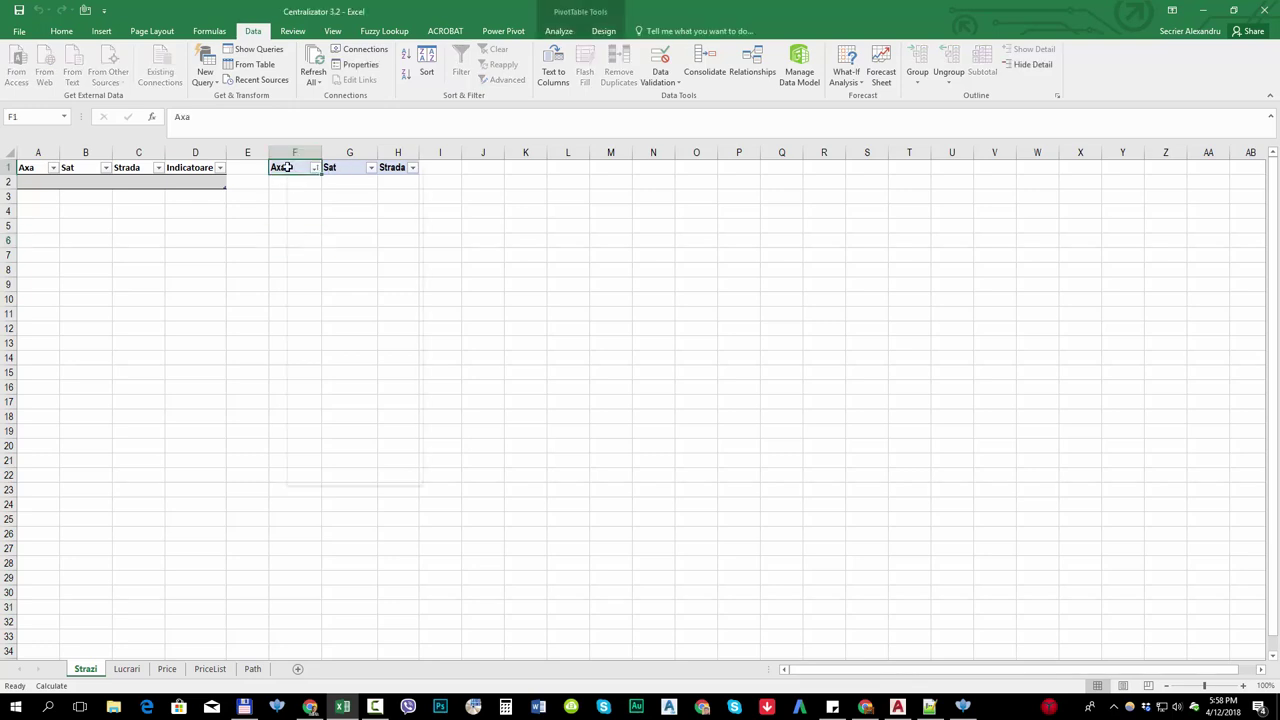
right_click(292, 166)
left_click(330, 209)
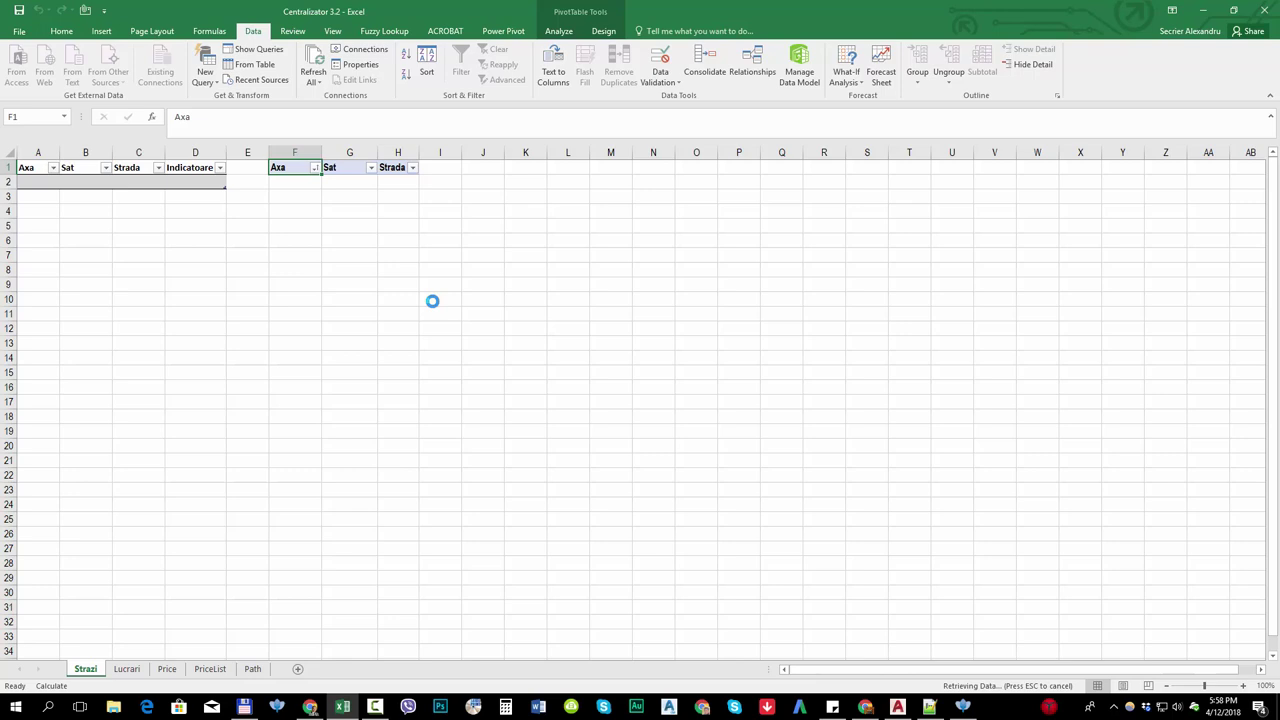
- Switch to Ispol and rename axis group 1 as Brad in the axis groups
left_click(962, 706)
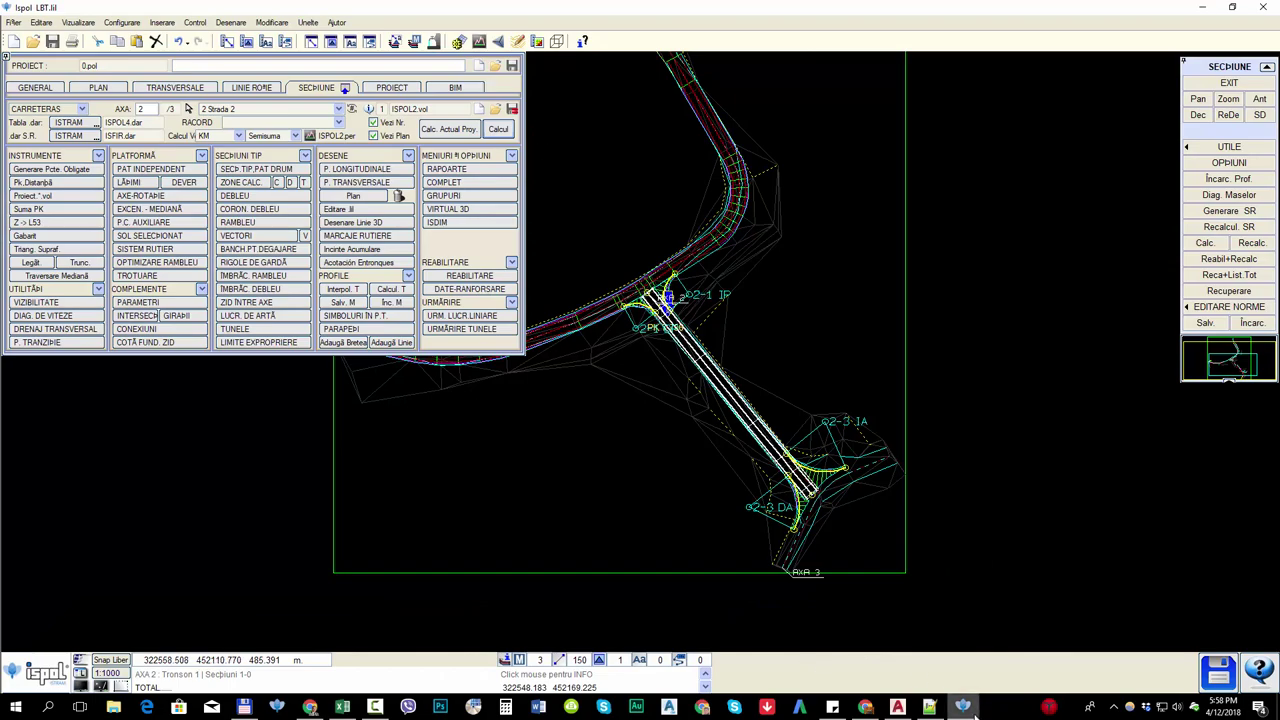
left_click(962, 706)
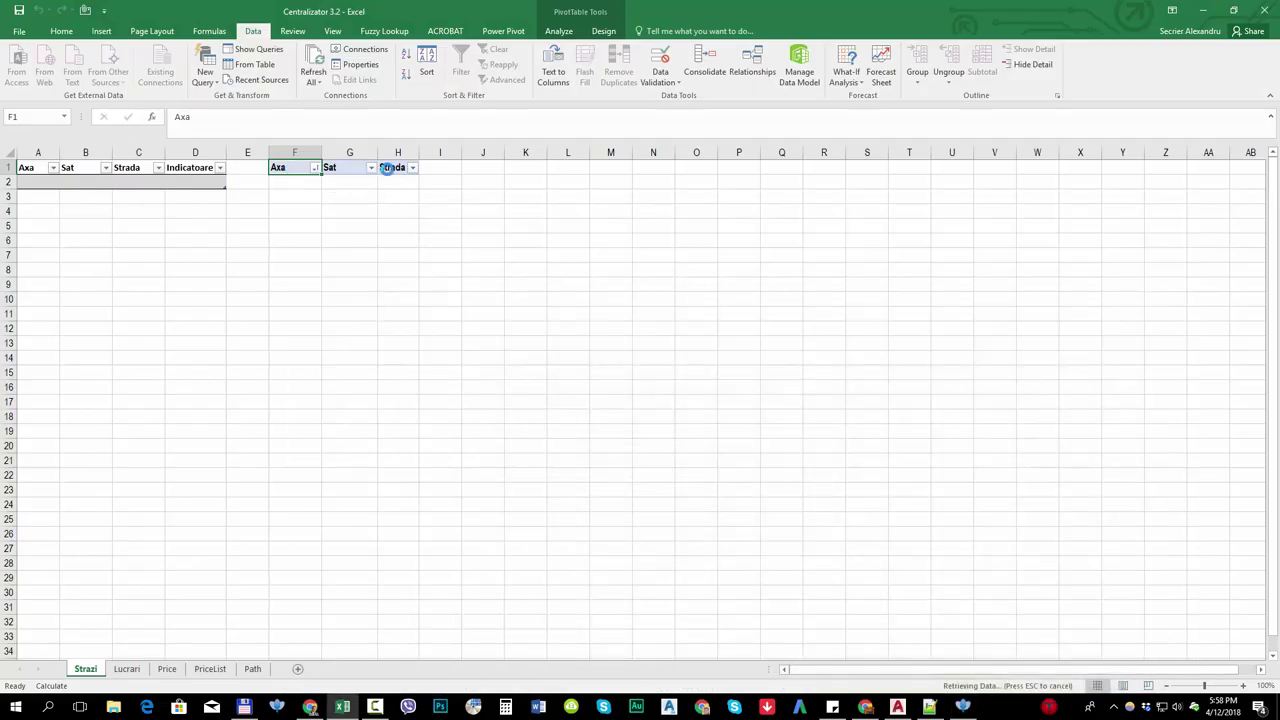
left_click(962, 706)
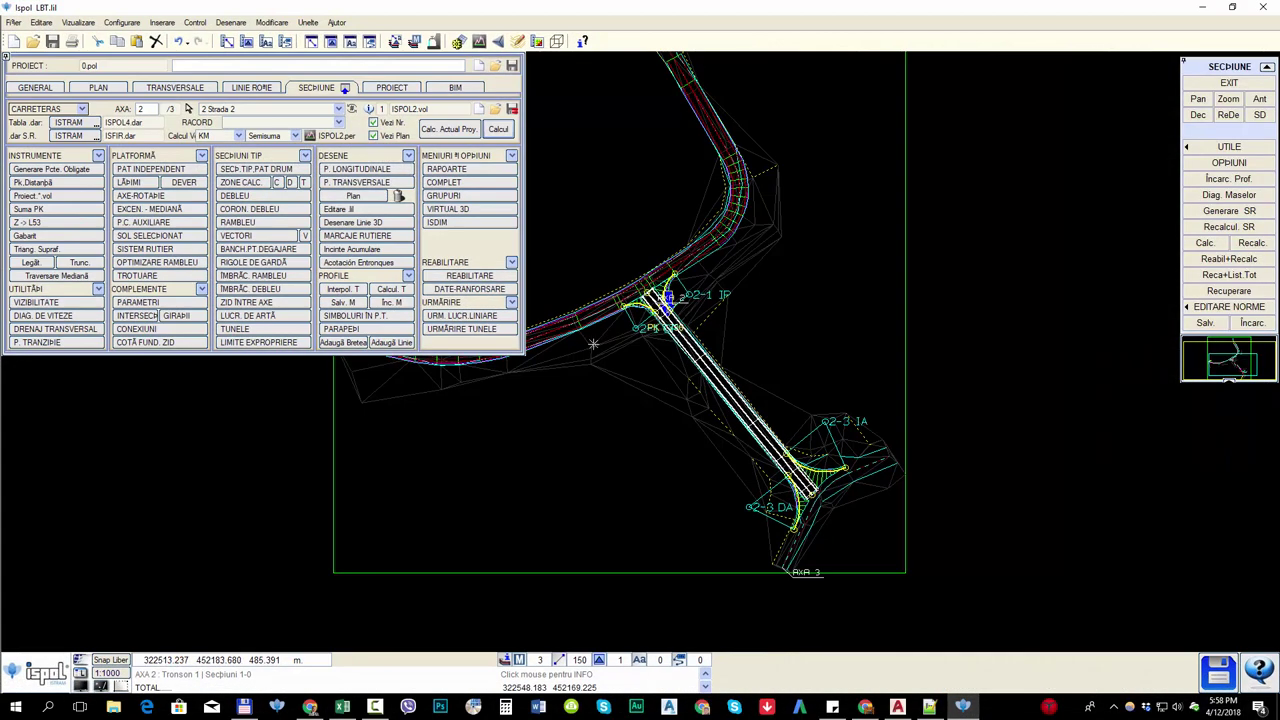
left_click(475, 203)
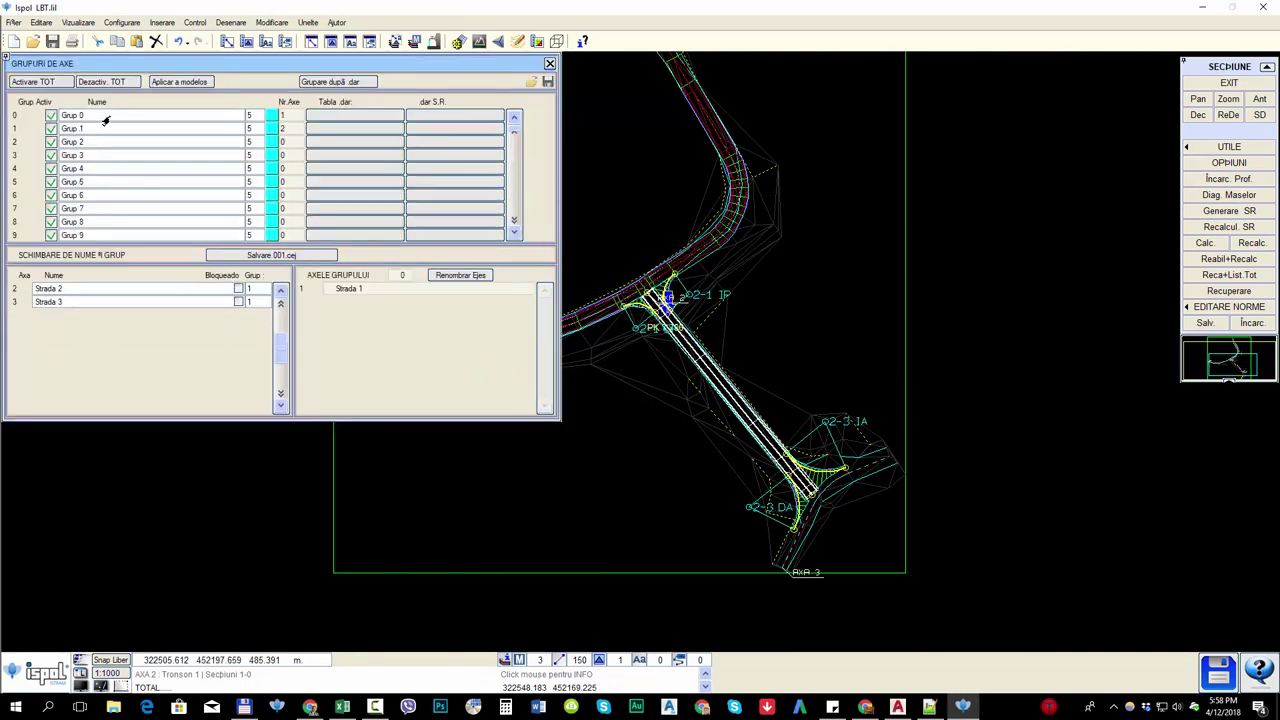
left_click(112, 120)
left_click(176, 132)
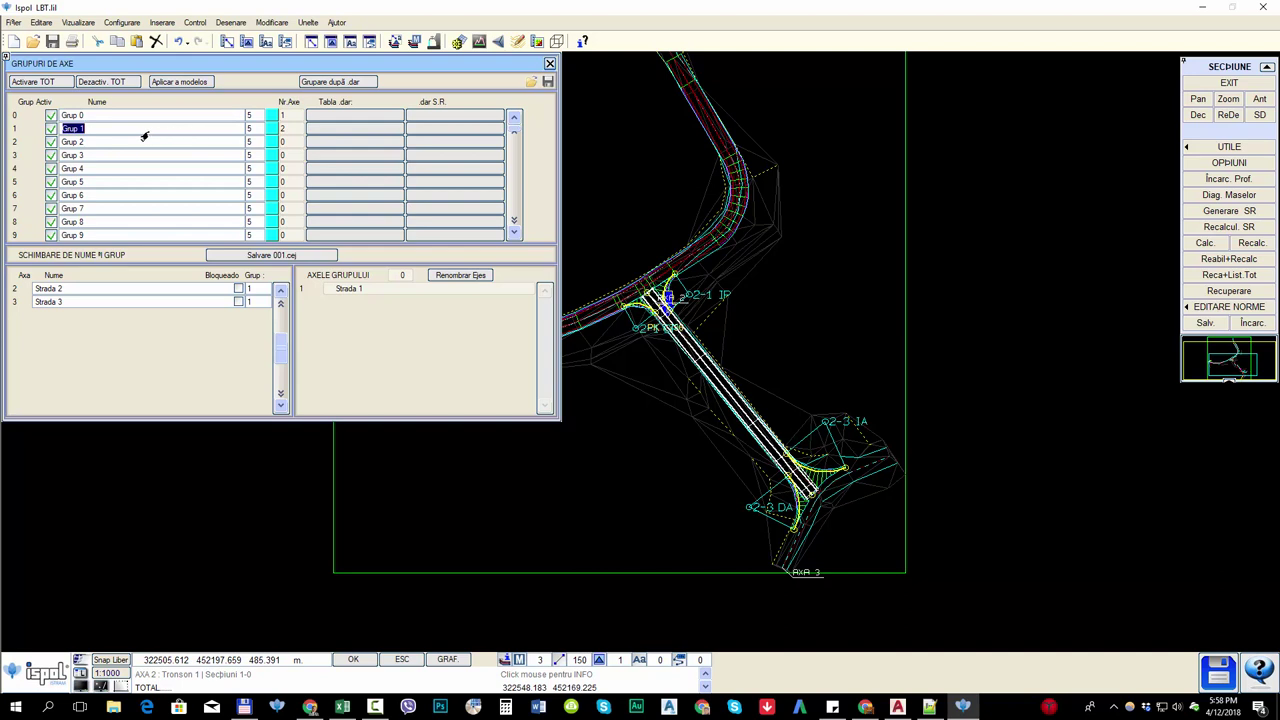
type("Sa")
key("Return")
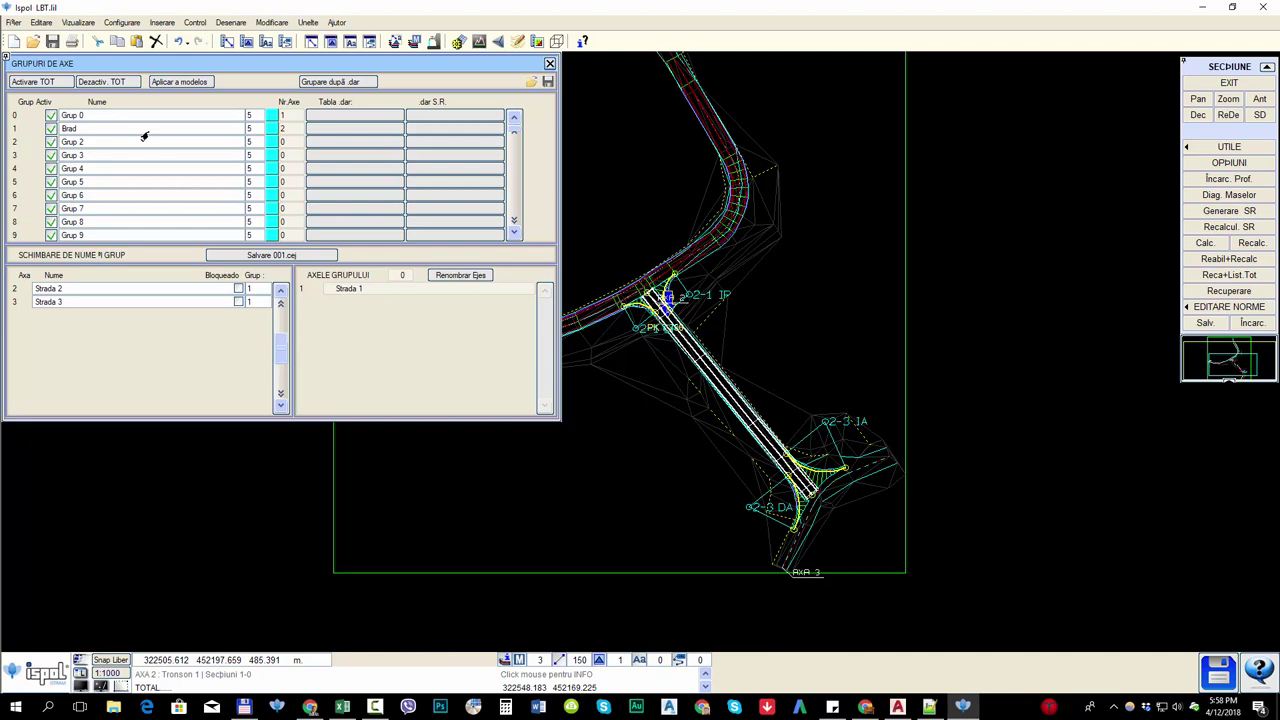
- Assign the Strada 1 axis to group 1 and save the 001.cej file
scroll(132, 303, "up", 1)
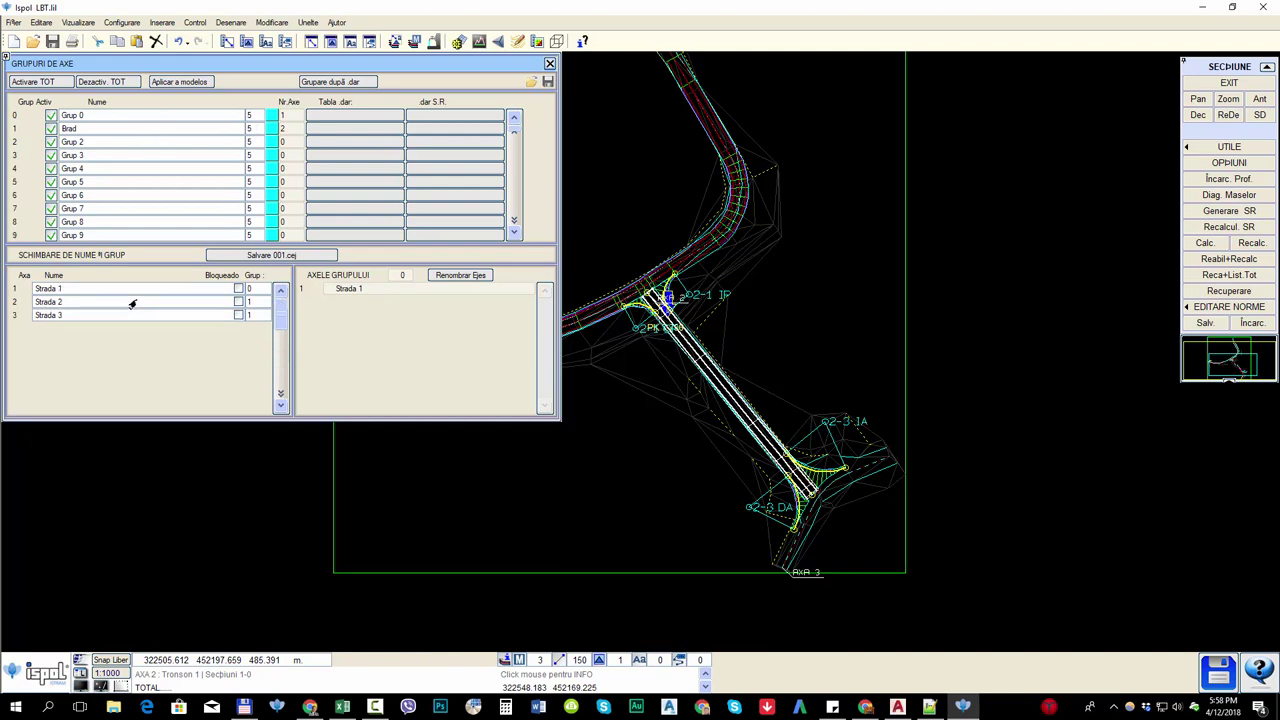
type("1")
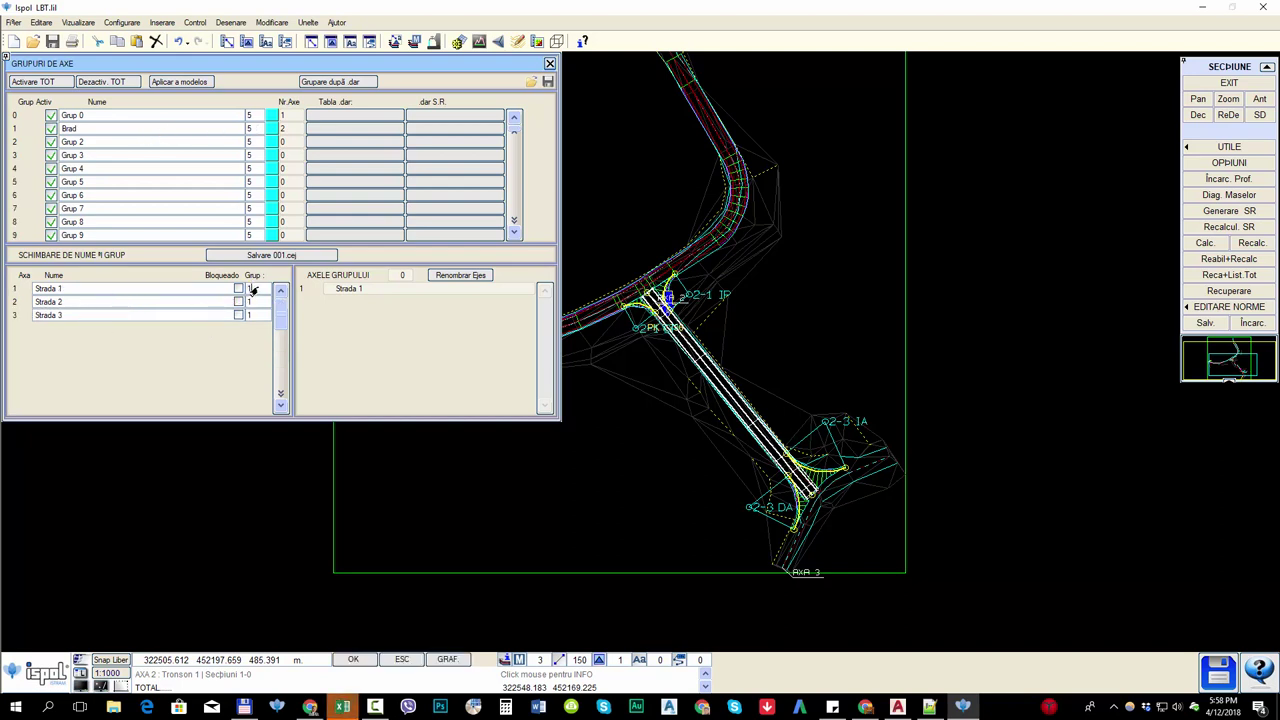
key("Return")
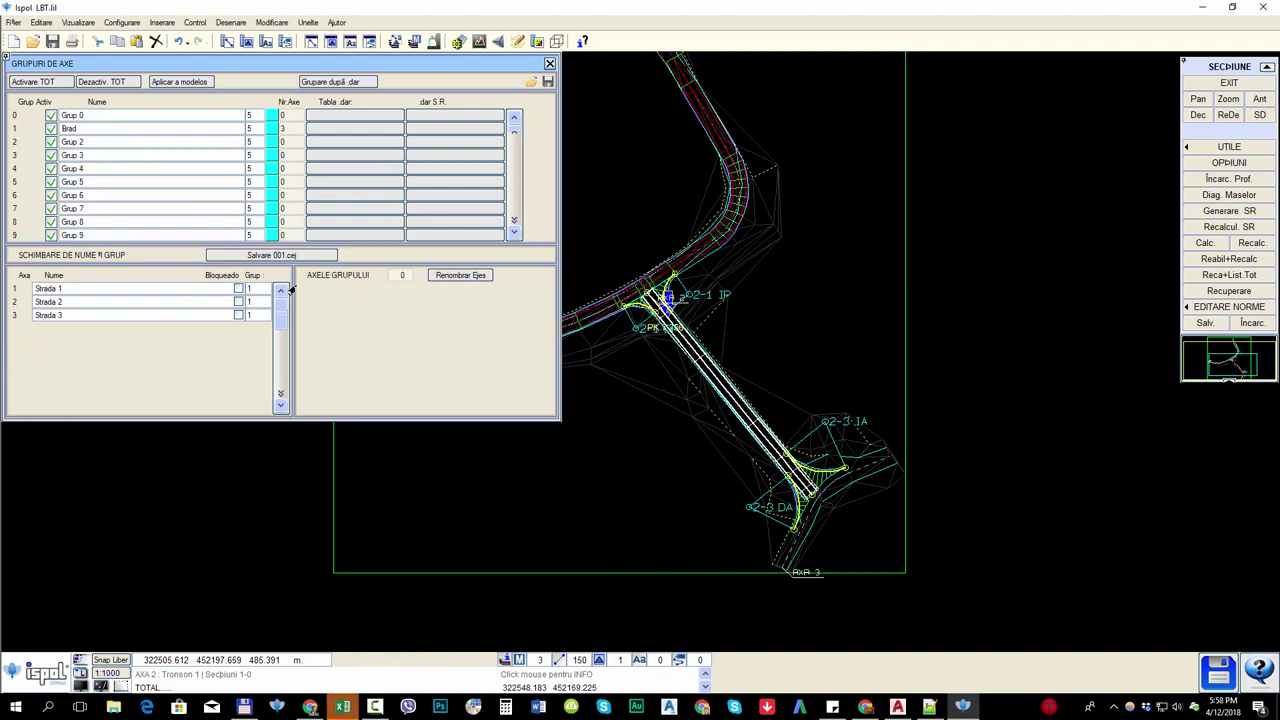
left_click(277, 257)
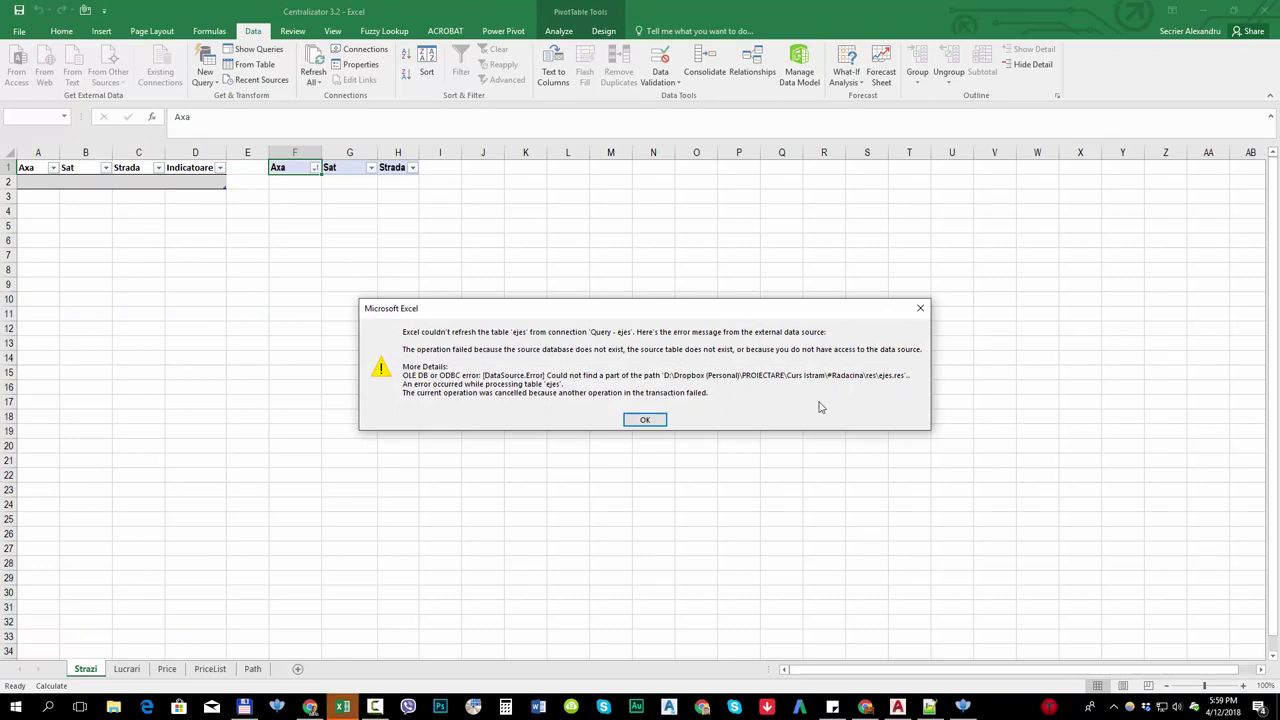
- Dismiss the Excel refresh error, return to Ispol and close the axis groups dialog
left_click(645, 419)
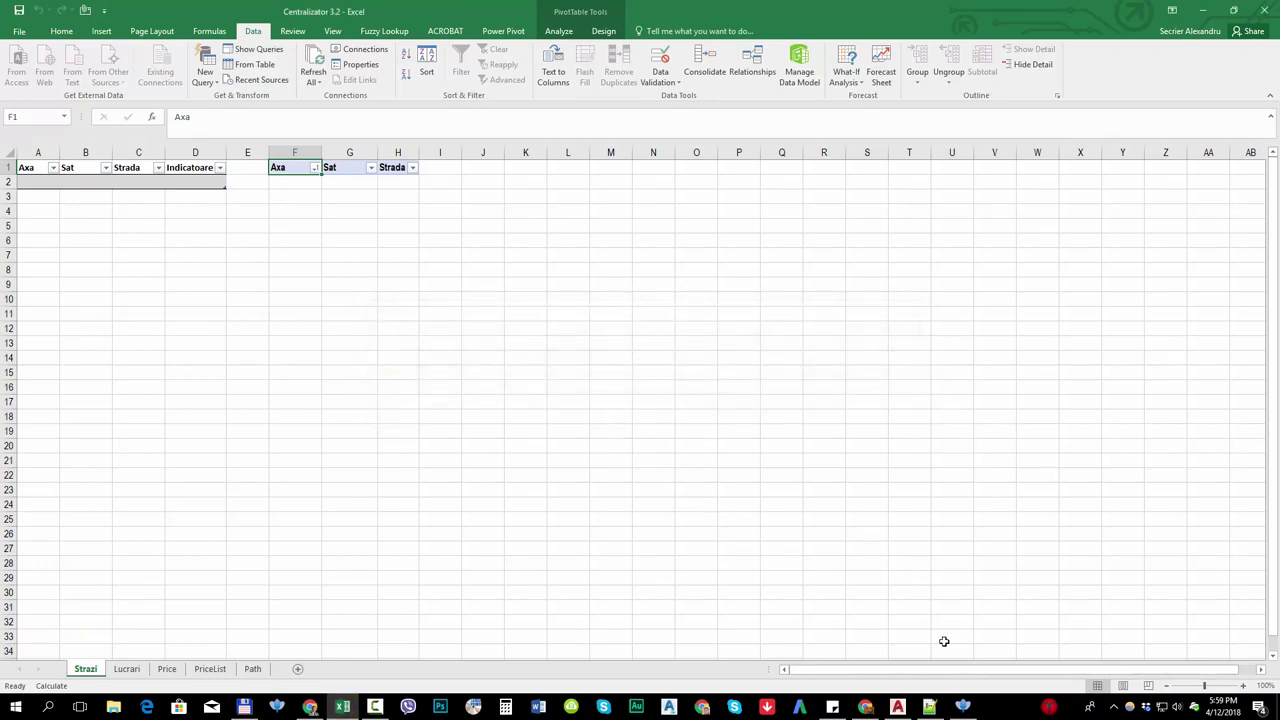
left_click(962, 706)
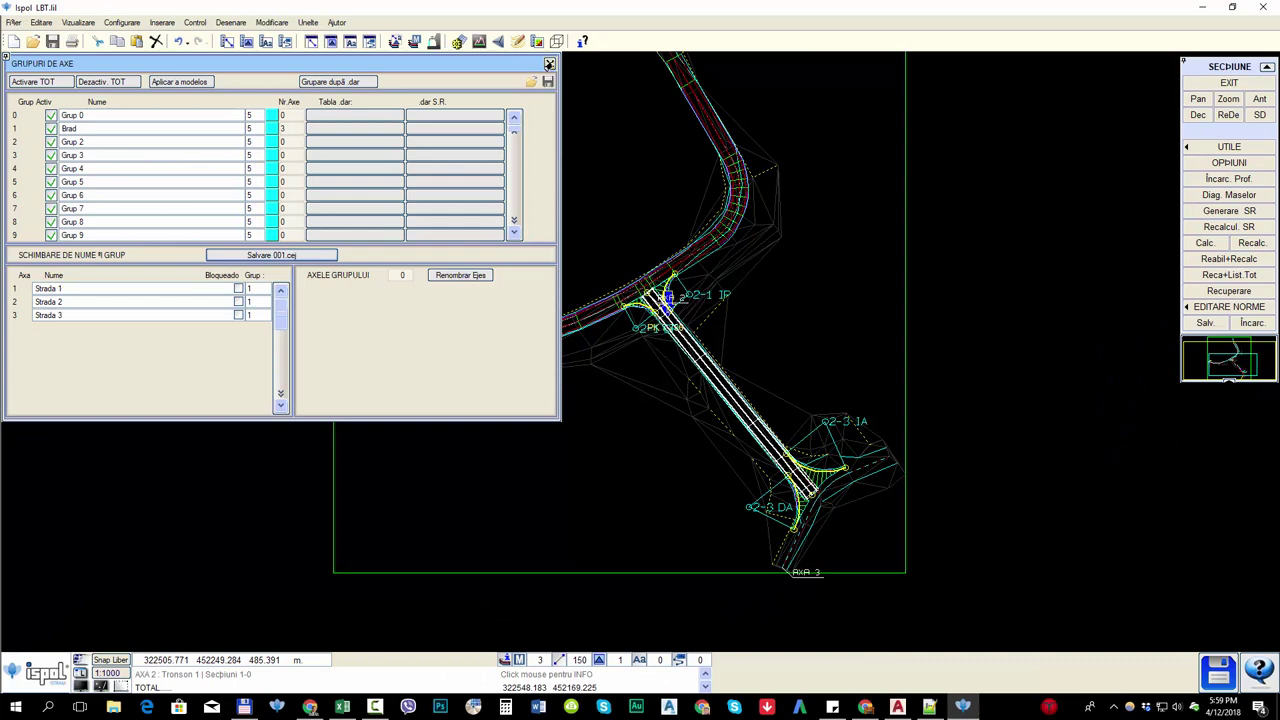
left_click(549, 63)
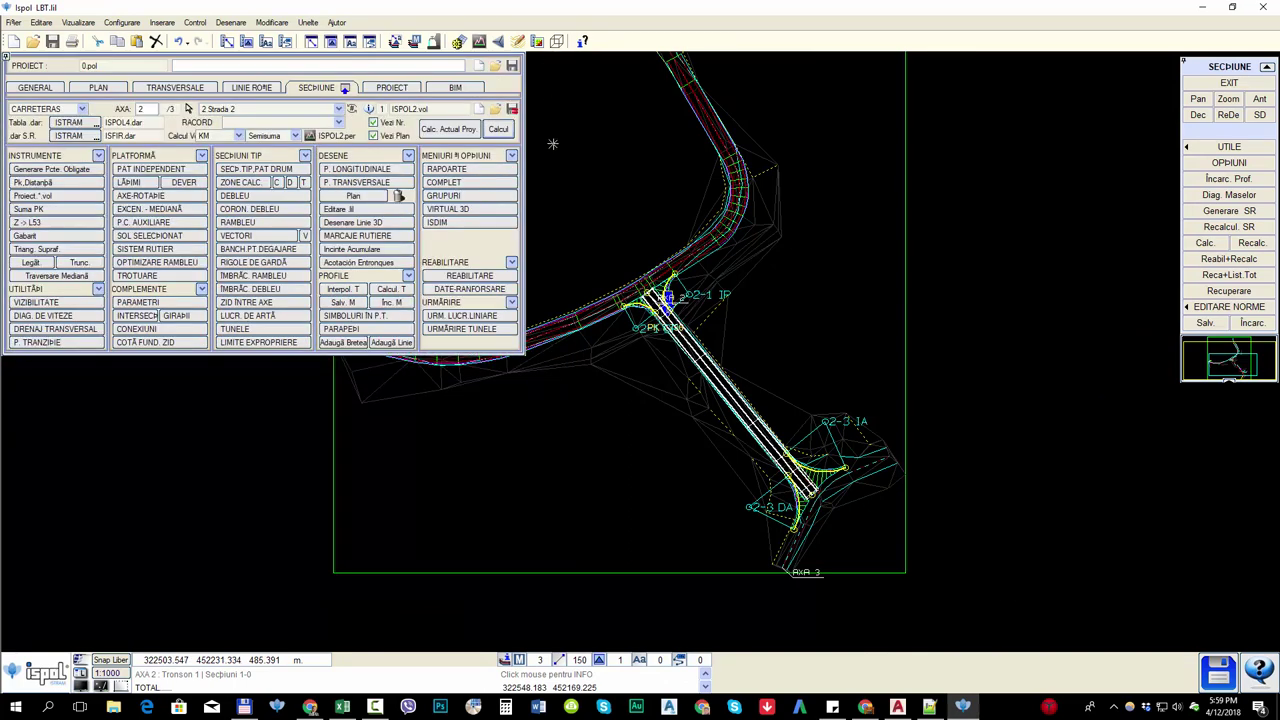
- Generate the ejes axis summary report (REZUMAT AXE) from the control data reports
left_click(391, 87)
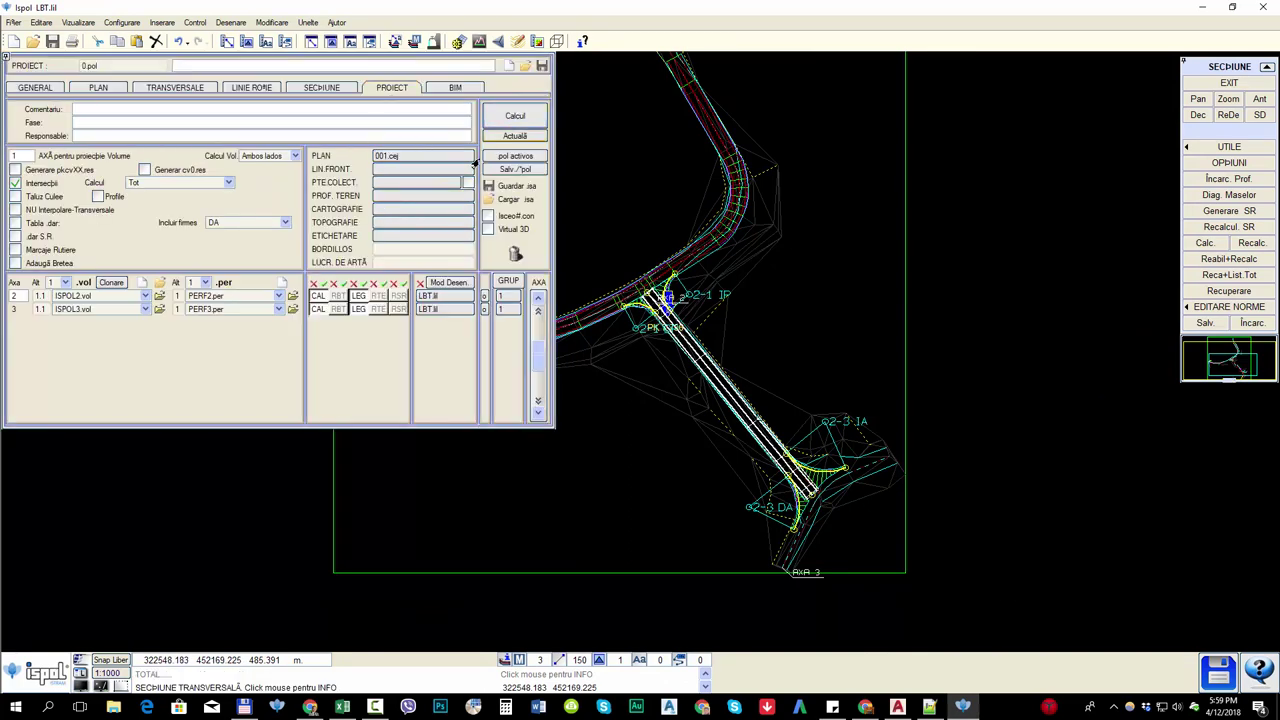
left_click(322, 88)
left_click(447, 170)
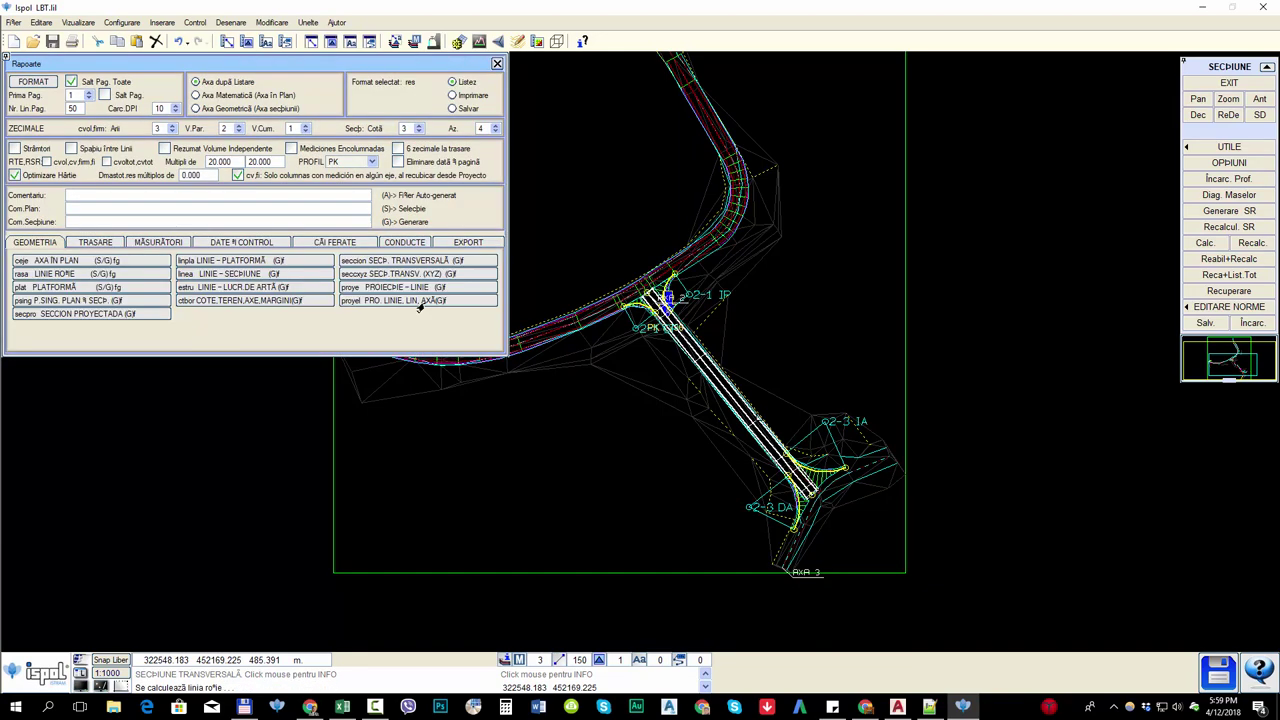
left_click(223, 246)
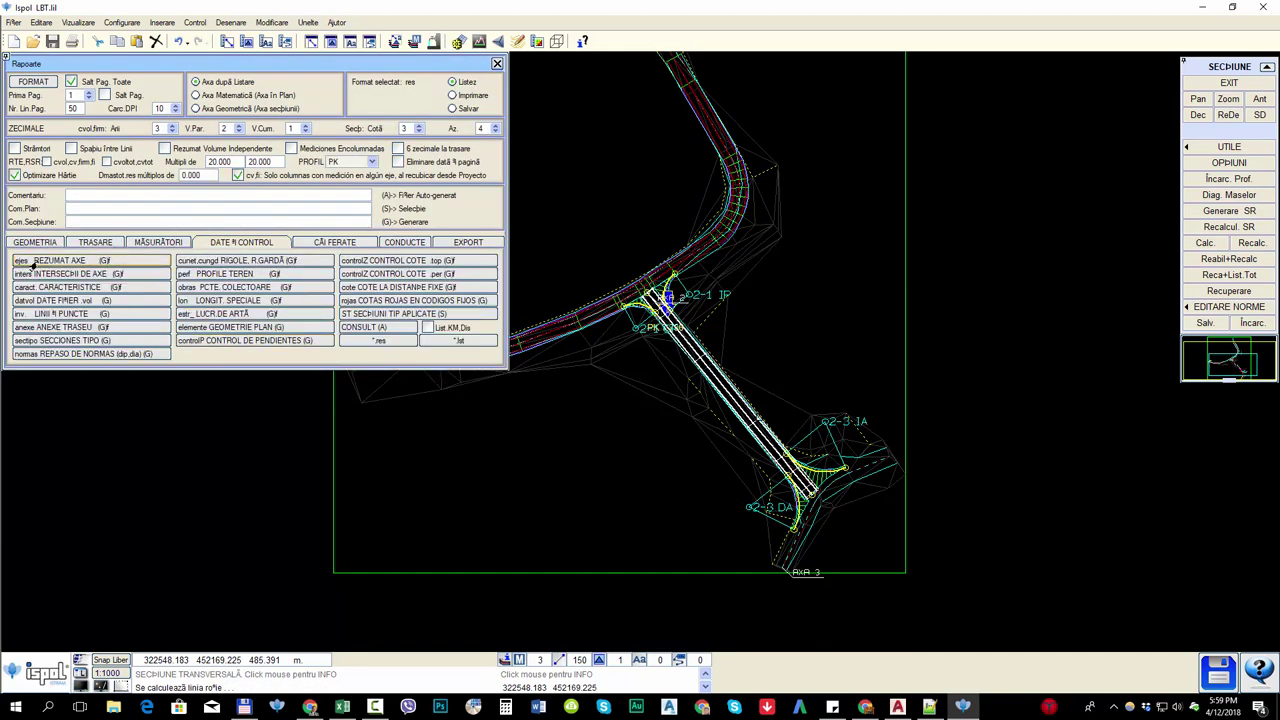
left_click(67, 262)
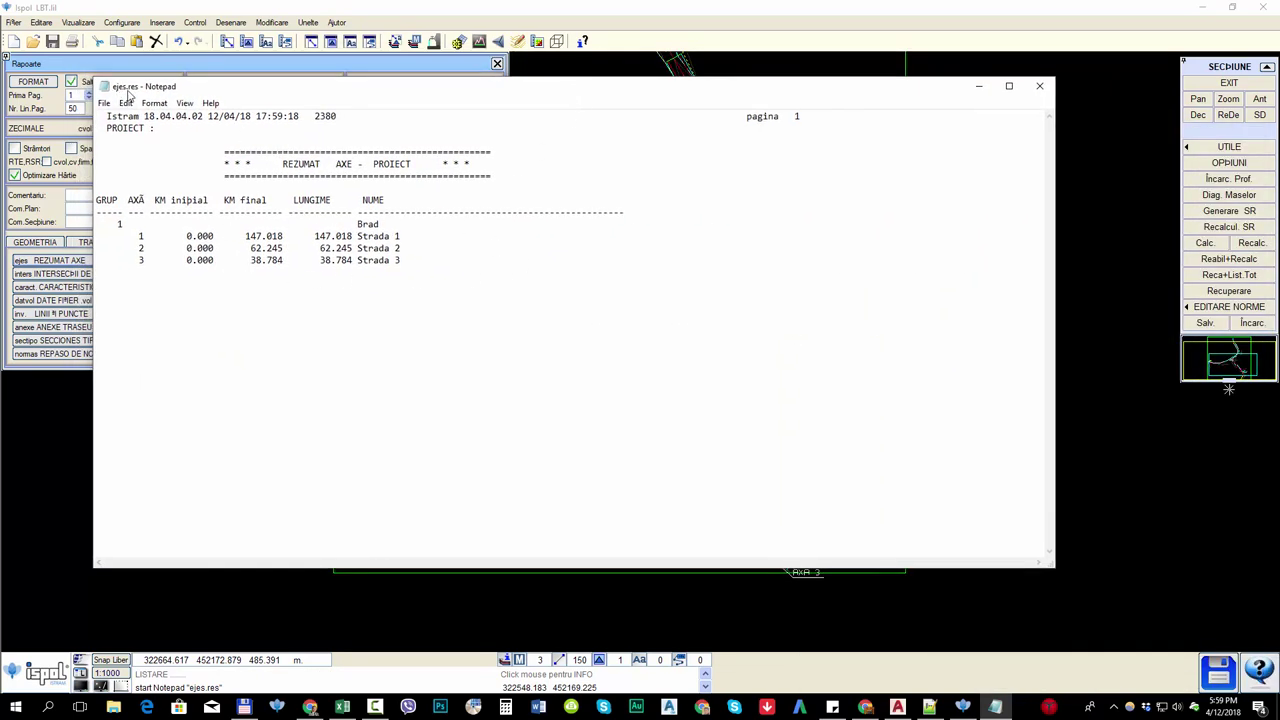
- Look for the ejes file in the project's res folder in Total Commander, sorted by date, and return to the report
left_click(244, 707)
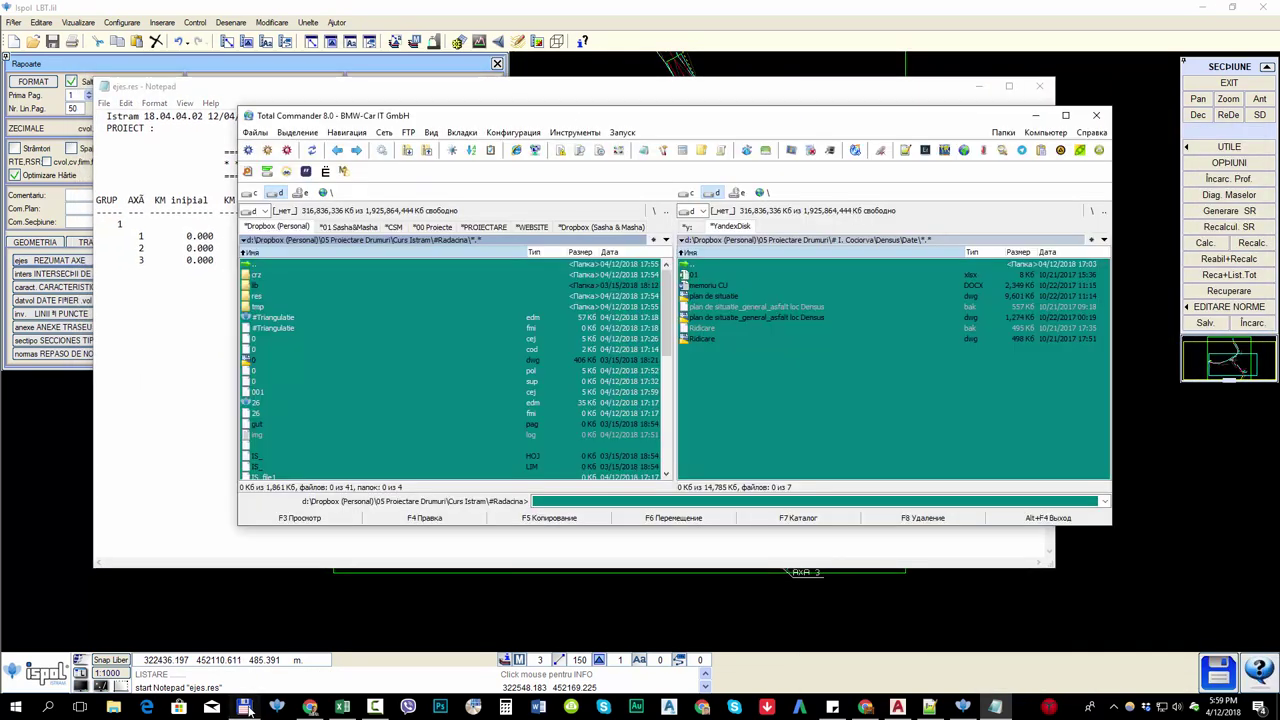
double_click(266, 298)
left_click(610, 252)
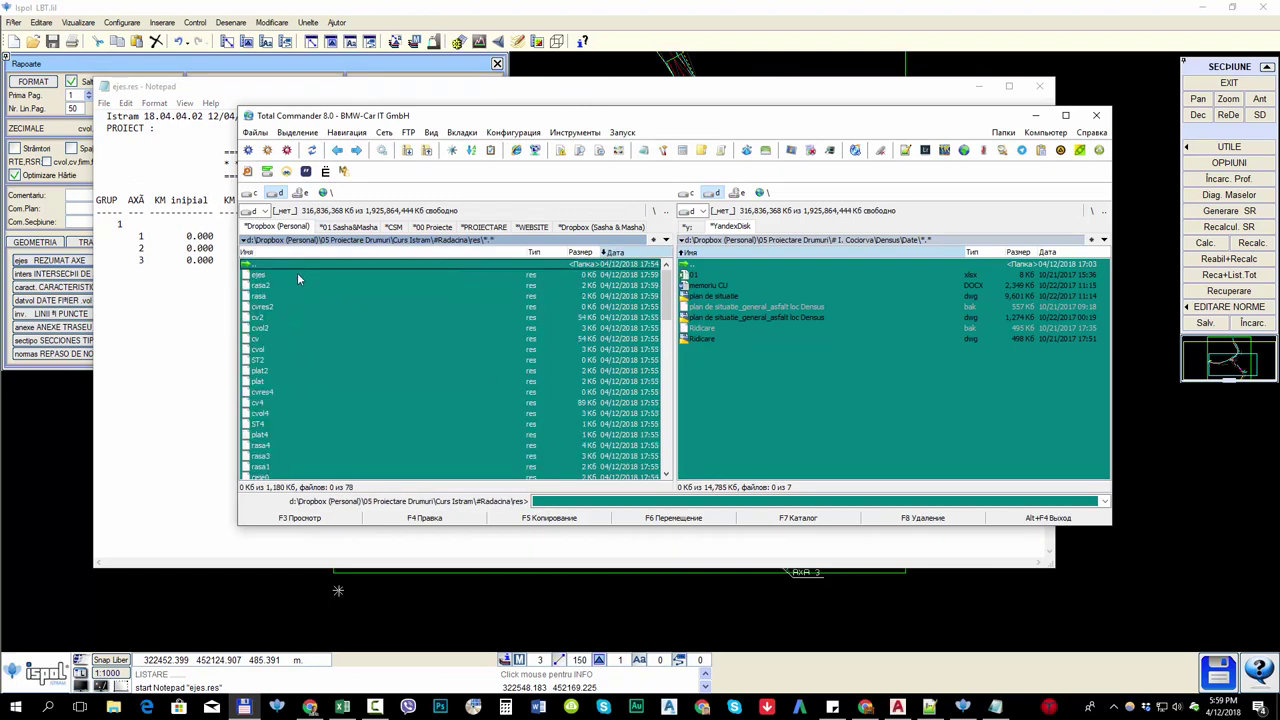
left_click(1035, 115)
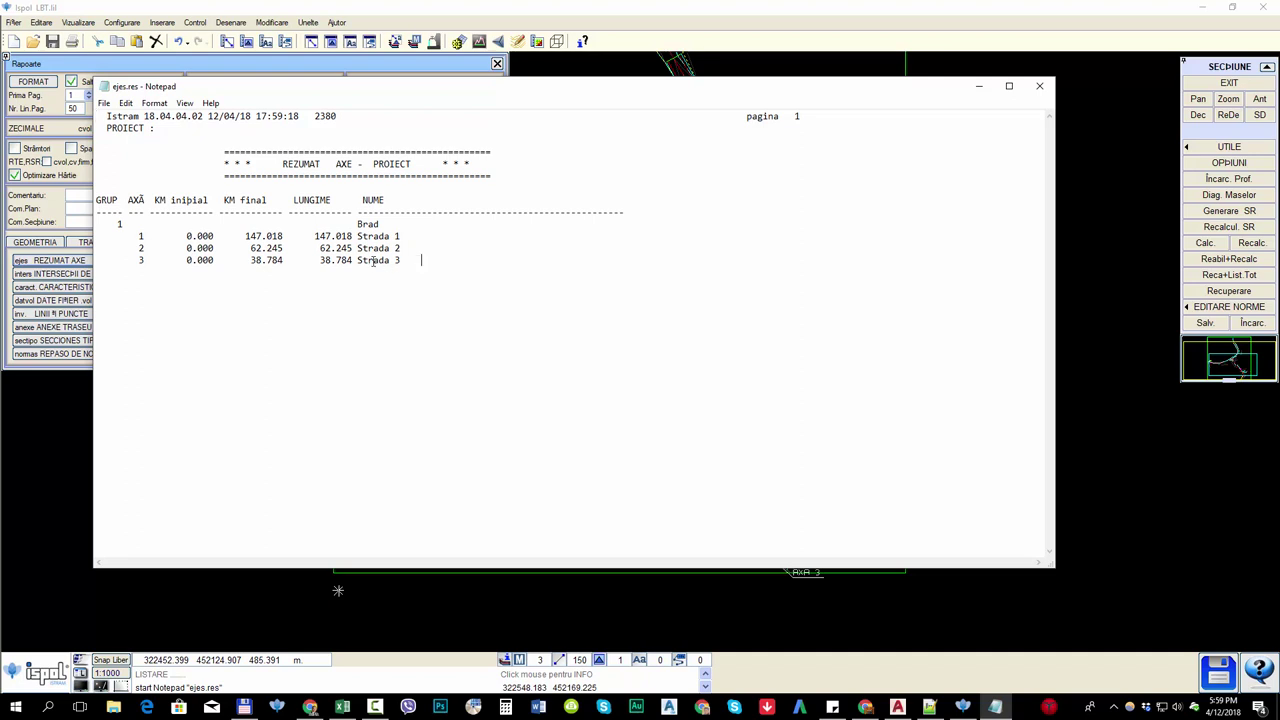
- Switch to the Centralizator 3.2 workbook in Excel, try to refresh the street pivot table and dismiss the error
left_click_drag(421, 260, 500, 270)
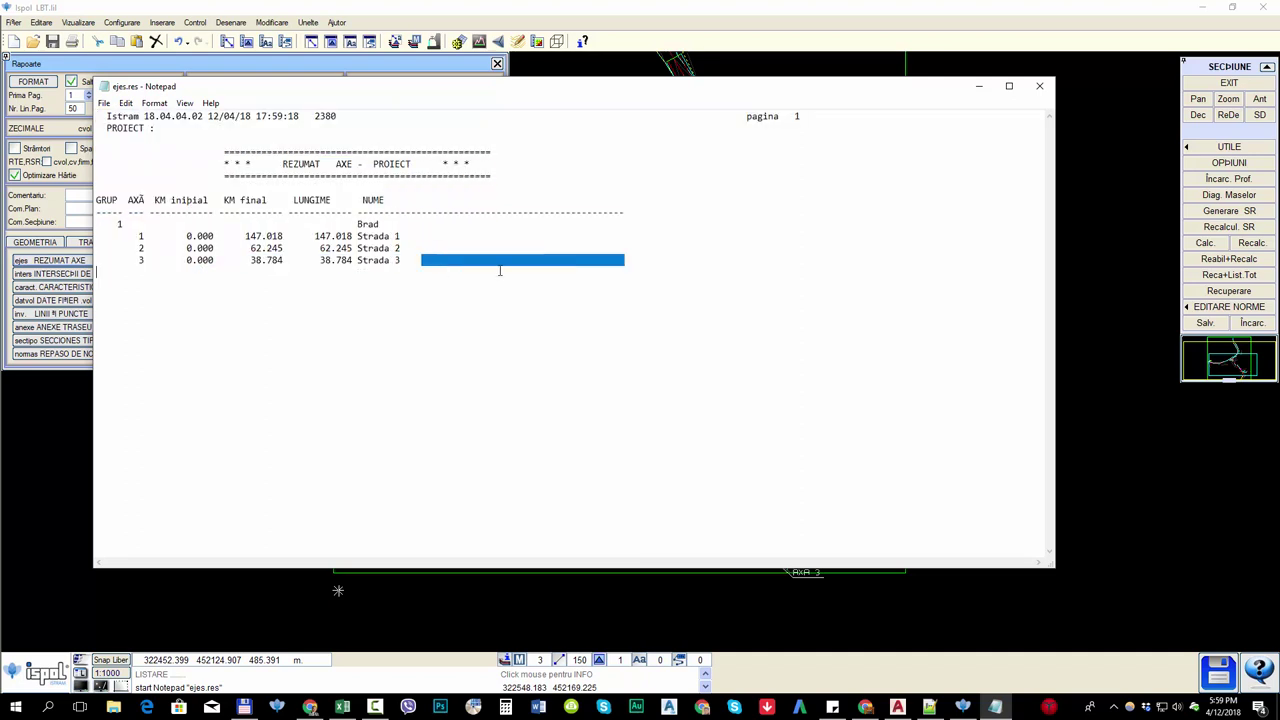
left_click(545, 299)
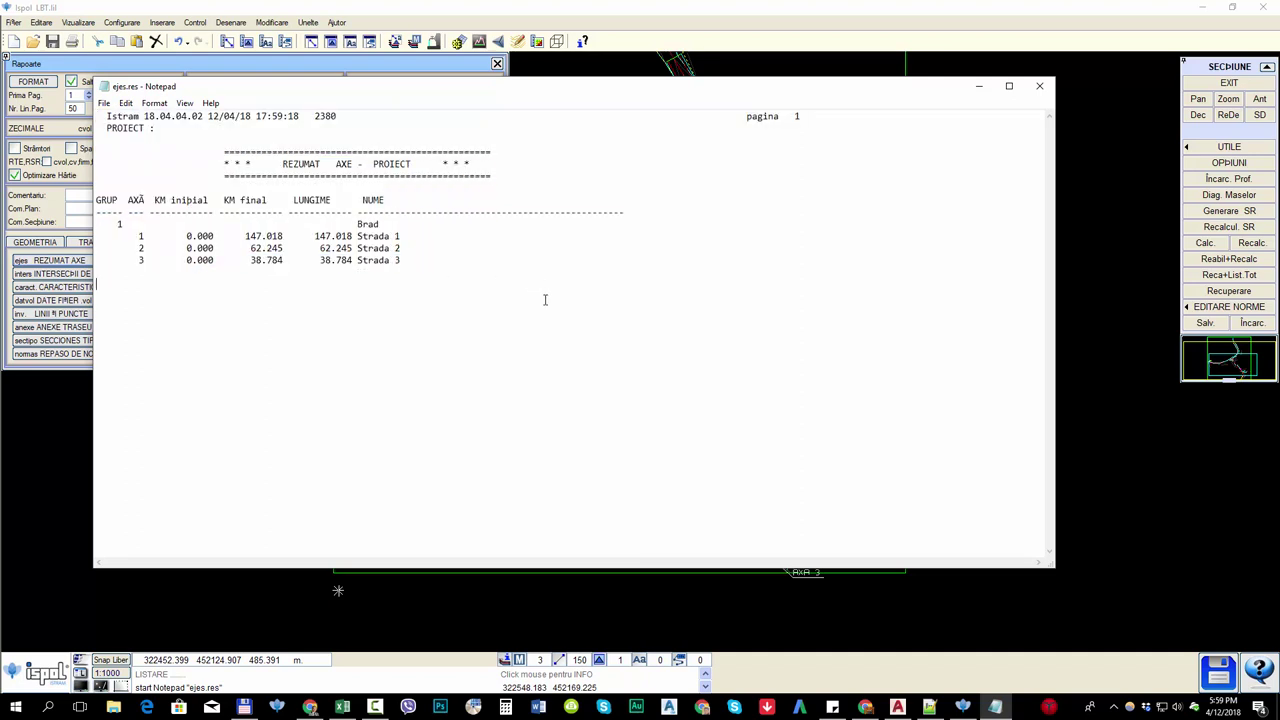
left_click(343, 707)
right_click(287, 166)
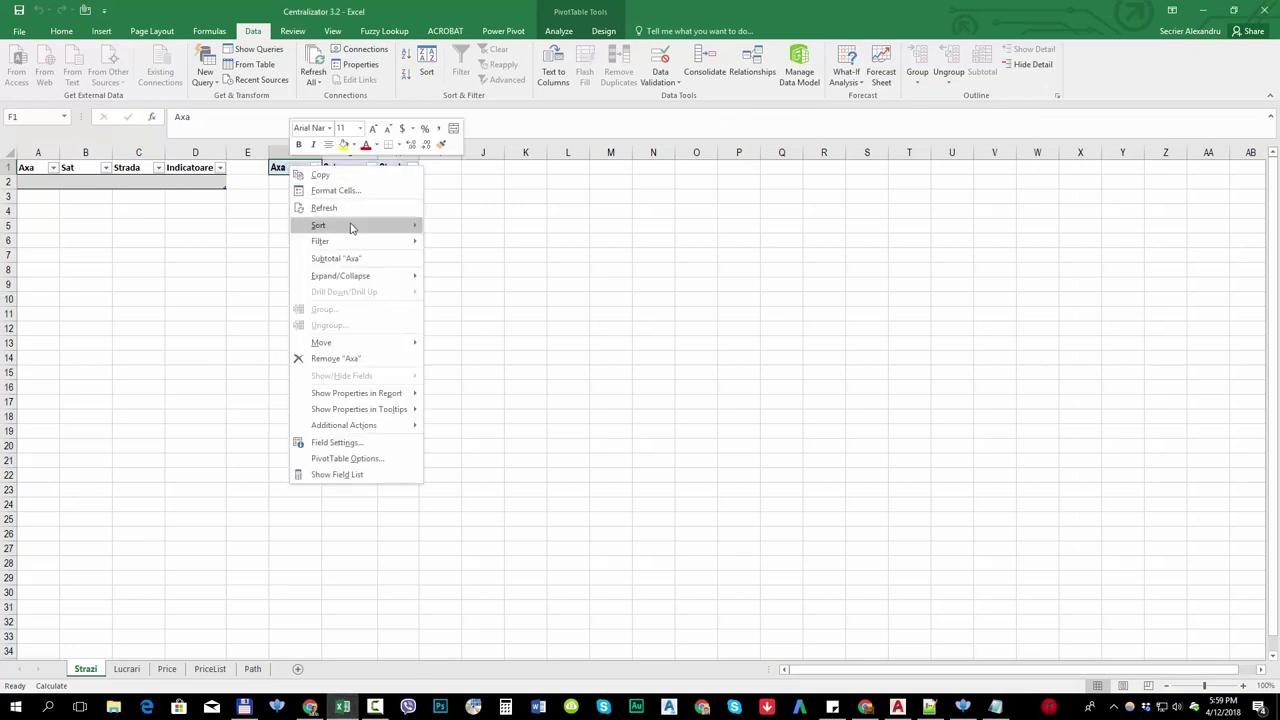
left_click(340, 207)
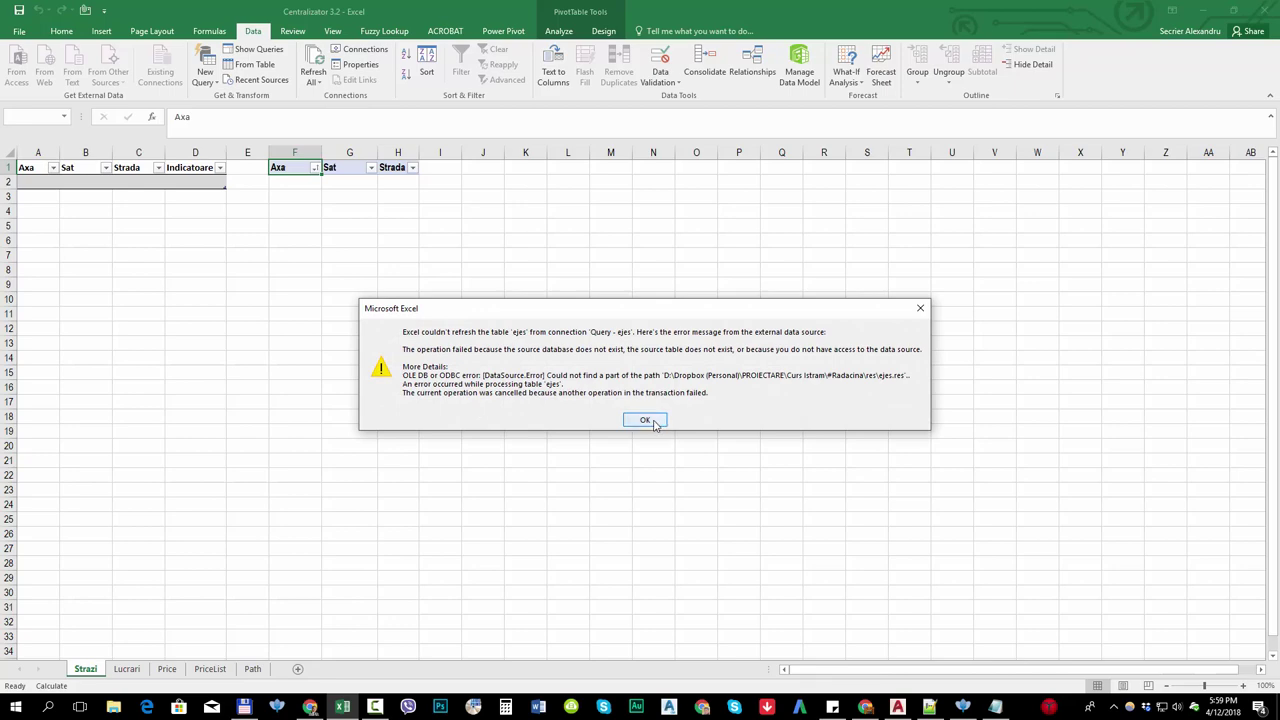
left_click(645, 420)
- Examine the source file paths and their formulas on the Path sheet
left_click(252, 668)
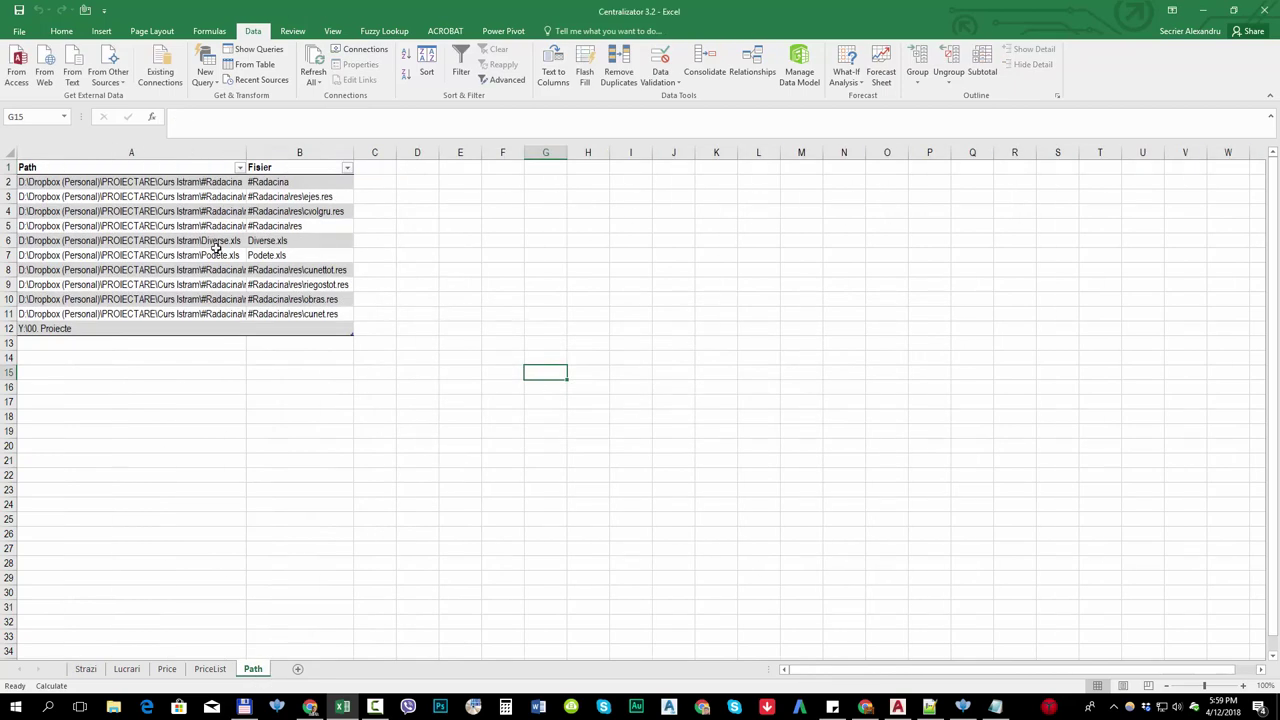
left_click(150, 227)
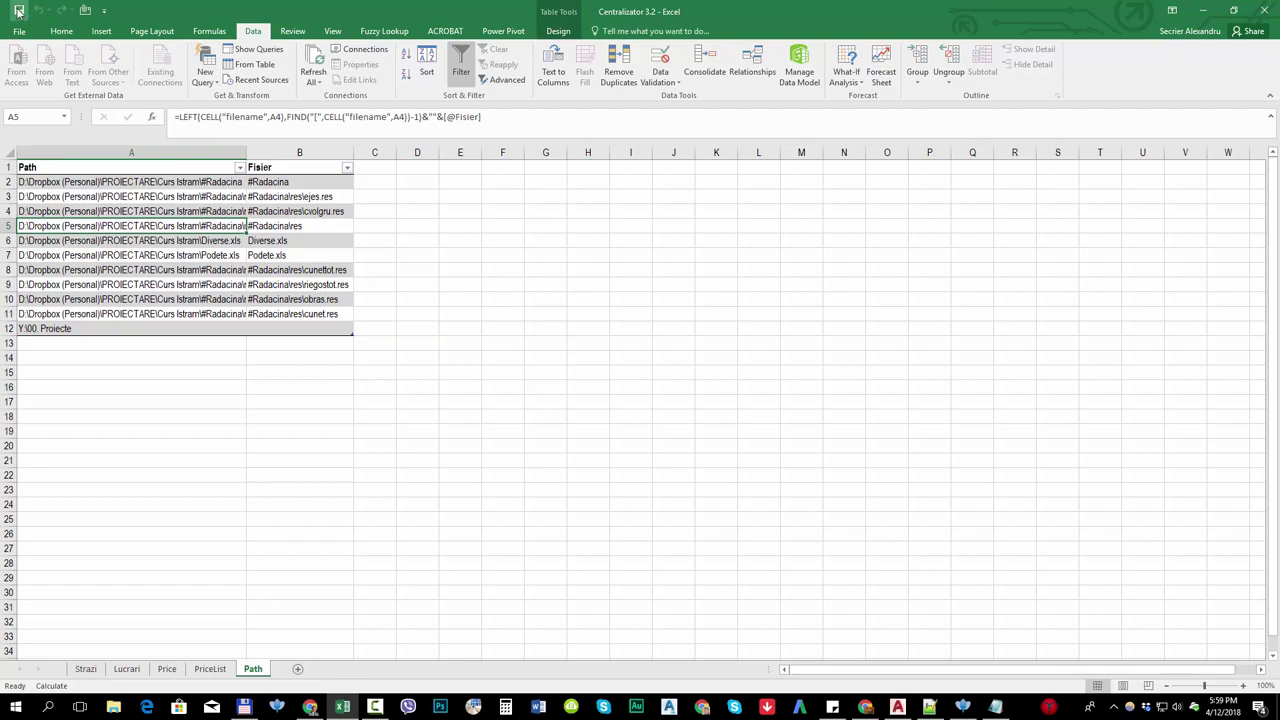
left_click(126, 187)
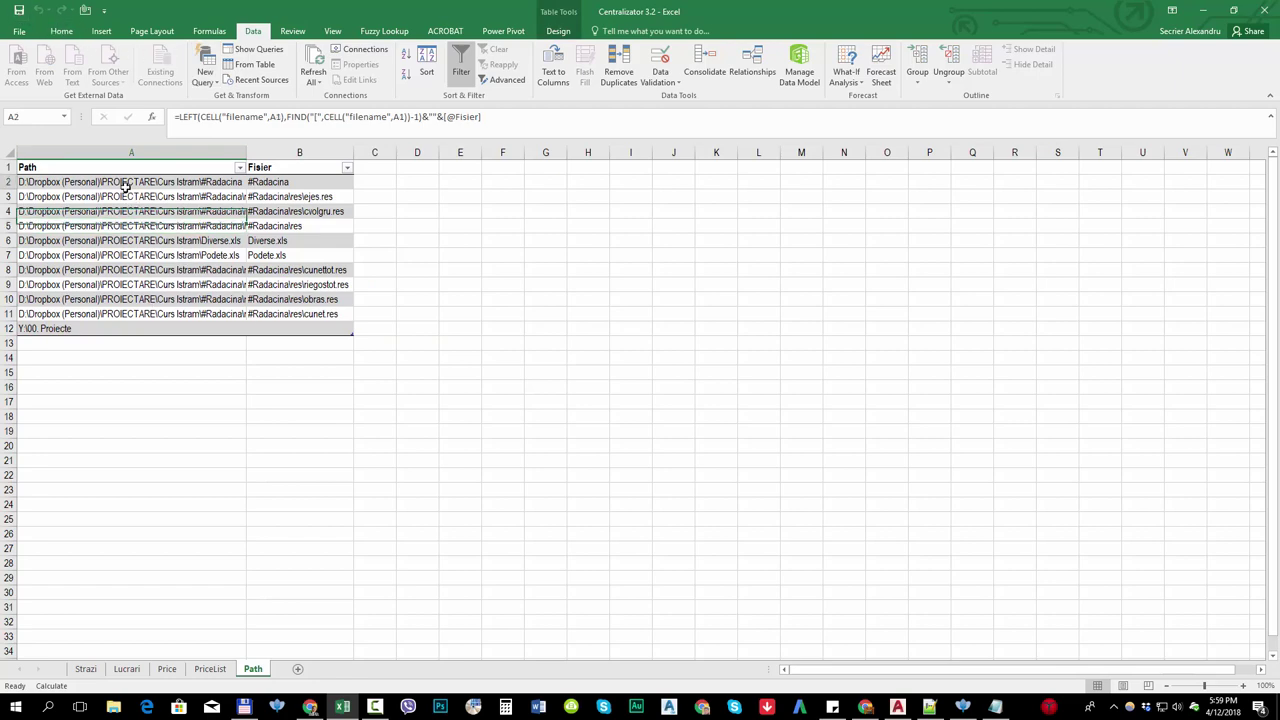
left_click_drag(126, 187, 290, 316)
left_click(200, 233)
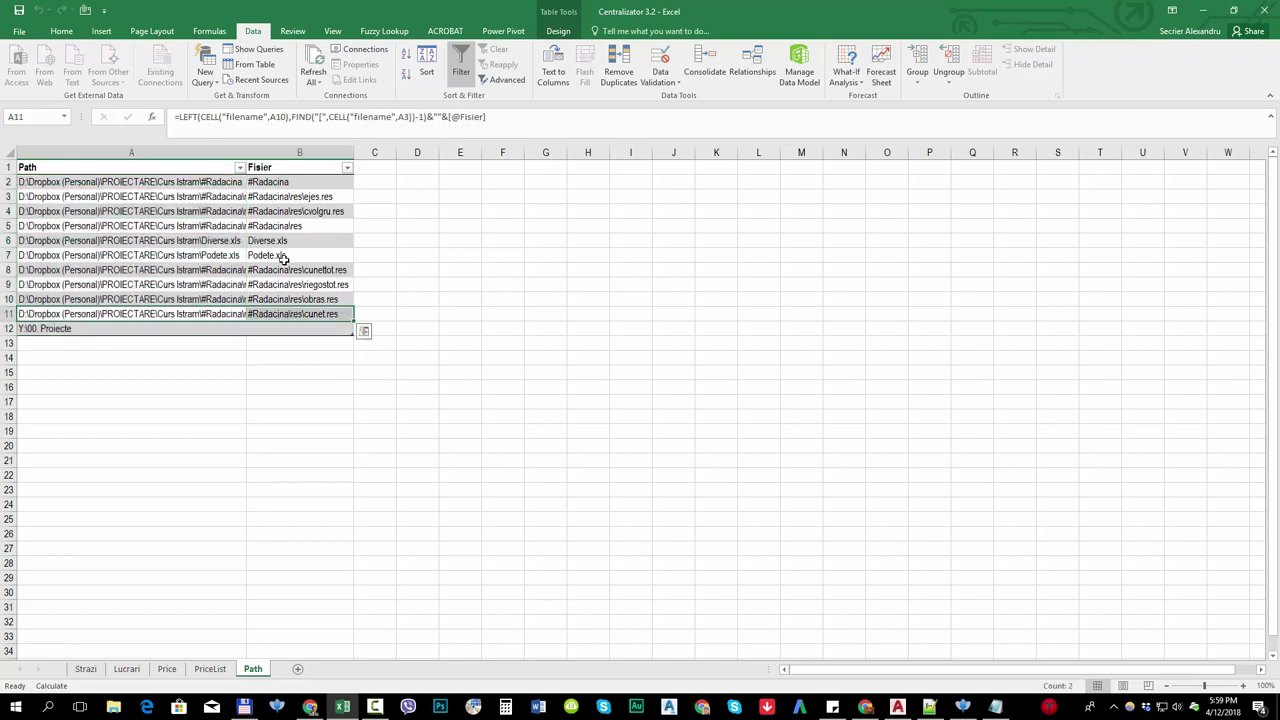
key("Up")
key("Up")
key("Up")
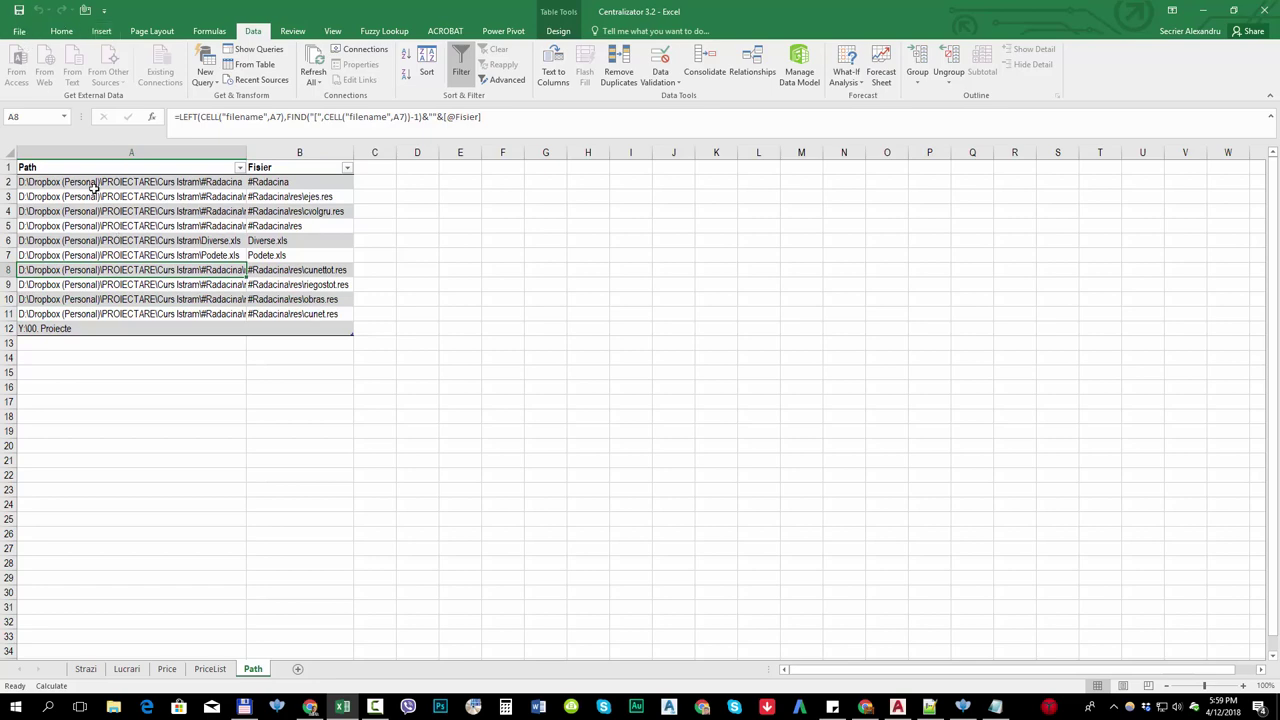
left_click(70, 226)
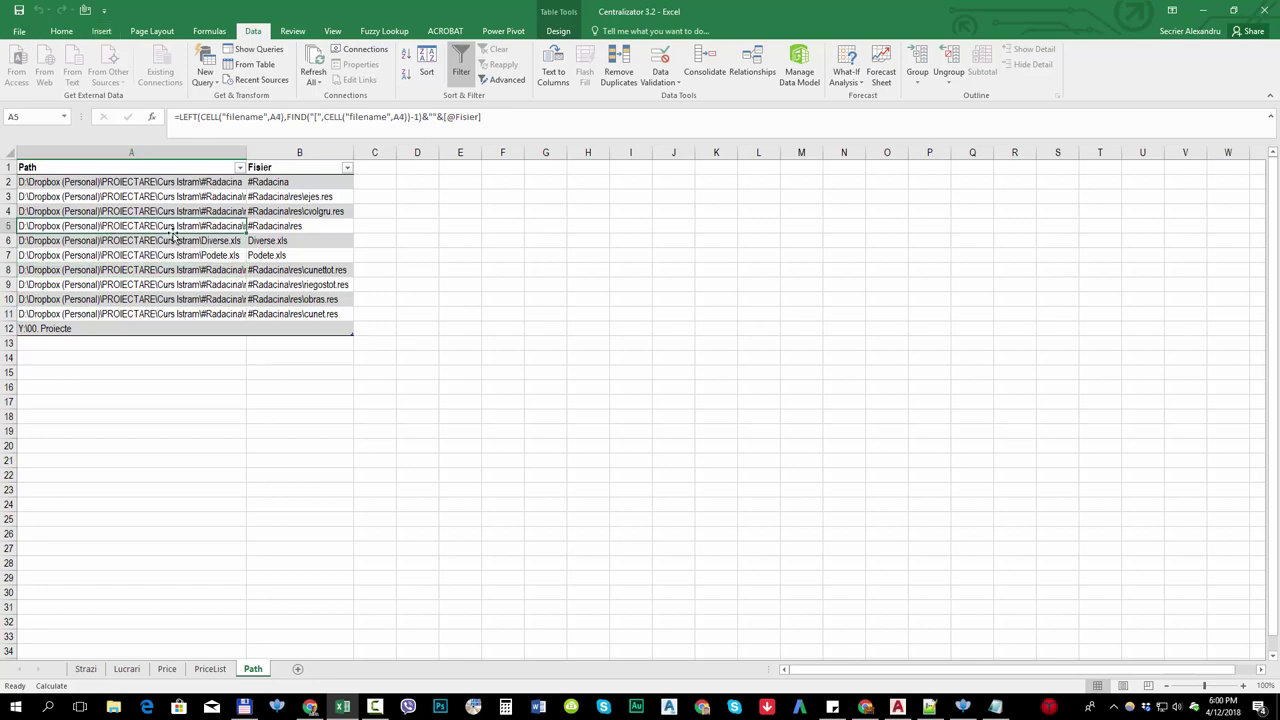
- Save the workbook to recalculate the file paths, and refresh the Axa pivot table on the Strazi sheet
left_click(18, 9)
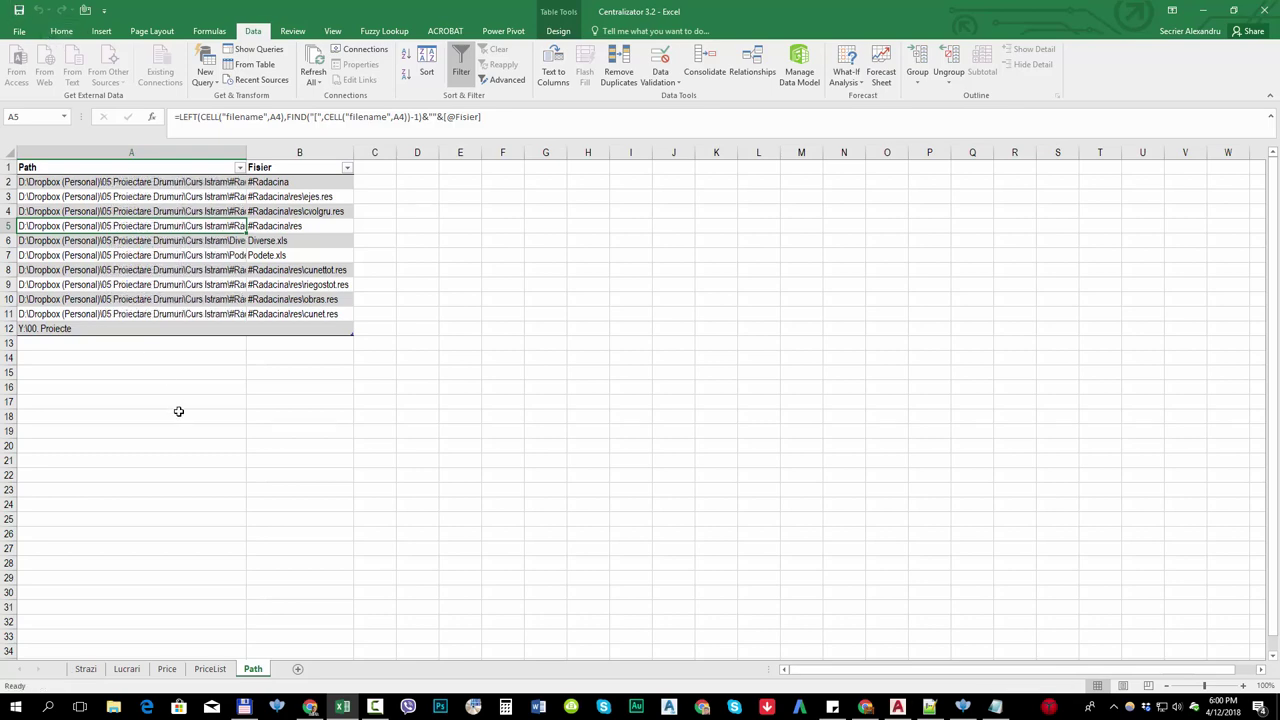
left_click(88, 670)
right_click(291, 167)
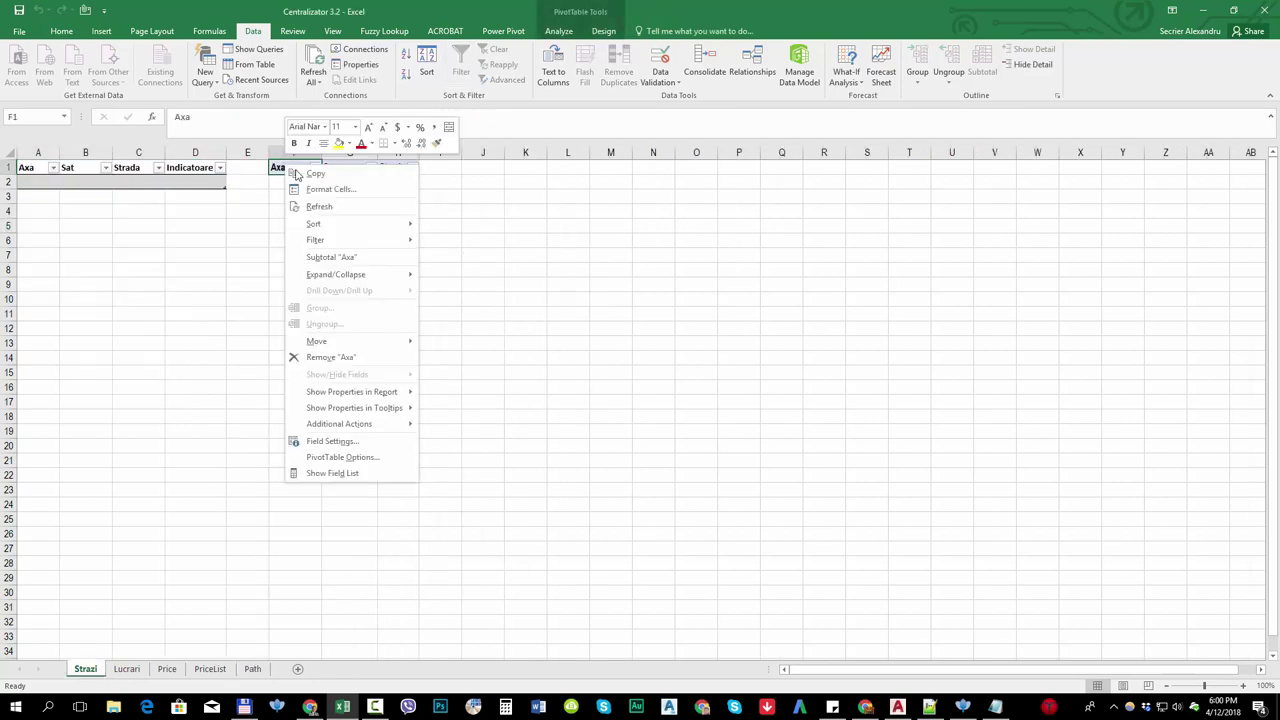
left_click(320, 207)
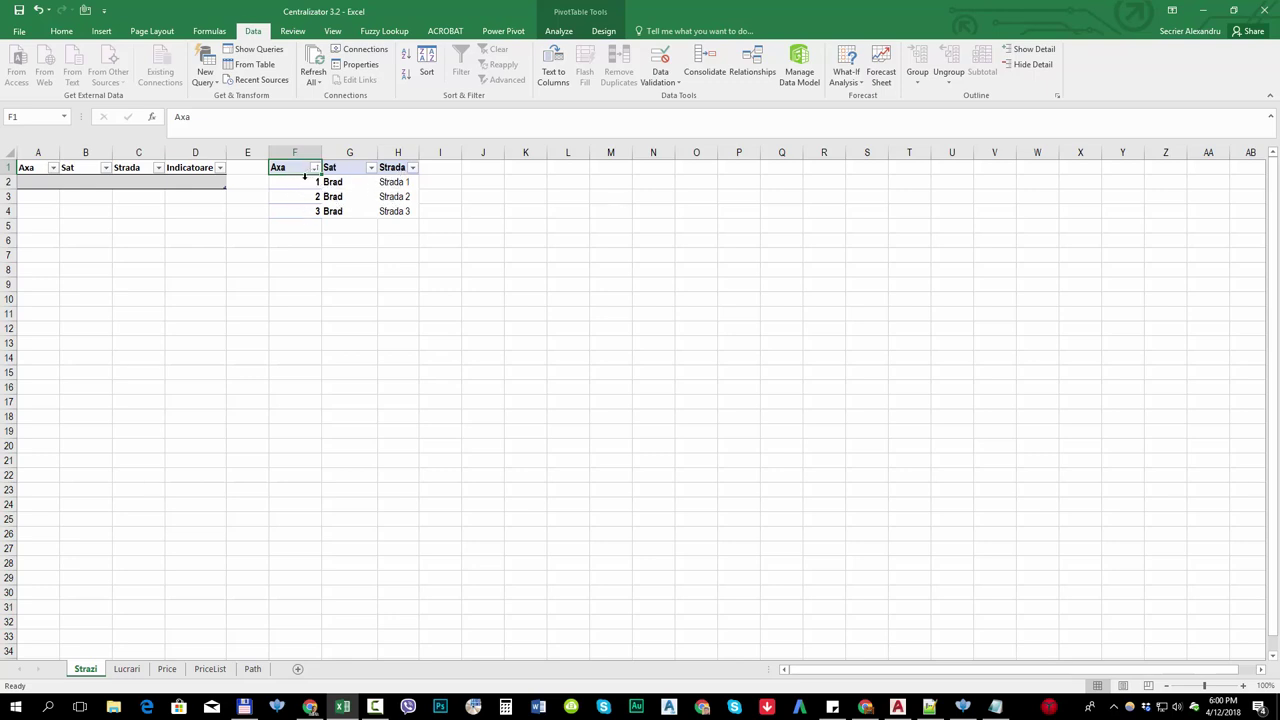
- Copy the Axa, Sat and Strada rows from the pivot table into the street table starting at cell A2
left_click_drag(302, 181, 386, 209)
right_click(384, 207)
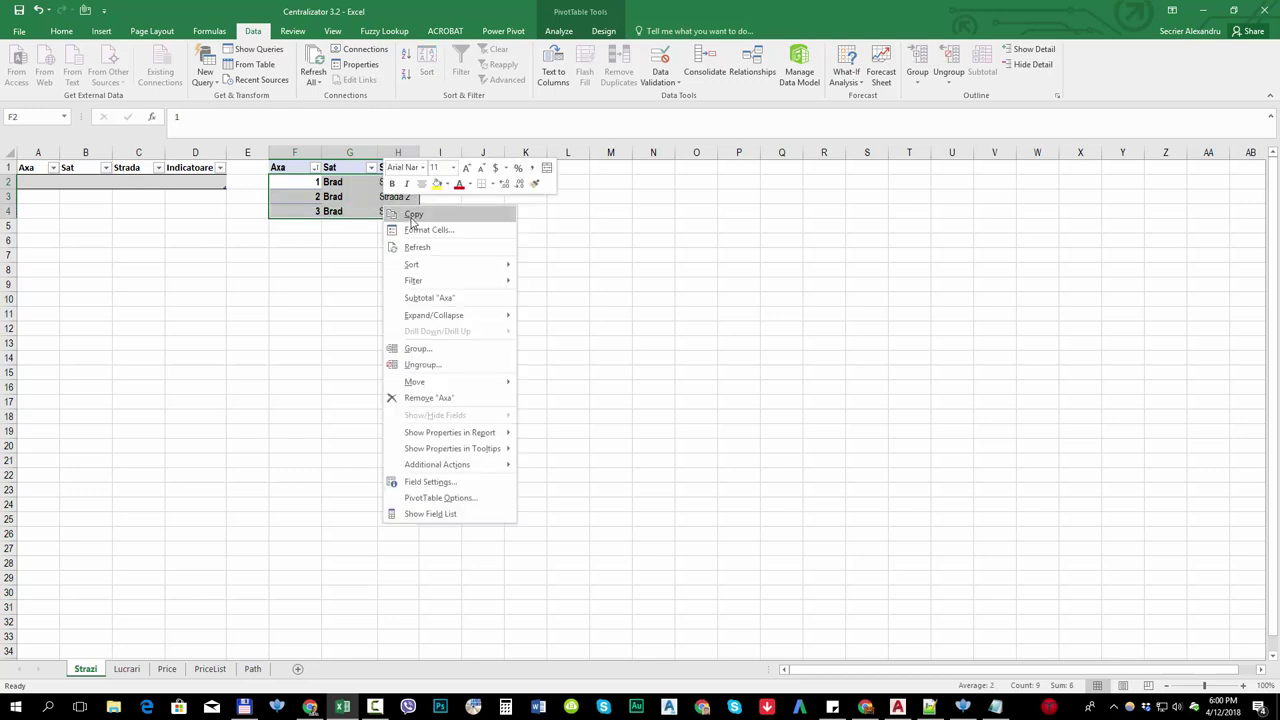
left_click(410, 214)
left_click(35, 181)
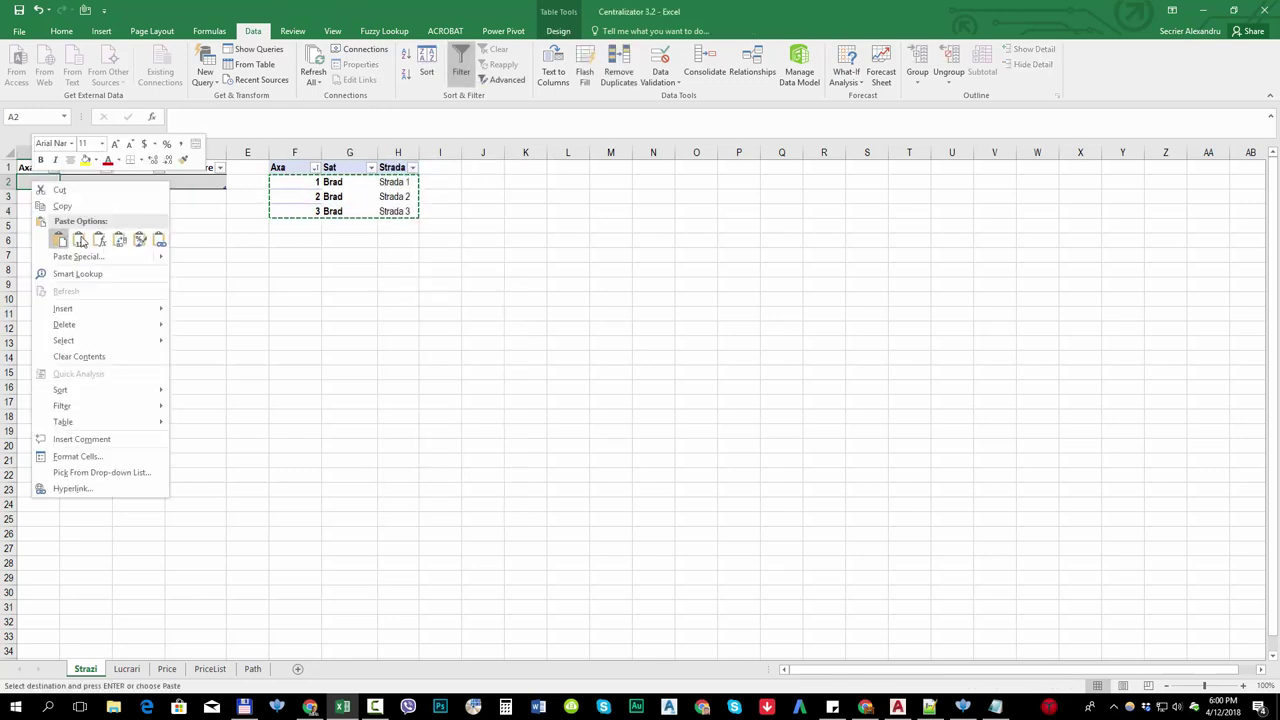
left_click(59, 239)
left_click(188, 186)
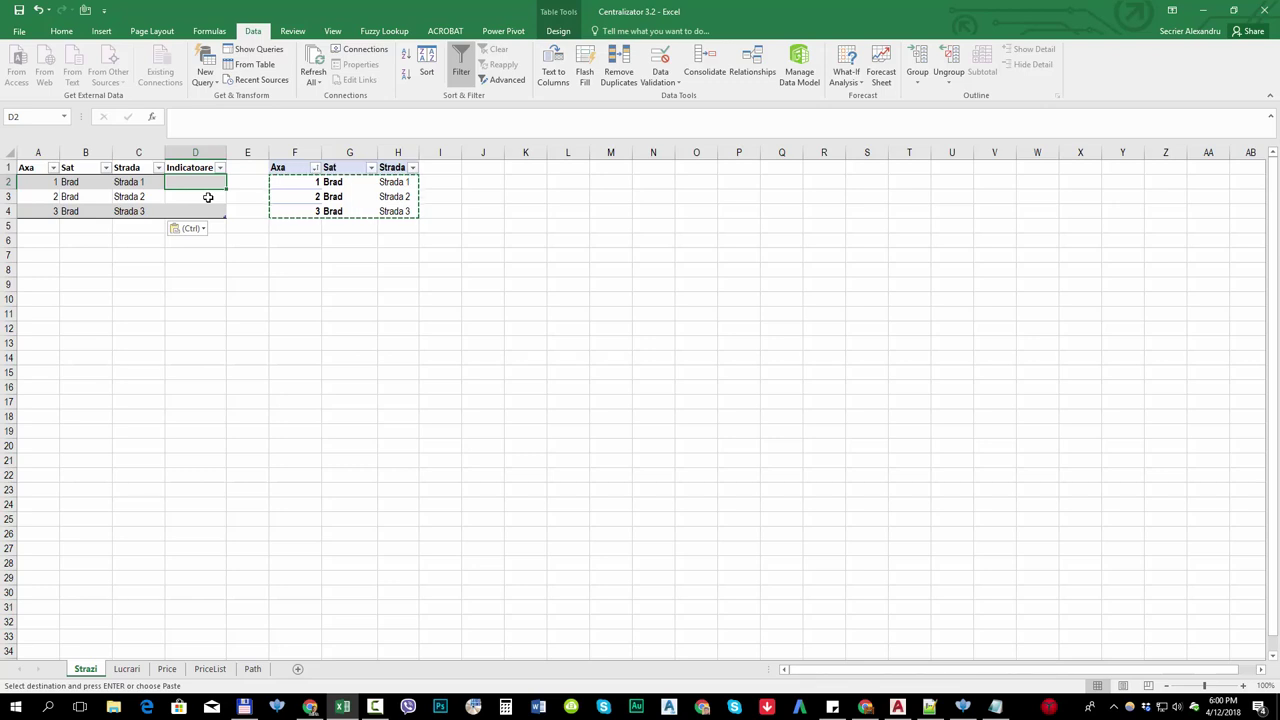
left_click(240, 168)
key("ctrl+space")
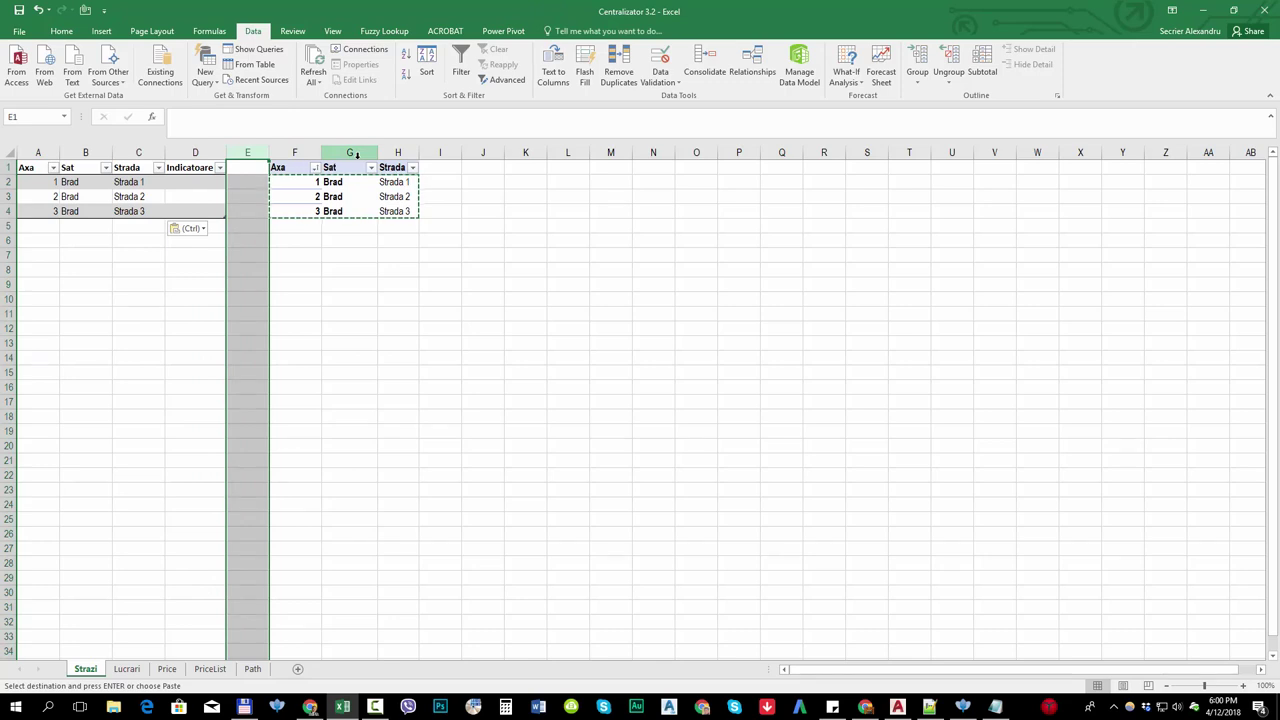
- Fill in the Indicatoare column with 2 for Strada 1, 2 for Strada 2 and 0 for Strada 3
left_click(193, 180)
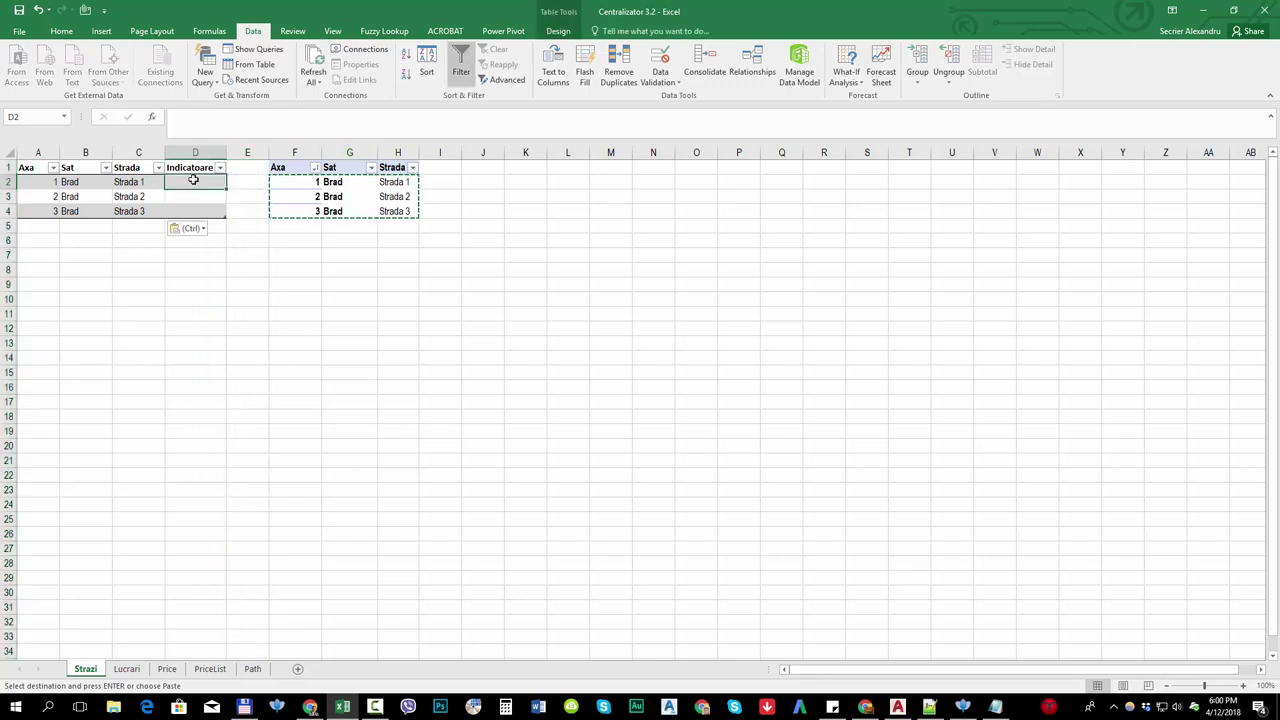
type("2")
key("Return")
key("Return")
type("2")
key("Return")
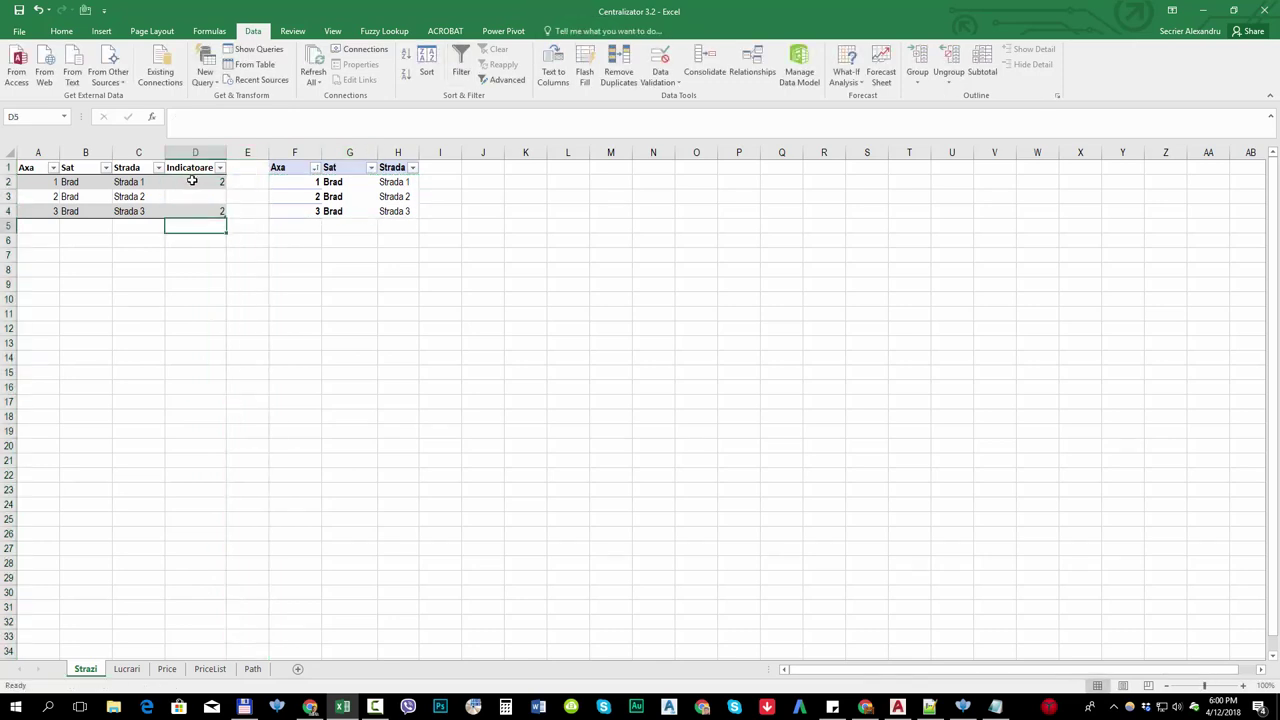
left_click(189, 198)
type("2")
key("Return")
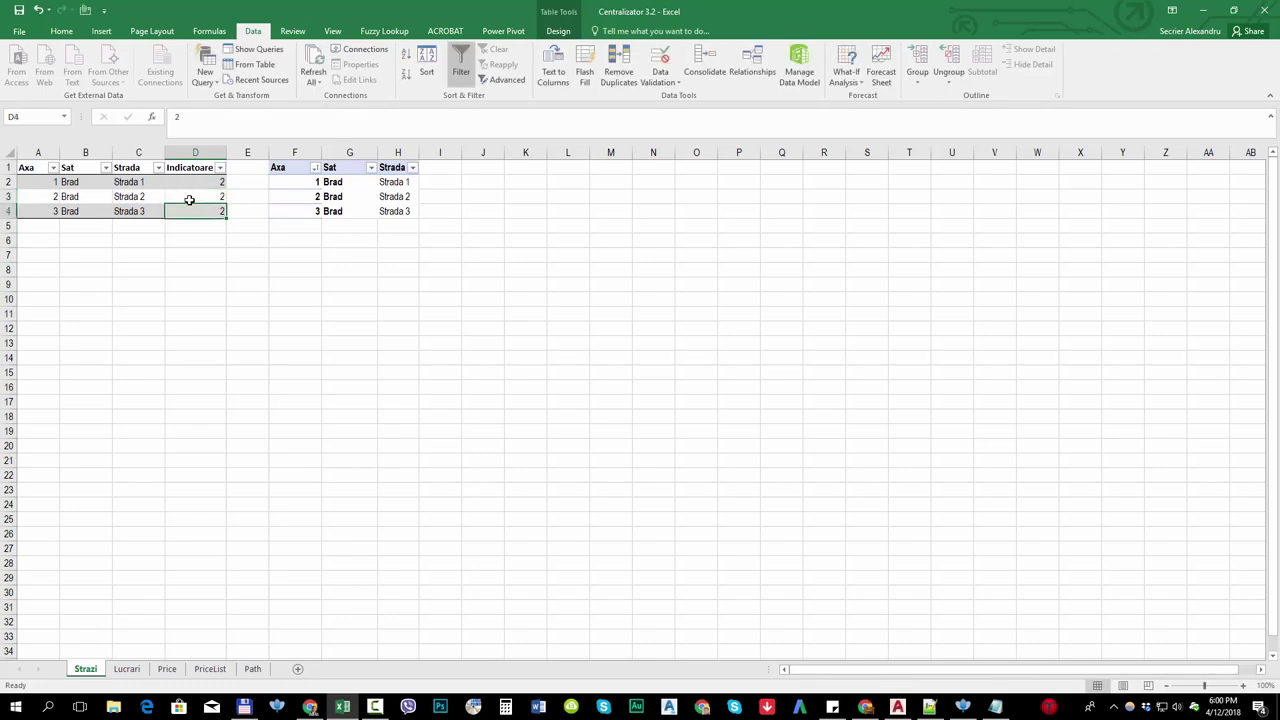
type("0")
key("Return")
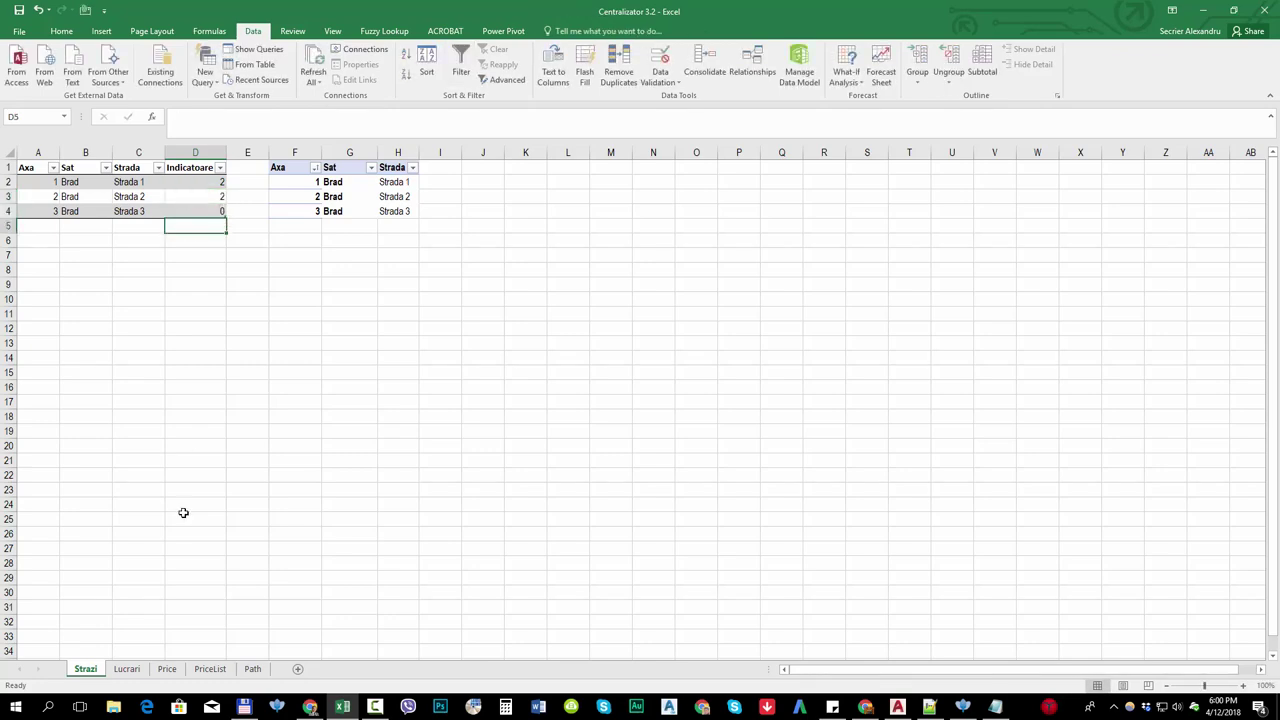
- Examine the quantities pivot table on the Lucrari sheet, especially the 01 Sistem Rutier materials from Balast to Umpluturi
left_click(127, 668)
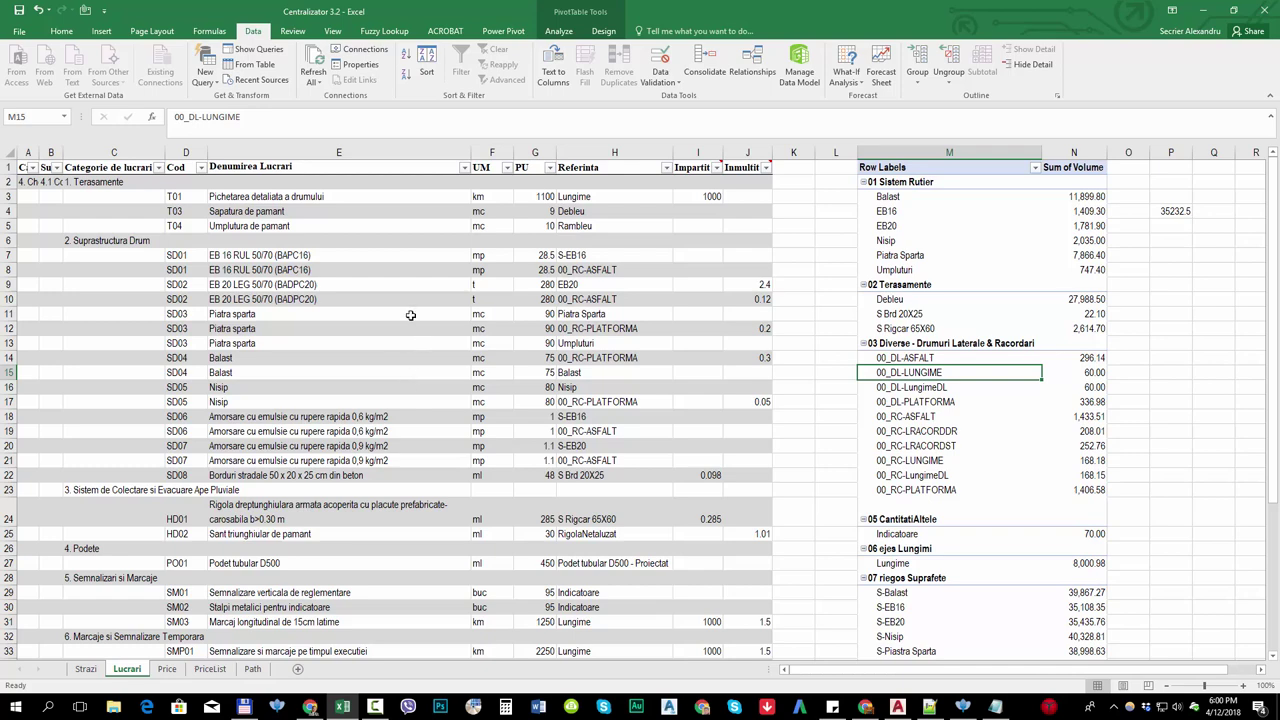
left_click(936, 313)
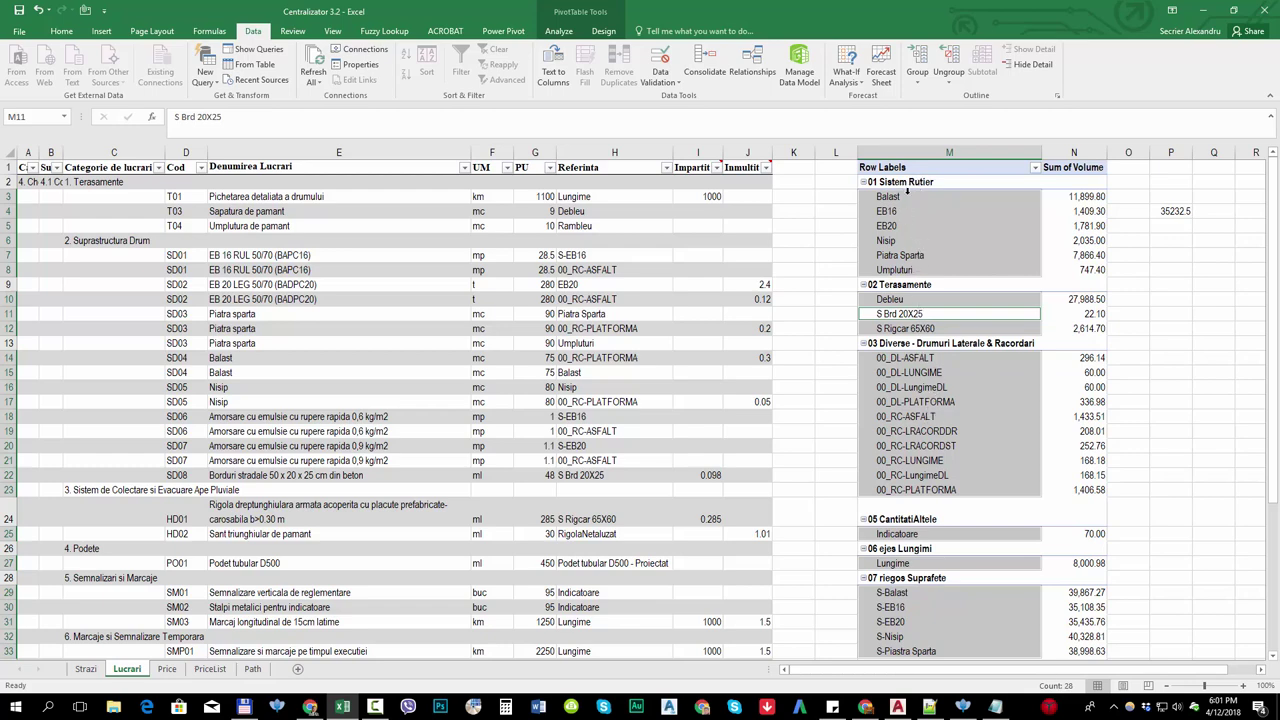
left_click(901, 197)
key("shift+Down")
key("shift+Down")
key("shift+Down")
key("shift+Down")
key("shift+Down")
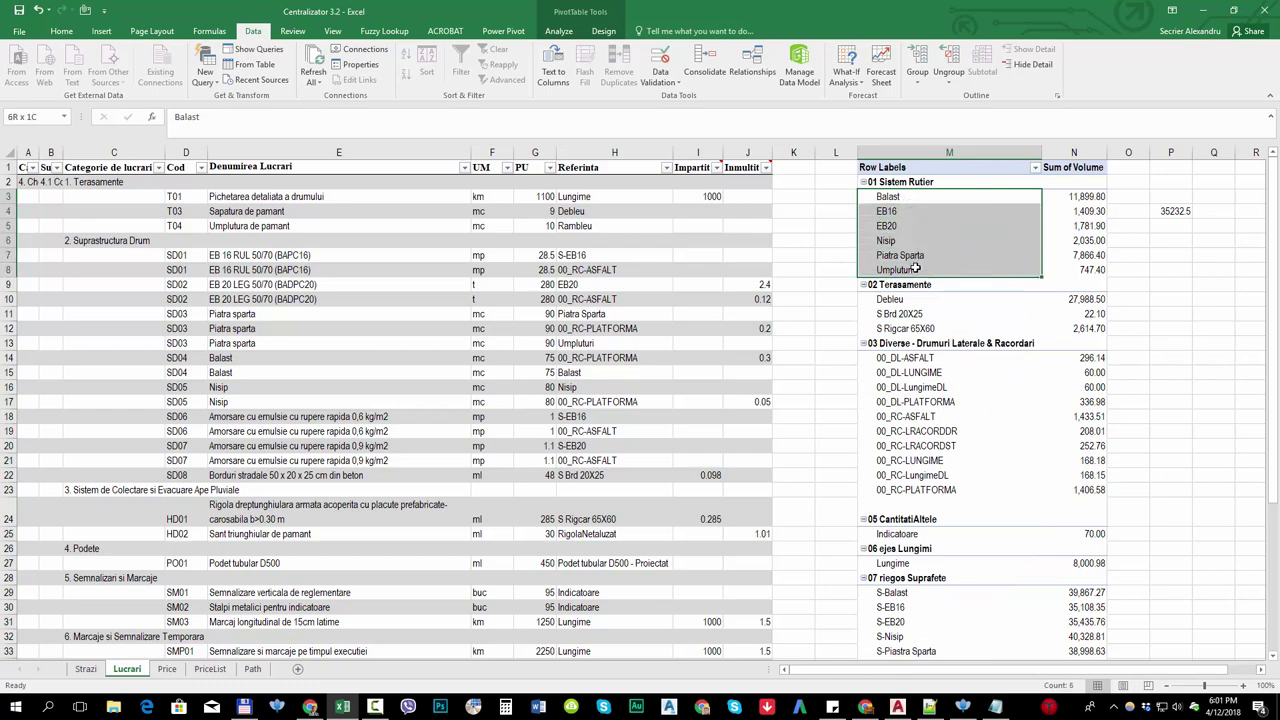
left_click(905, 212)
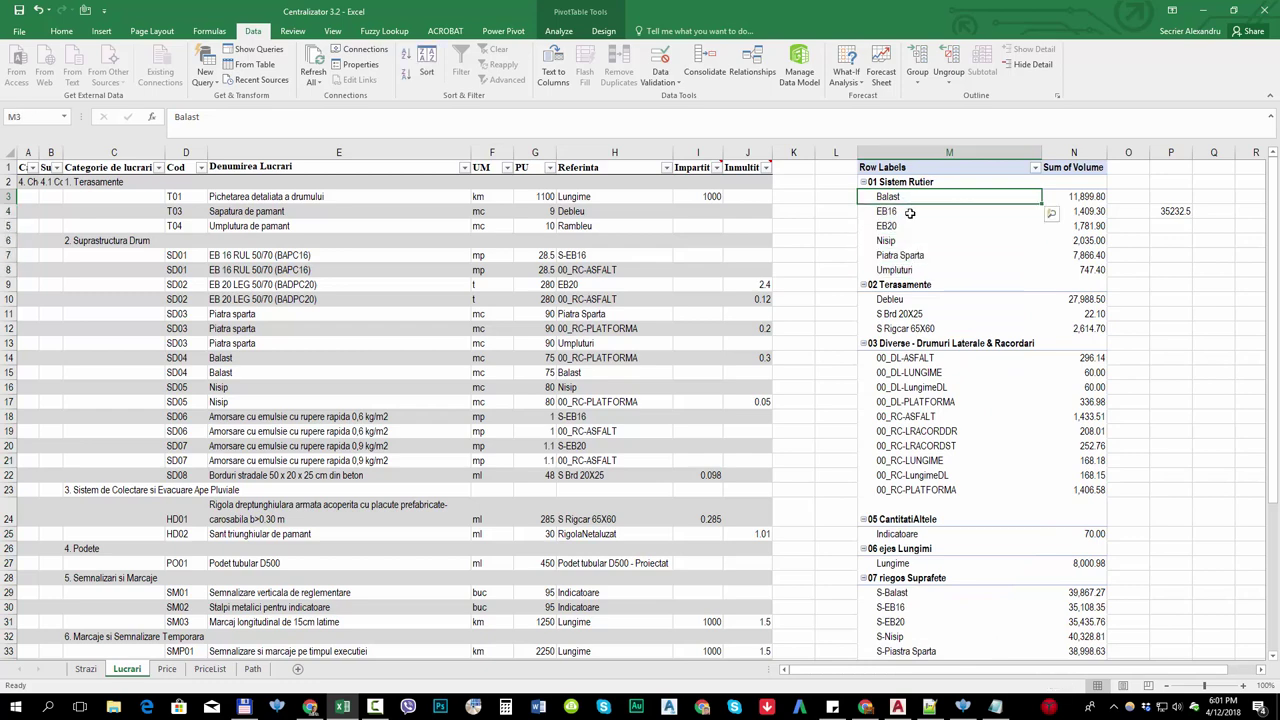
left_click(905, 227)
left_click(914, 241)
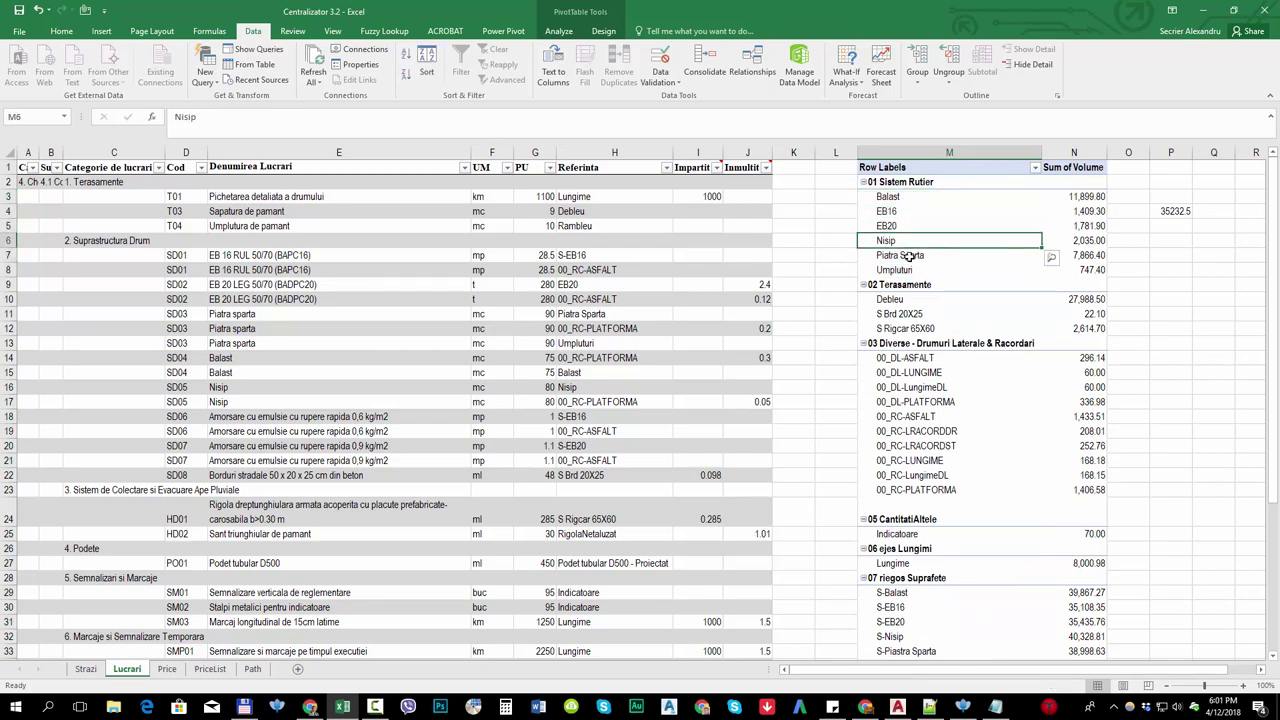
left_click(916, 255)
left_click(918, 270)
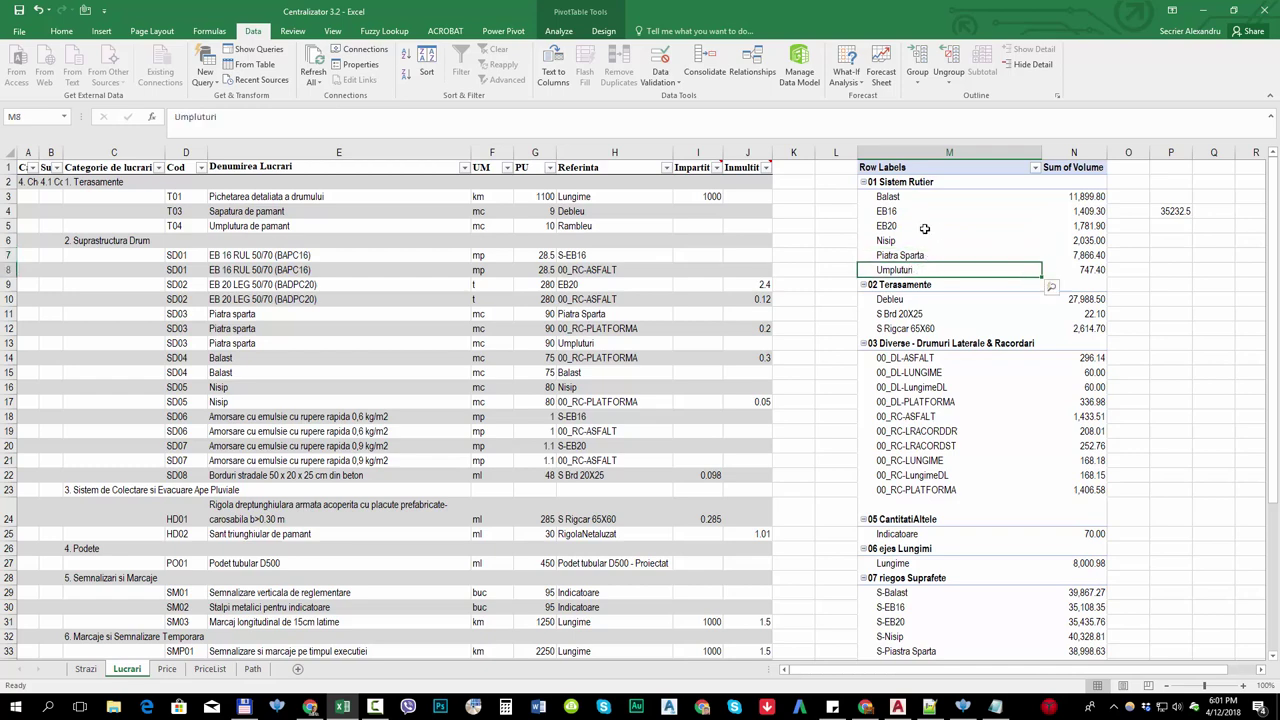
- Try to refresh the quantities pivot table, looking over the project's res files in Total Commander before returning to Excel
right_click(925, 229)
left_click(941, 303)
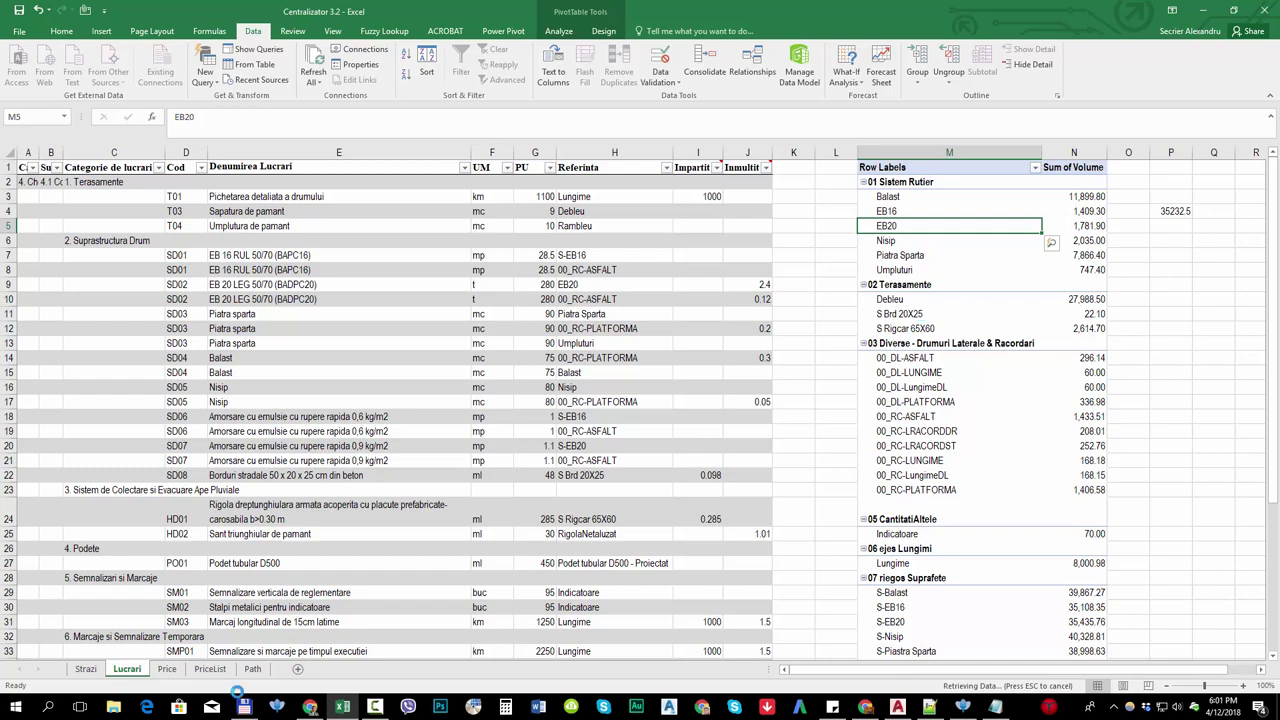
left_click(244, 707)
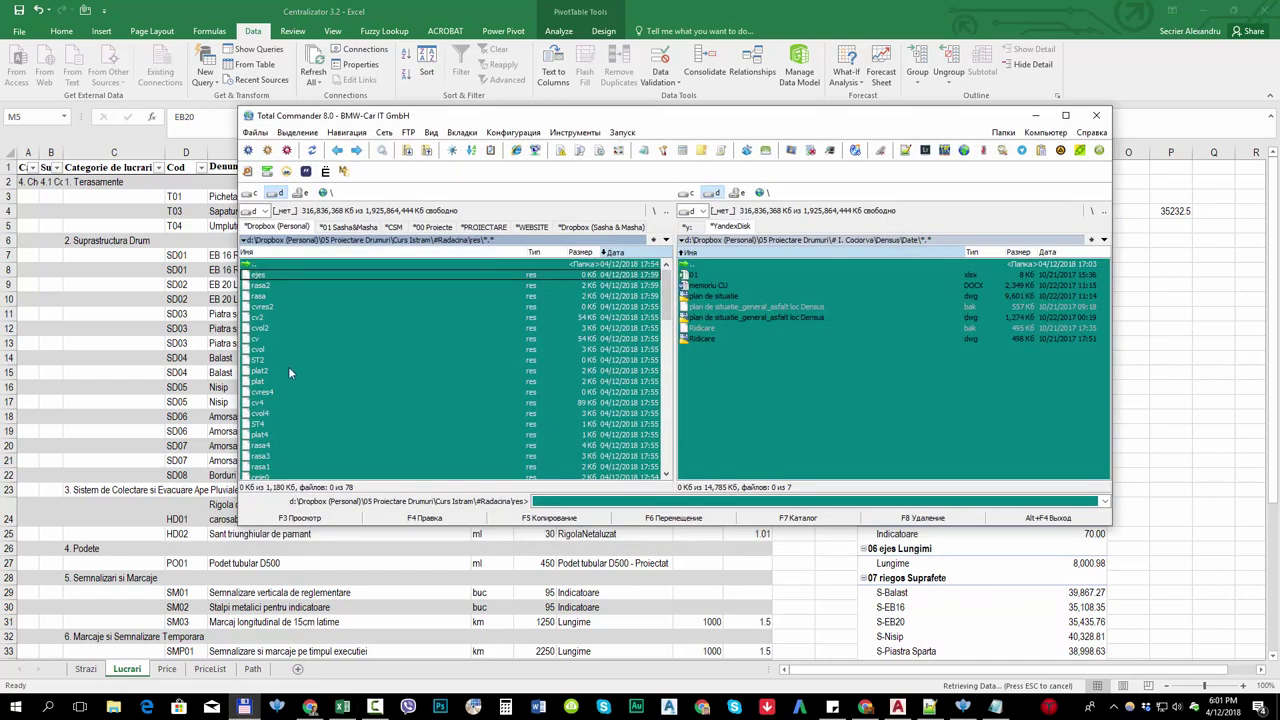
left_click(294, 318)
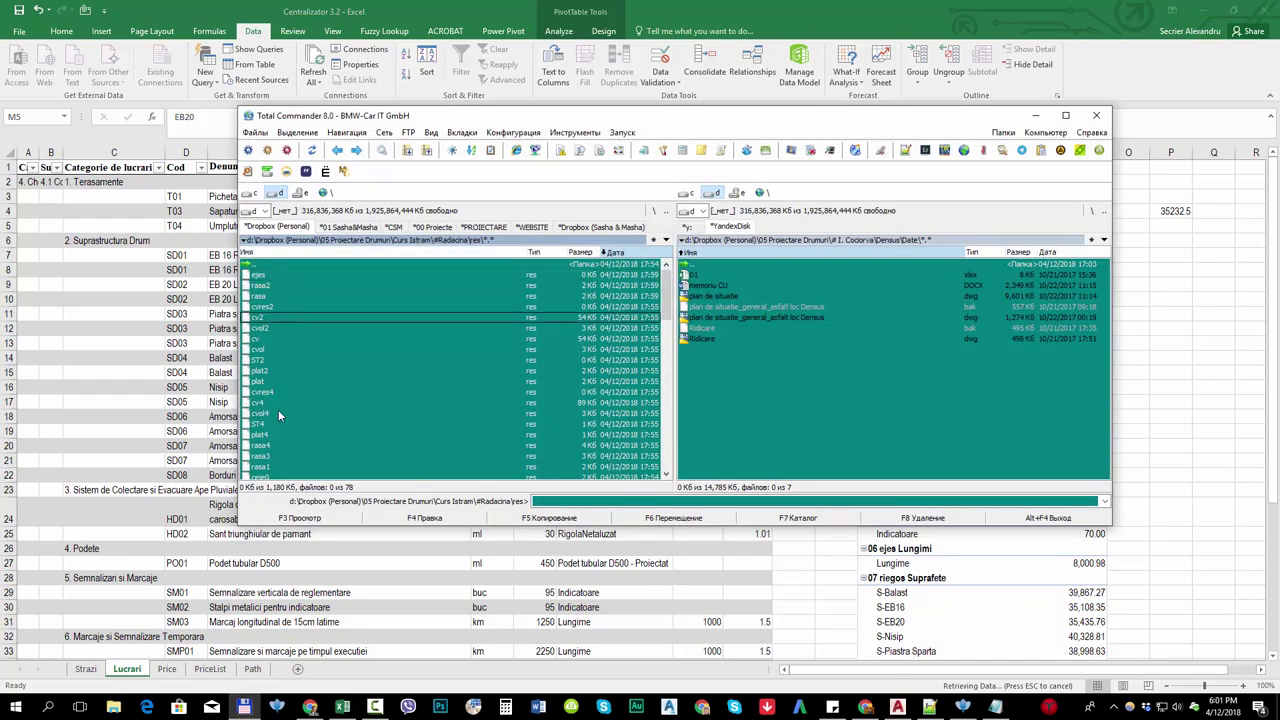
left_click(266, 328)
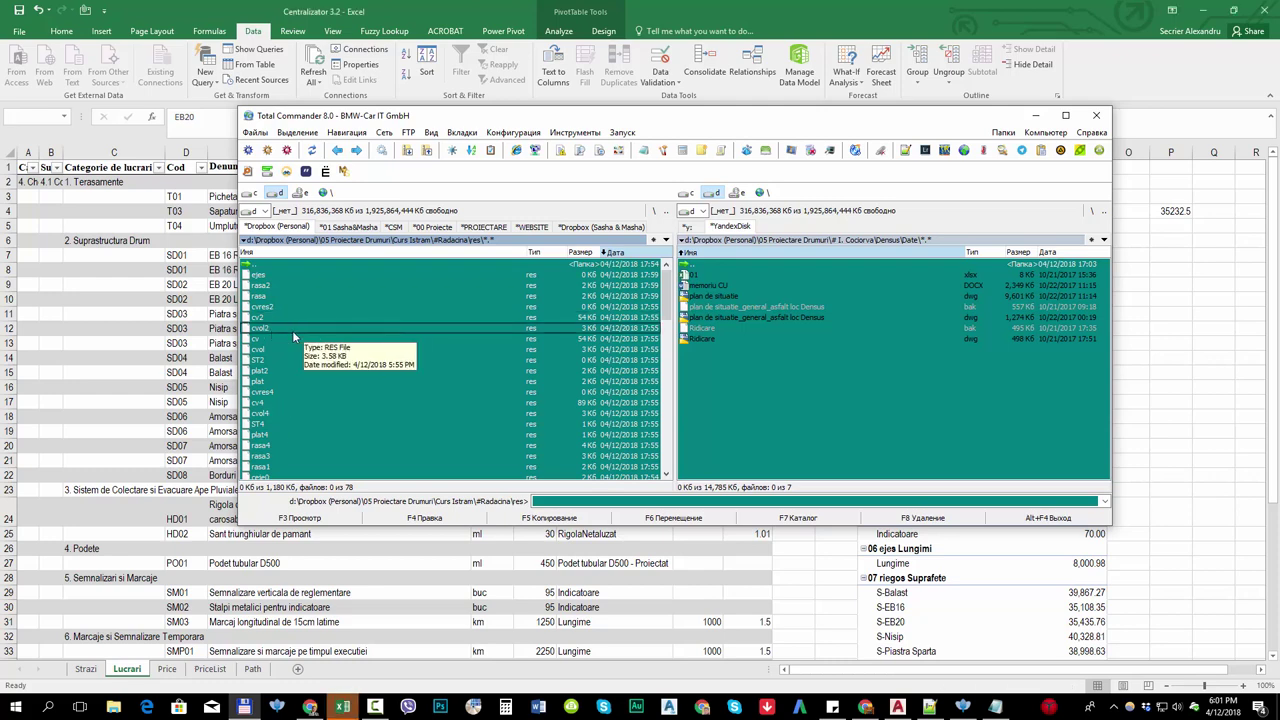
left_click(342, 707)
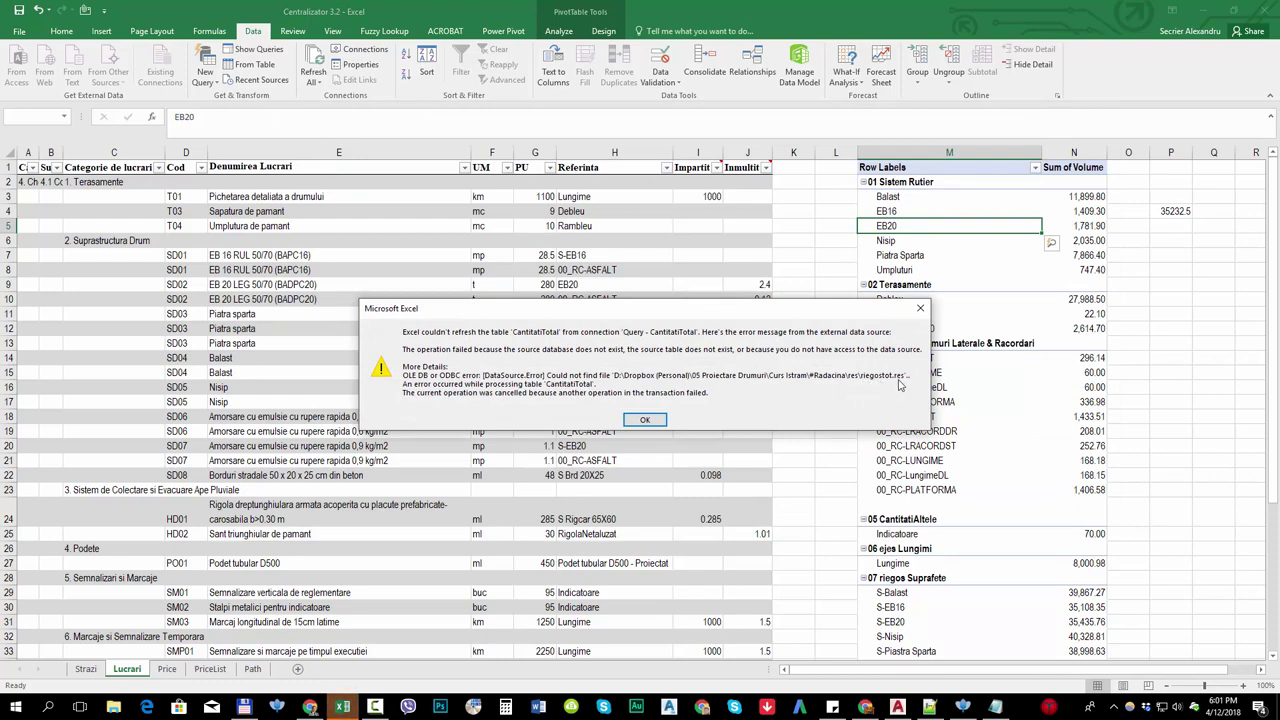
- Switch to Ispol and generate the riegos priming areas report for all active axes with summaries only, then return to Excel and dismiss the error
left_click(962, 707)
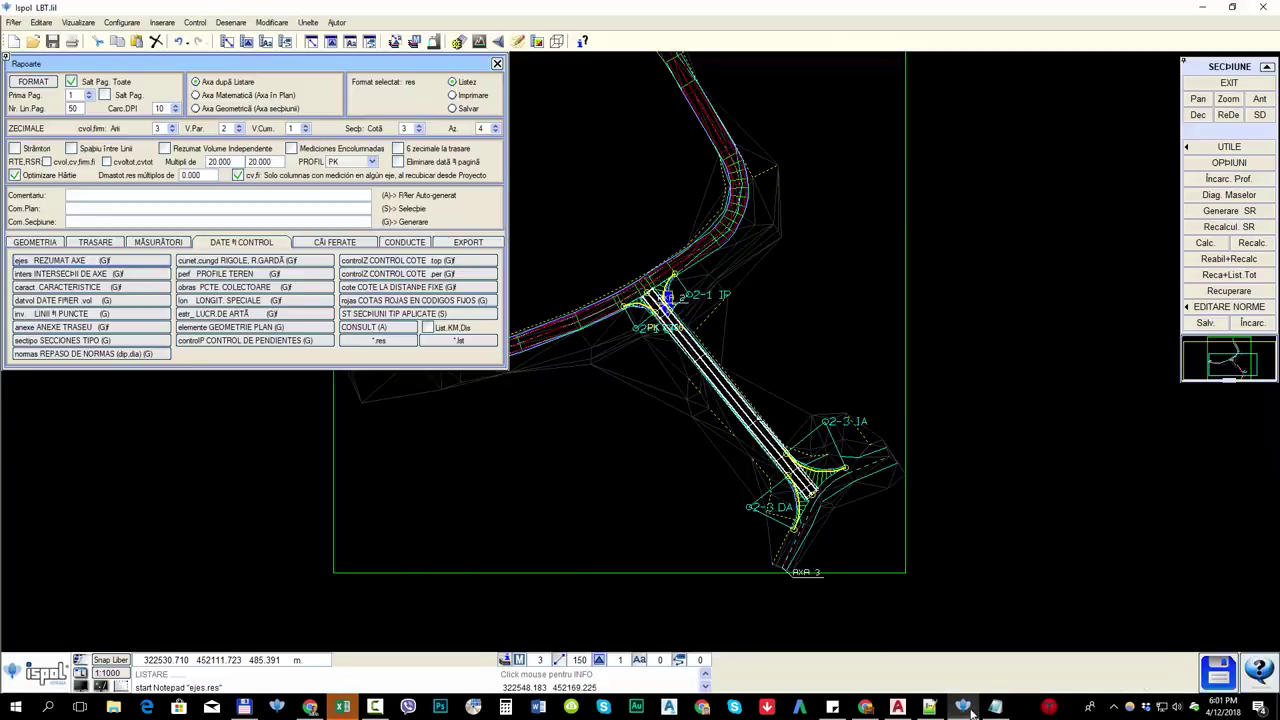
left_click(158, 243)
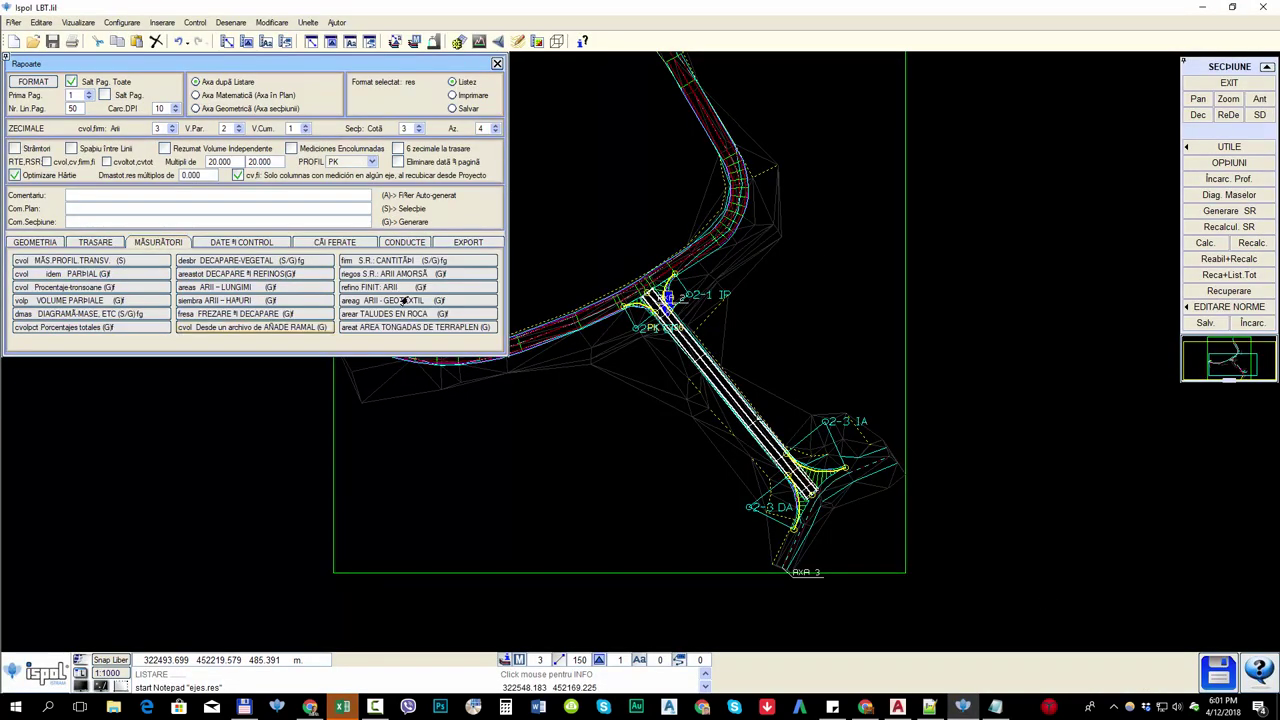
left_click(412, 282)
left_click(72, 82)
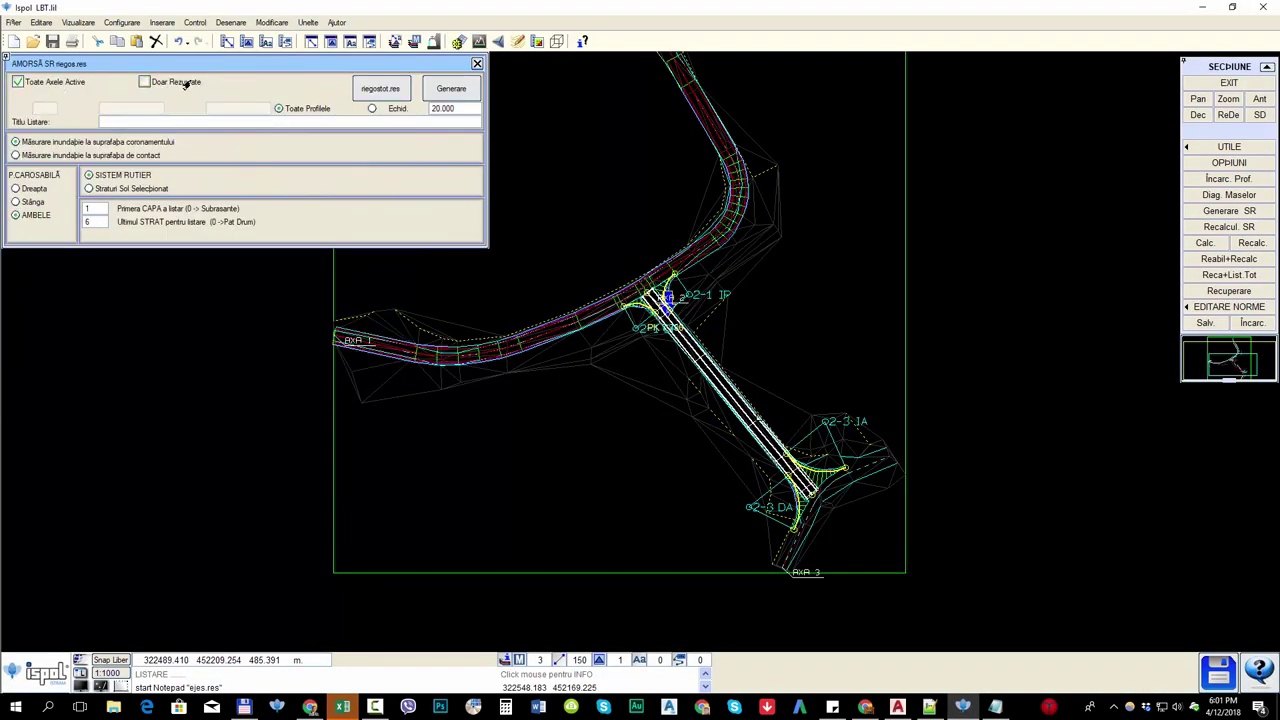
left_click(145, 82)
left_click(451, 88)
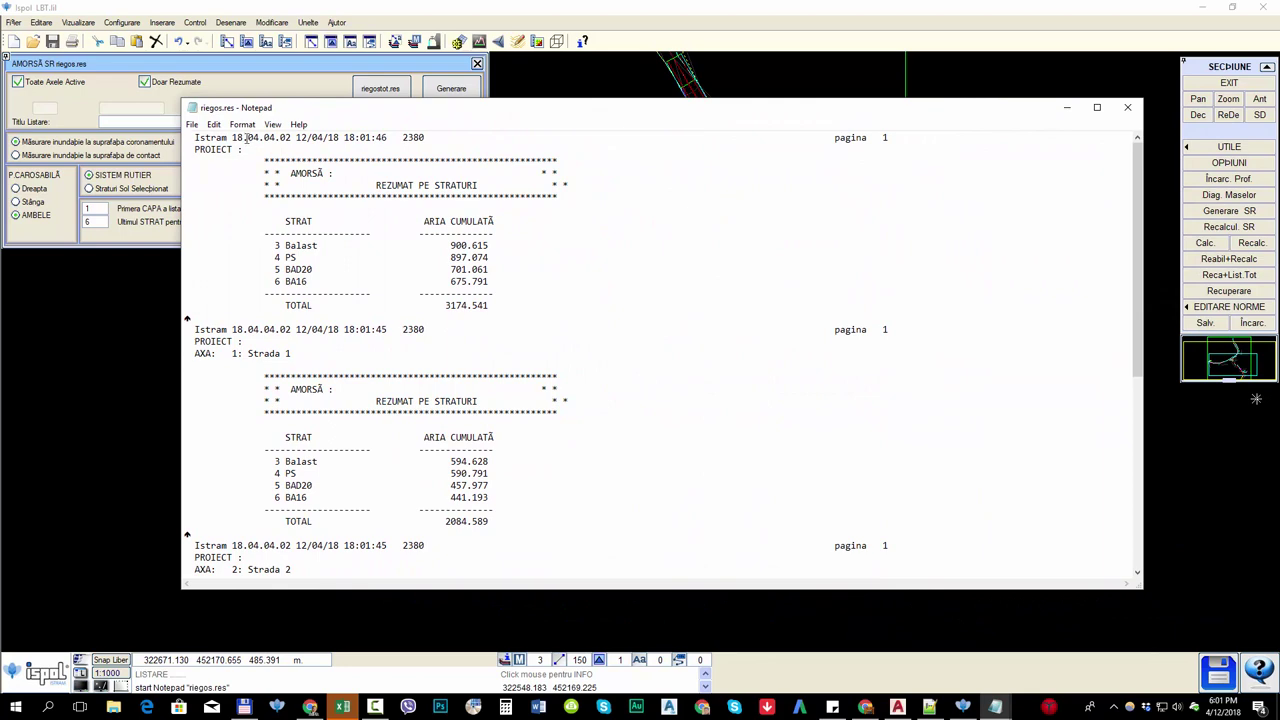
left_click(1127, 107)
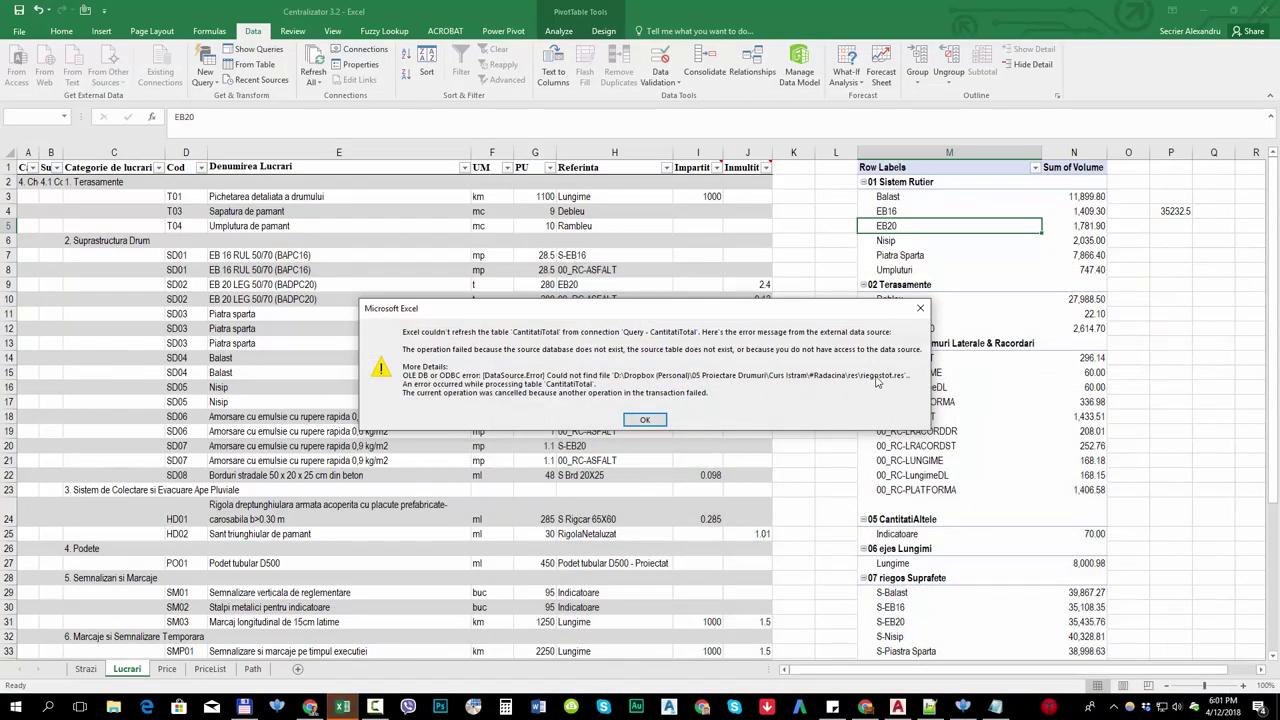
left_click(646, 421)
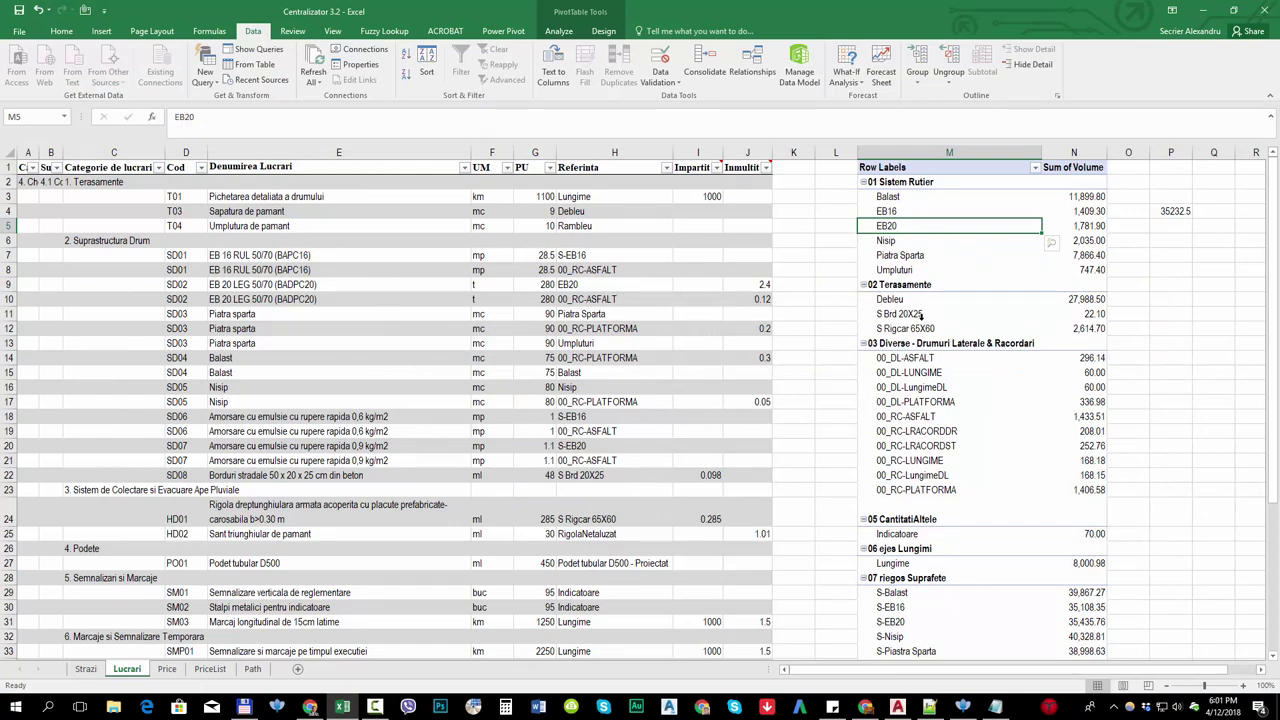
- Examine the pivot table's 01 Sistem Rutier, 02 Terasamente and 07 riegos Suprafete groups on the Lucrari sheet
left_click_drag(900, 299, 905, 328)
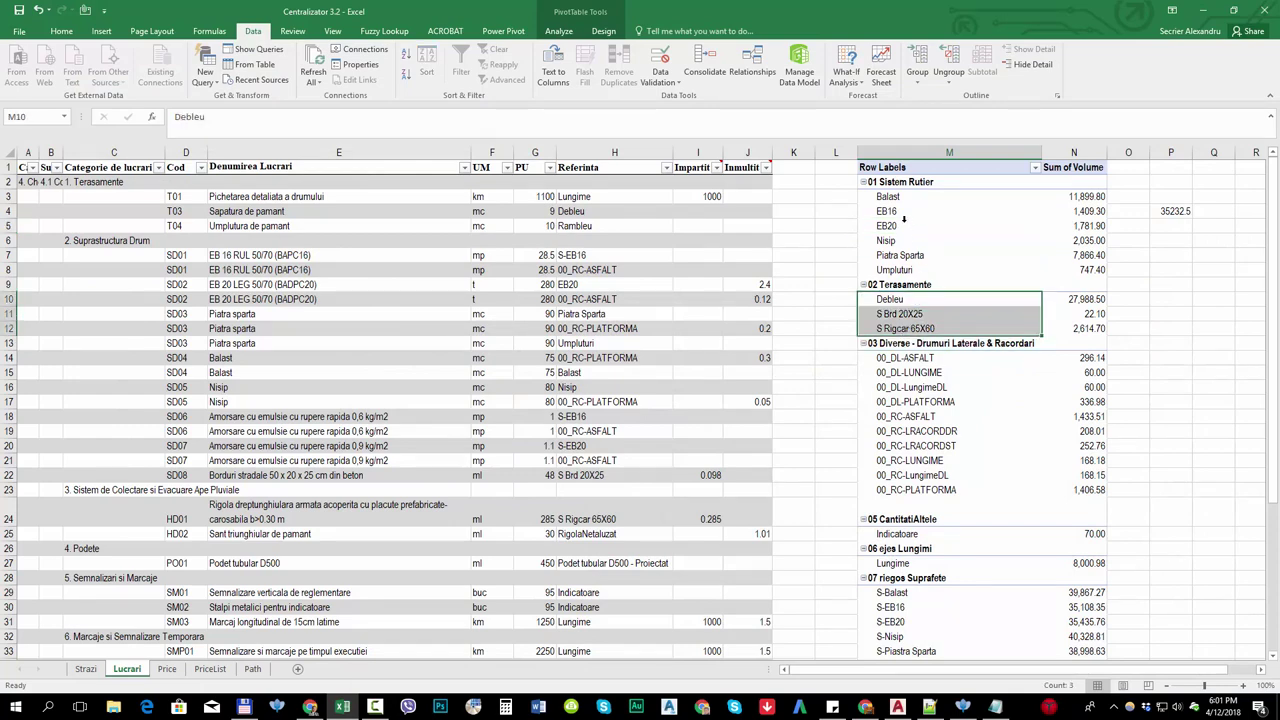
left_click_drag(902, 200, 903, 285)
left_click(905, 610)
scroll(915, 590, "down", 4)
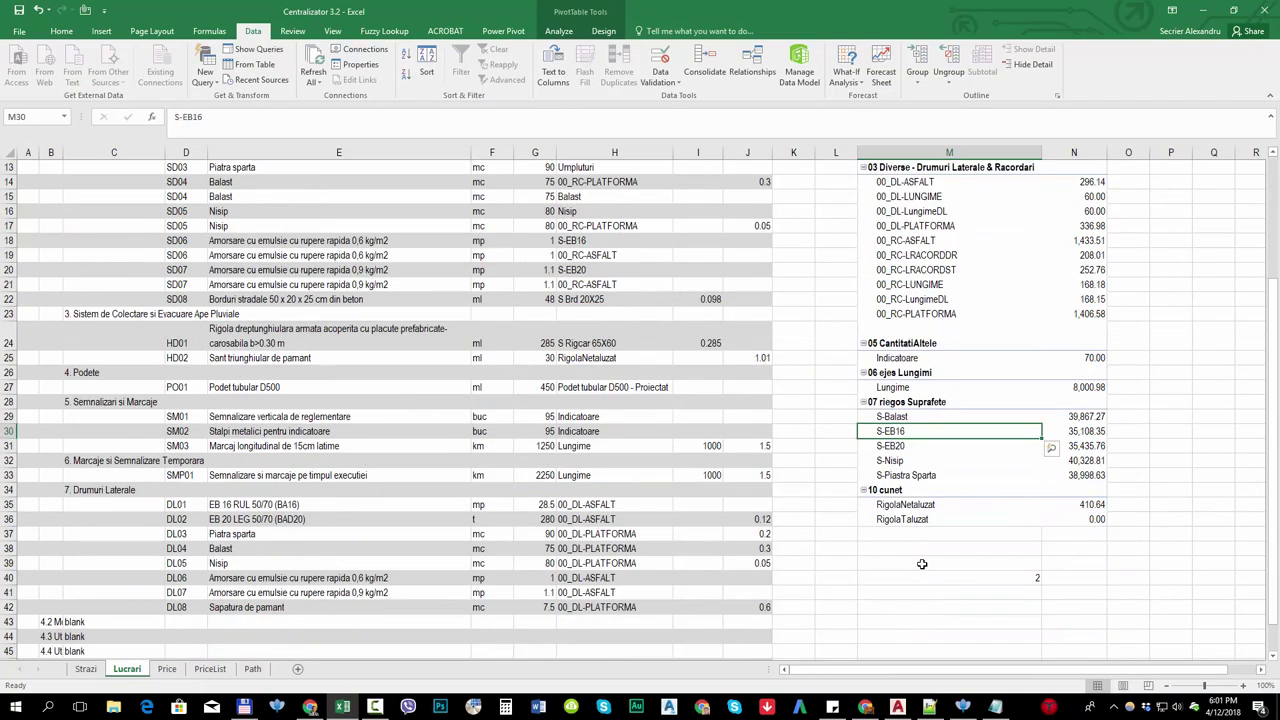
left_click_drag(905, 418, 903, 475)
scroll(903, 475, "up", 2)
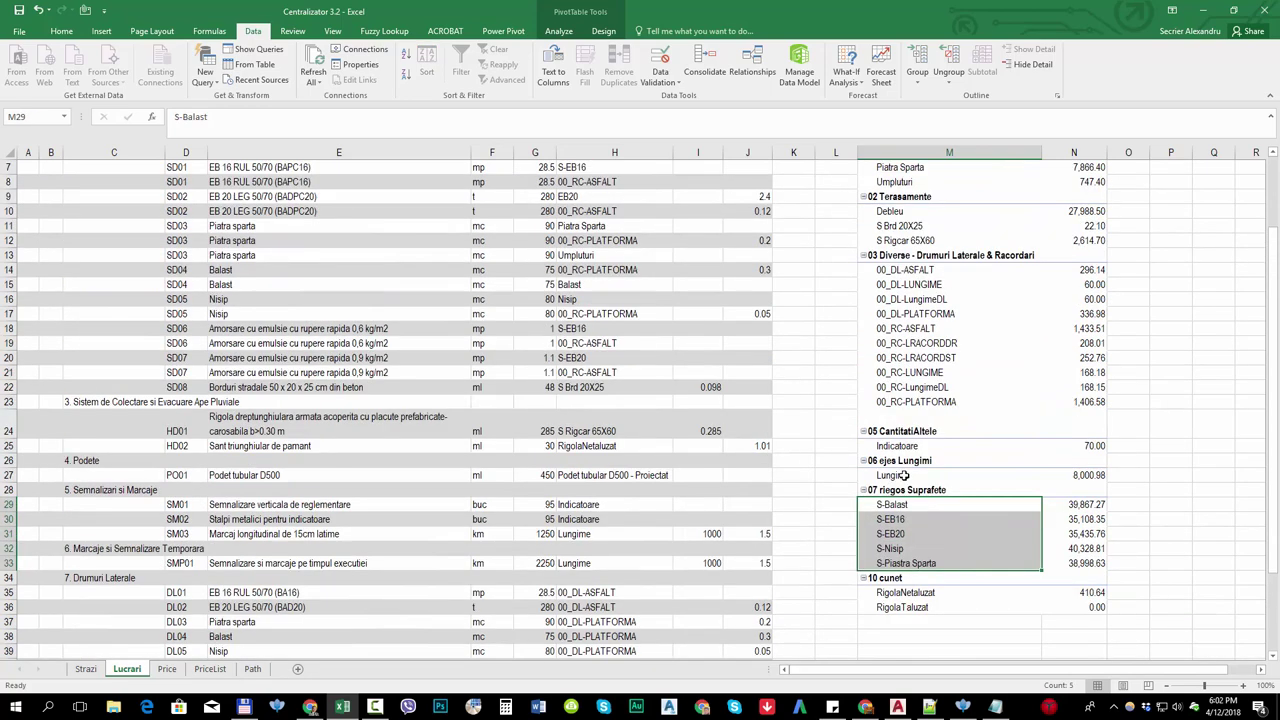
scroll(903, 475, "up", 2)
- Try to refresh the quantities pivot table from its S Rigcar 65X60 row
right_click(906, 328)
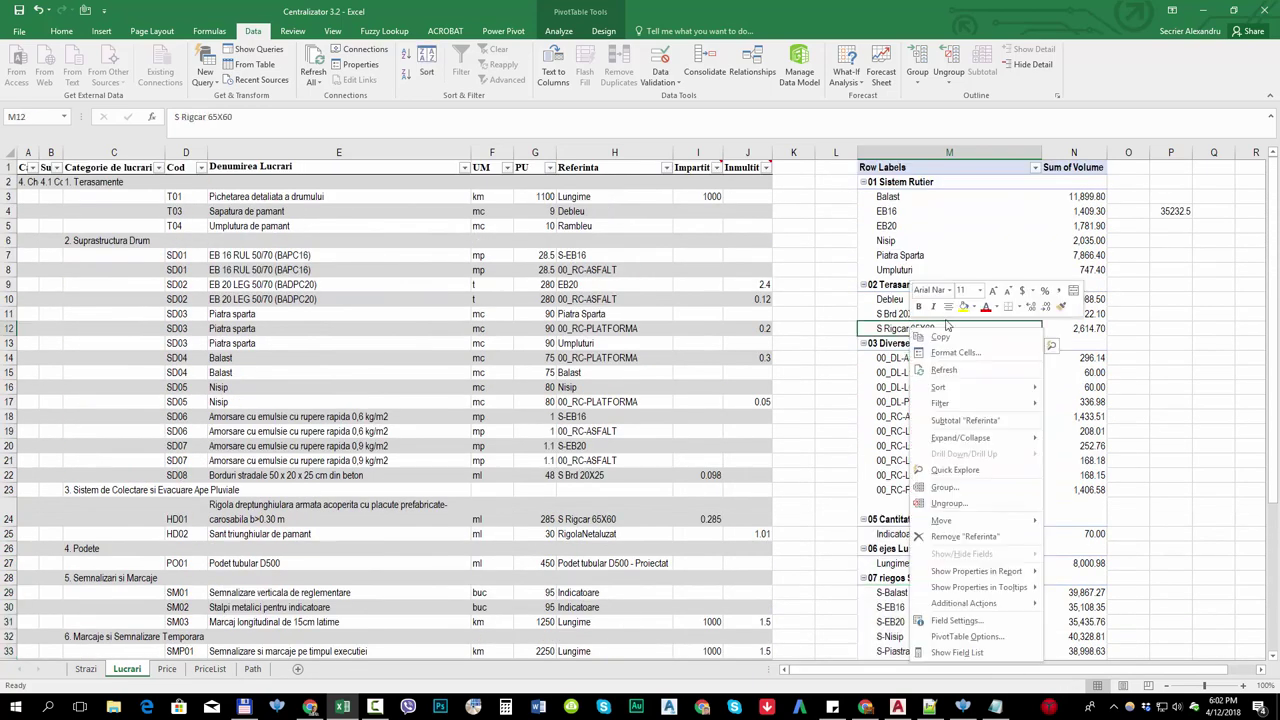
left_click(955, 372)
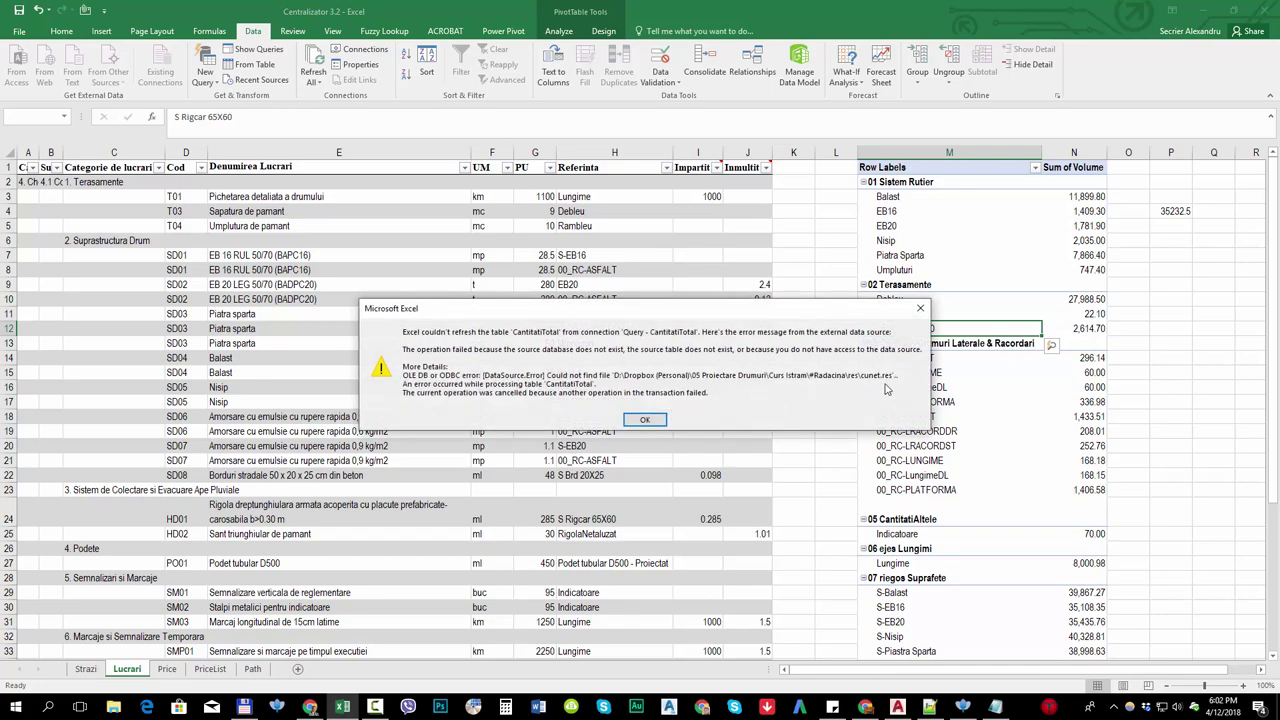
left_click(645, 419)
- Switch to Ispol and generate the cunet Rigole report for all active axes
left_click(962, 707)
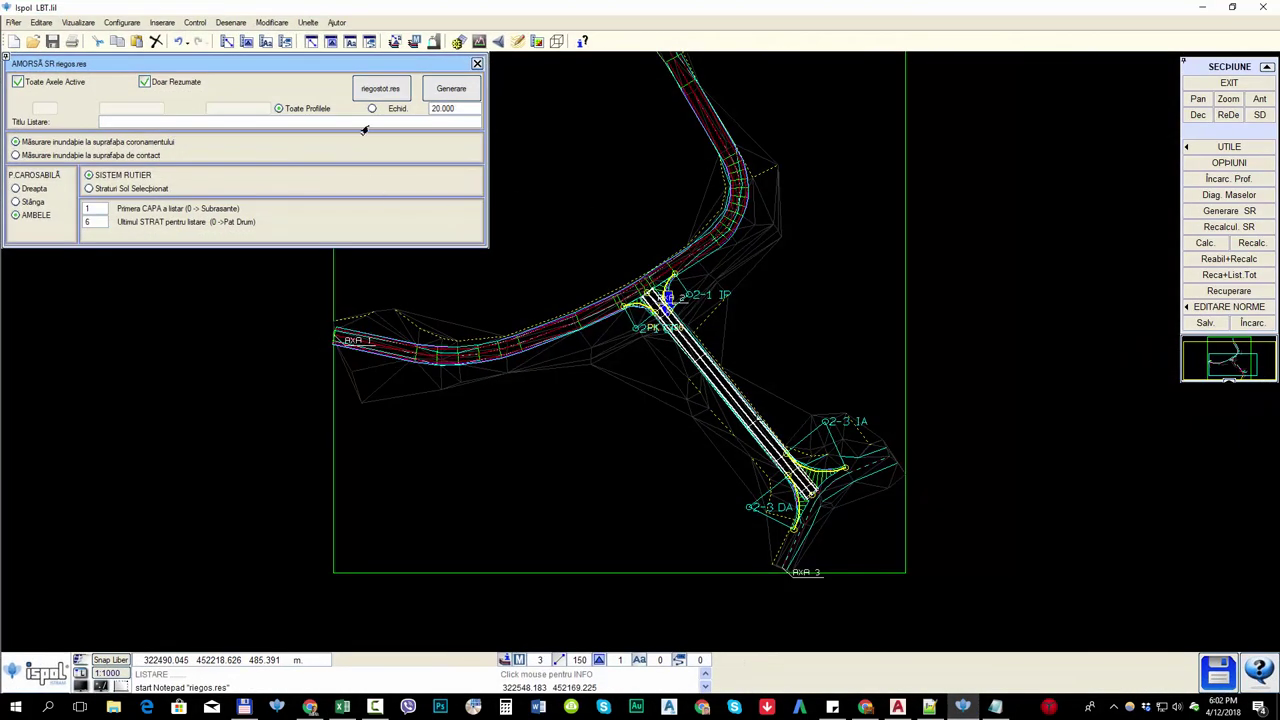
left_click(476, 64)
left_click(233, 246)
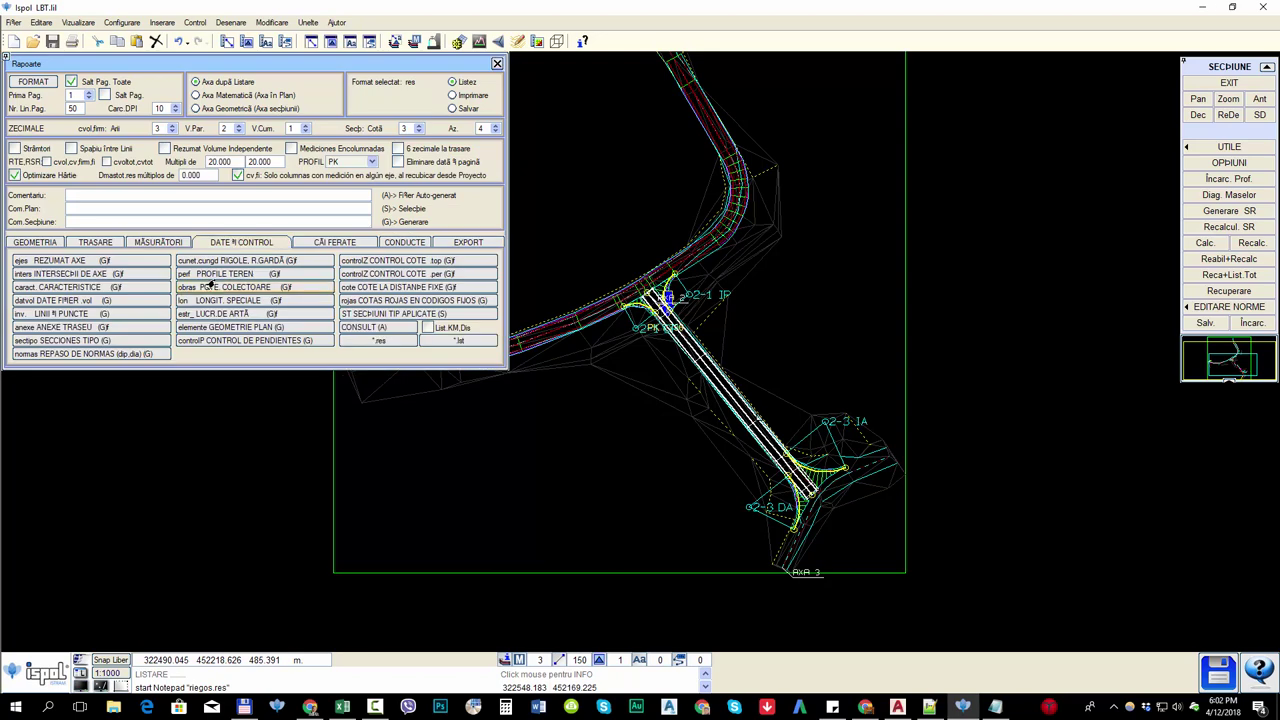
key("Escape")
left_click(70, 86)
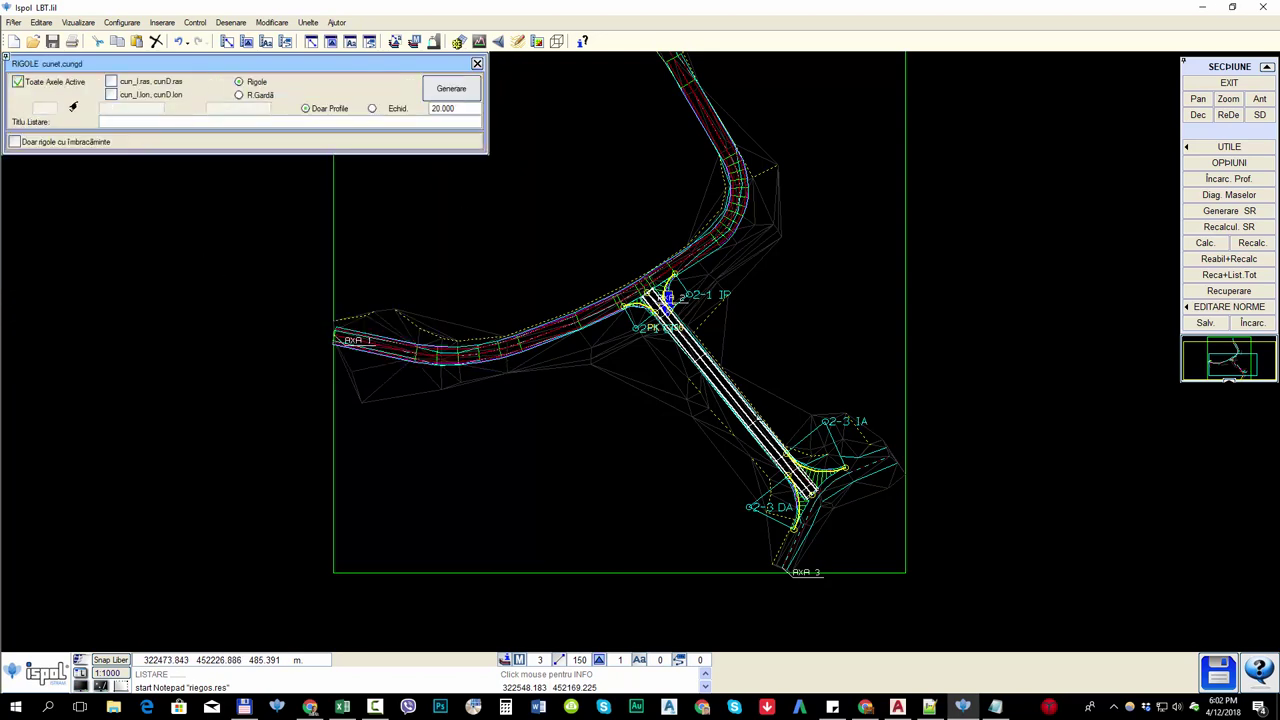
left_click(450, 92)
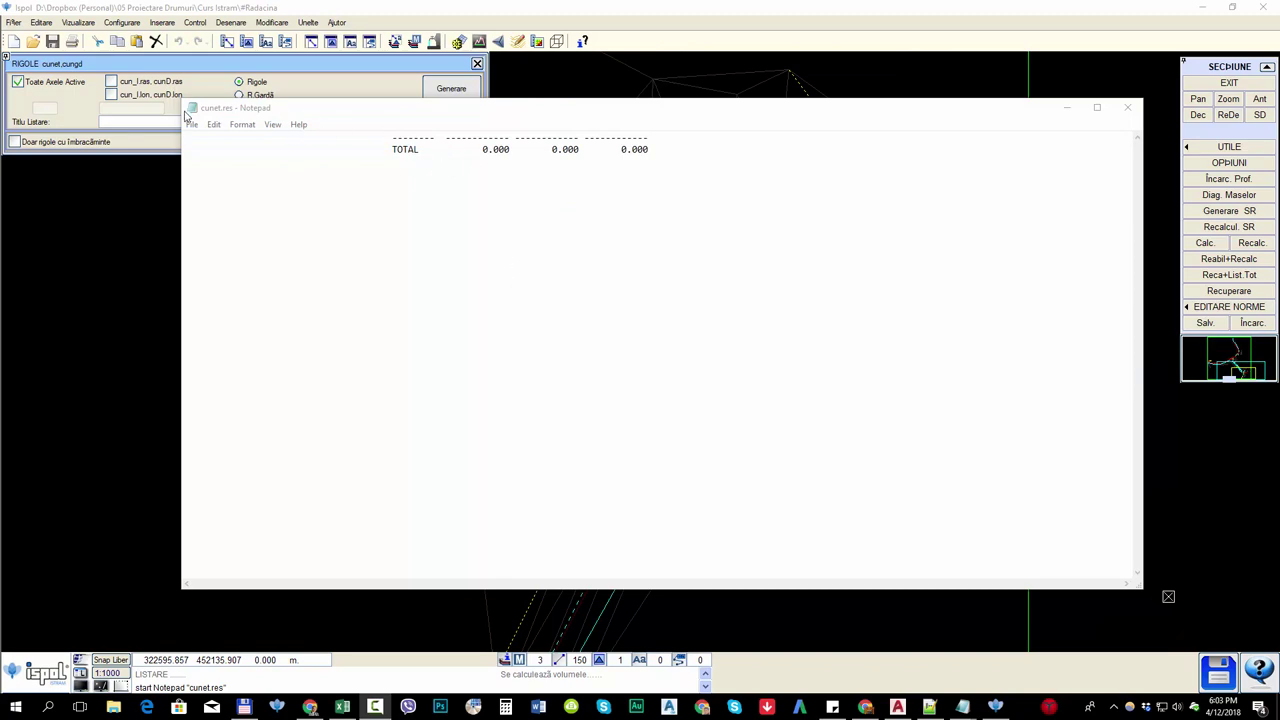
left_click(1128, 107)
left_click(451, 88)
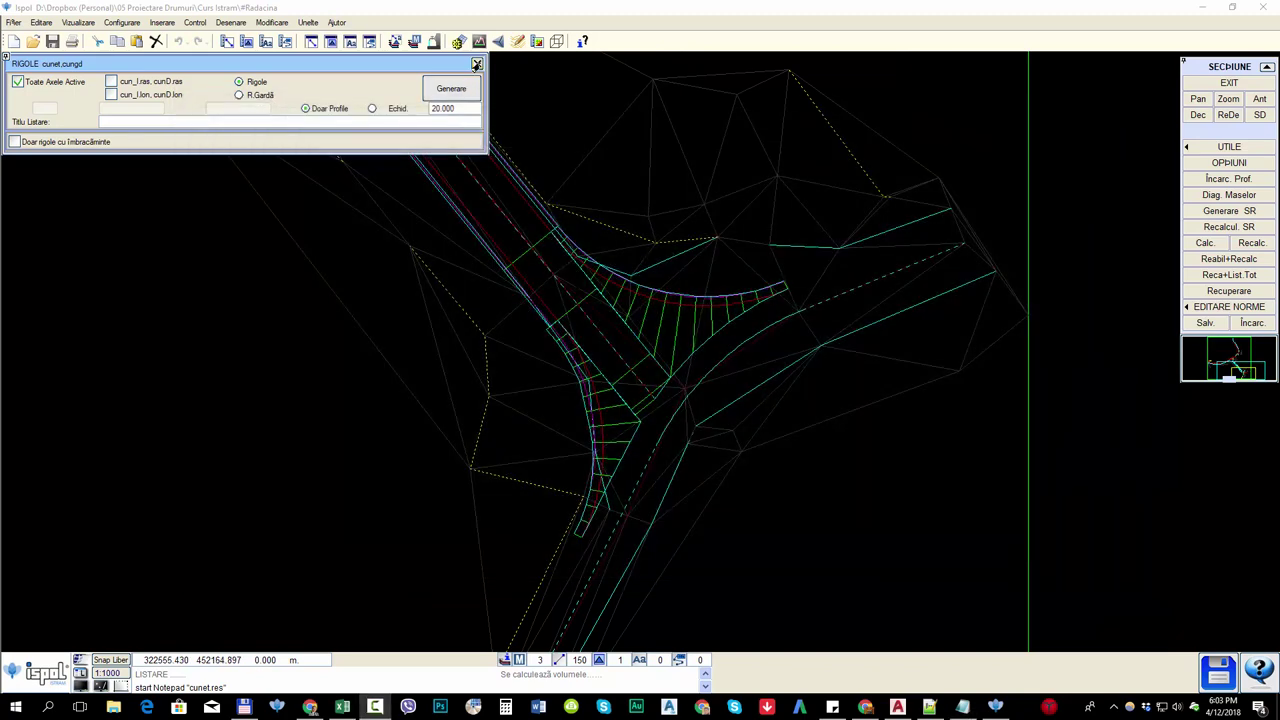
- Generate the obras collector points report with the Sexagesimale option
left_click(255, 287)
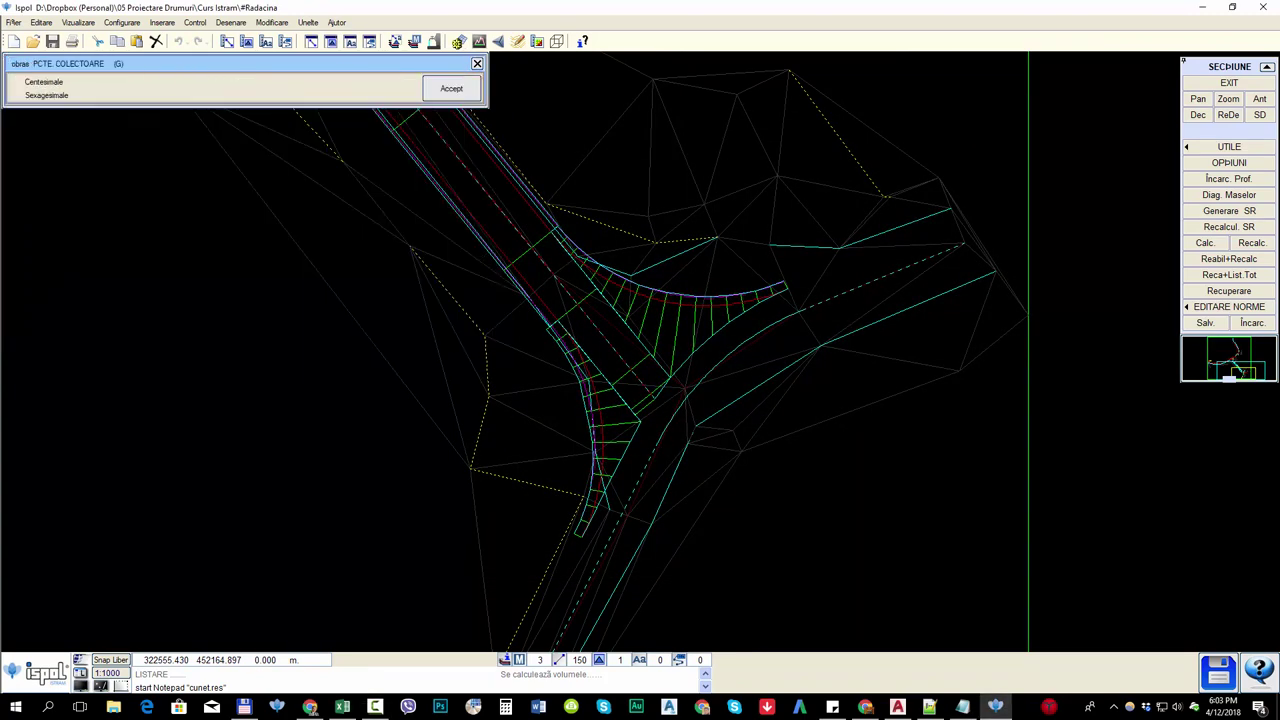
left_click(452, 90)
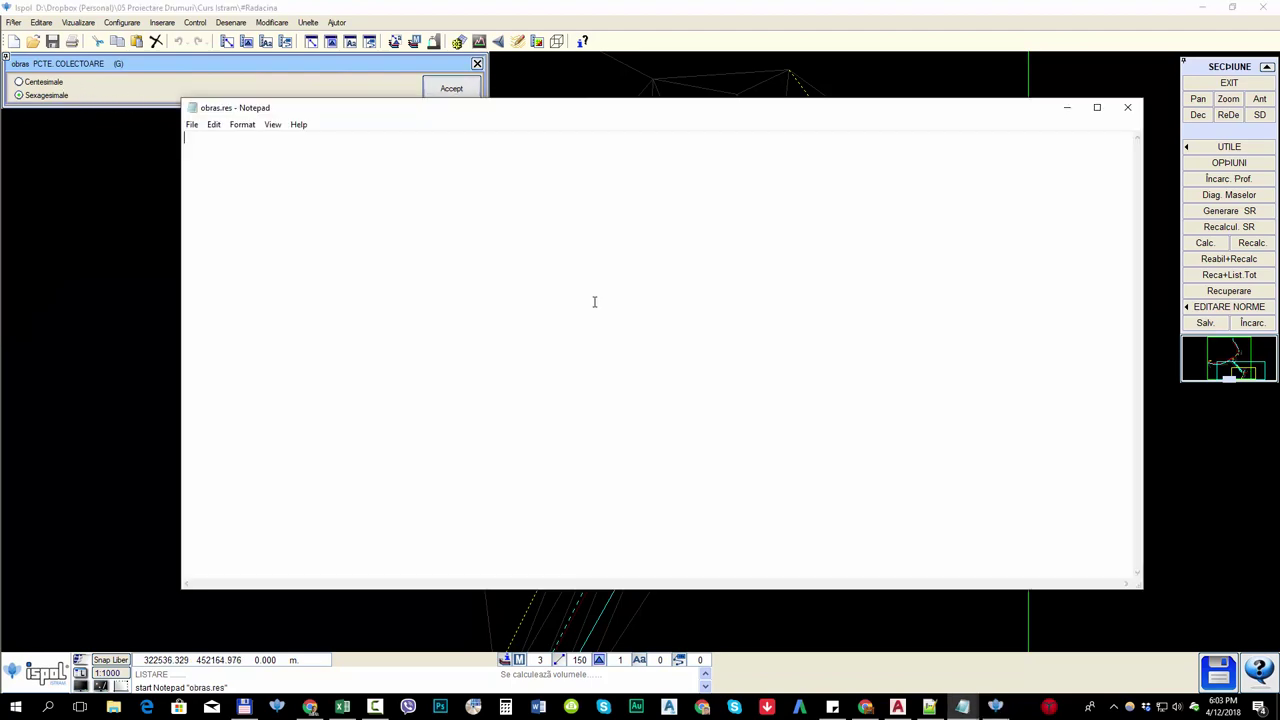
left_click(1128, 107)
- Switch to Excel and refresh the quantities pivot table on the Lucrari sheet
left_click(342, 707)
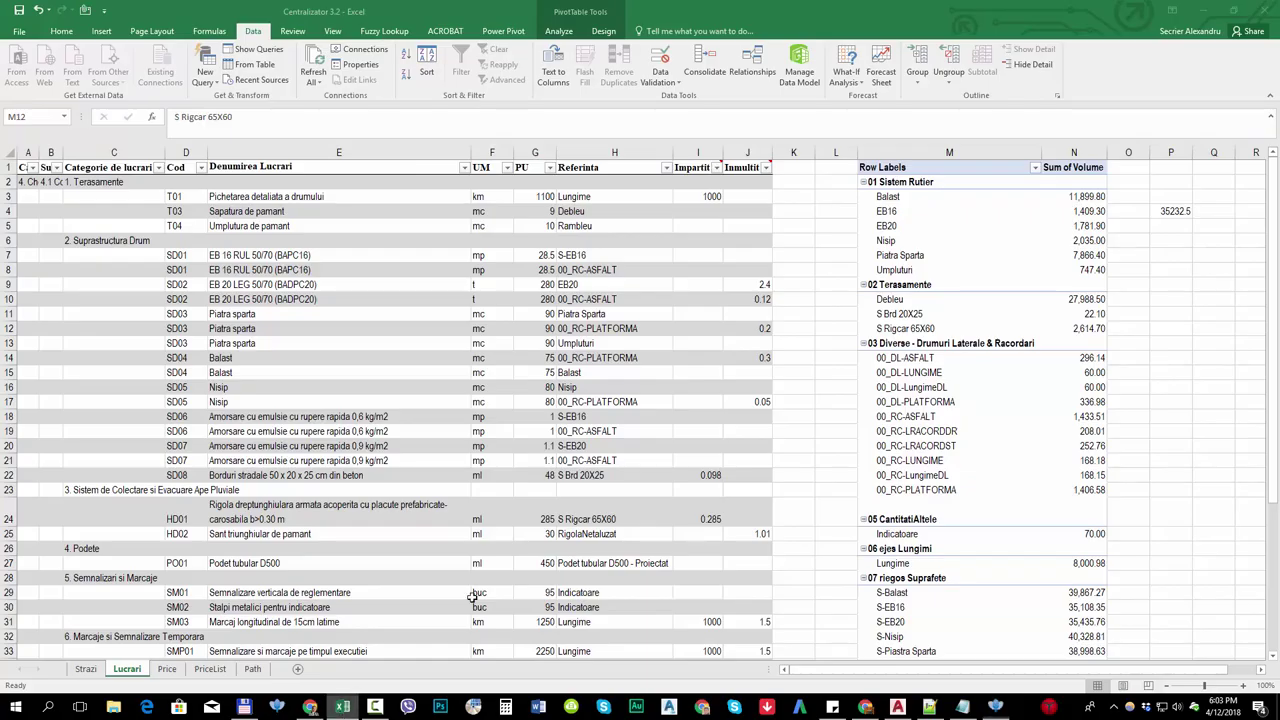
right_click(932, 300)
left_click(968, 341)
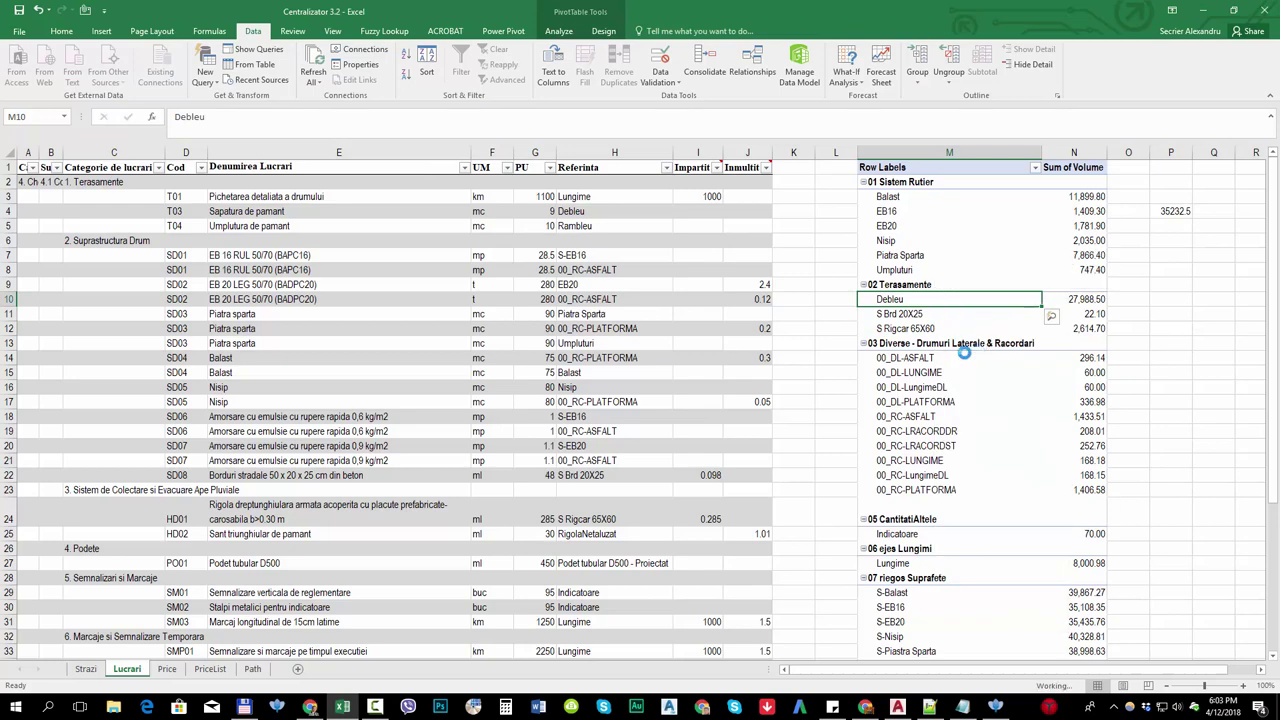
- Locate the Diverse xls file in the Curs Istram folder in Total Commander and return to Excel
left_click(244, 707)
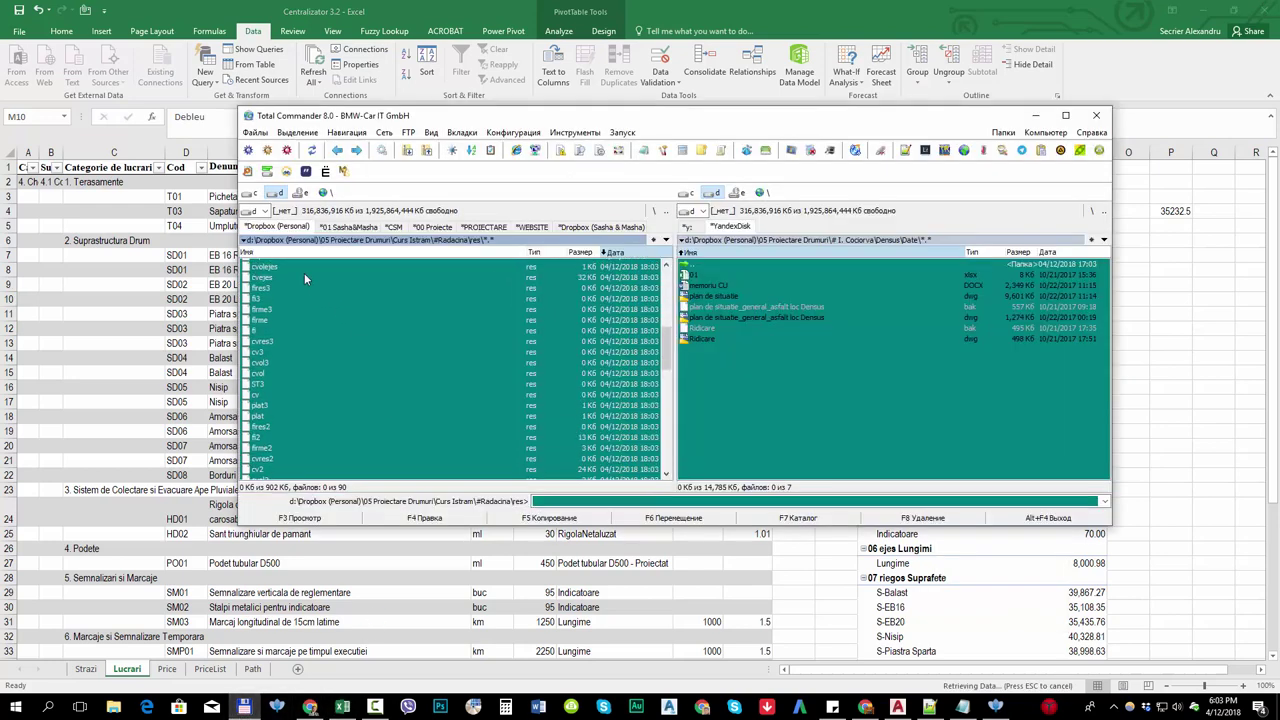
double_click(271, 264)
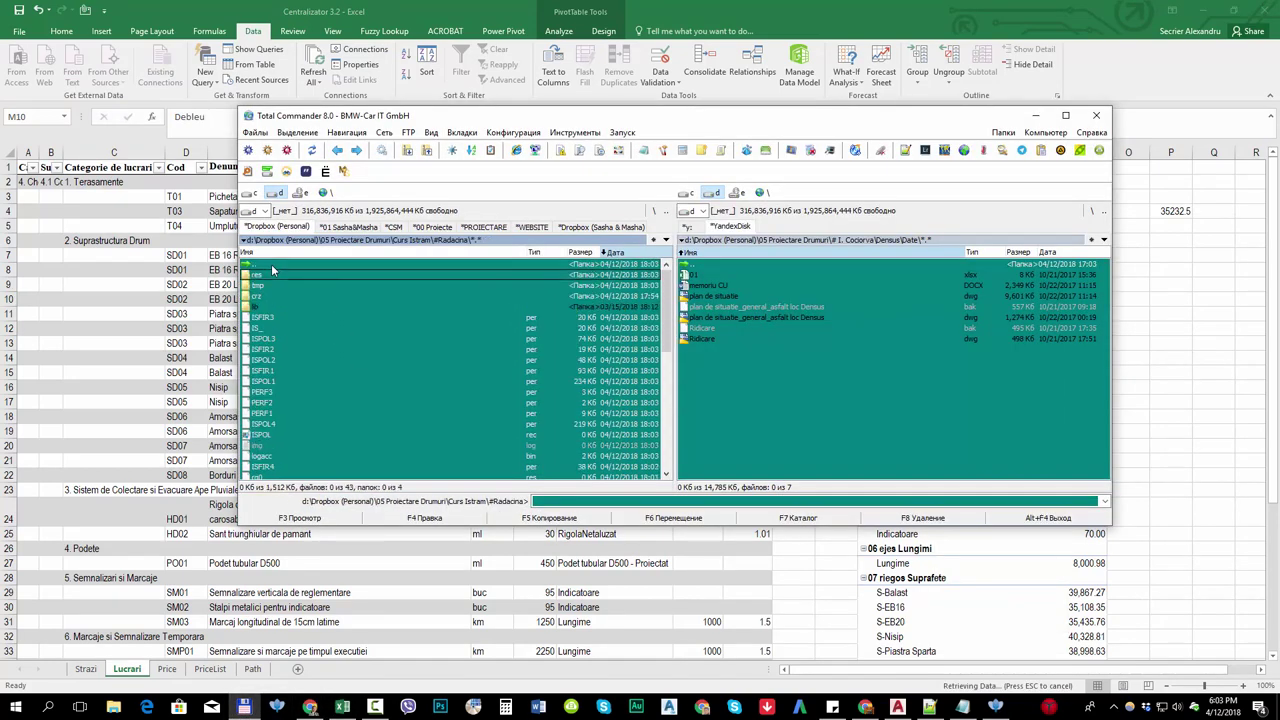
double_click(271, 264)
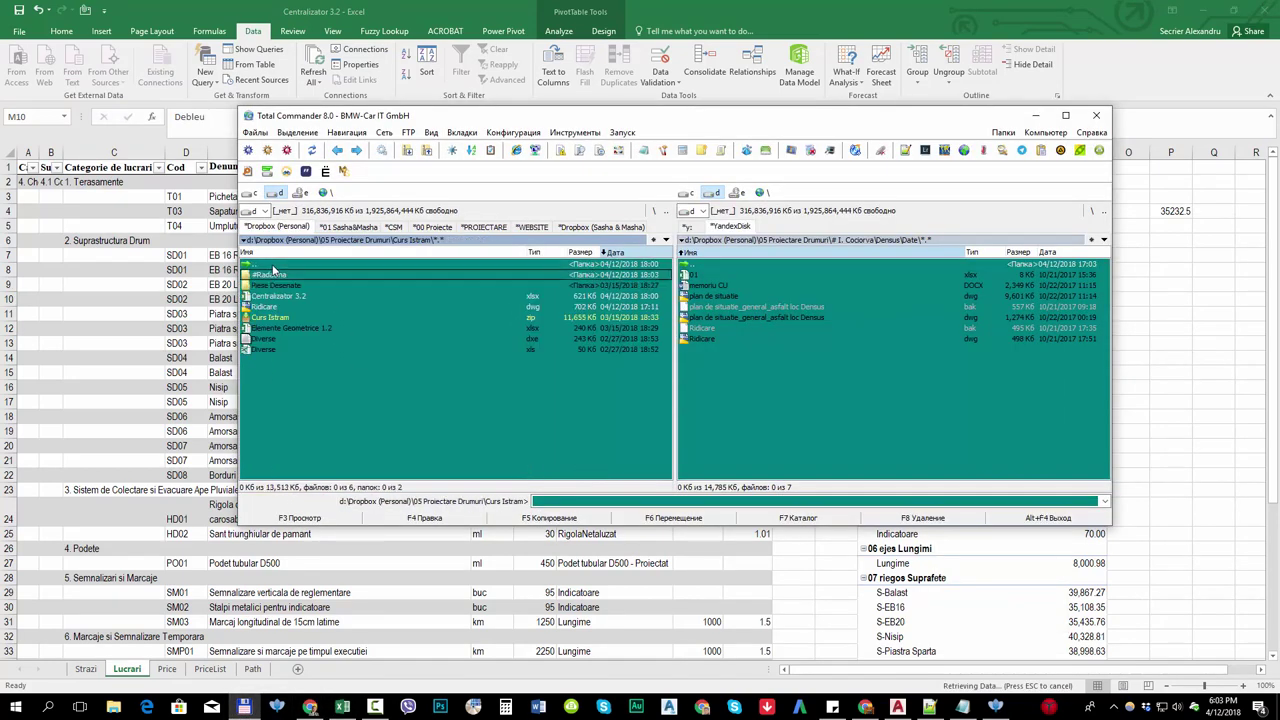
left_click(276, 341)
left_click(276, 351)
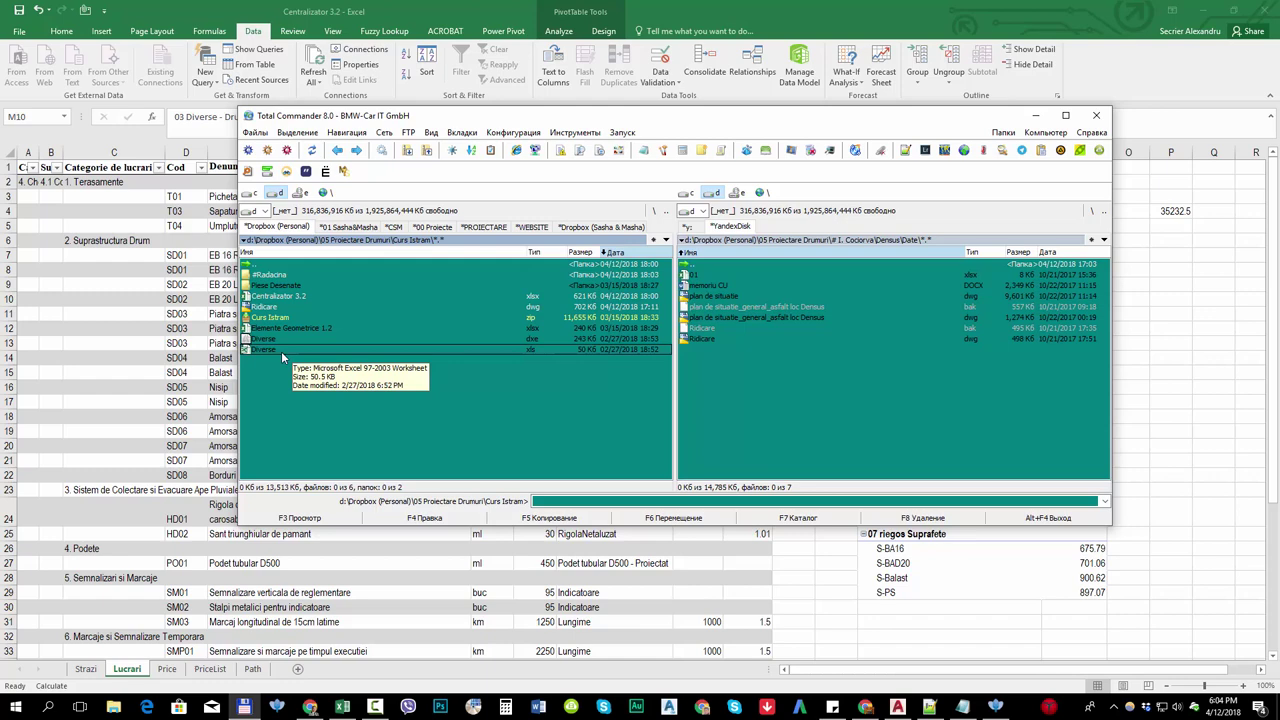
key("alt+Tab")
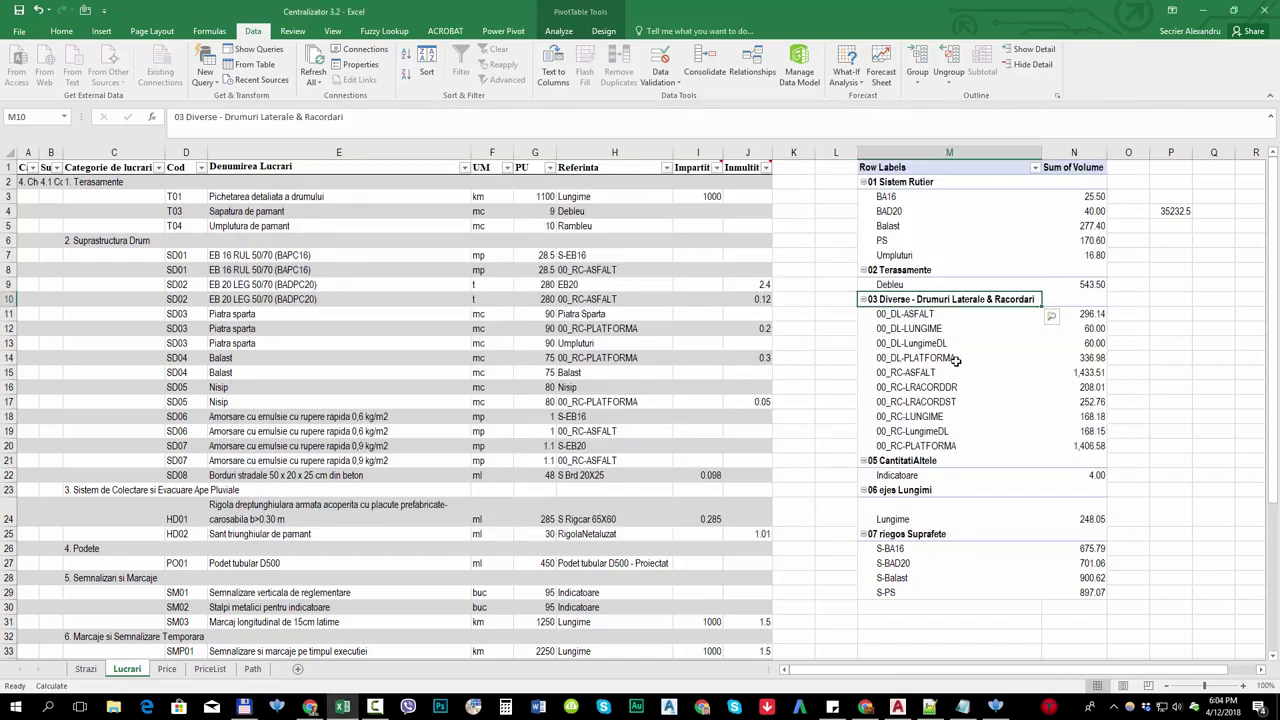
- Review the refreshed pivot table rows, undo the last refresh for comparison, and refresh the pivot table again
left_click_drag(917, 196, 917, 592)
left_click(832, 388)
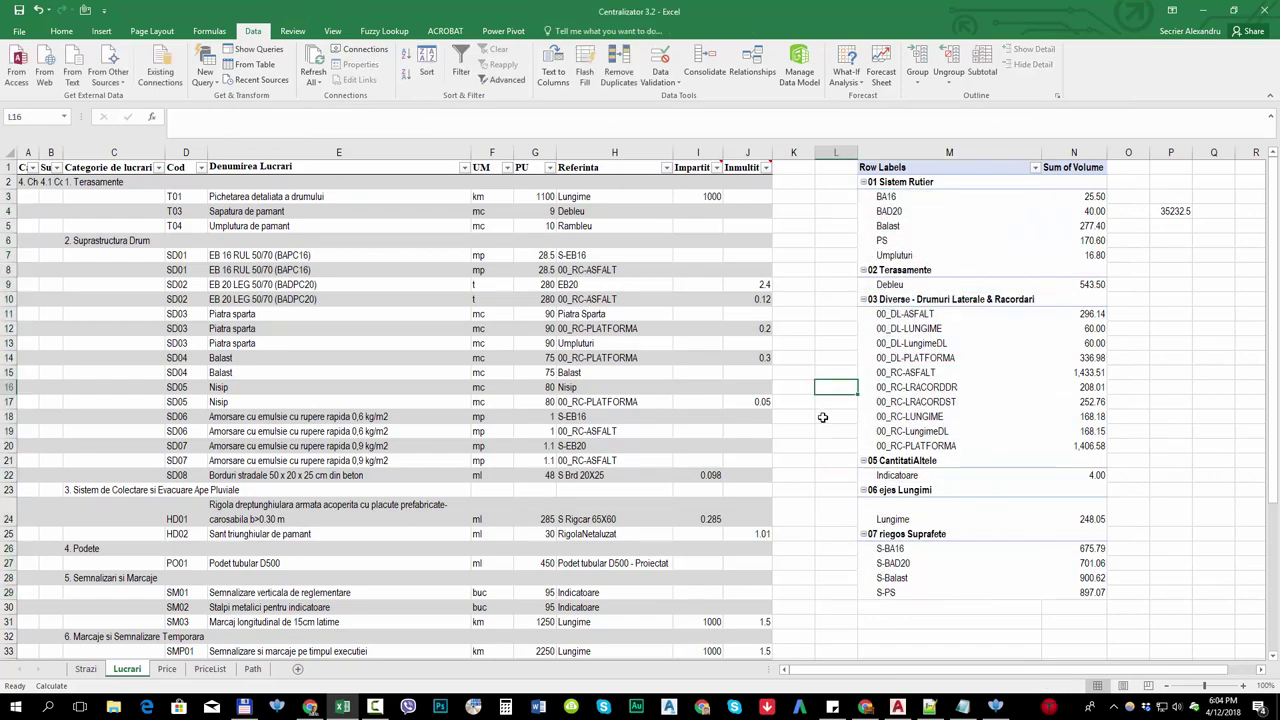
key("ctrl+z")
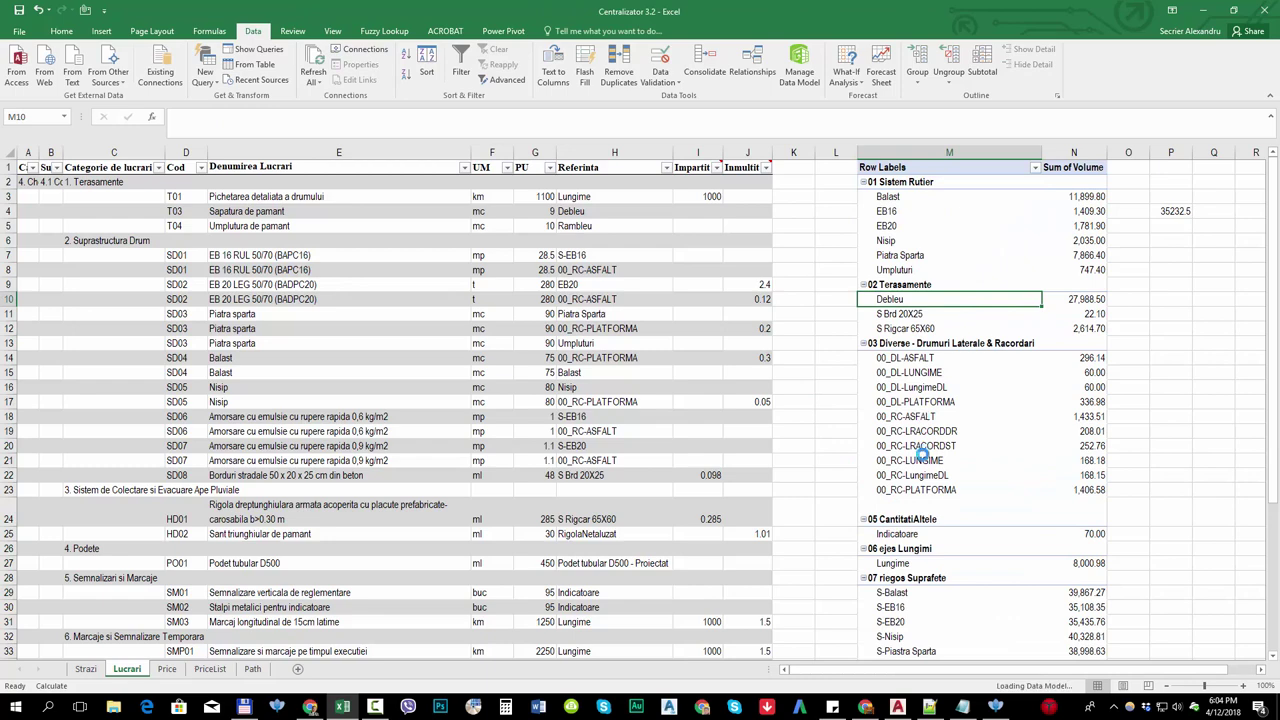
right_click(928, 373)
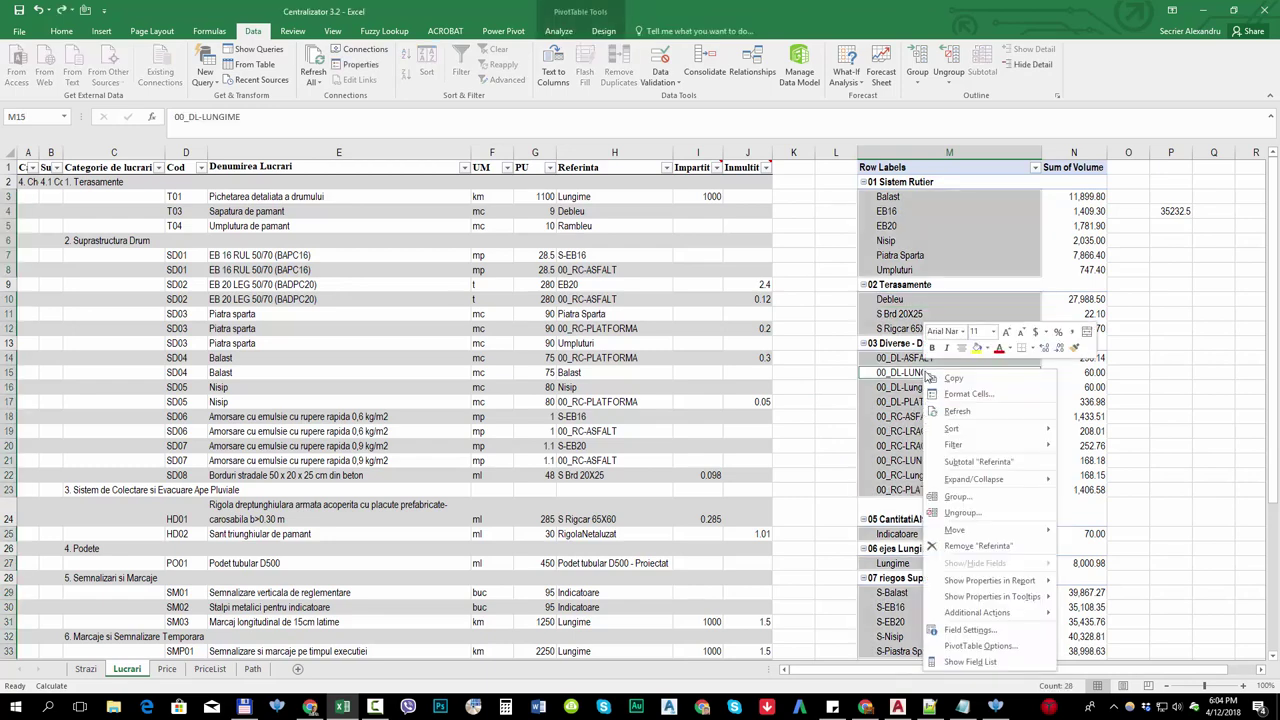
left_click(957, 411)
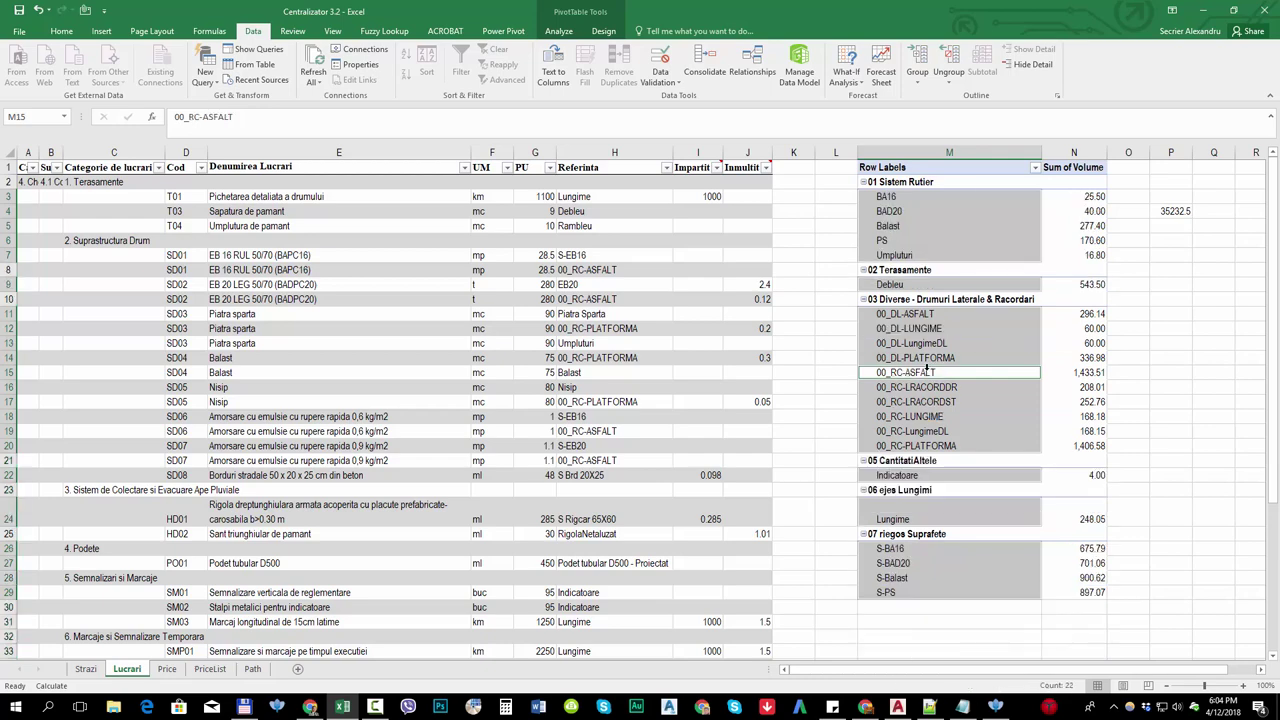
- Compare the pivot table's 01 Sistem Rutier materials and volumes with the layer names in Ispol's Sistem Rutier definition for Strada 3
left_click(907, 196)
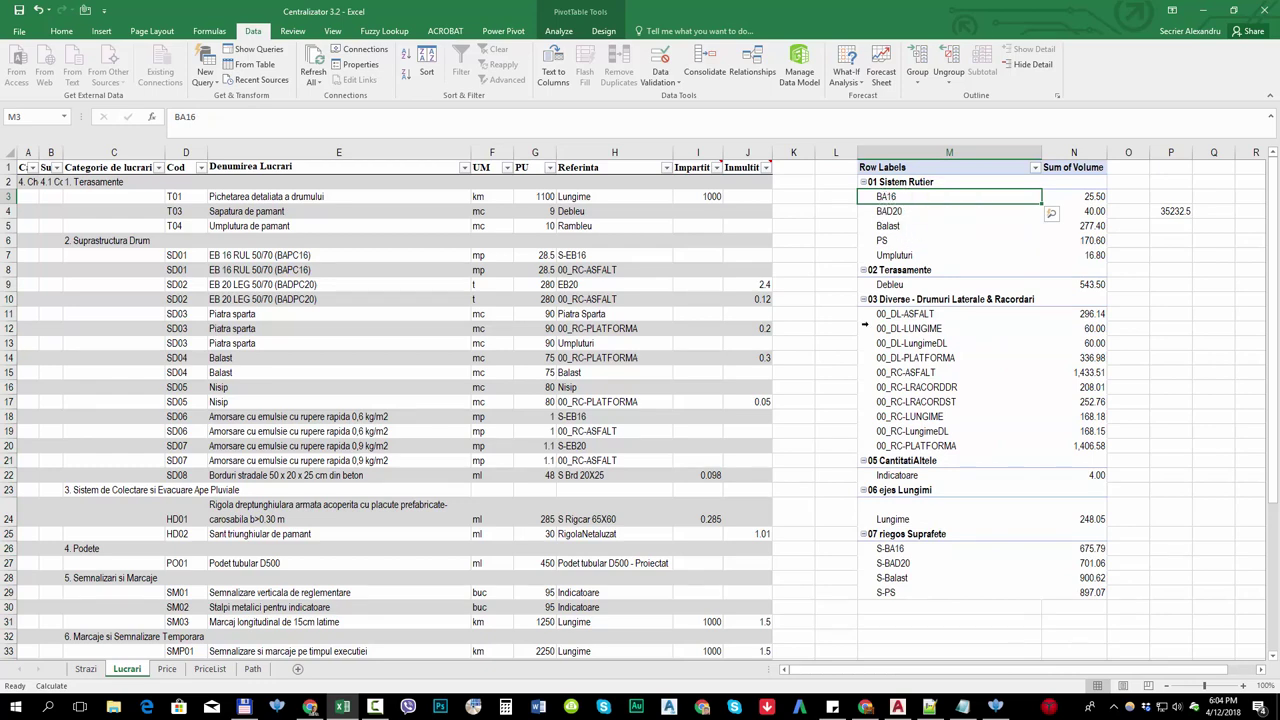
left_click(997, 712)
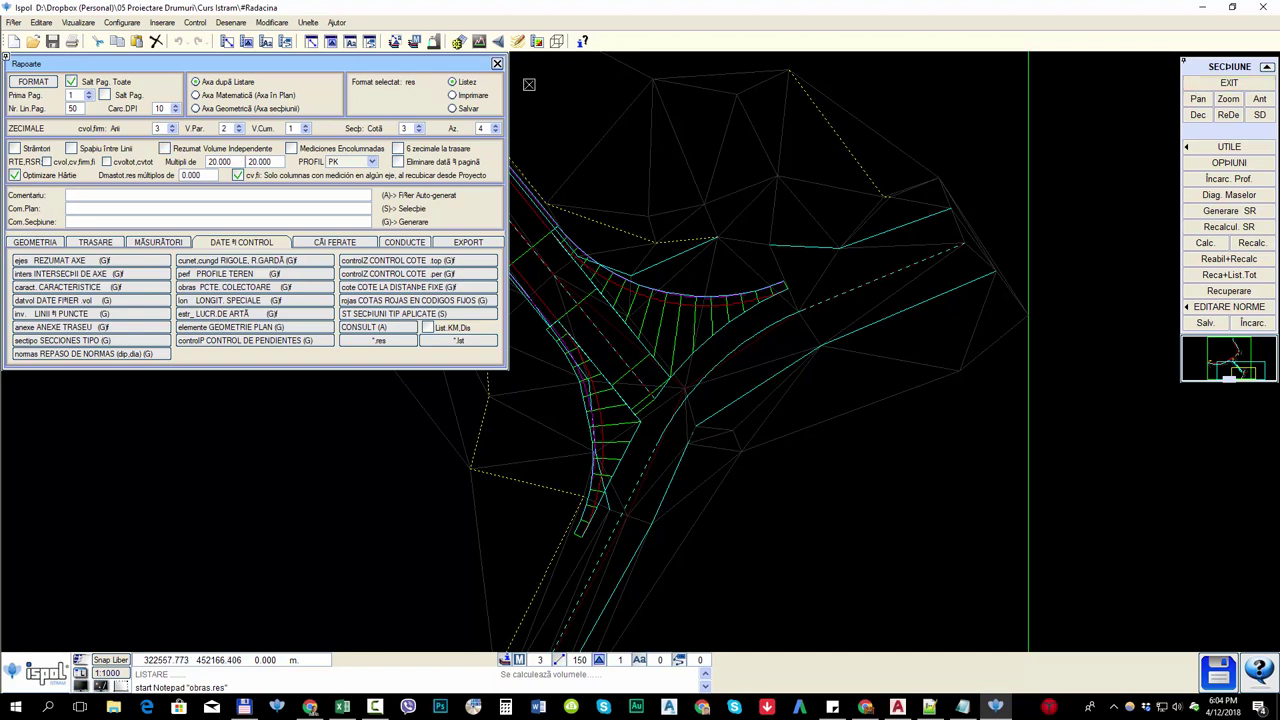
left_click(497, 63)
left_click(122, 249)
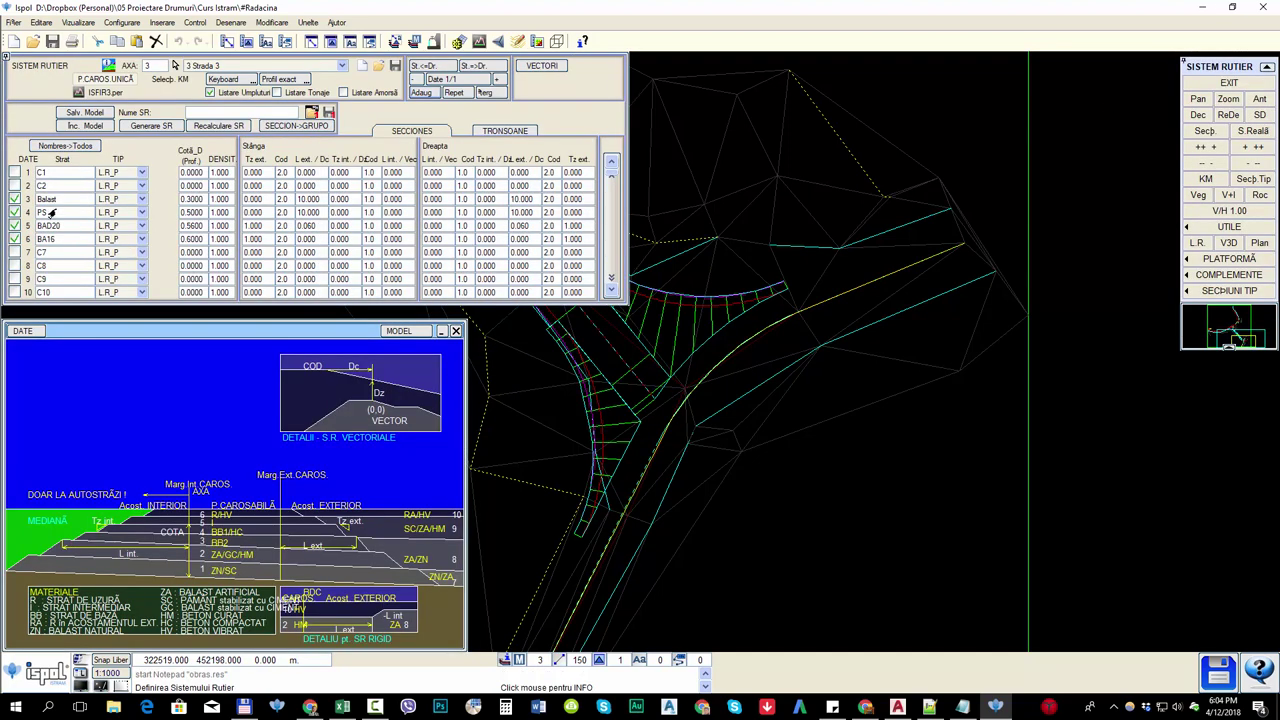
left_click(1203, 14)
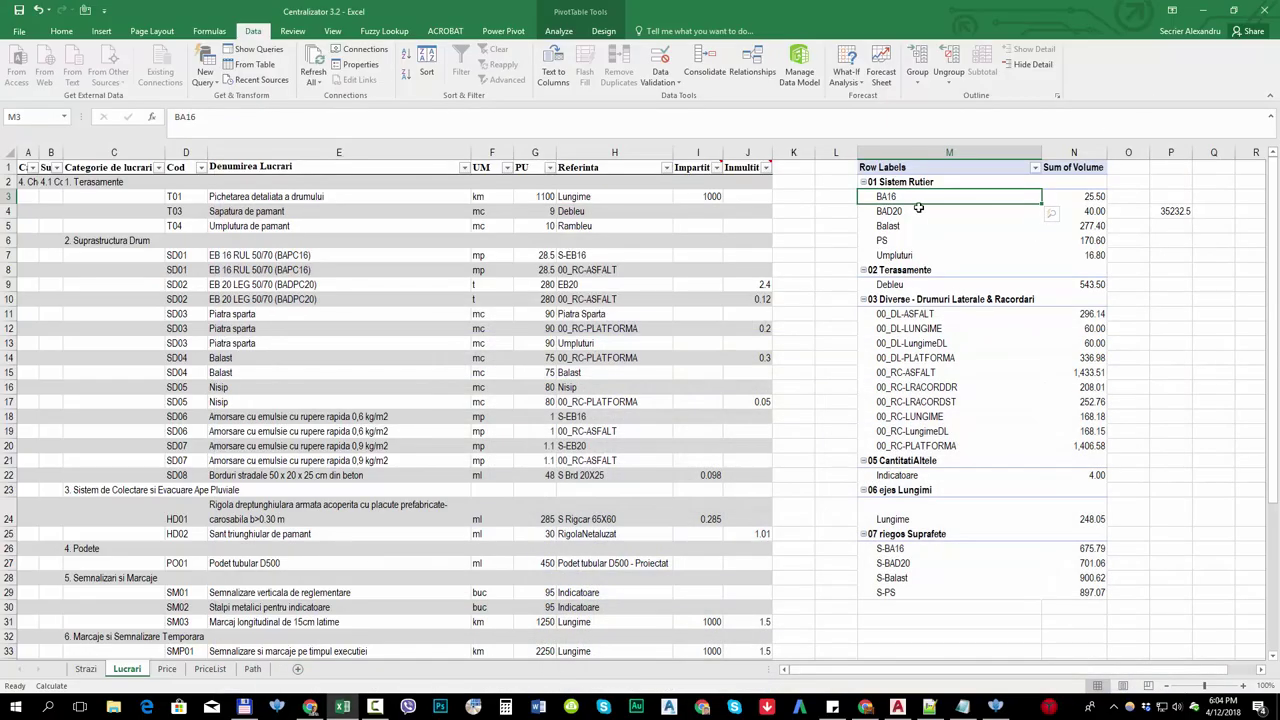
left_click_drag(918, 207, 1082, 255)
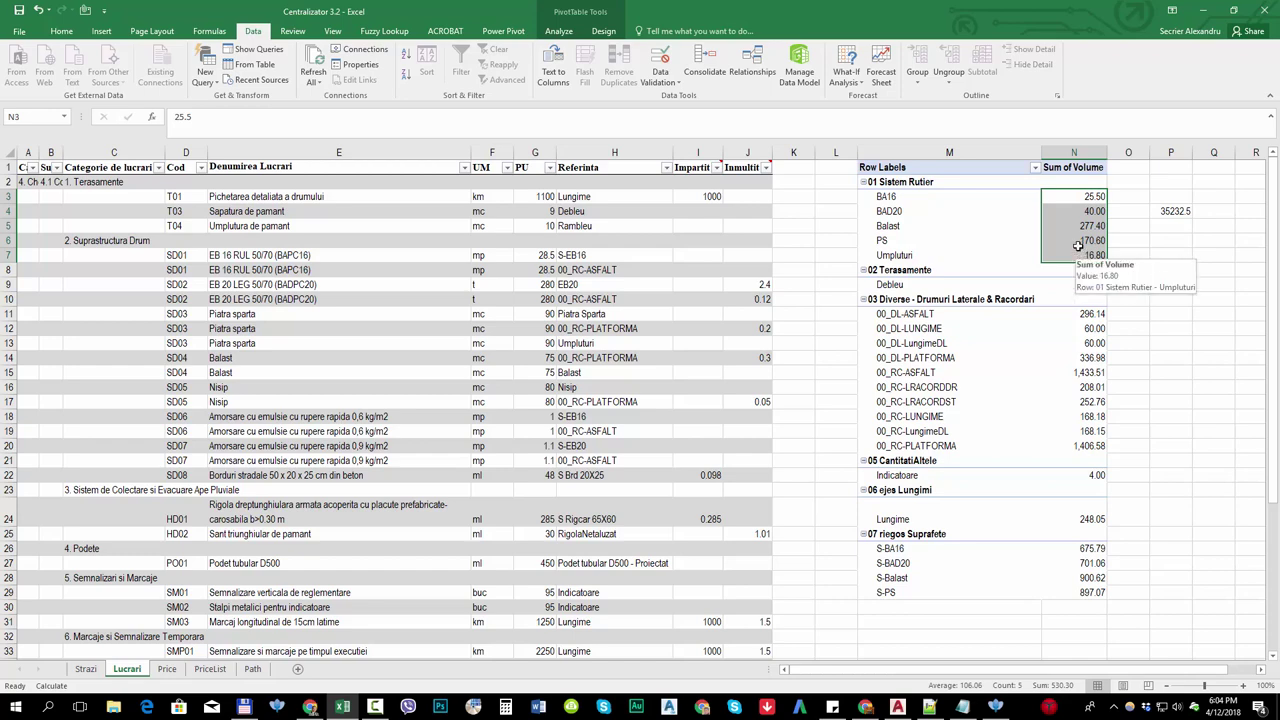
left_click(943, 211)
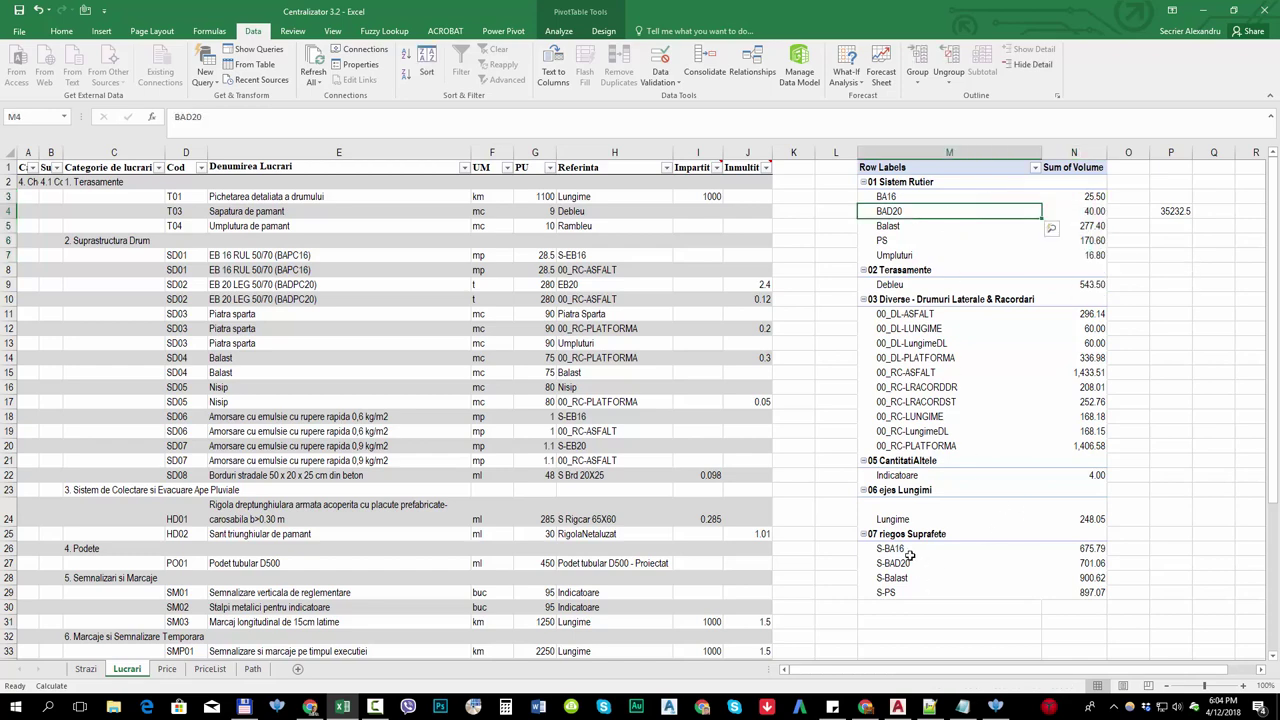
- Compare the pivot table's 07 riegos Suprafete and Debleu labels with the Referenta entries and work items in the Lucrari table
left_click_drag(903, 548, 916, 594)
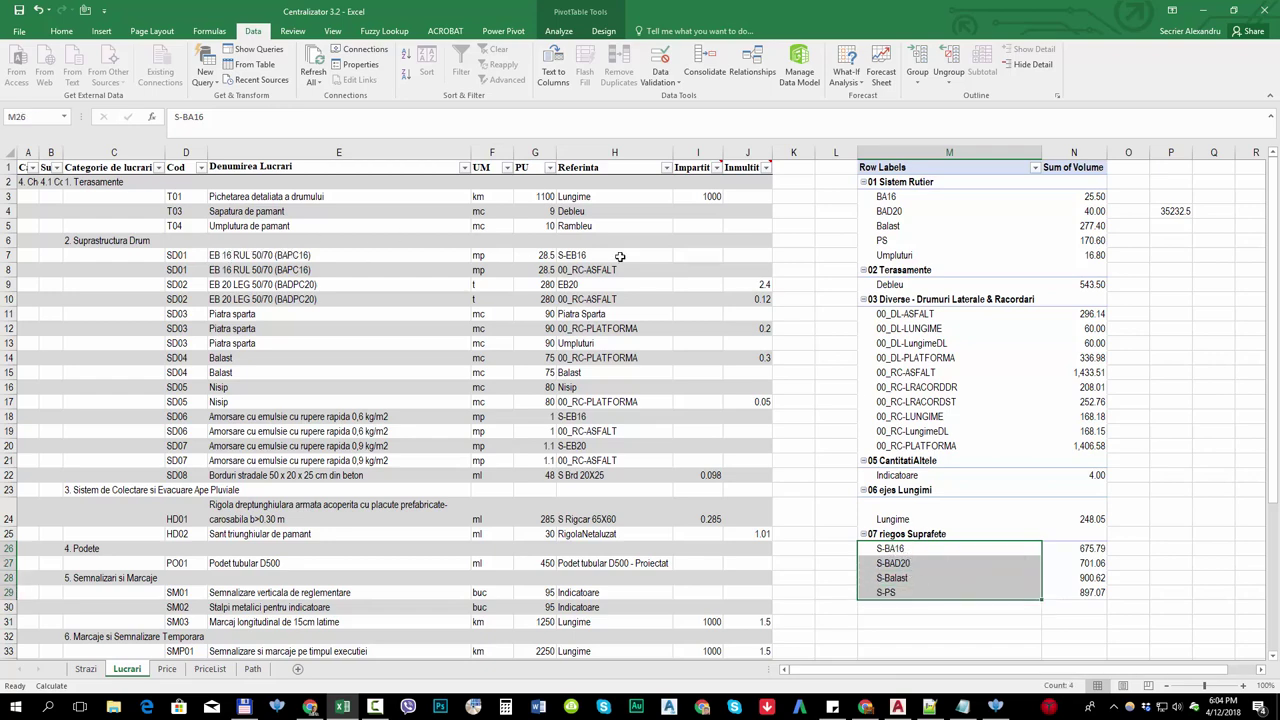
left_click(495, 255)
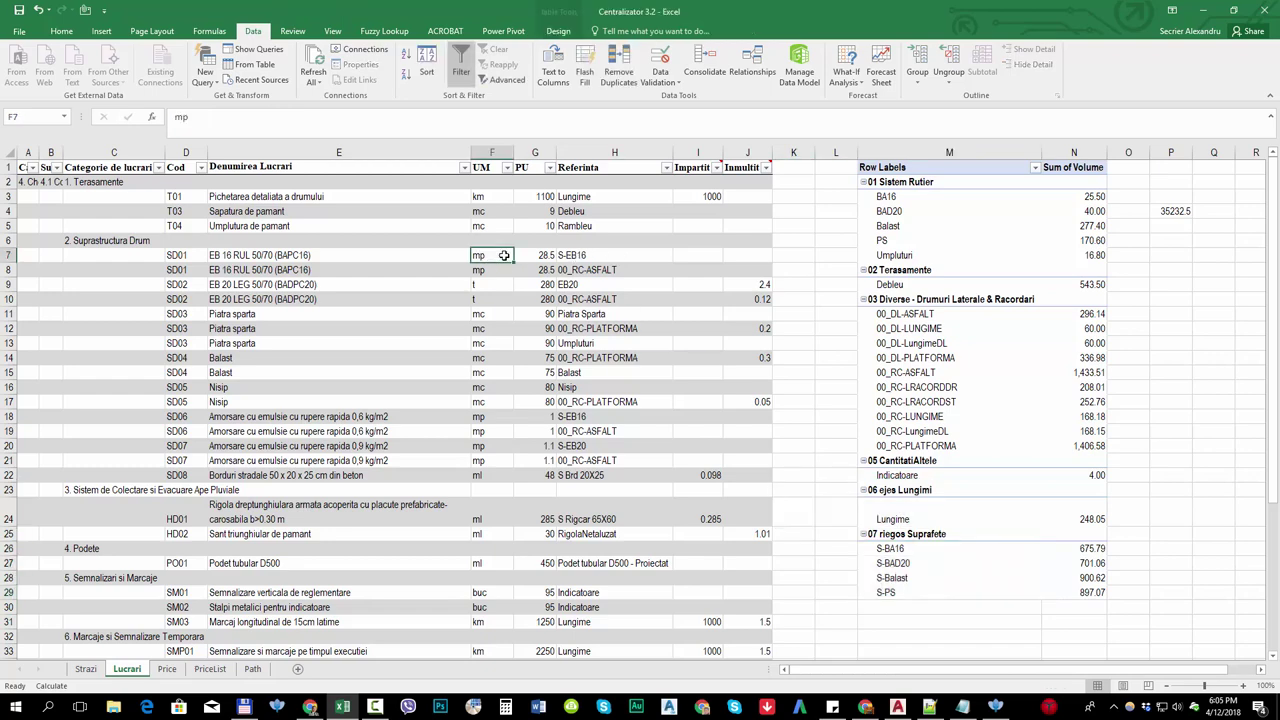
left_click(600, 255)
left_click(903, 549)
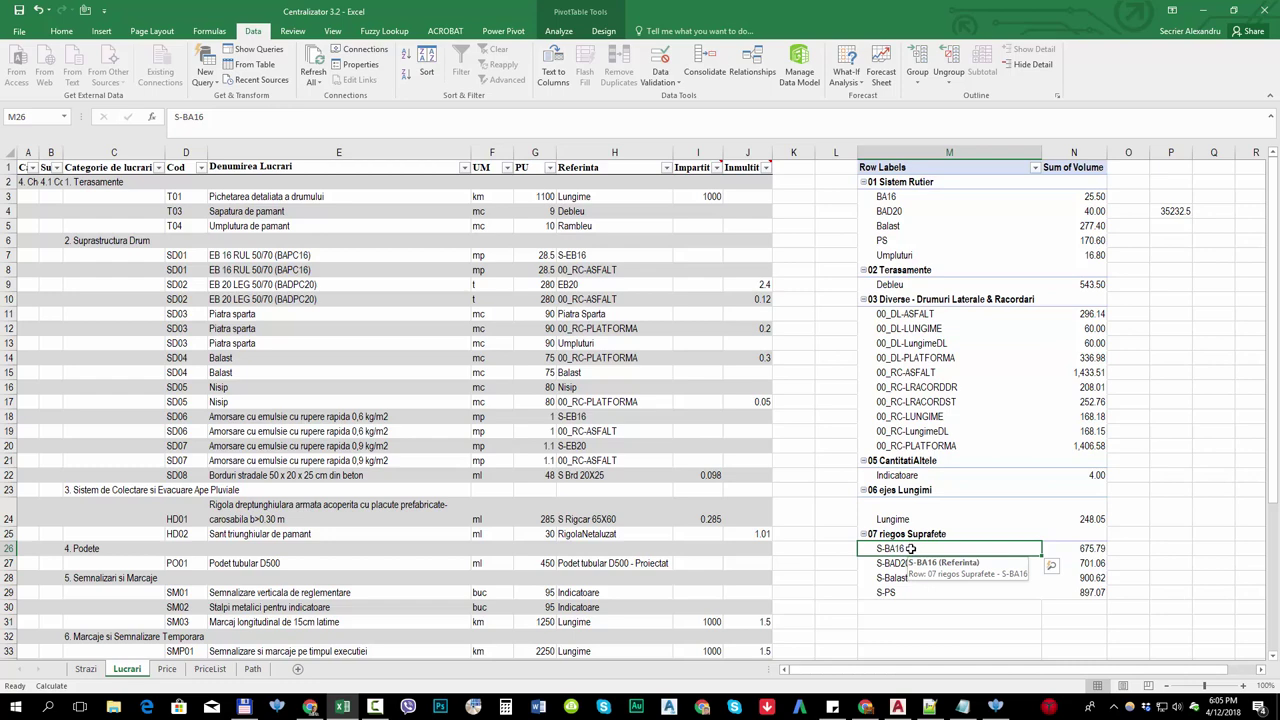
left_click(915, 285)
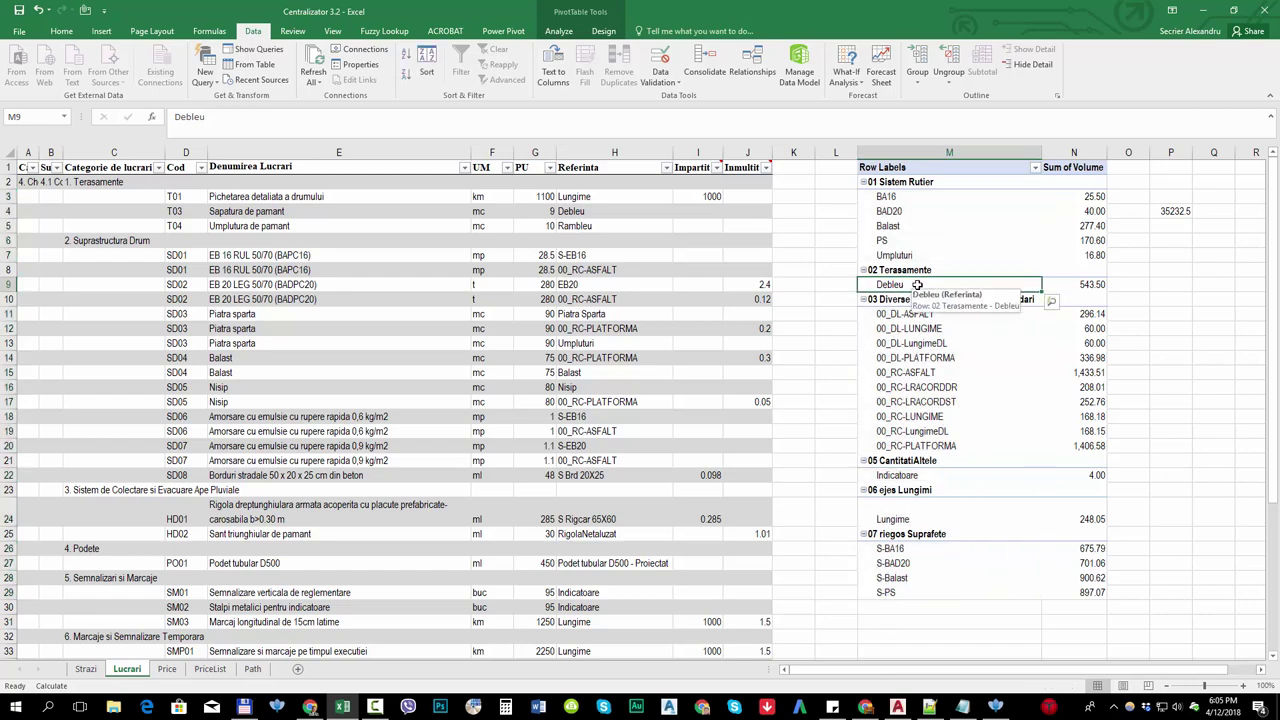
left_click(610, 212)
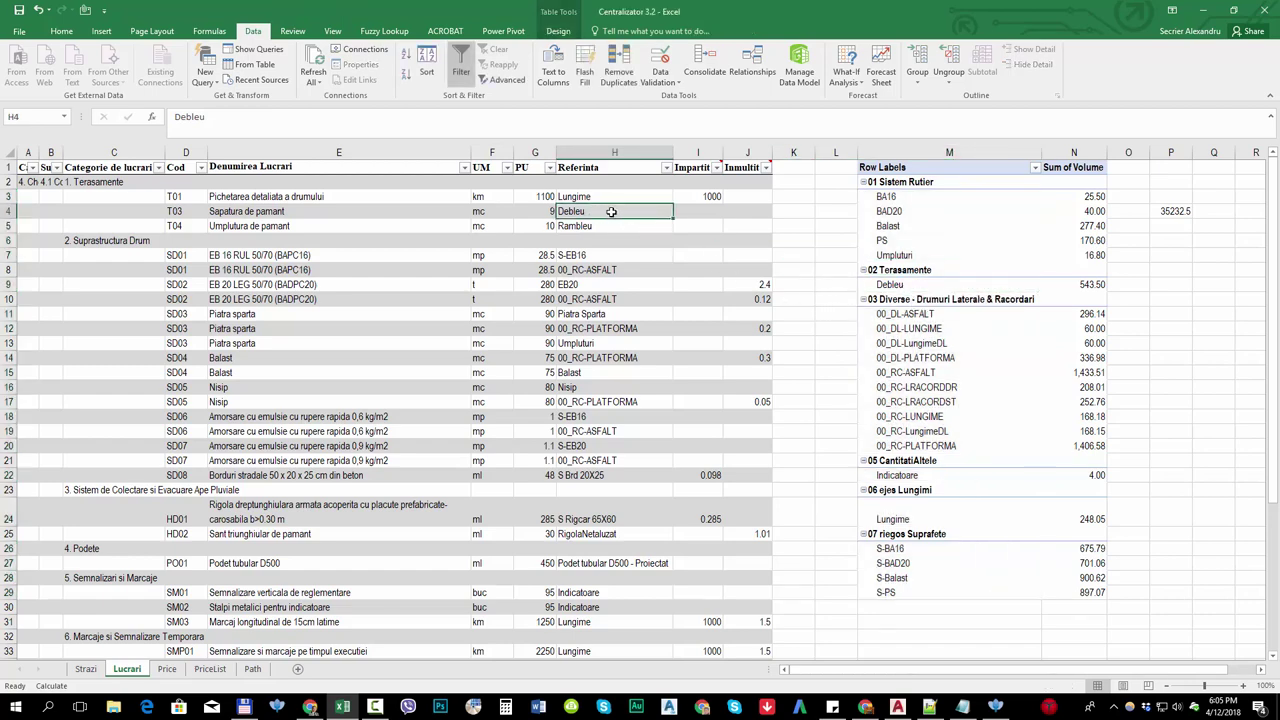
left_click(258, 211)
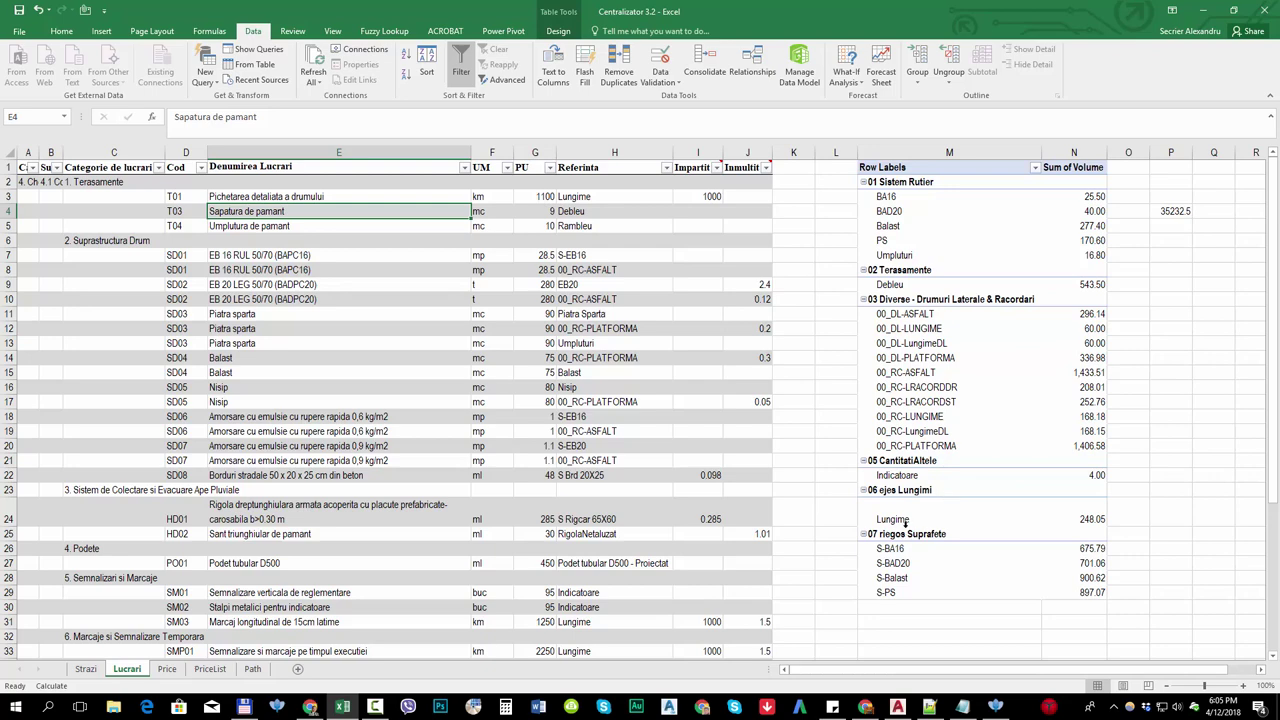
- Delete the SD01 and SD02 table rows that reference 00_RC-ASFALT under 2. Suprastructura Drum
right_click(605, 270)
mouse_move(670, 418)
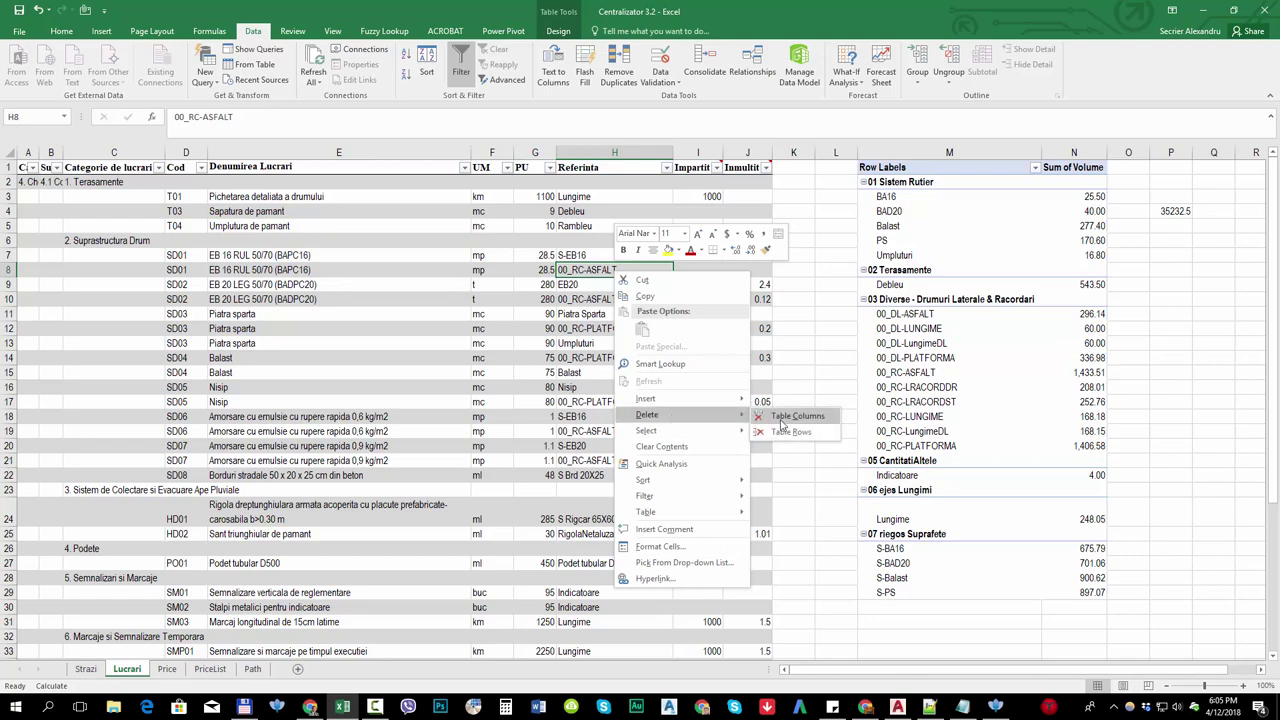
left_click(788, 431)
key("Down")
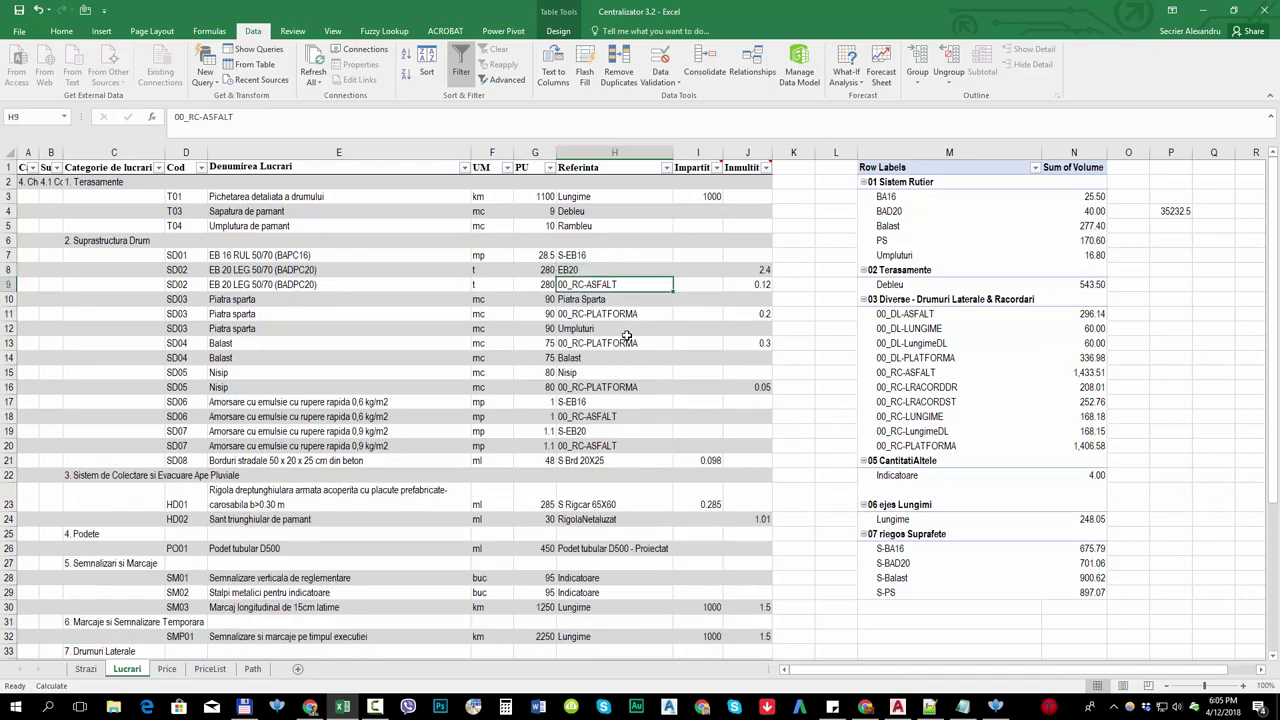
key("ctrl+minus")
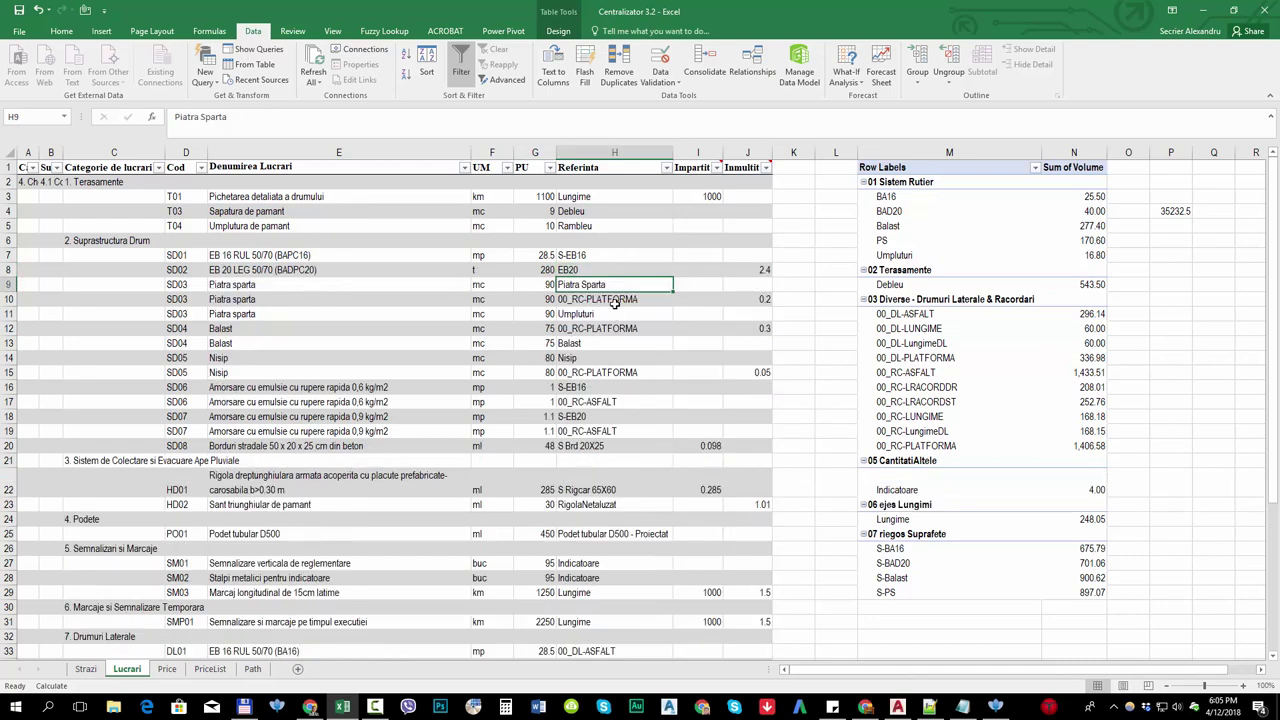
- Delete the Piatra sparta, Balast and Nisip rows that reference 00_RC-PLATFORMA under 2. Suprastructura Drum
key("Down")
key("ctrl+minus")
key("Down")
key("ctrl+minus")
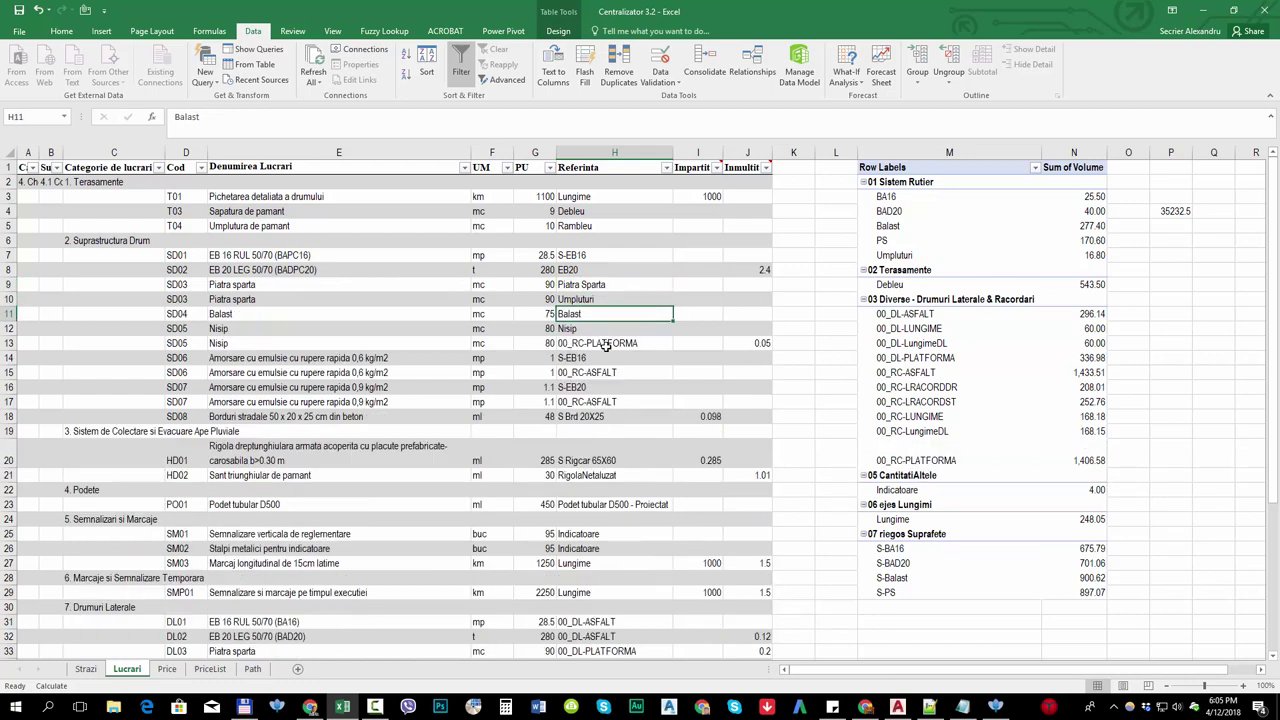
key("Down")
key("Down")
key("ctrl+minus")
- Delete the SD06 and SD07 Amorsare rows that reference 00_RC-ASFALT under 2. Suprastructura Drum
key("Down")
key("ctrl+minus")
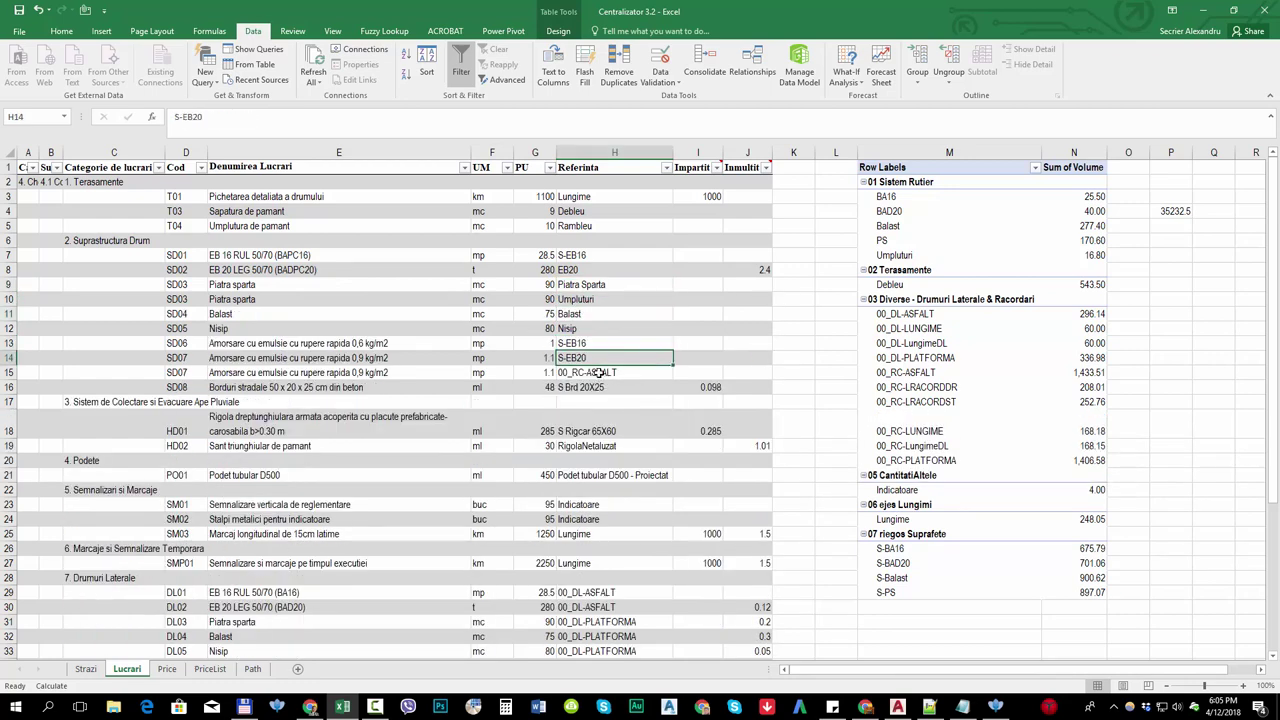
key("Down")
key("ctrl+minus")
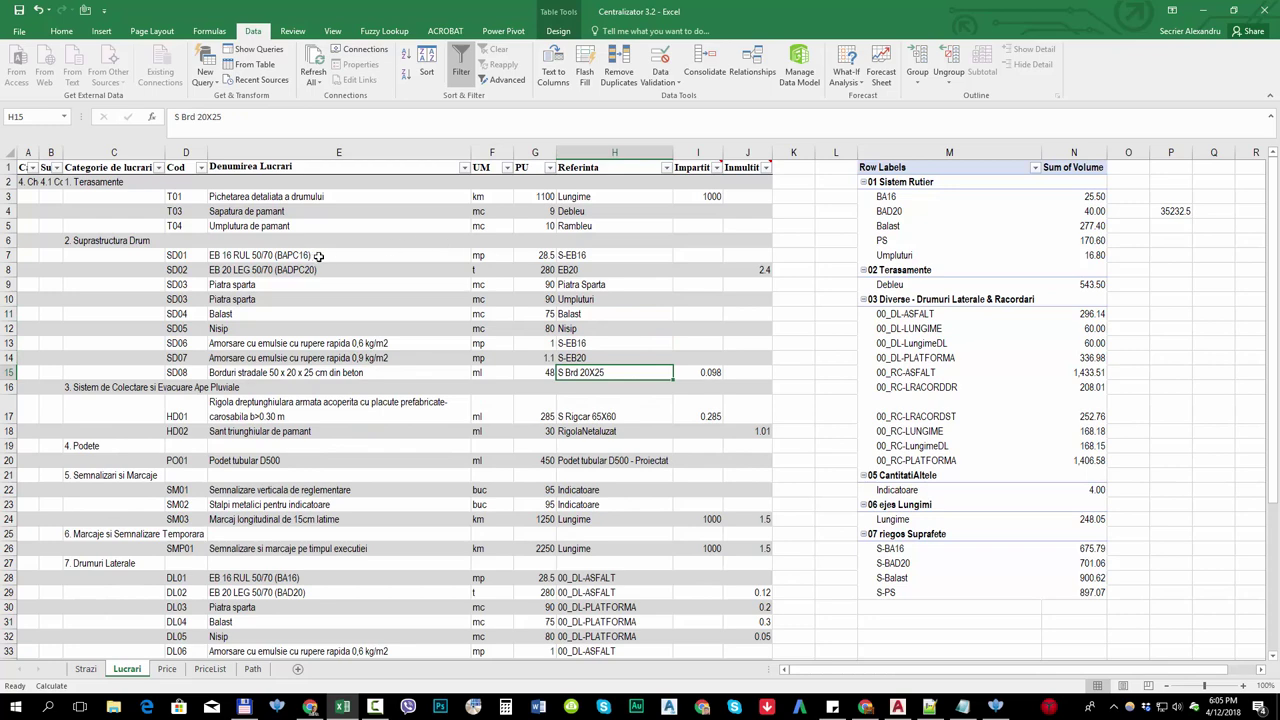
- Review the remaining Suprastructura Drum work items, check how they are listed on the Price sheet, and return to Lucrari
left_click(285, 255)
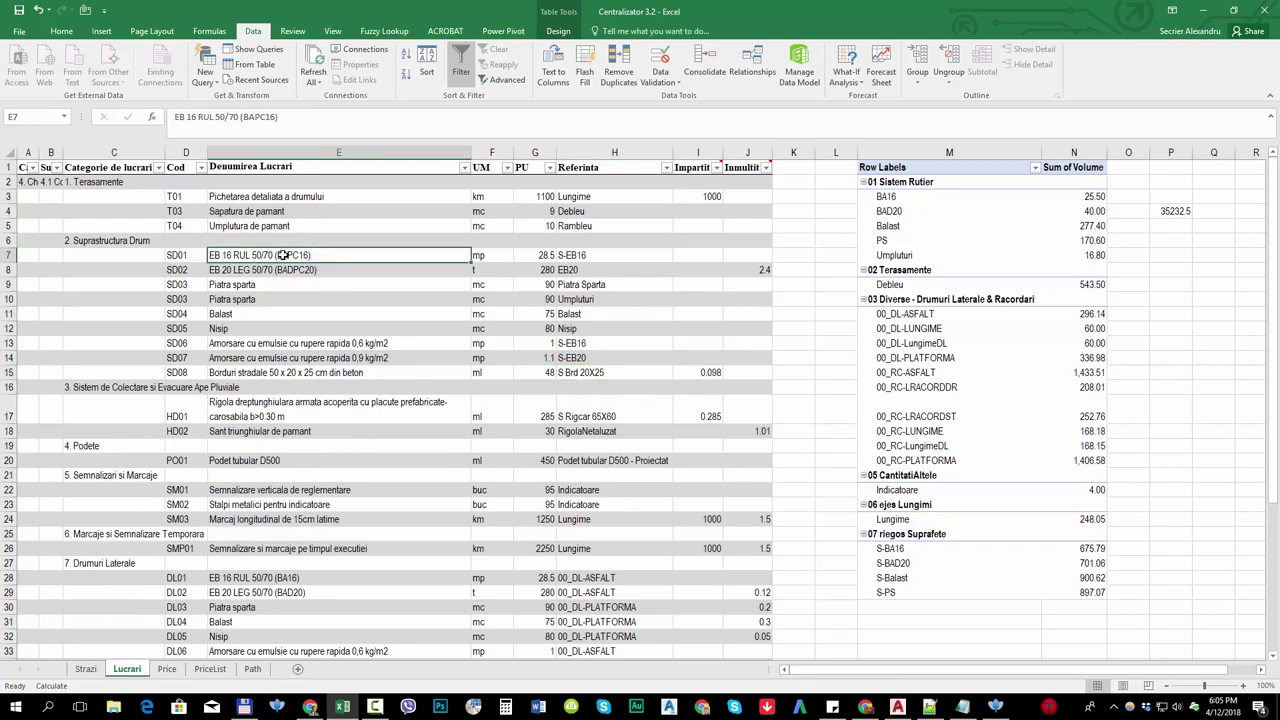
left_click_drag(273, 256, 280, 372)
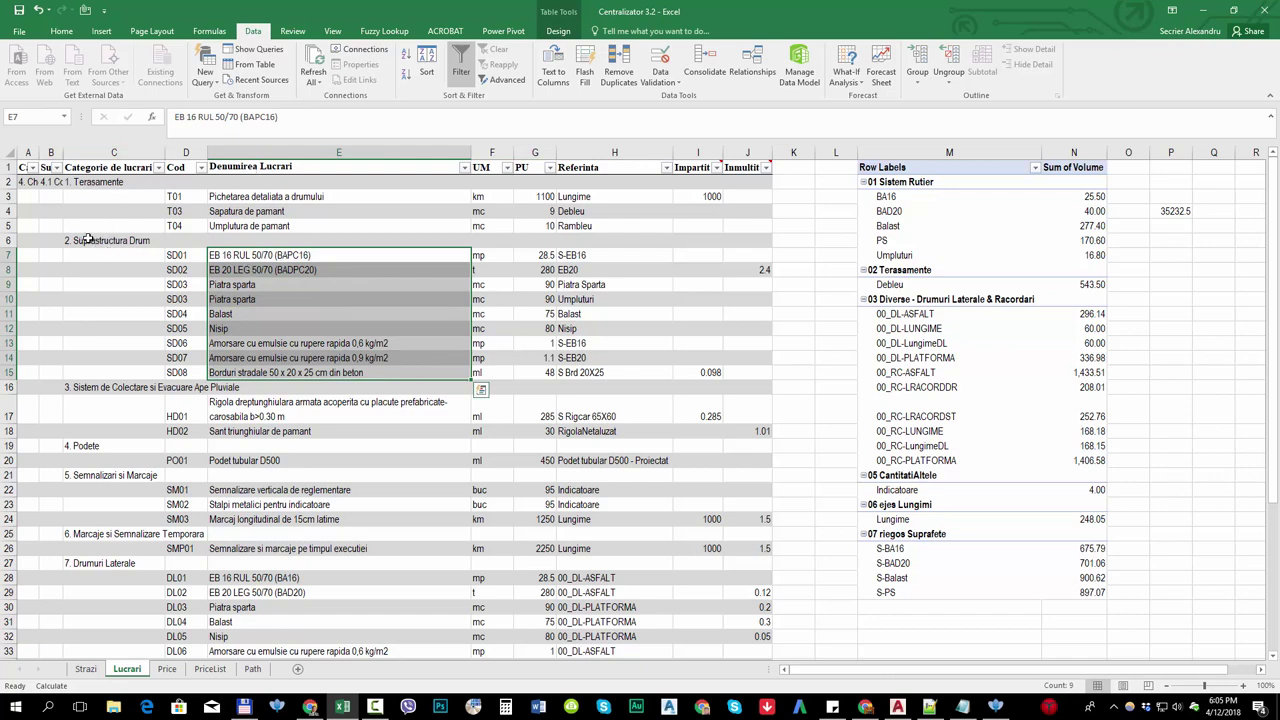
left_click(308, 256)
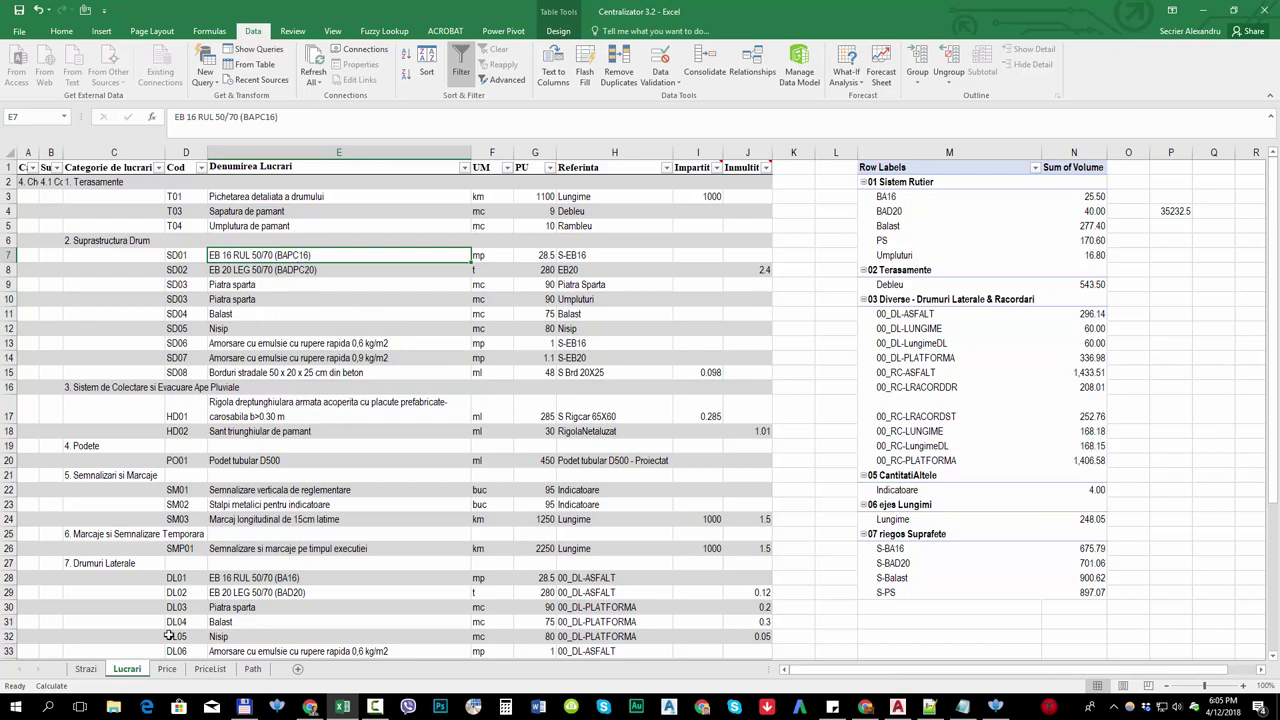
left_click(167, 668)
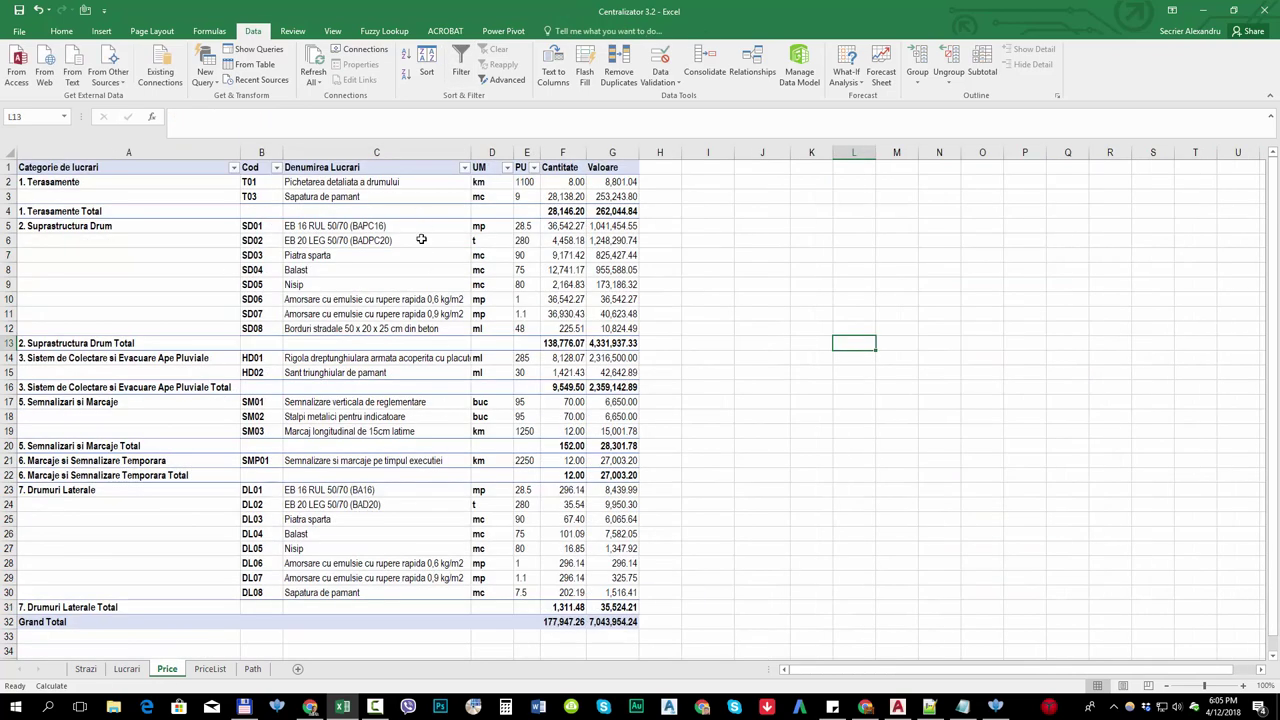
left_click(126, 668)
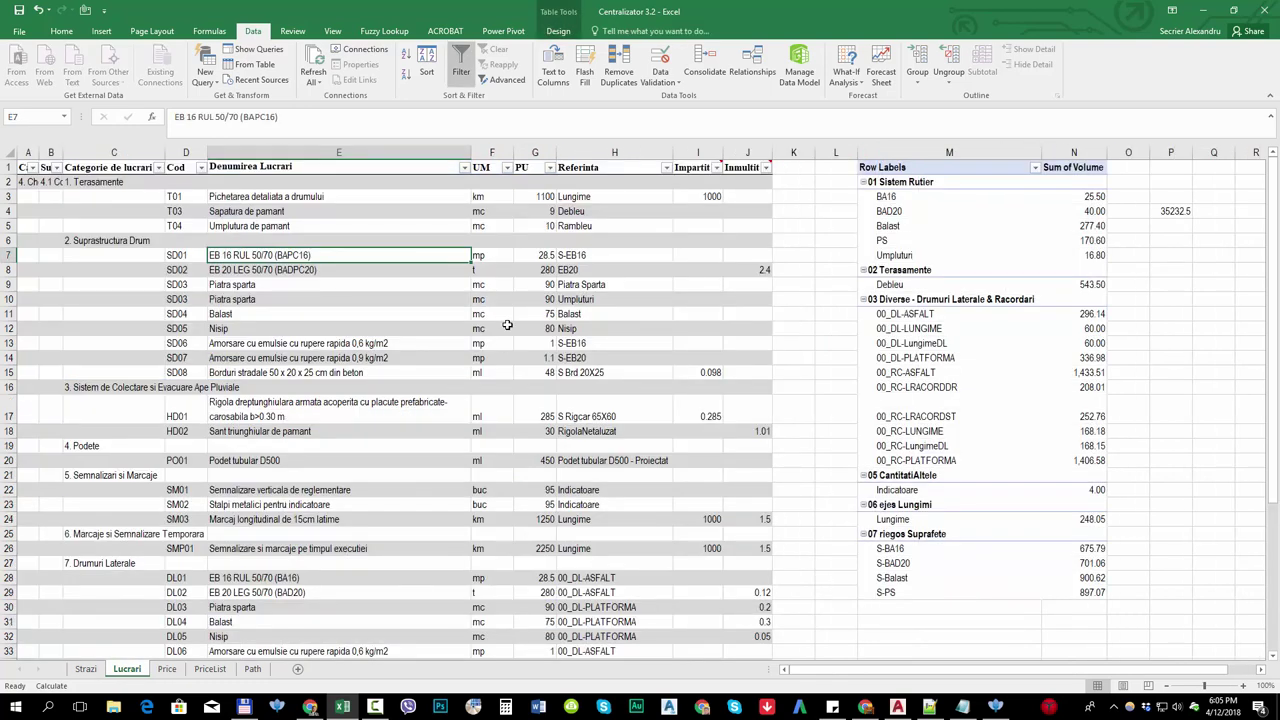
- Replace the SD01 row's Referenta with the S-BA16 label copied from the pivot table's 07 riegos Suprafete group
left_click(613, 254)
left_click(903, 548)
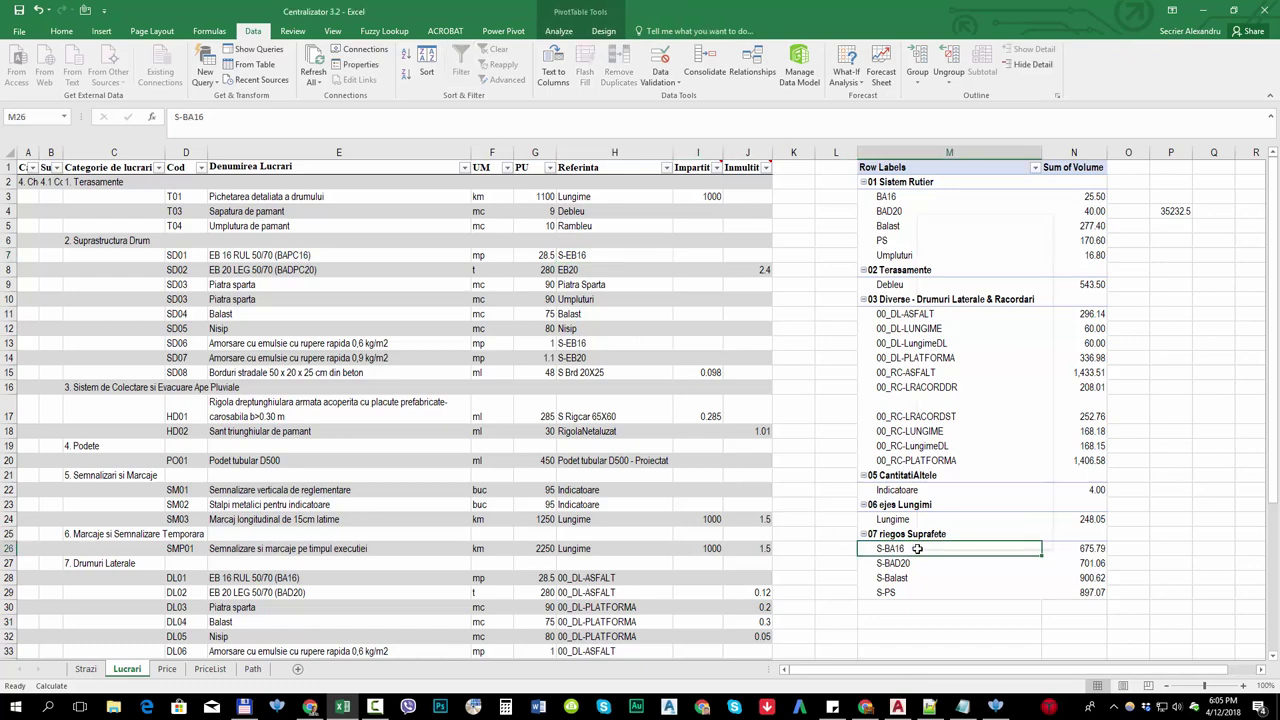
right_click(903, 548)
left_click(1009, 179)
left_click(598, 256)
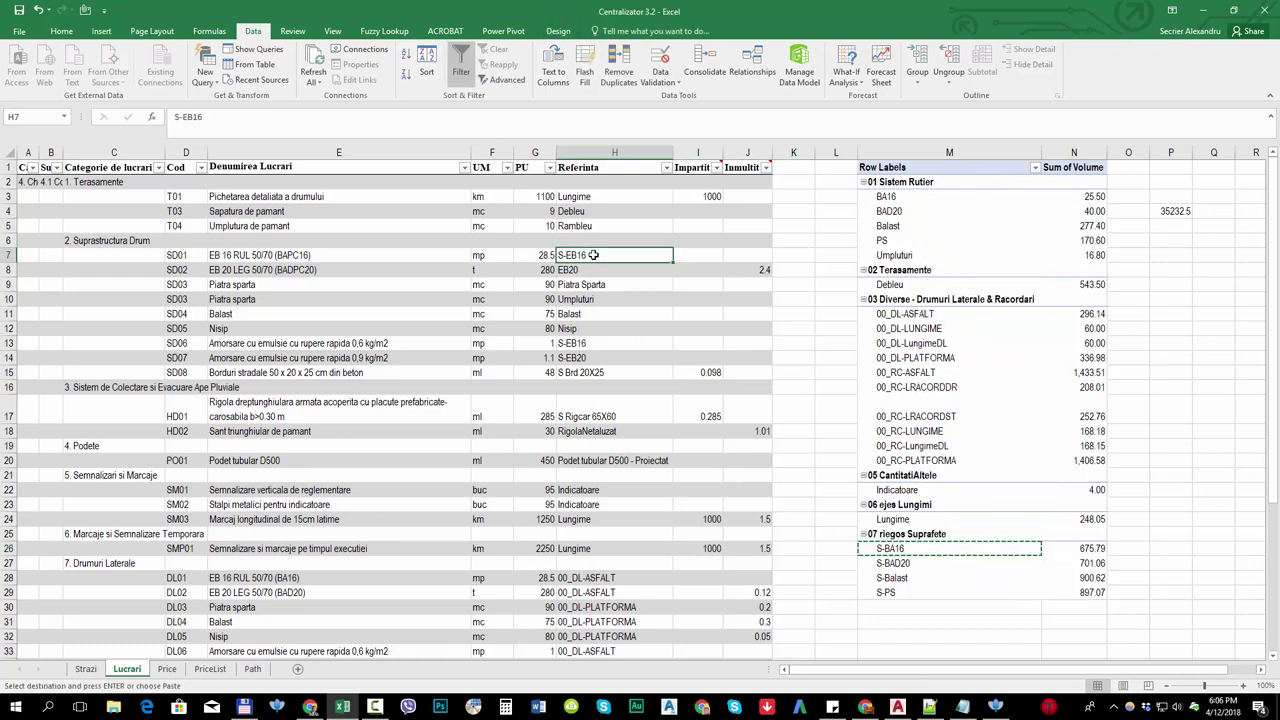
right_click(598, 256)
left_click(642, 316)
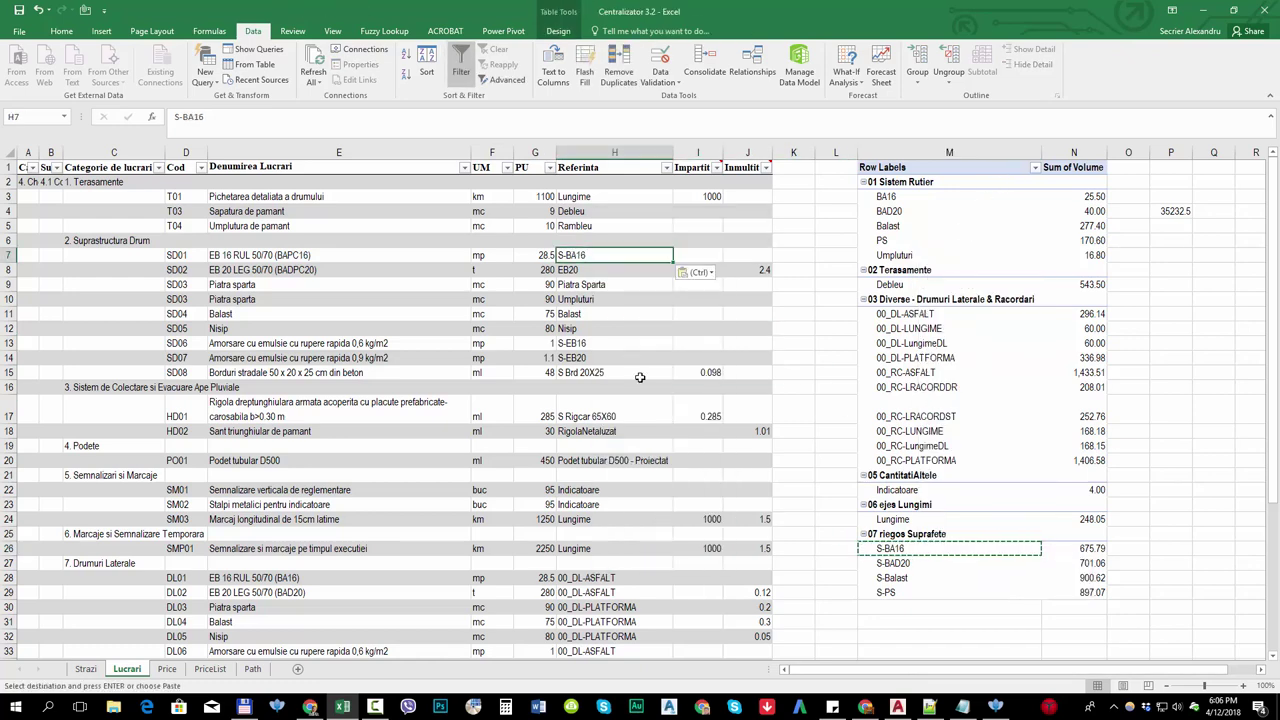
- Replace the SD02 row's Referenta with BAD20 copied from the pivot table's 01 Sistem Rutier group, and check the row's Inmultit factor
left_click(596, 270)
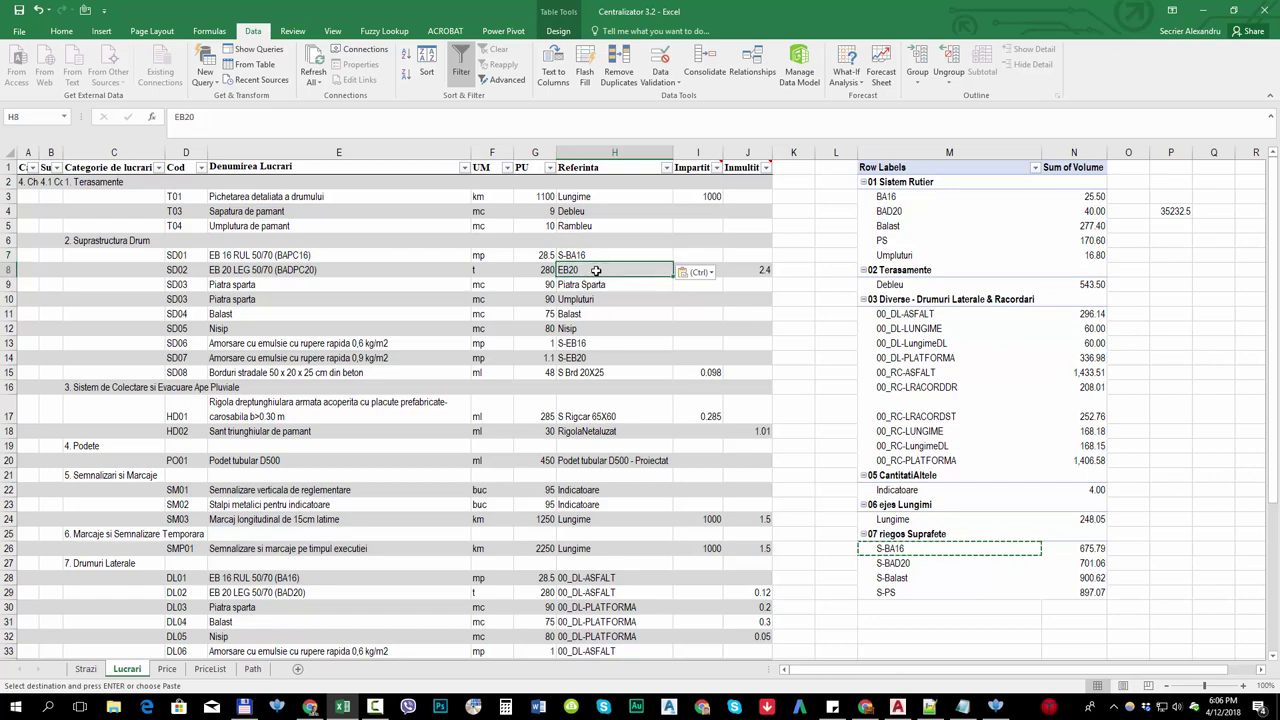
left_click(275, 270)
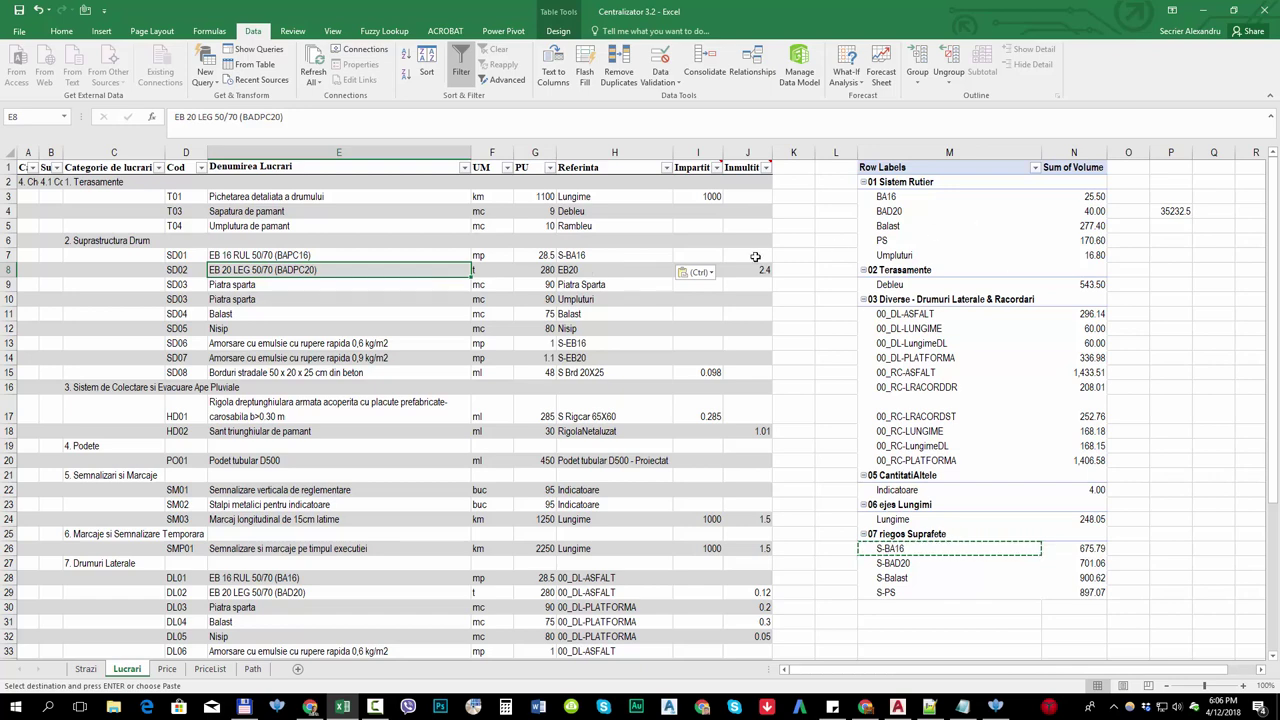
left_click(601, 272)
left_click(916, 211)
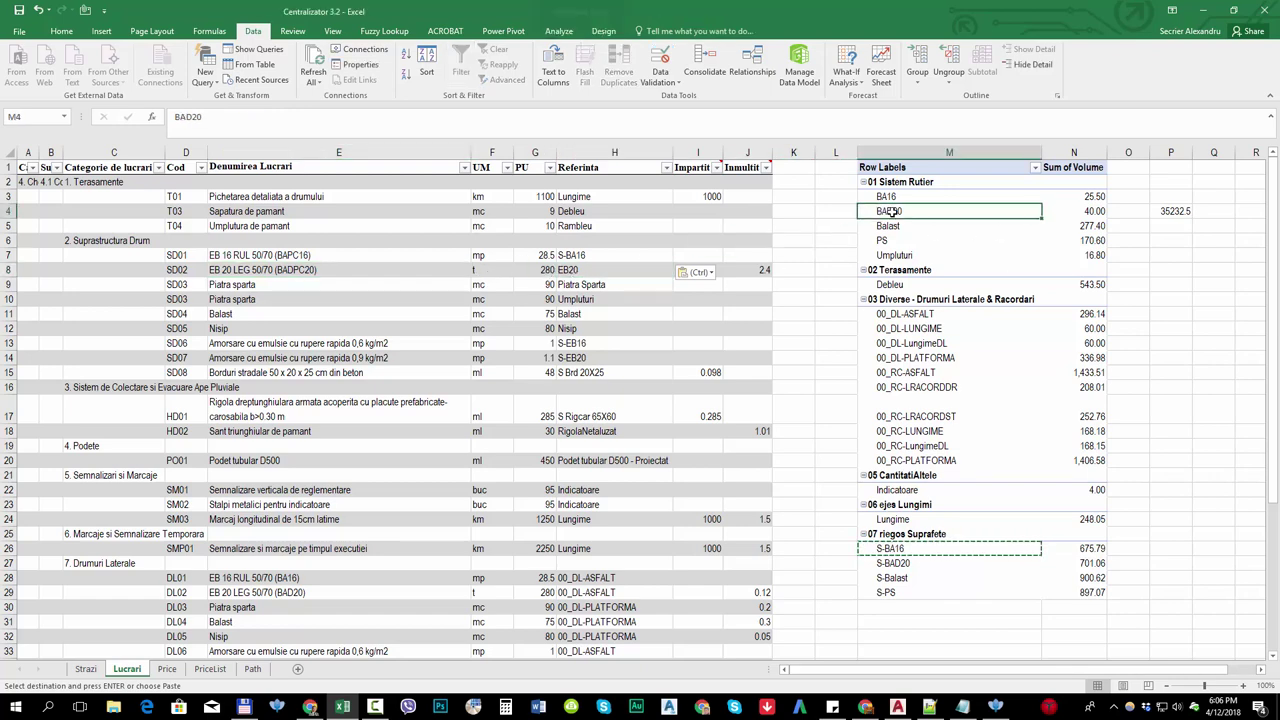
right_click(916, 211)
left_click(935, 234)
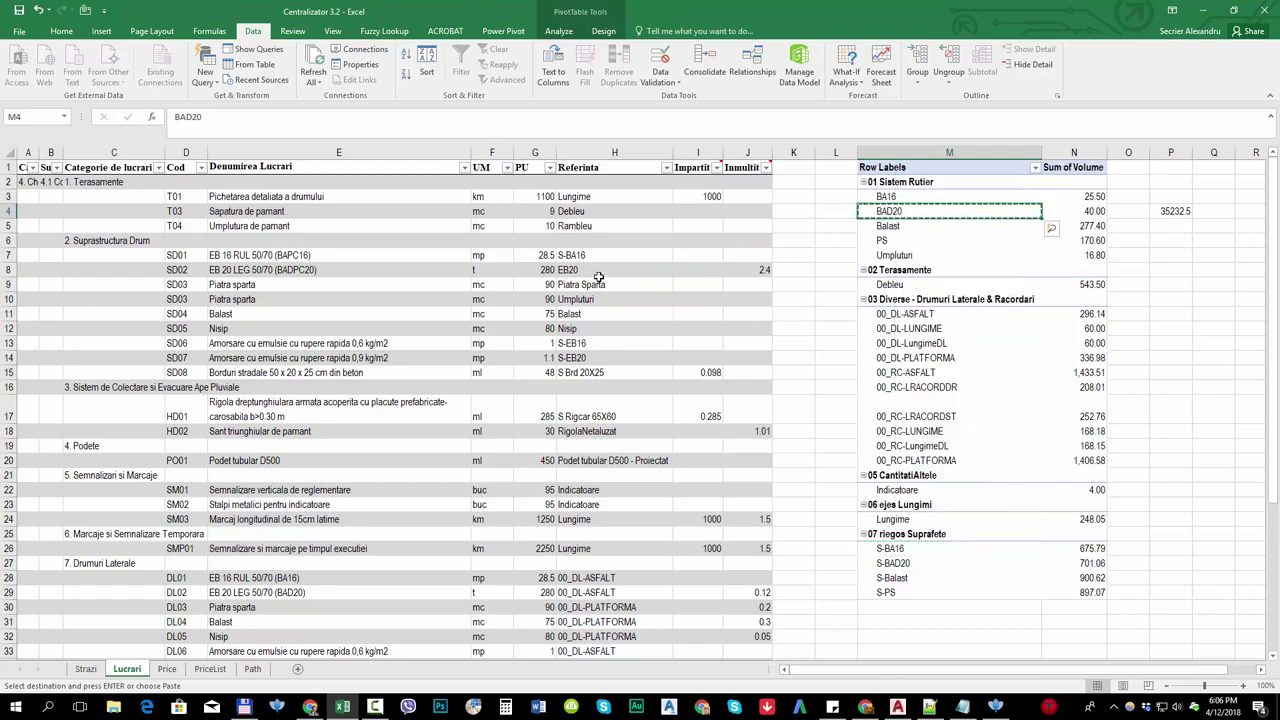
left_click(584, 272)
right_click(584, 272)
left_click(632, 330)
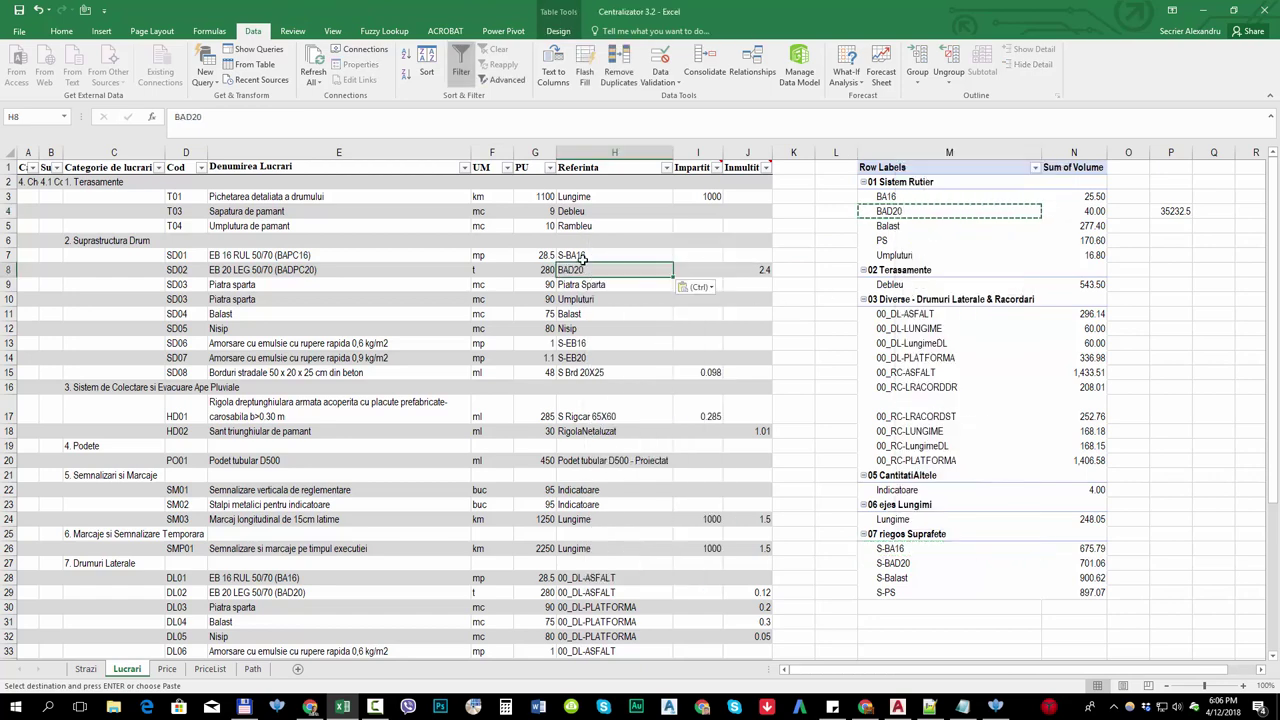
left_click(340, 270)
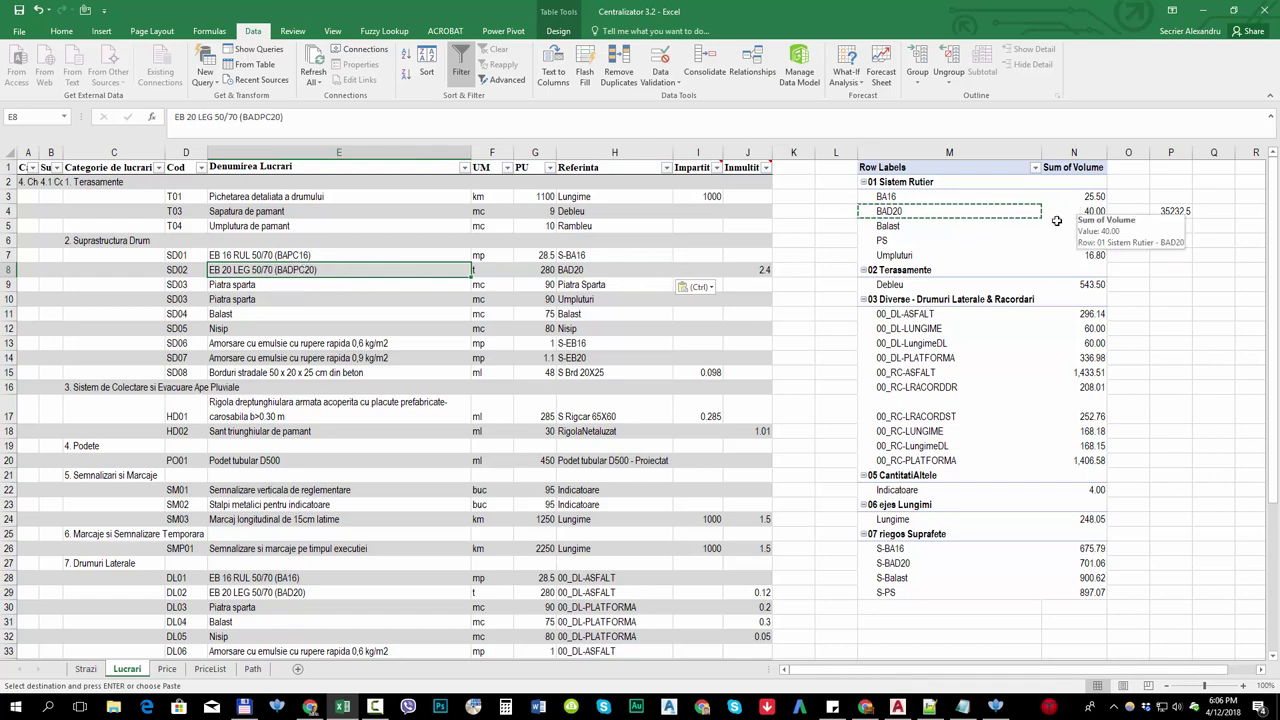
left_click(645, 268)
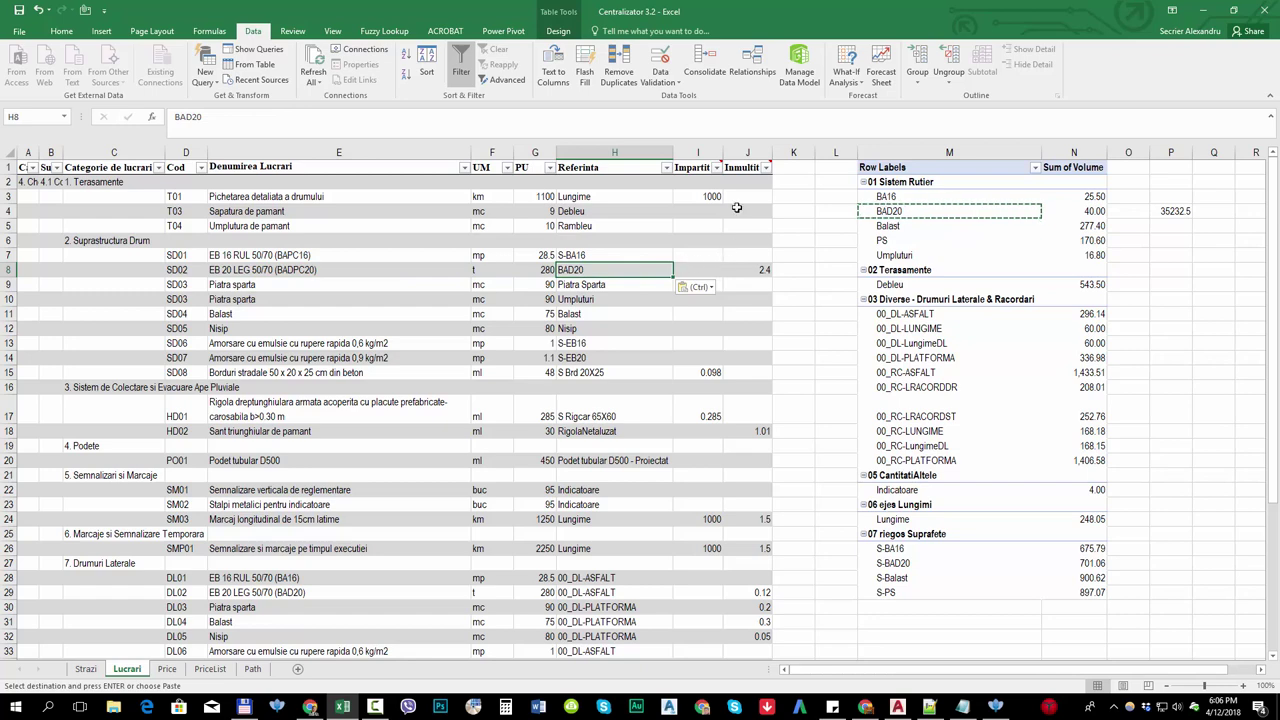
left_click(743, 268)
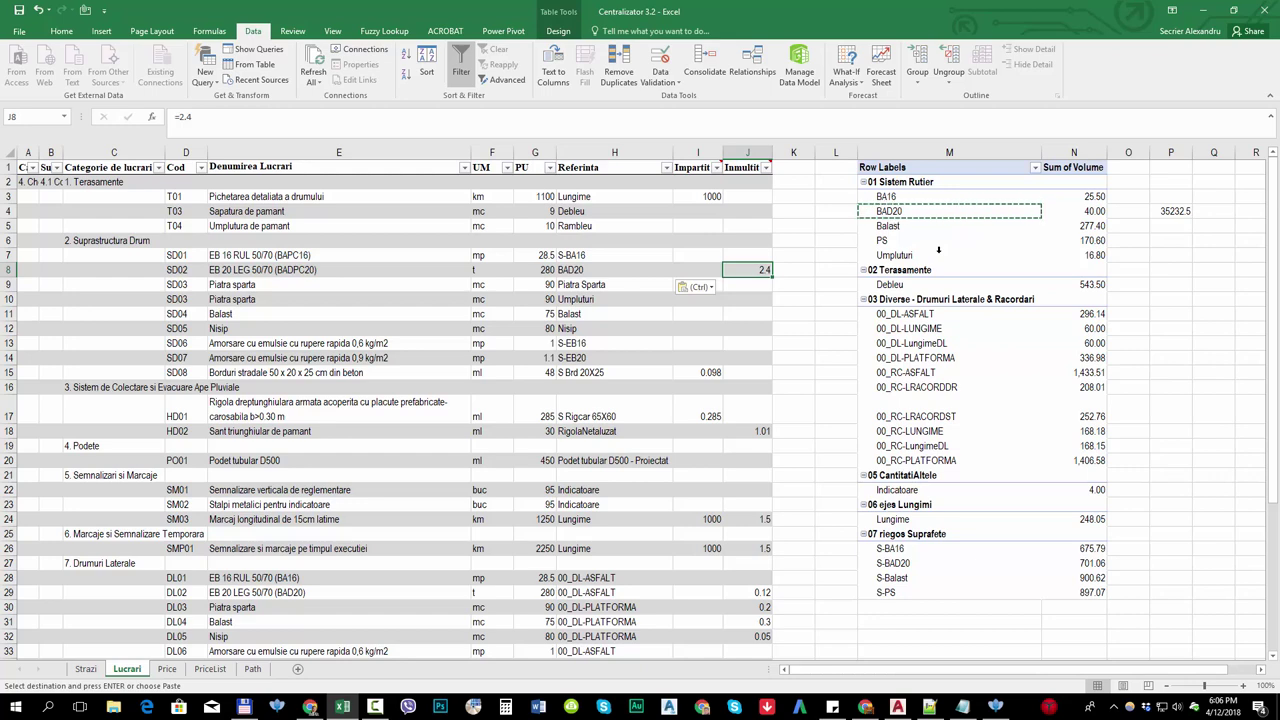
- Replace the first SD03 Piatra sparta row's Referenta with PS copied from the pivot table's 01 Sistem Rutier group
left_click(614, 286)
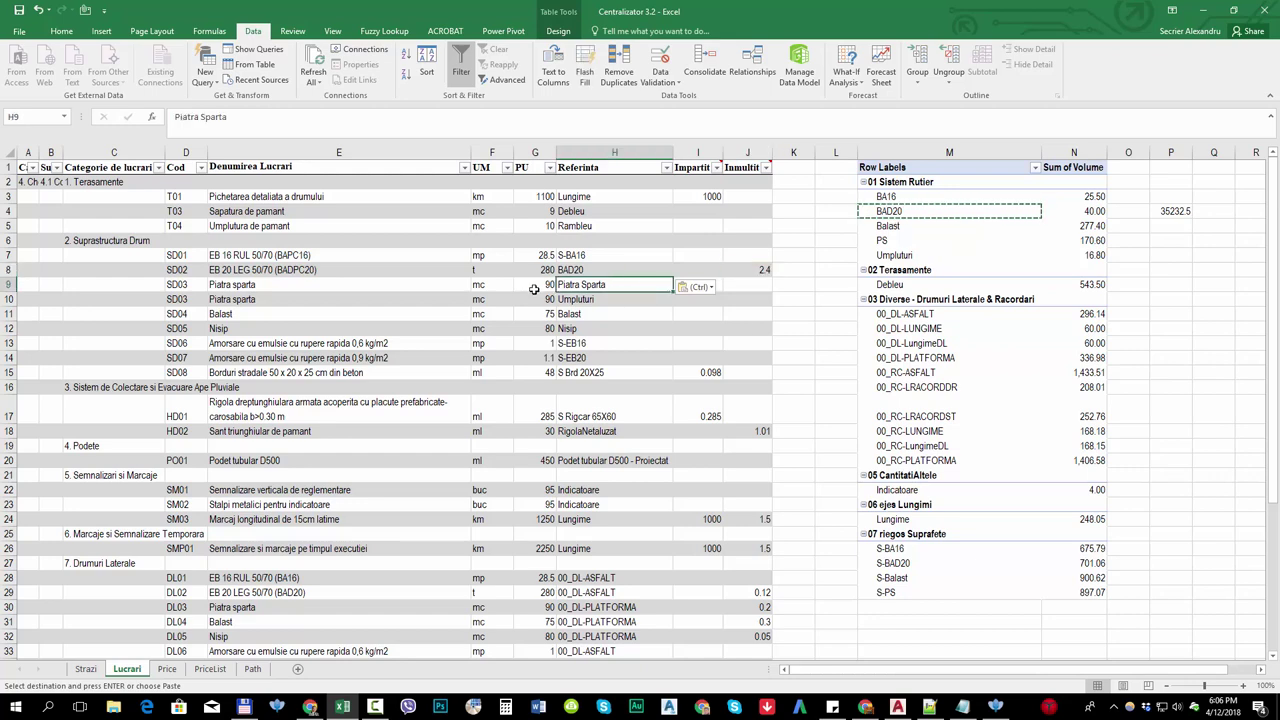
left_click_drag(306, 289, 613, 286)
left_click(613, 284)
left_click(386, 299)
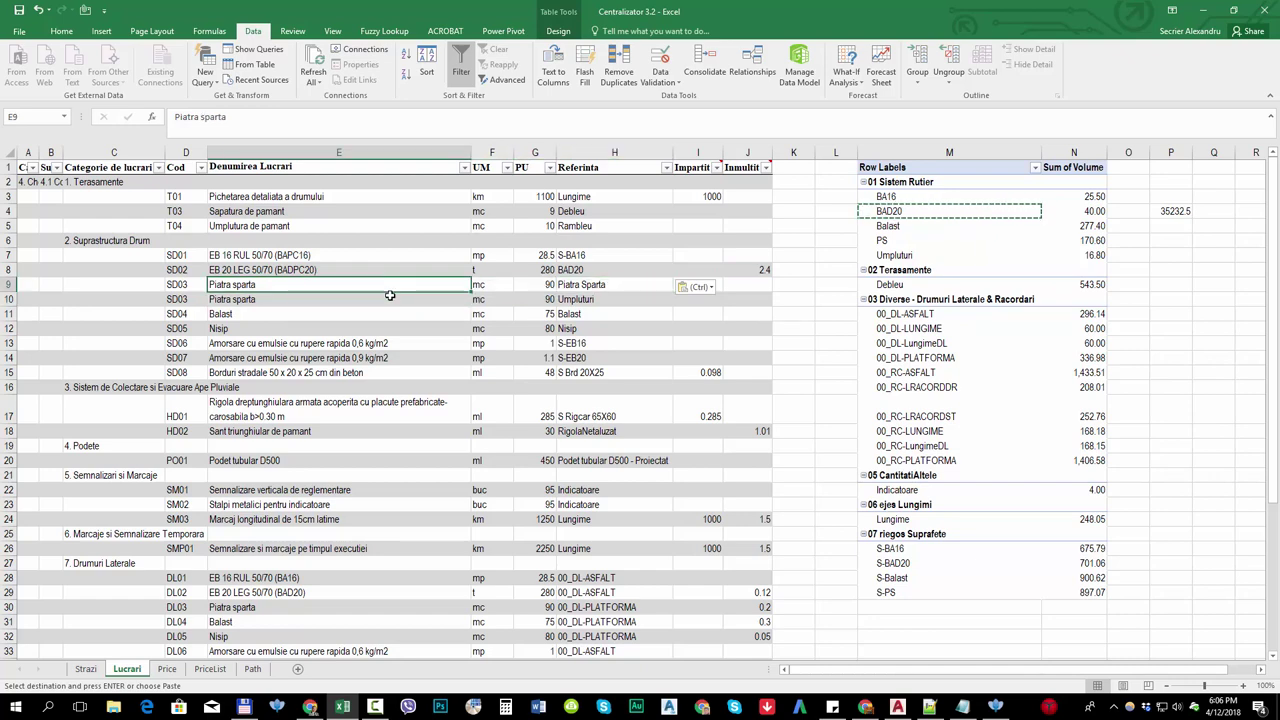
left_click(386, 284)
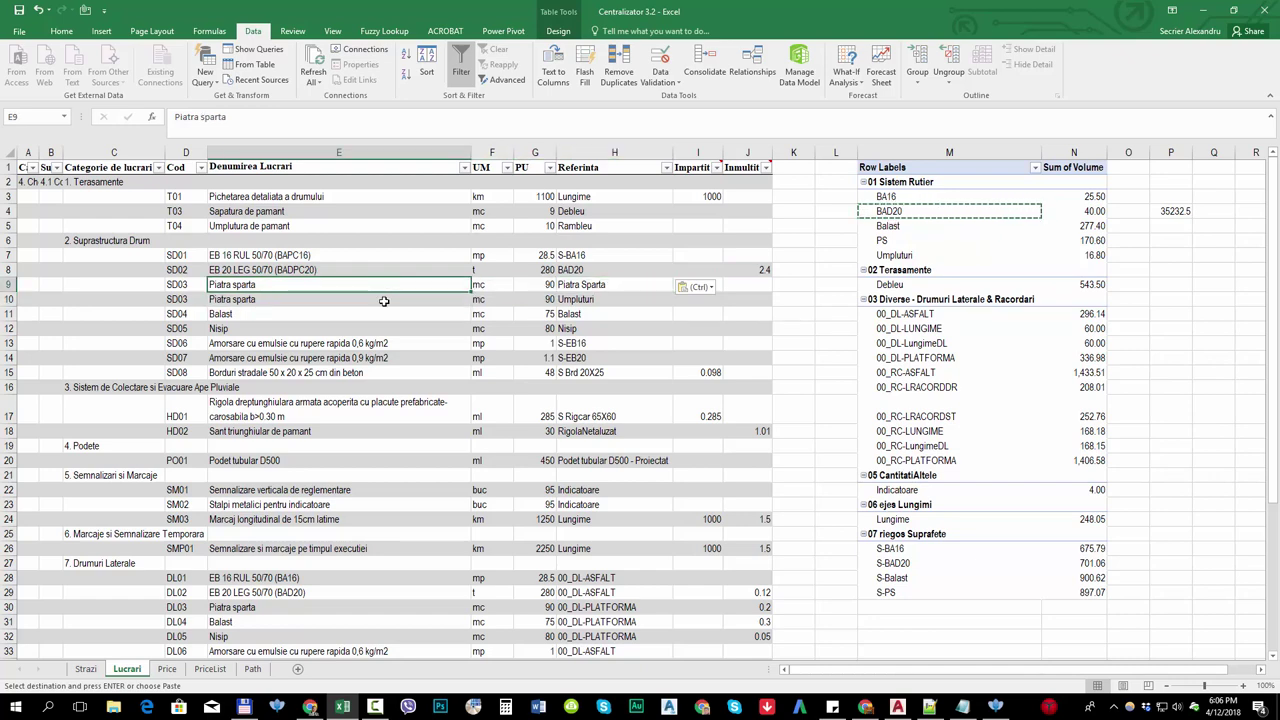
left_click(612, 284)
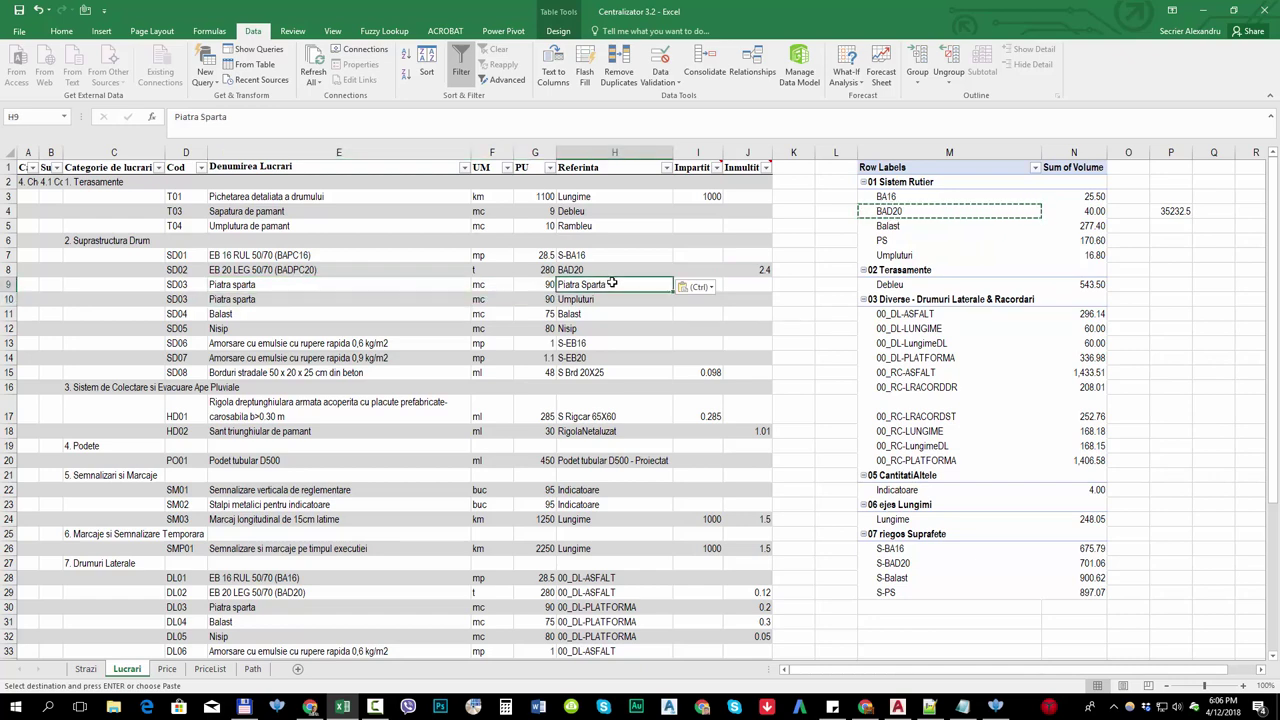
left_click(888, 241)
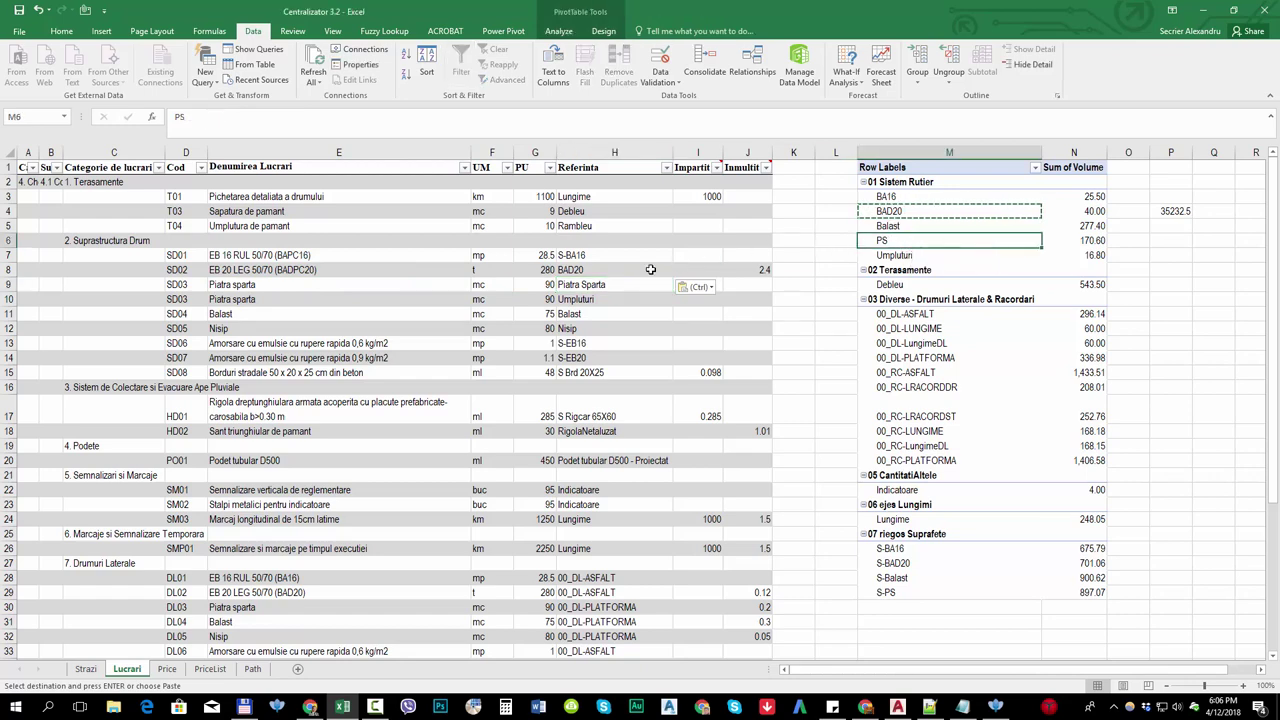
left_click(598, 286)
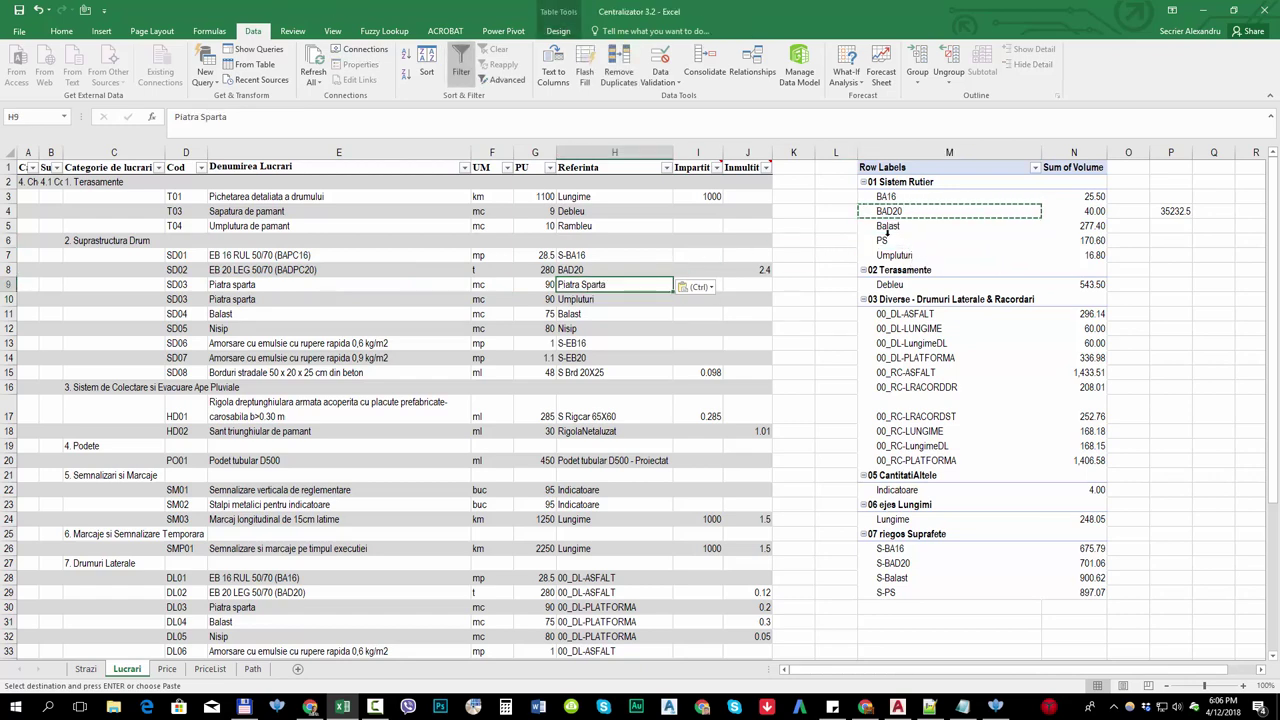
left_click(887, 240)
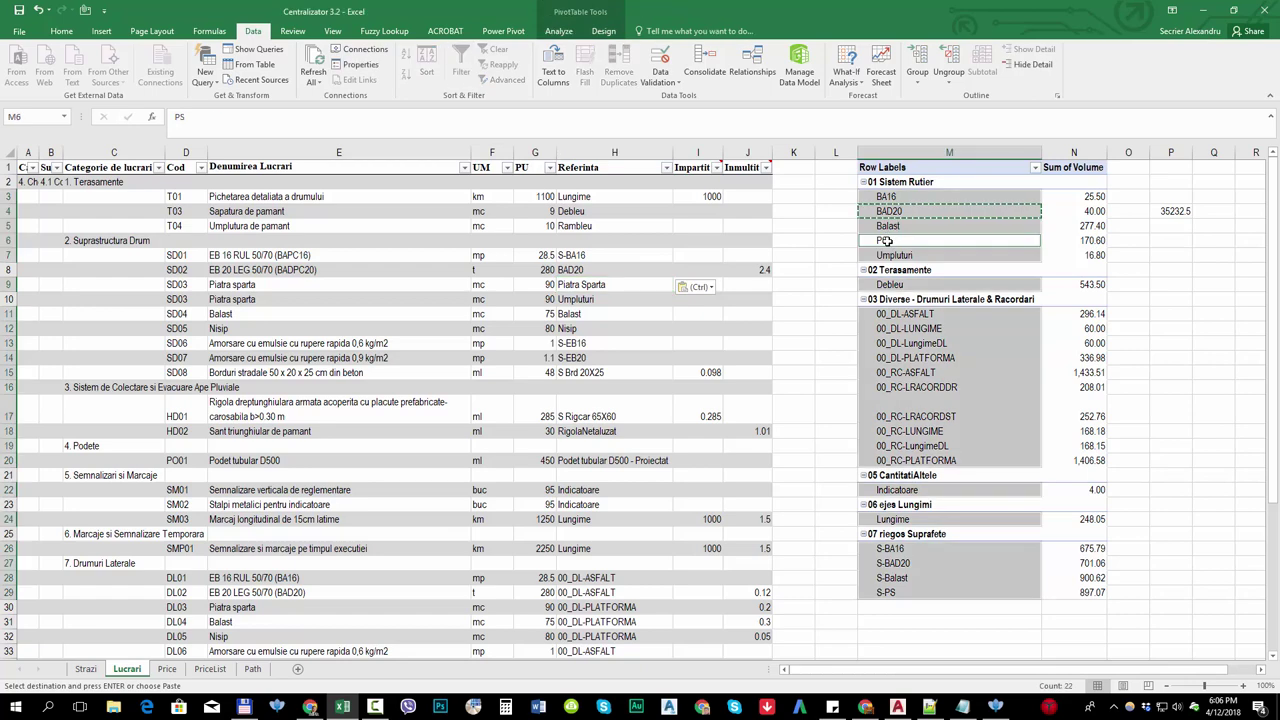
left_click(600, 286)
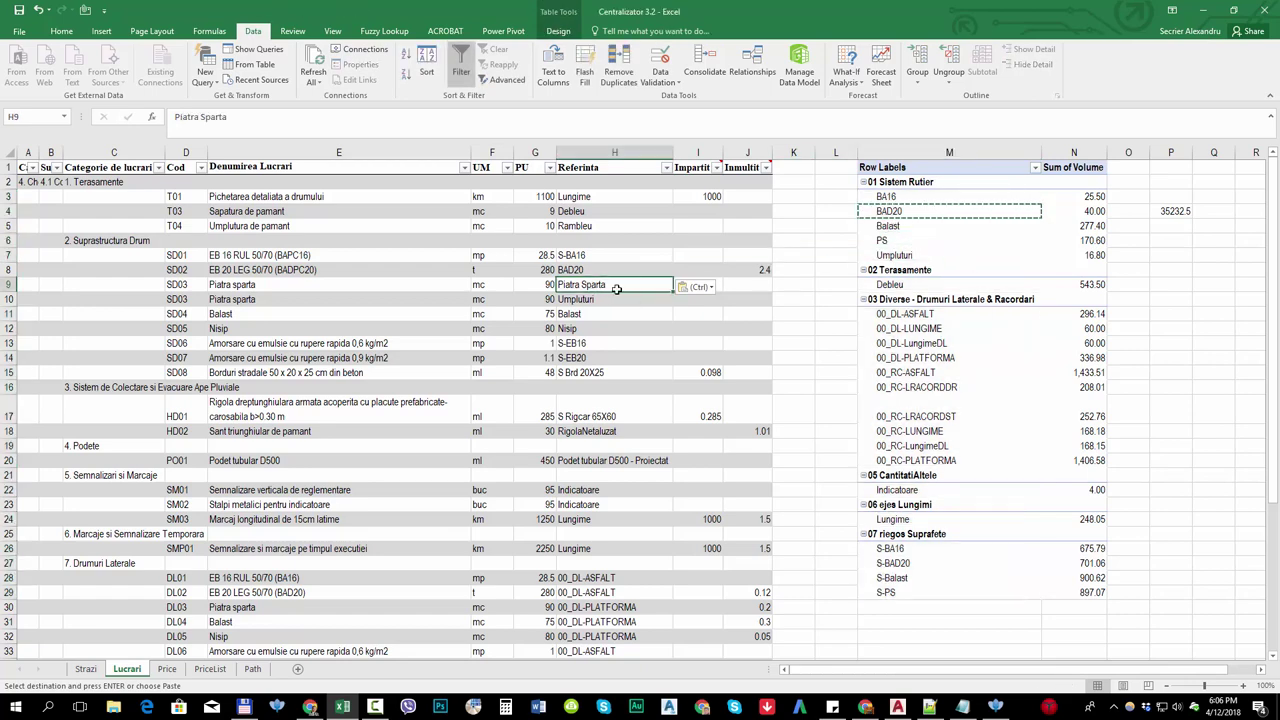
left_click(890, 241)
right_click(890, 241)
left_click(915, 260)
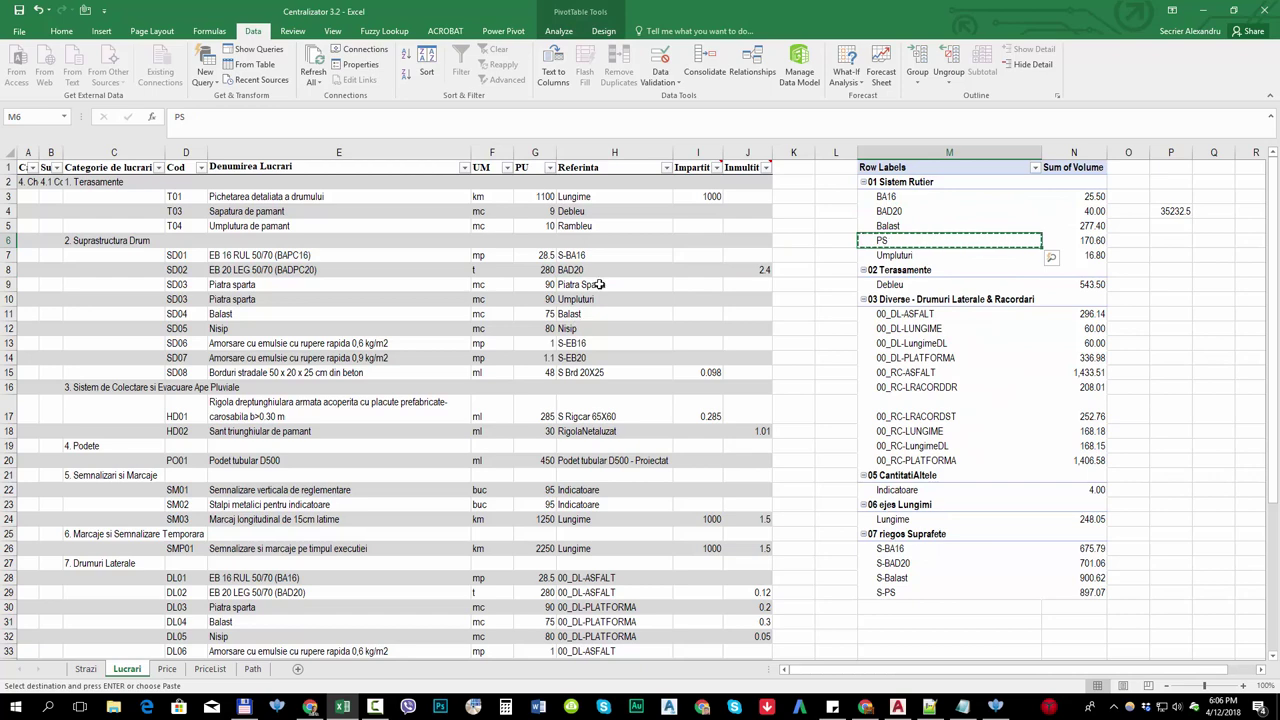
right_click(598, 285)
left_click(647, 345)
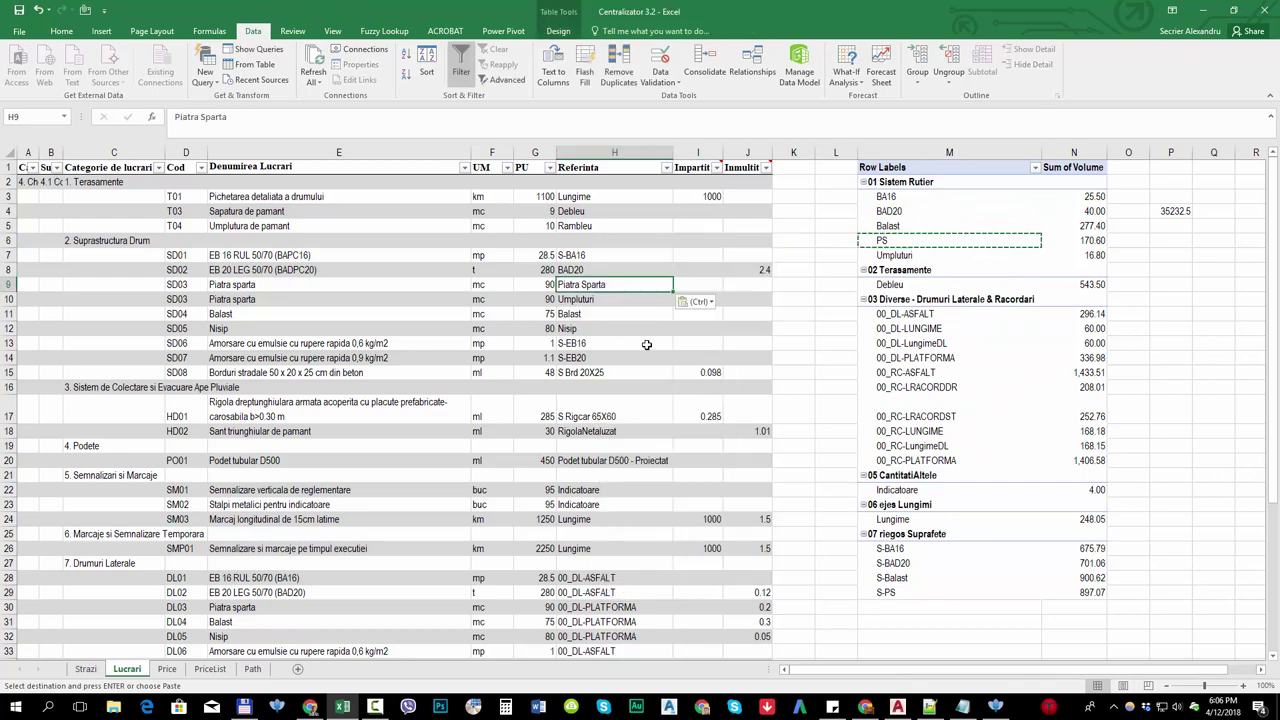
- Compare the second SD03 row's Umpluturi reference with the Umpluturi label in the pivot table's 01 Sistem Rutier group
left_click(596, 300)
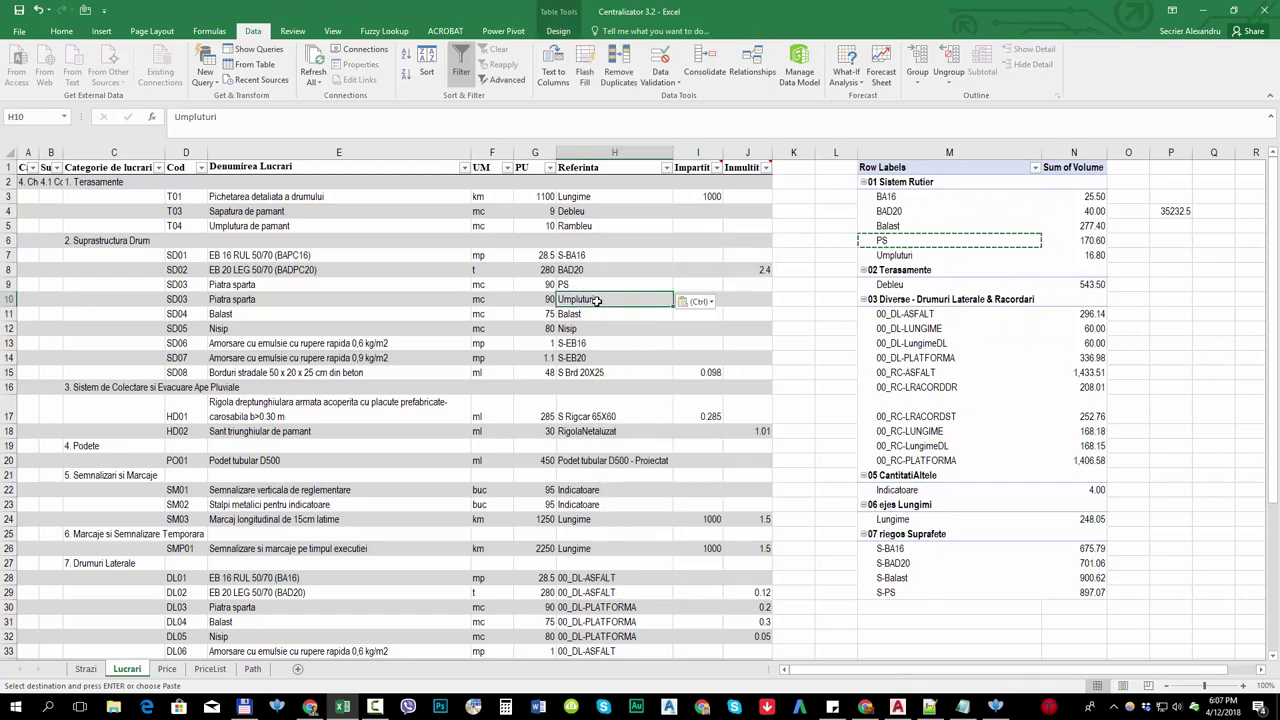
left_click(905, 256)
left_click(656, 298)
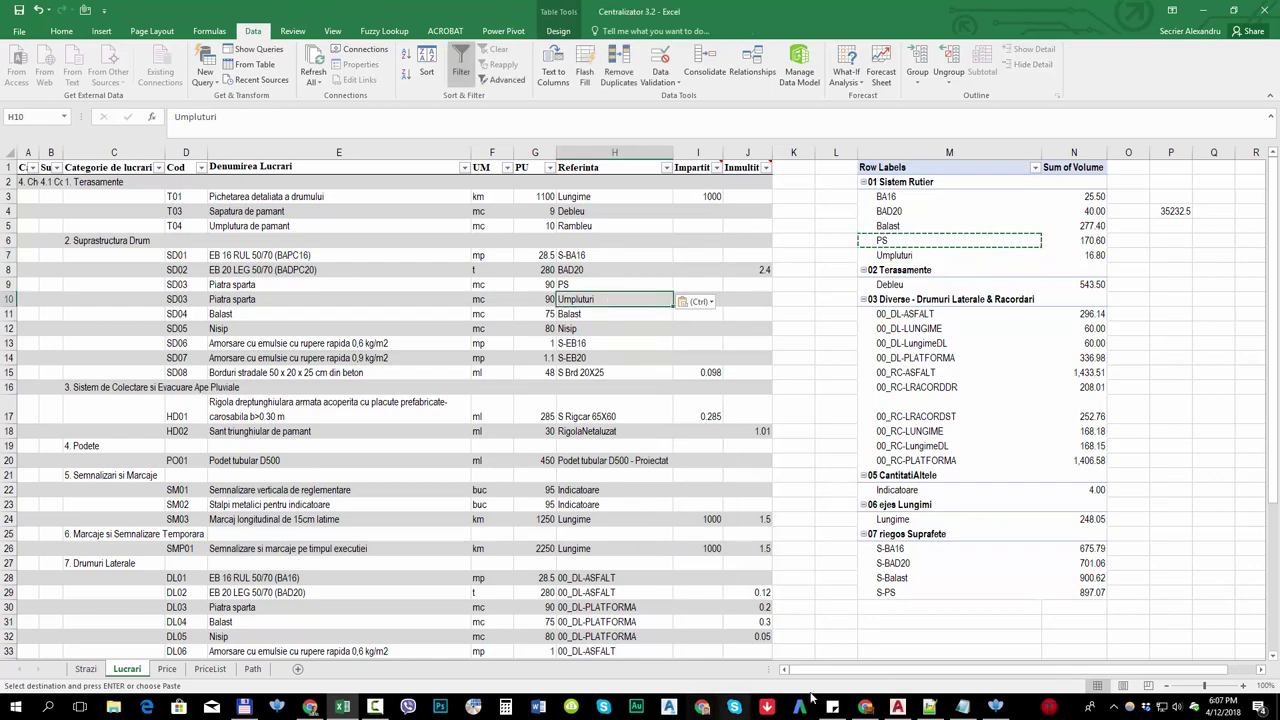
- Switch to Ispol, open the Sistem Rutier definition and select axis 2, Strada 2, to show its pavement section
left_click(995, 707)
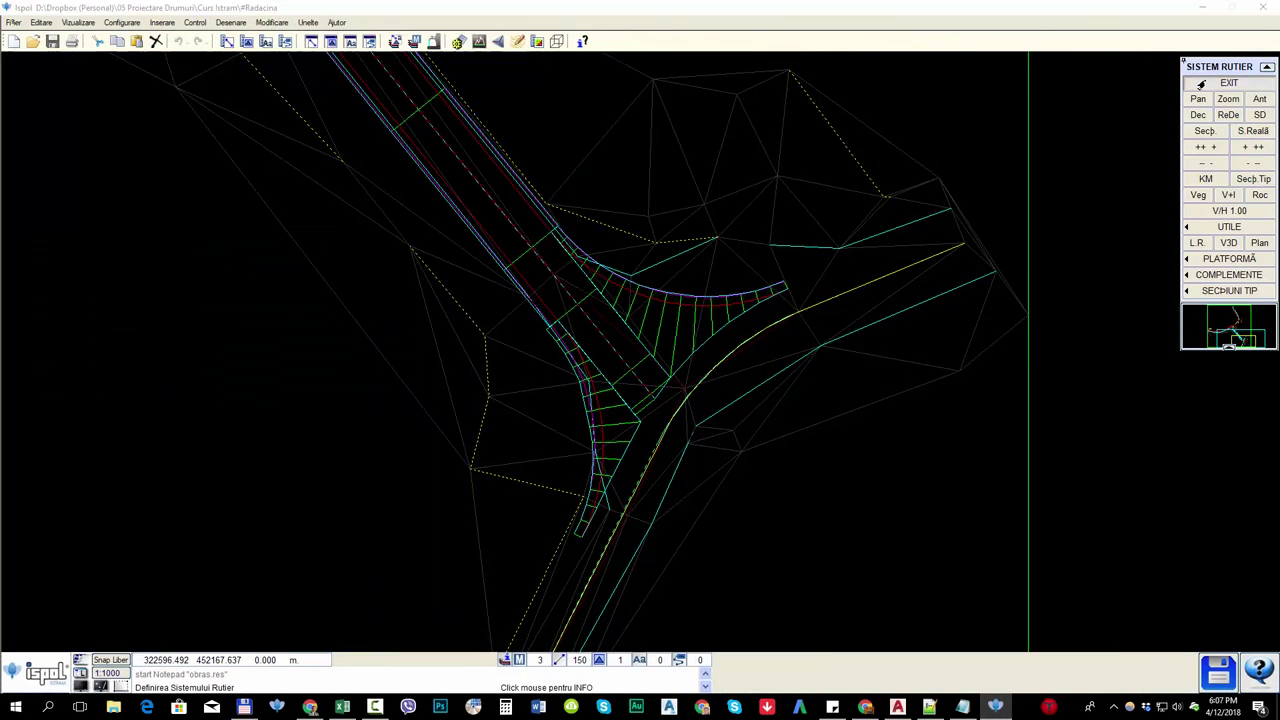
left_click(1203, 83)
left_click(148, 249)
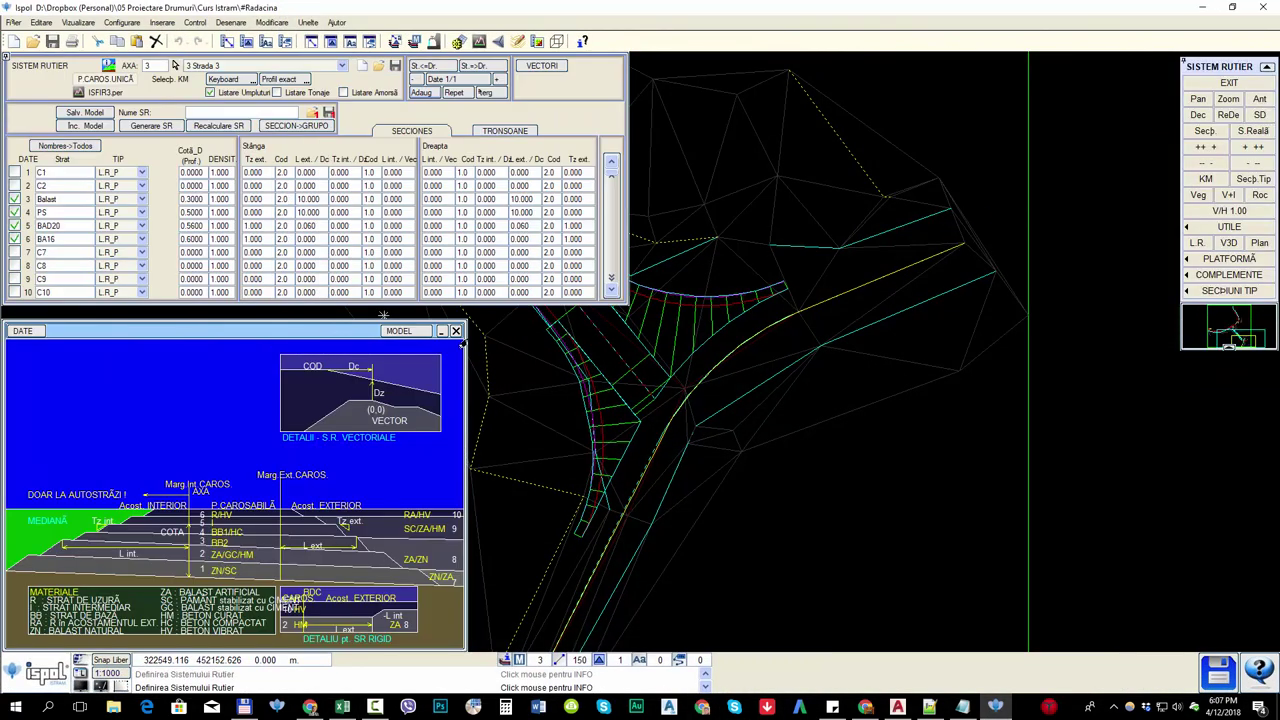
scroll(665, 235, "down", 3)
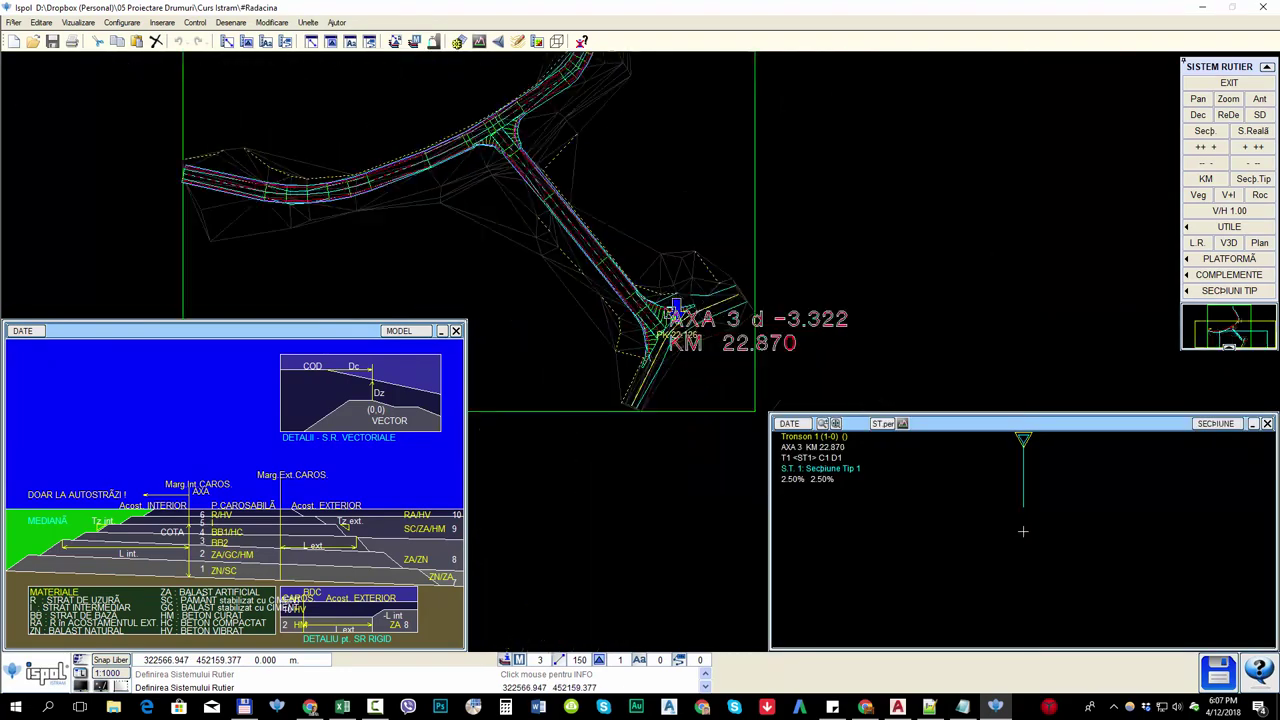
left_click(727, 292)
left_click(222, 65)
left_click(205, 92)
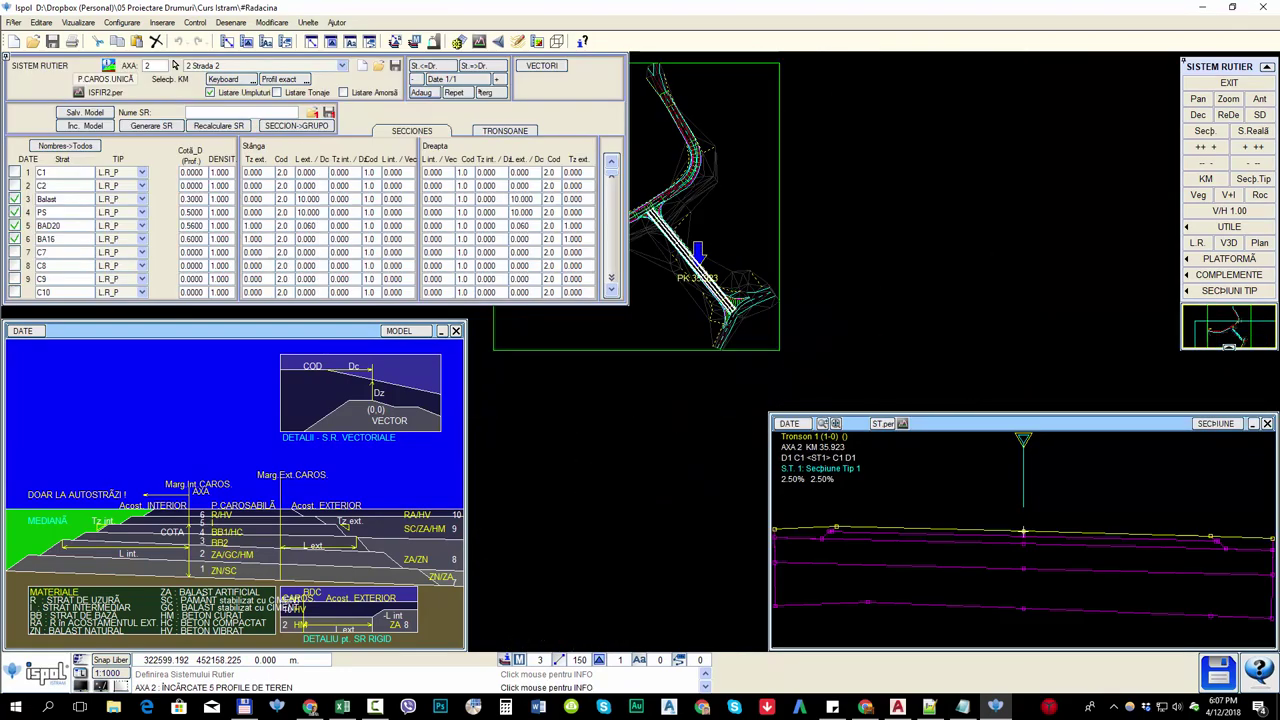
- Show Strada 2's cross-section at KM 25.405, enlarge the section window, and examine the pavement layers and edges there and on Strada 1
left_click(688, 267)
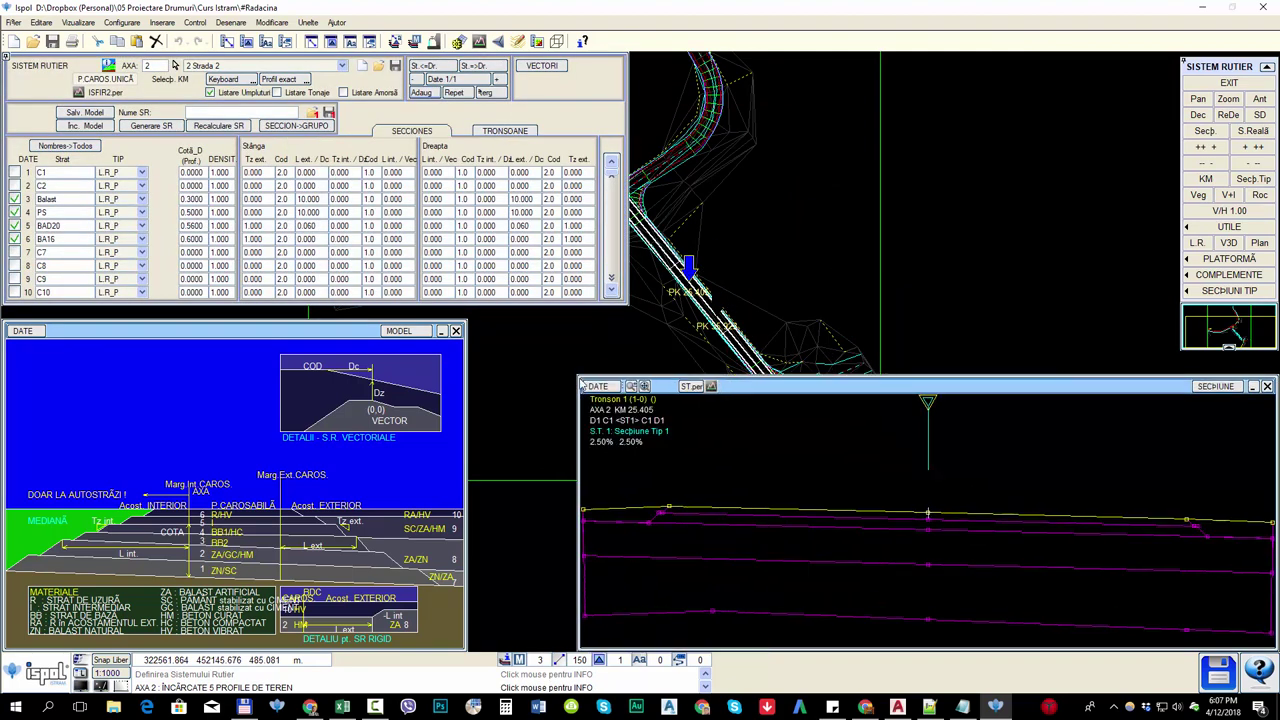
left_click_drag(770, 418, 579, 381)
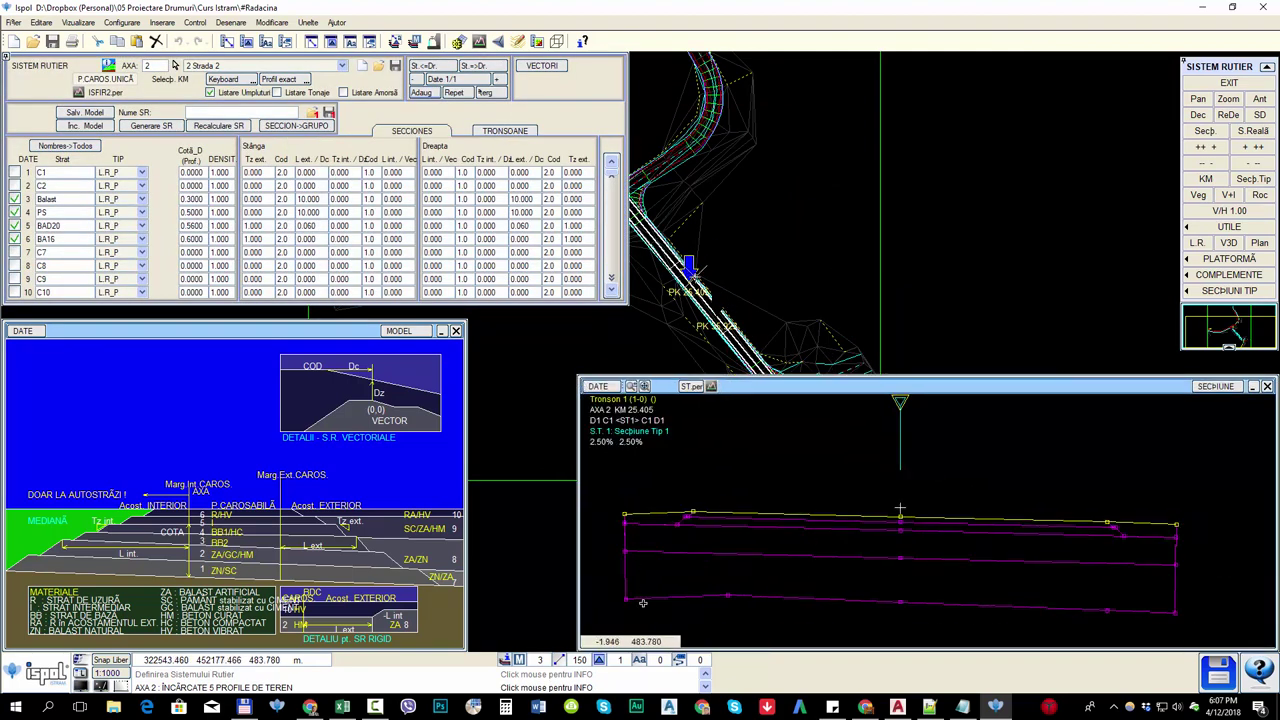
scroll(1145, 522, "up", 2)
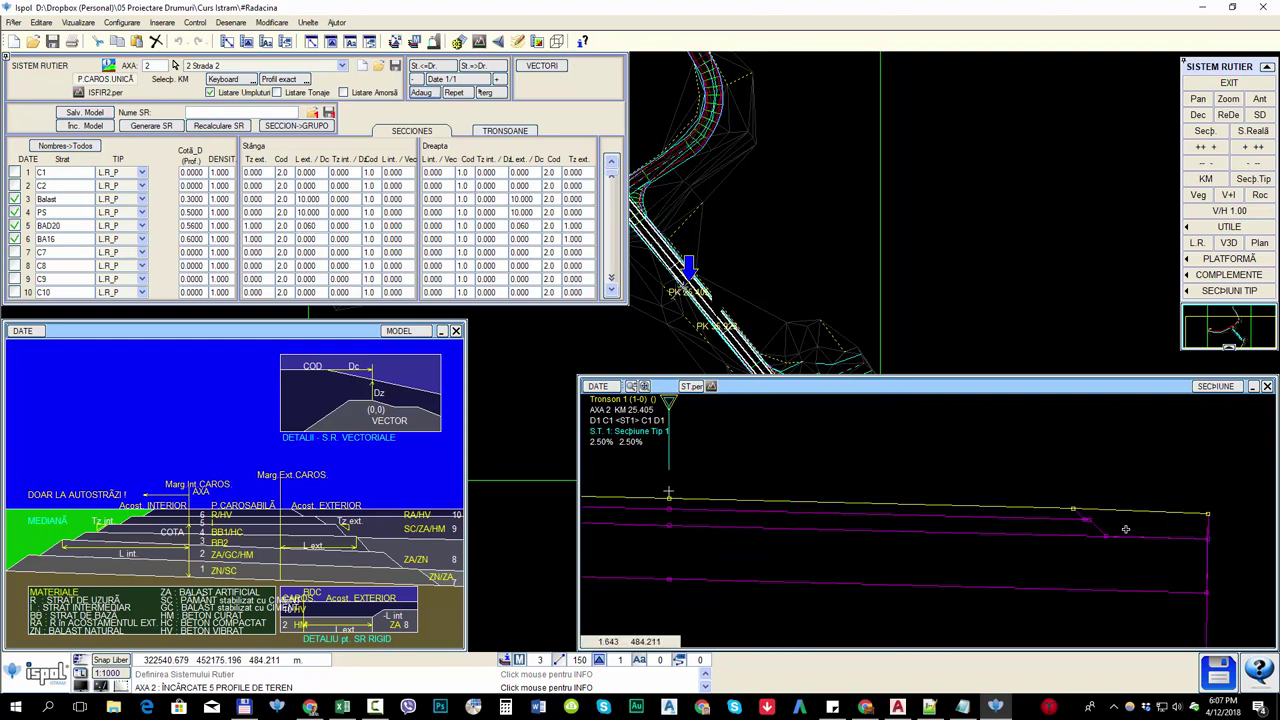
scroll(1100, 520, "down", 2)
scroll(643, 519, "up", 1)
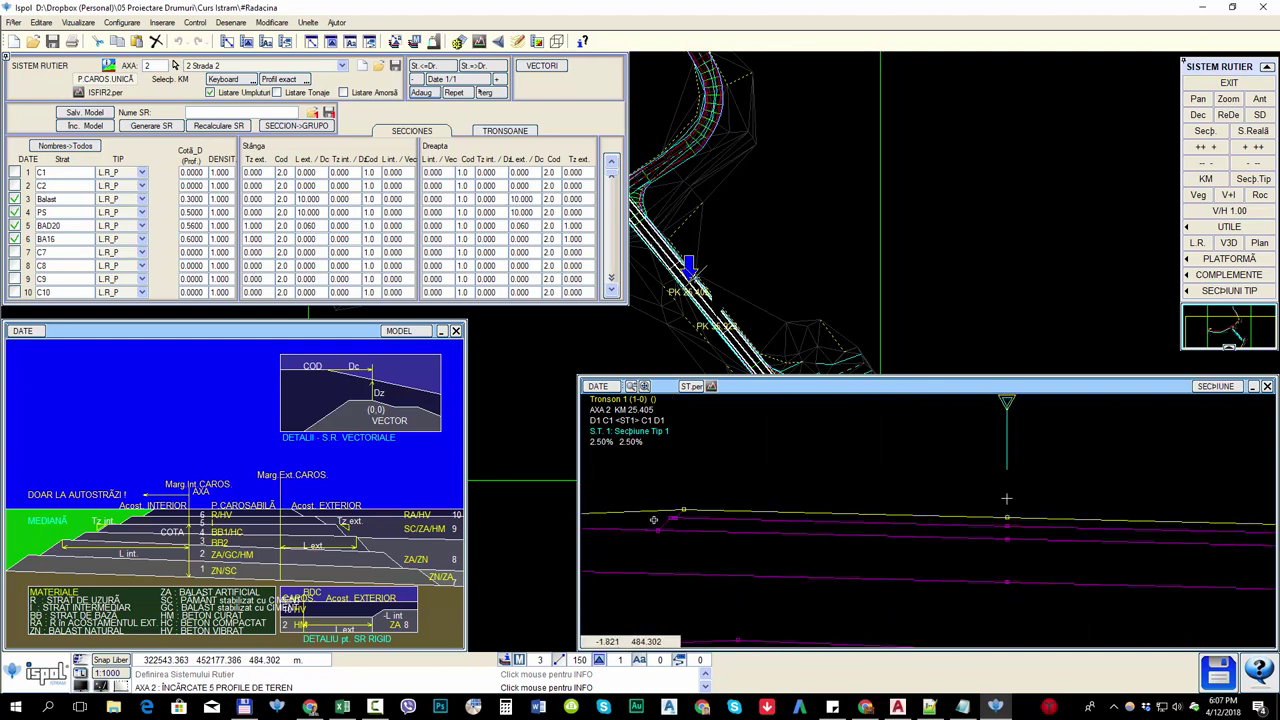
scroll(710, 523, "down", 2)
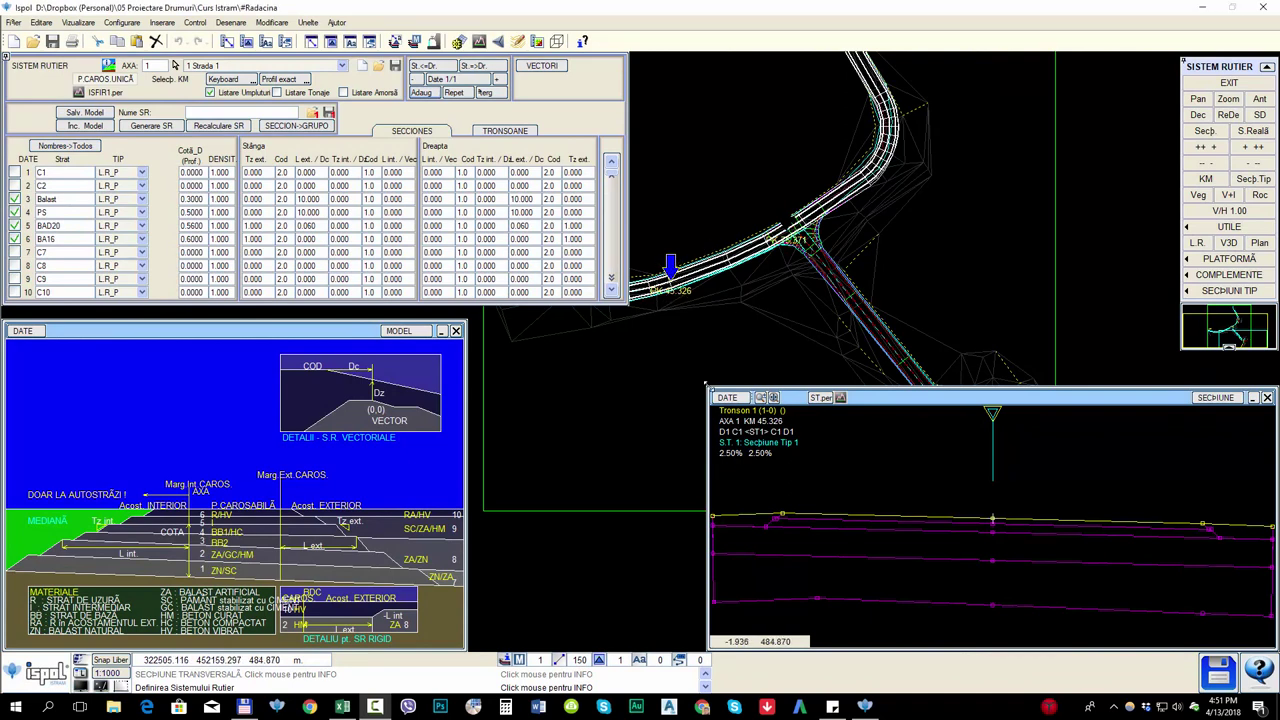
left_click_drag(706, 383, 674, 369)
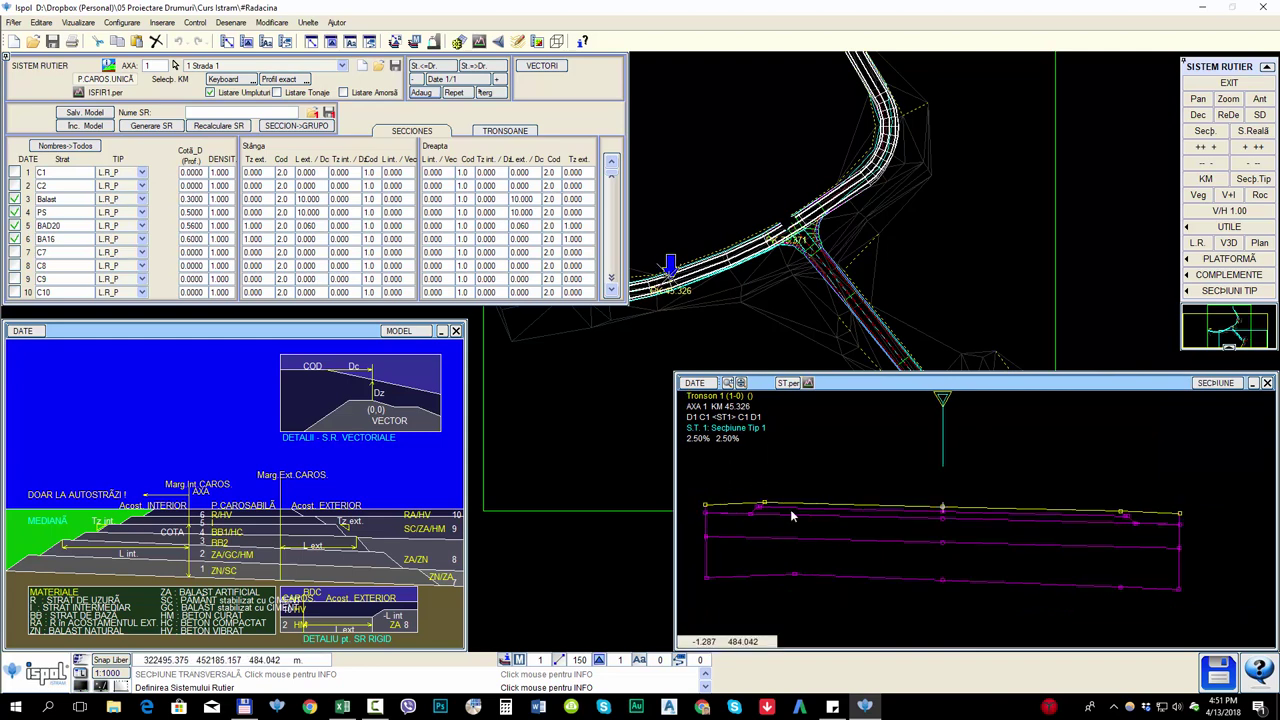
- Return to the Centralizator 3.2 workbook and check the pivot table's Umpluturi label against the second SD03 Piatra sparta row
left_click(339, 707)
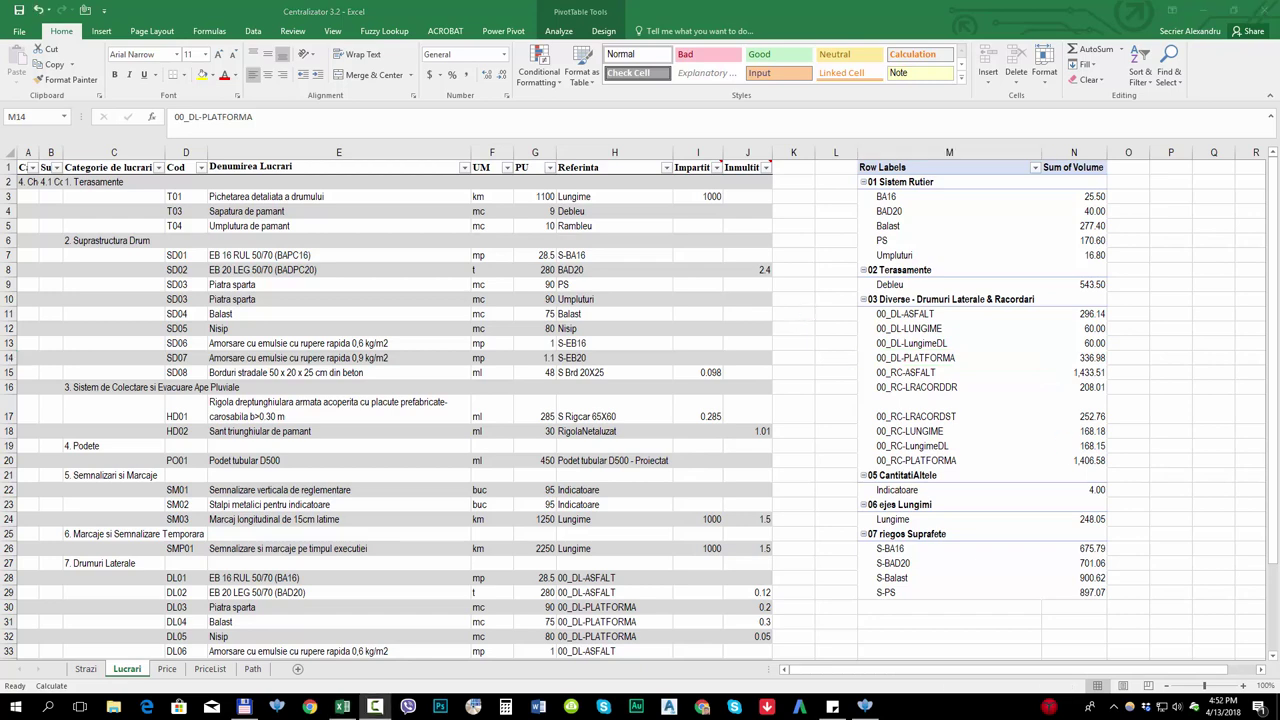
left_click(902, 256)
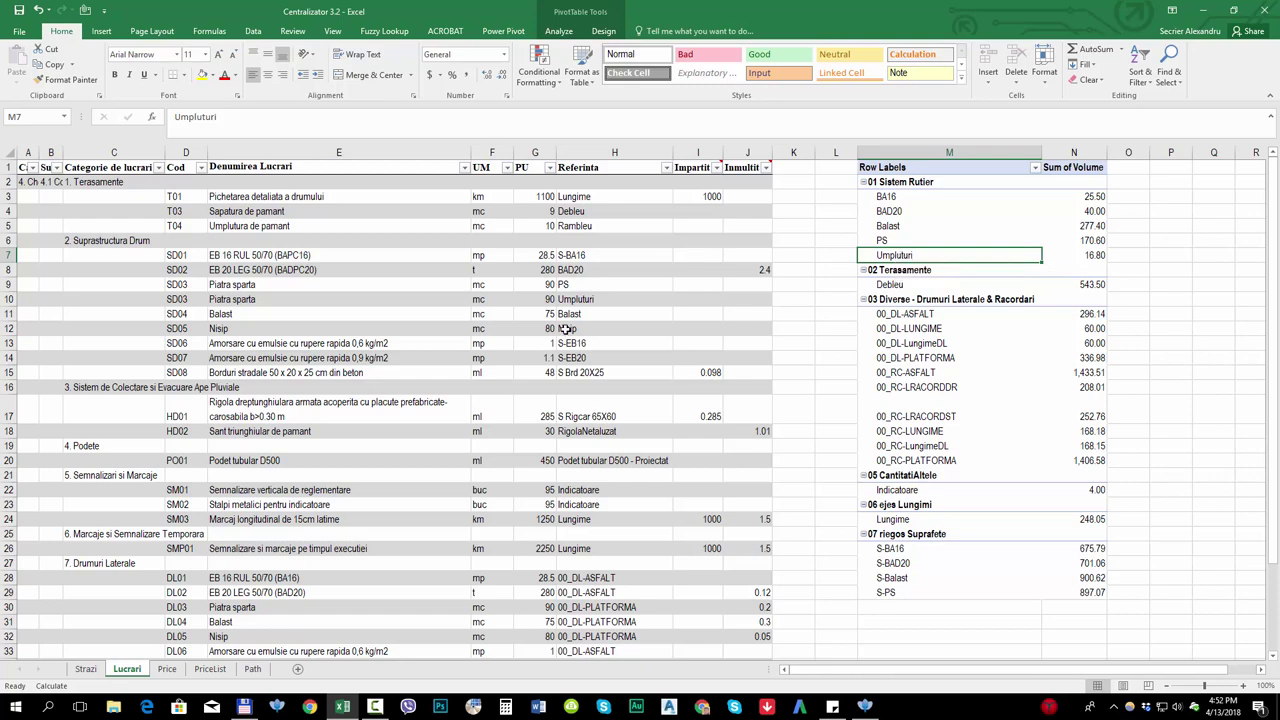
left_click(597, 300)
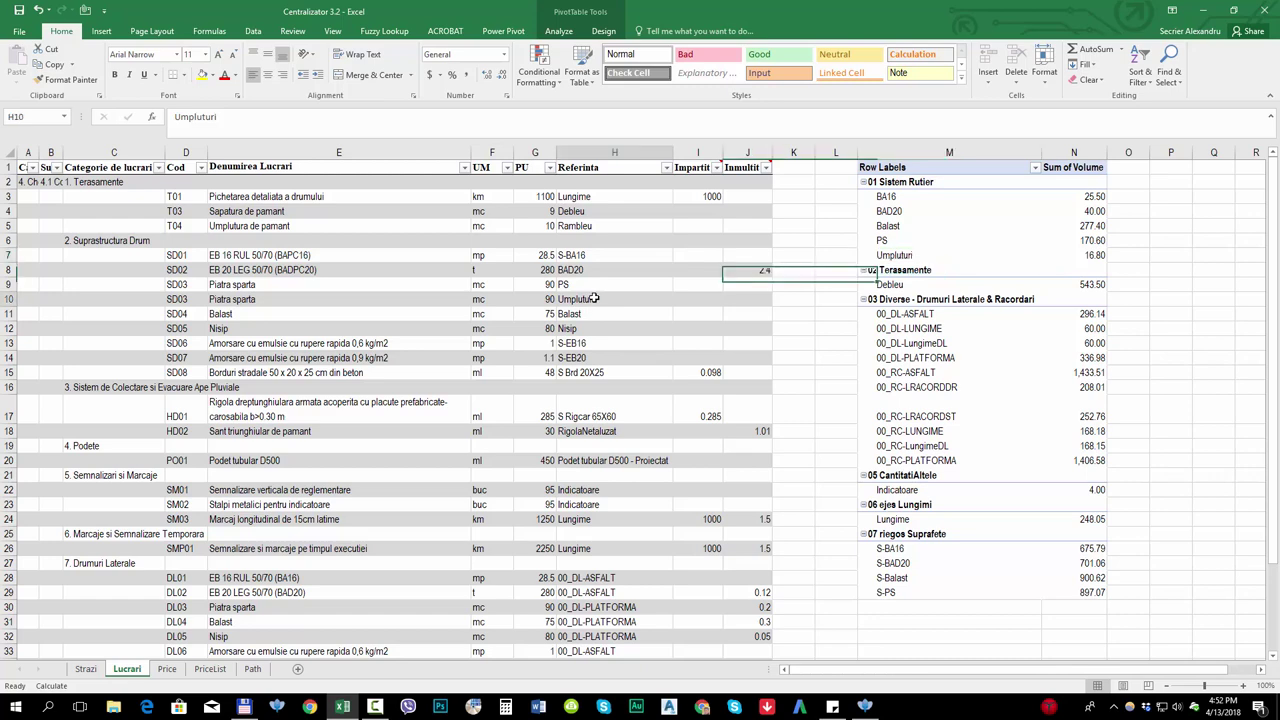
left_click(279, 298)
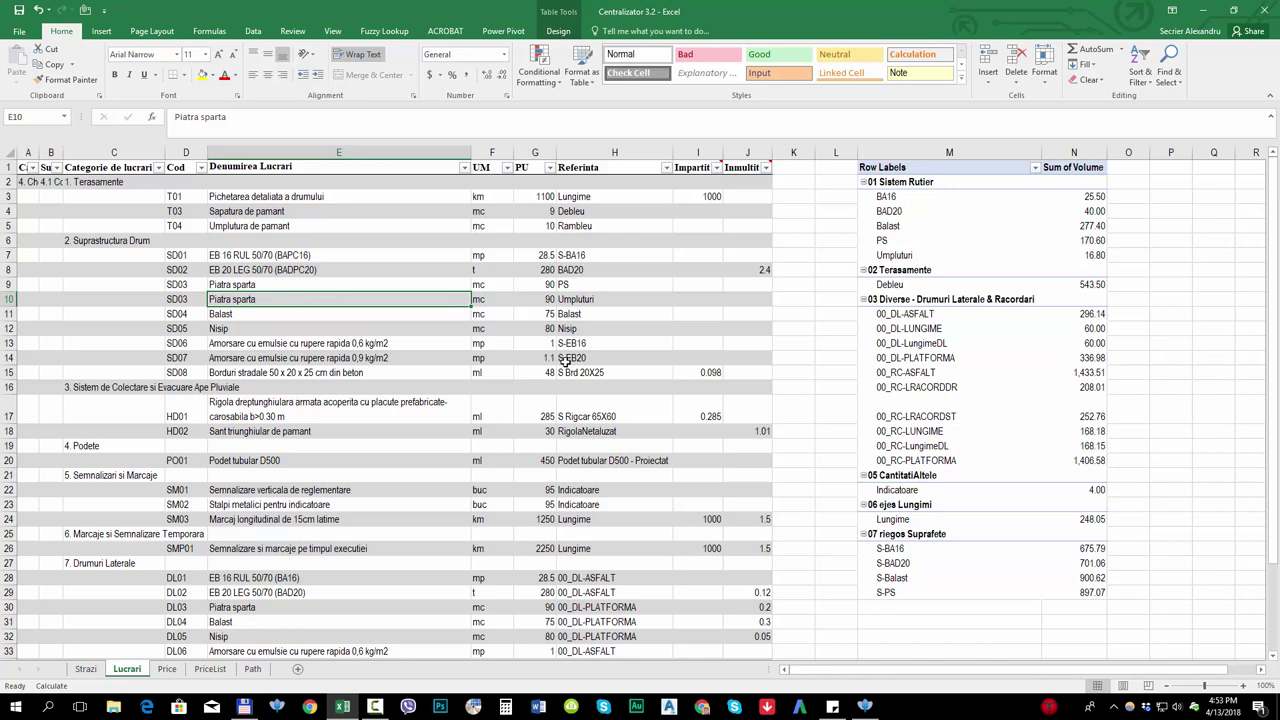
- Check the SD04 Balast row against the pivot table's Balast label, and delete the SD05 Nisip row under 2. Suprastructura Drum
left_click(309, 316)
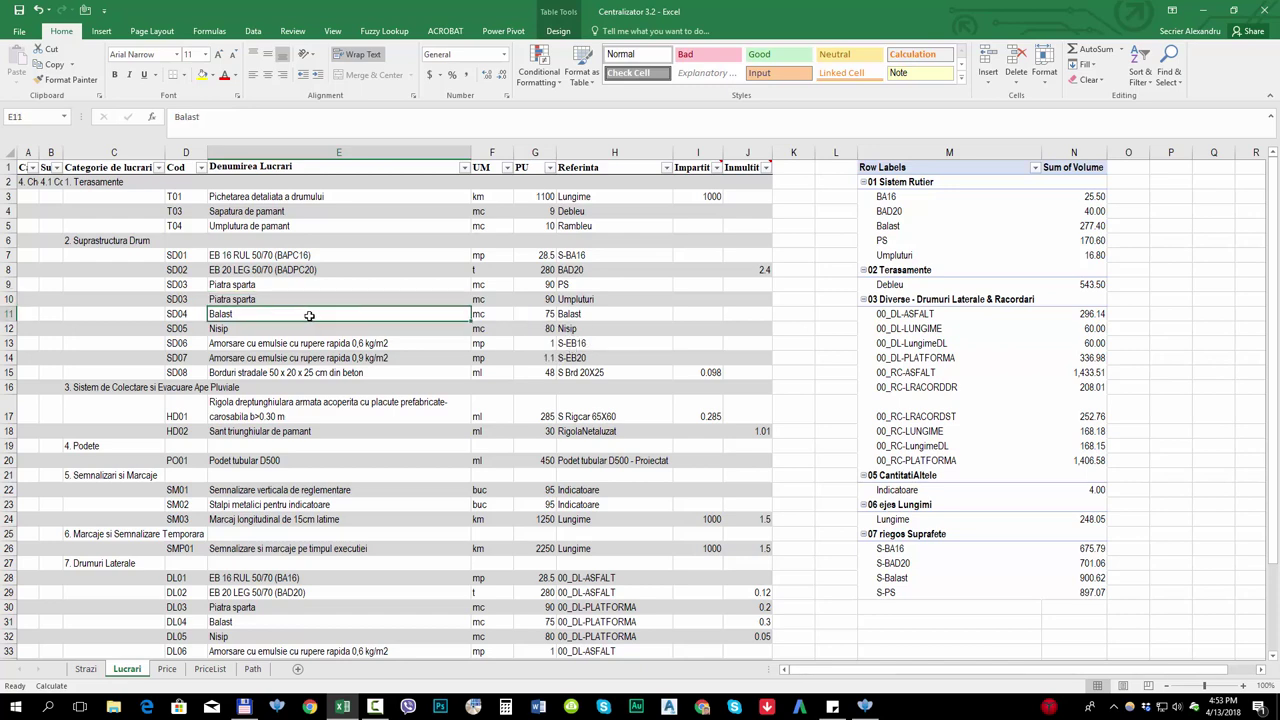
left_click(886, 225)
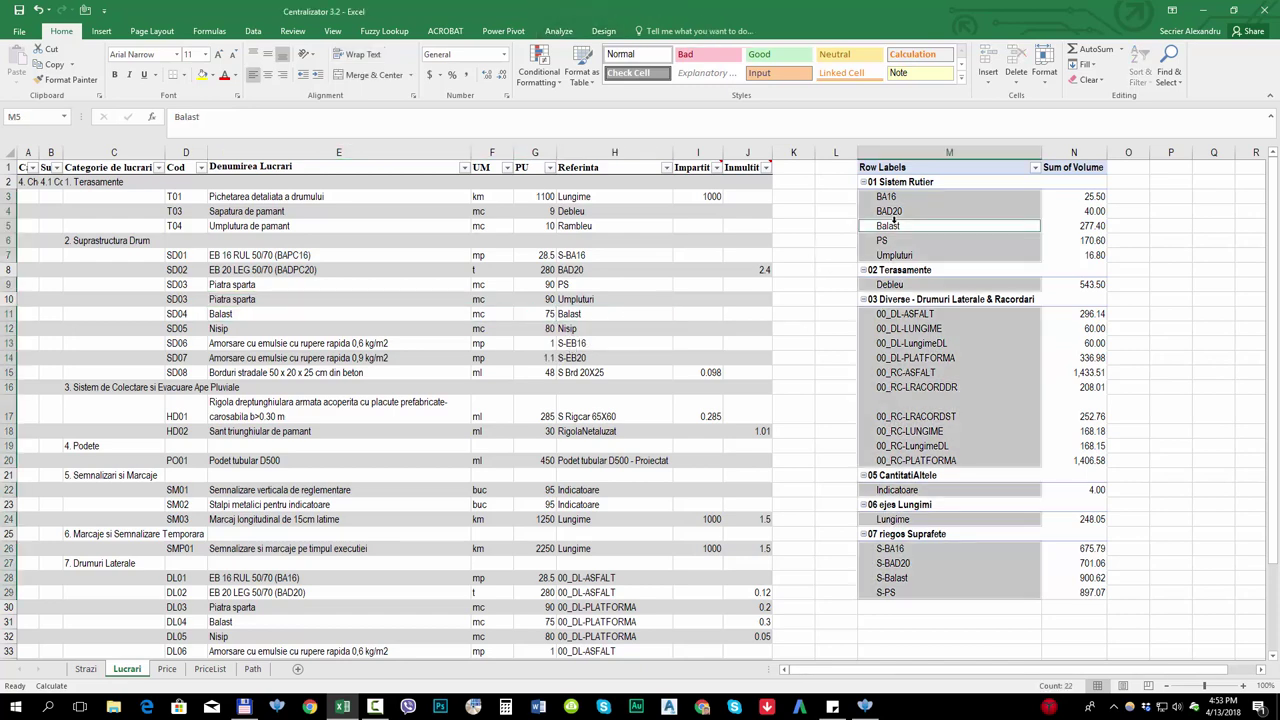
left_click(336, 330)
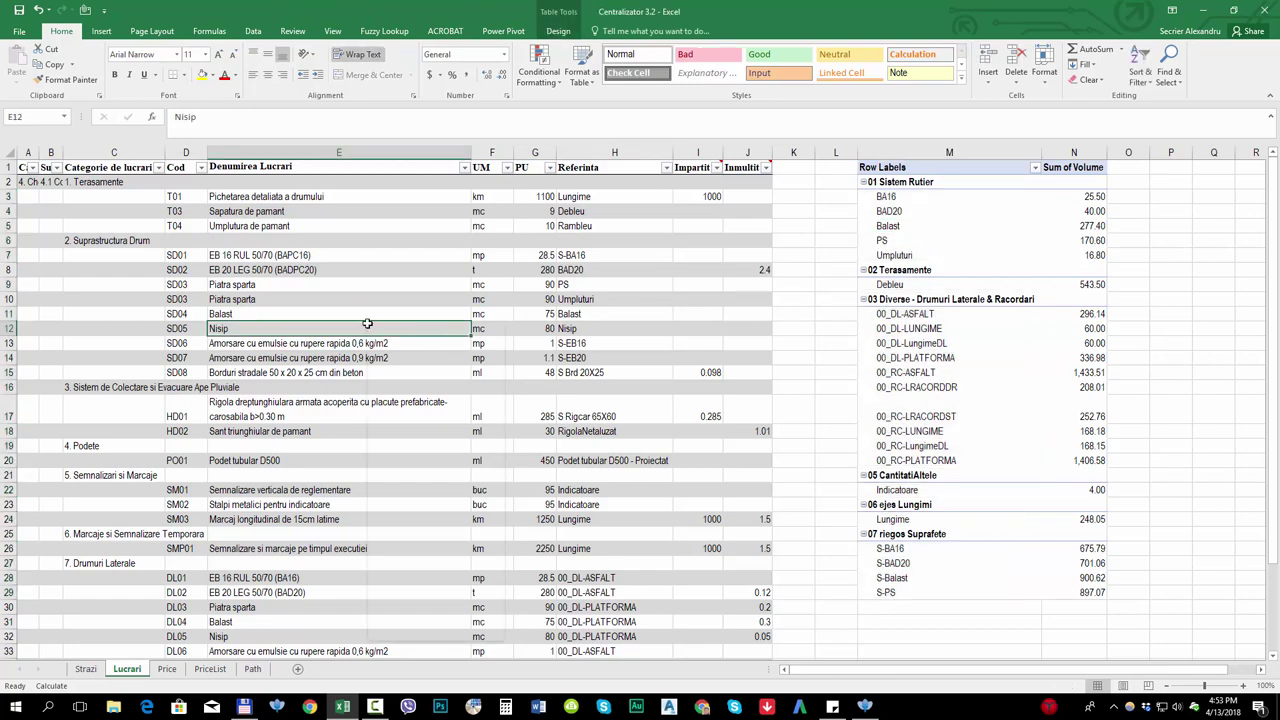
right_click(368, 324)
mouse_move(440, 470)
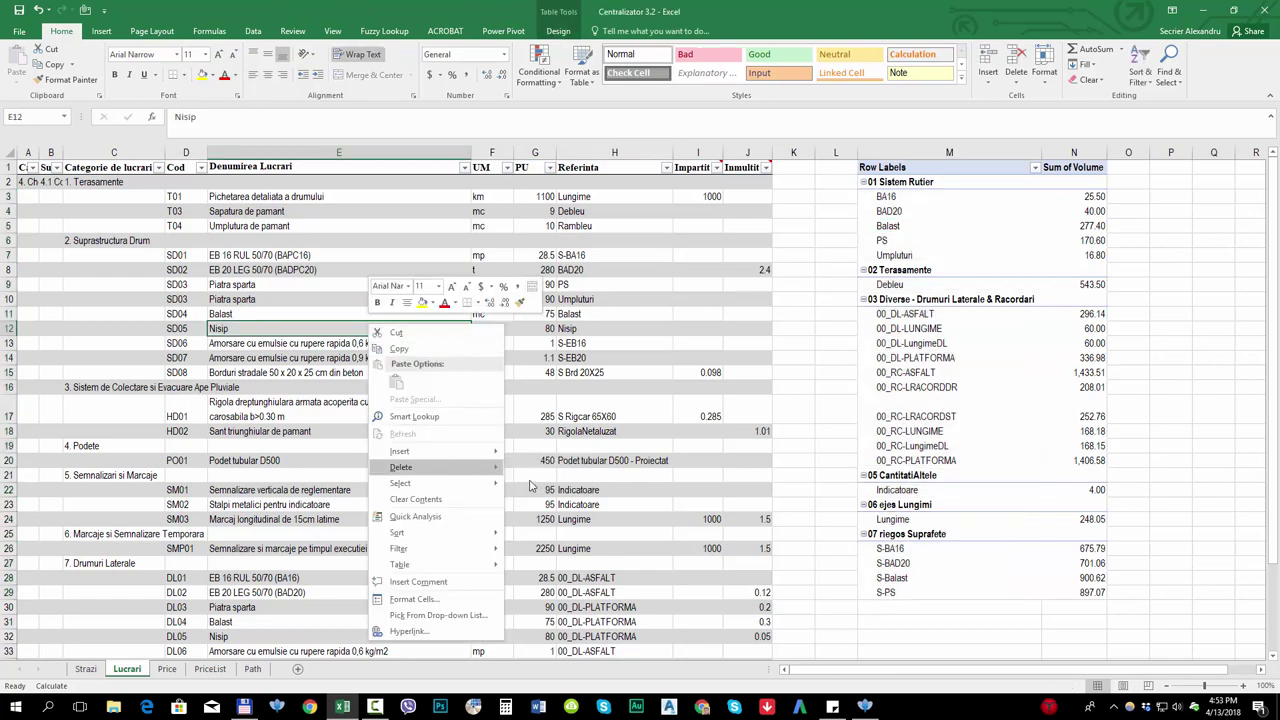
left_click(543, 484)
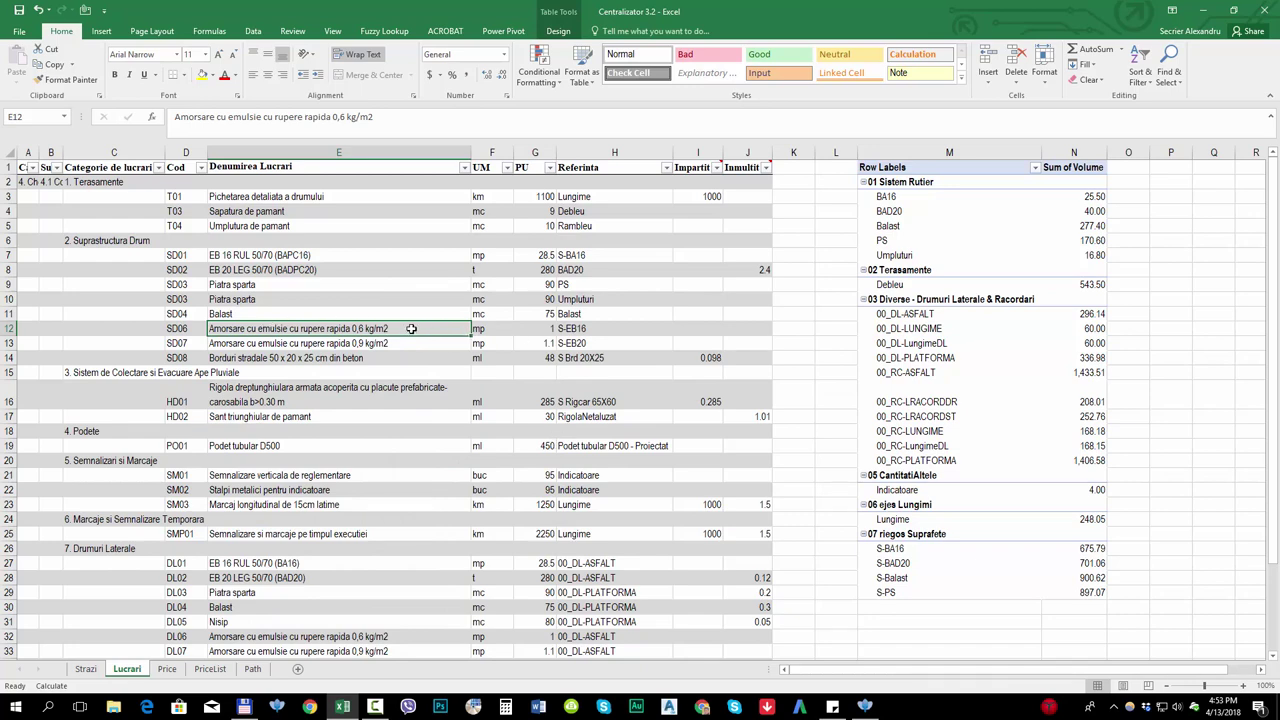
- Compare the SD06 and SD07 Amorsare references with the pivot table's 07 riegos Suprafete labels, and select the SD08 Borduri stradale item
left_click(604, 331)
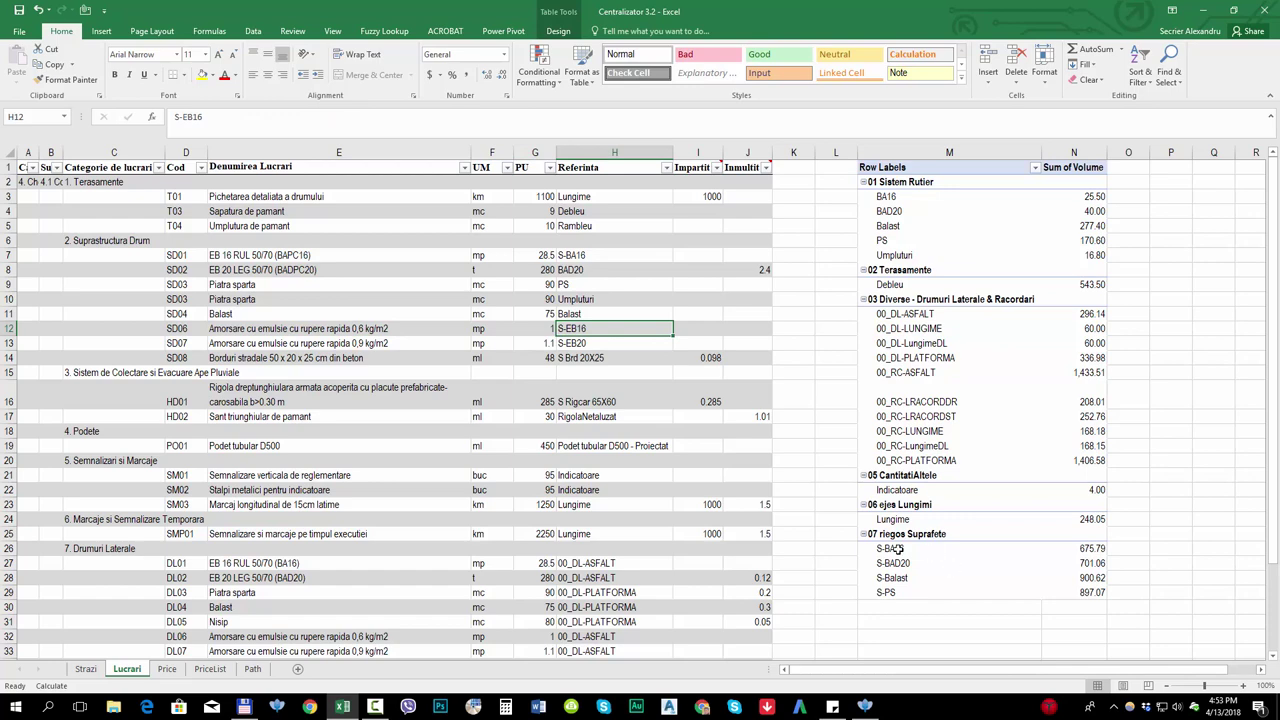
left_click(593, 343)
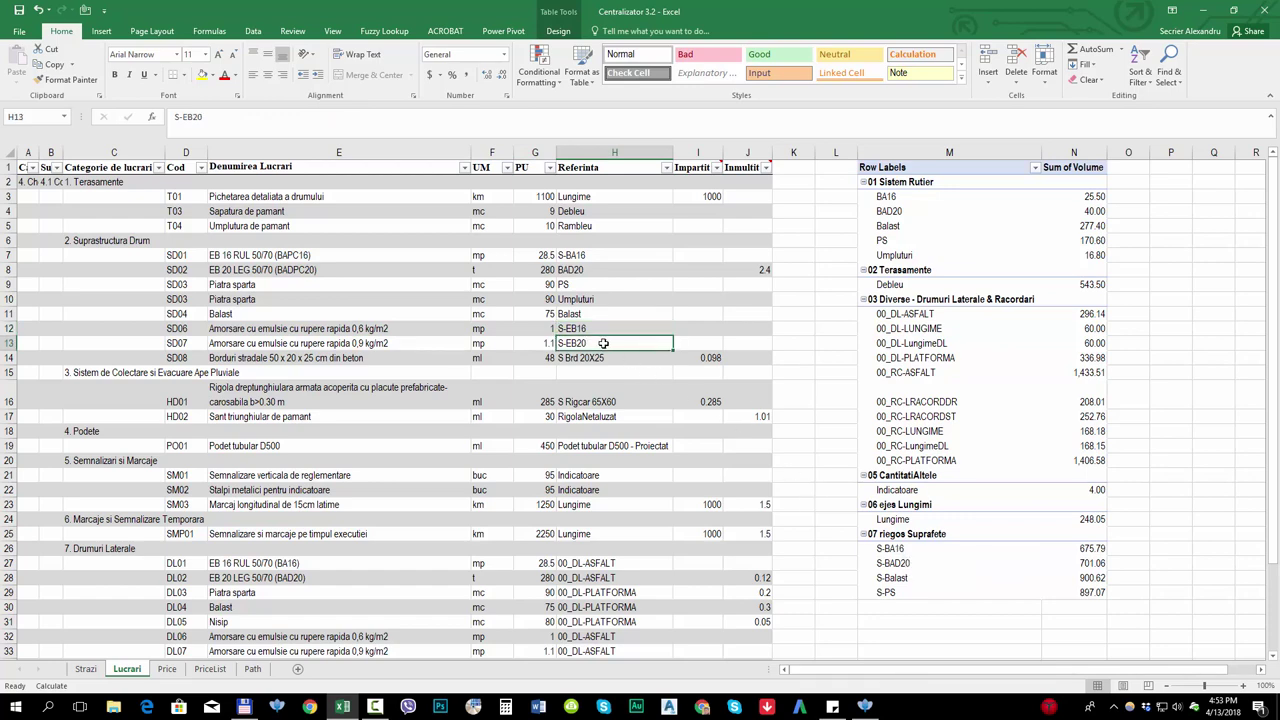
left_click(910, 565)
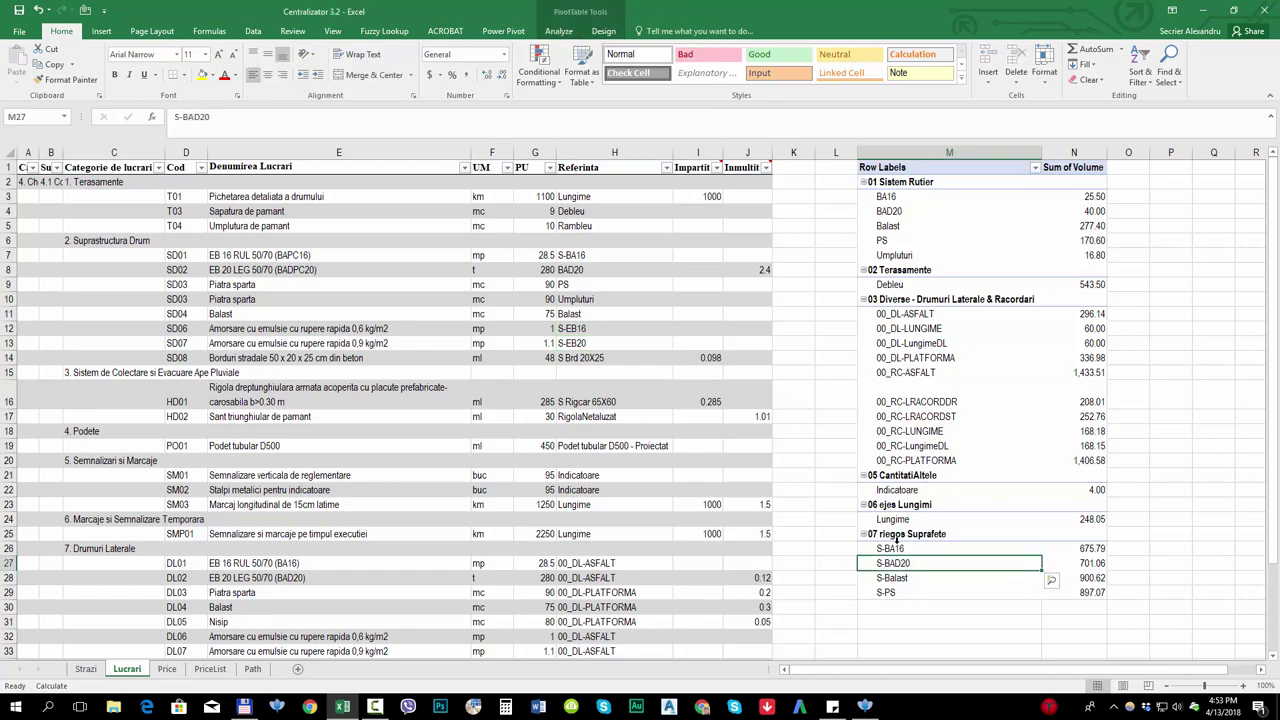
left_click(394, 357)
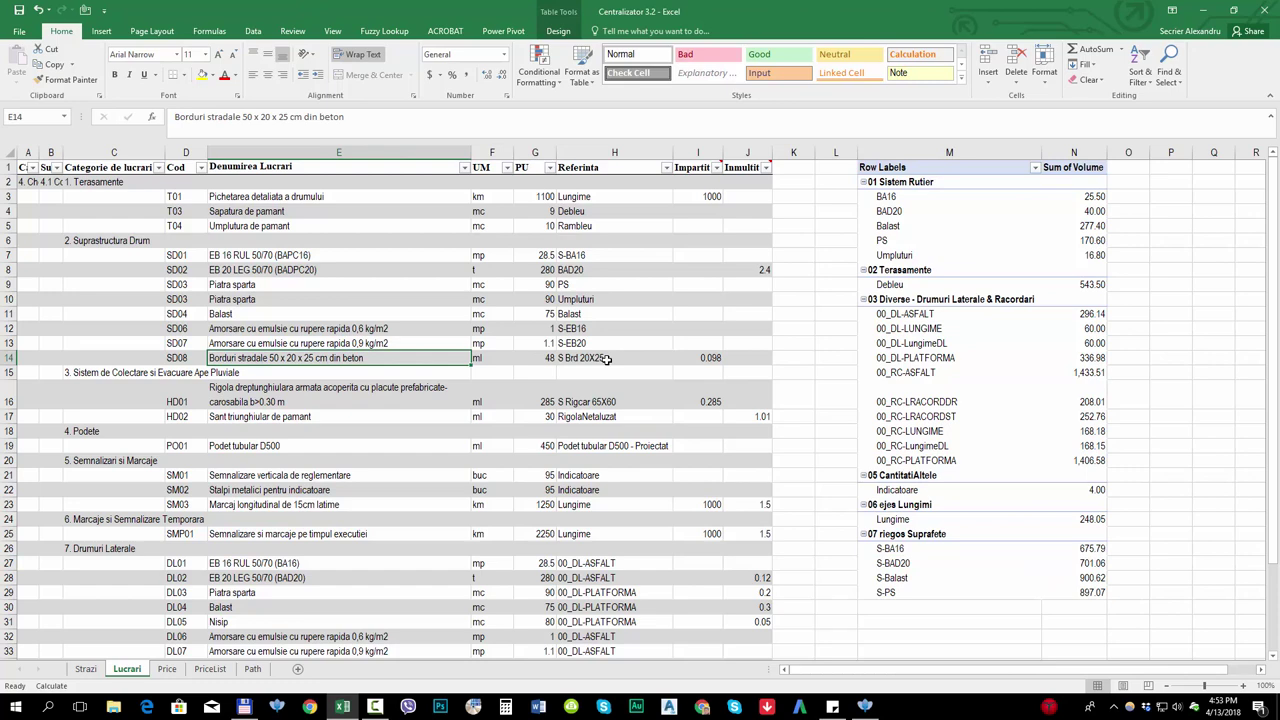
- Check the HD01, HD02 and PO01 items and the HD01 S Rigcar 65X60 reference against the pivot table's row labels
left_click(389, 402)
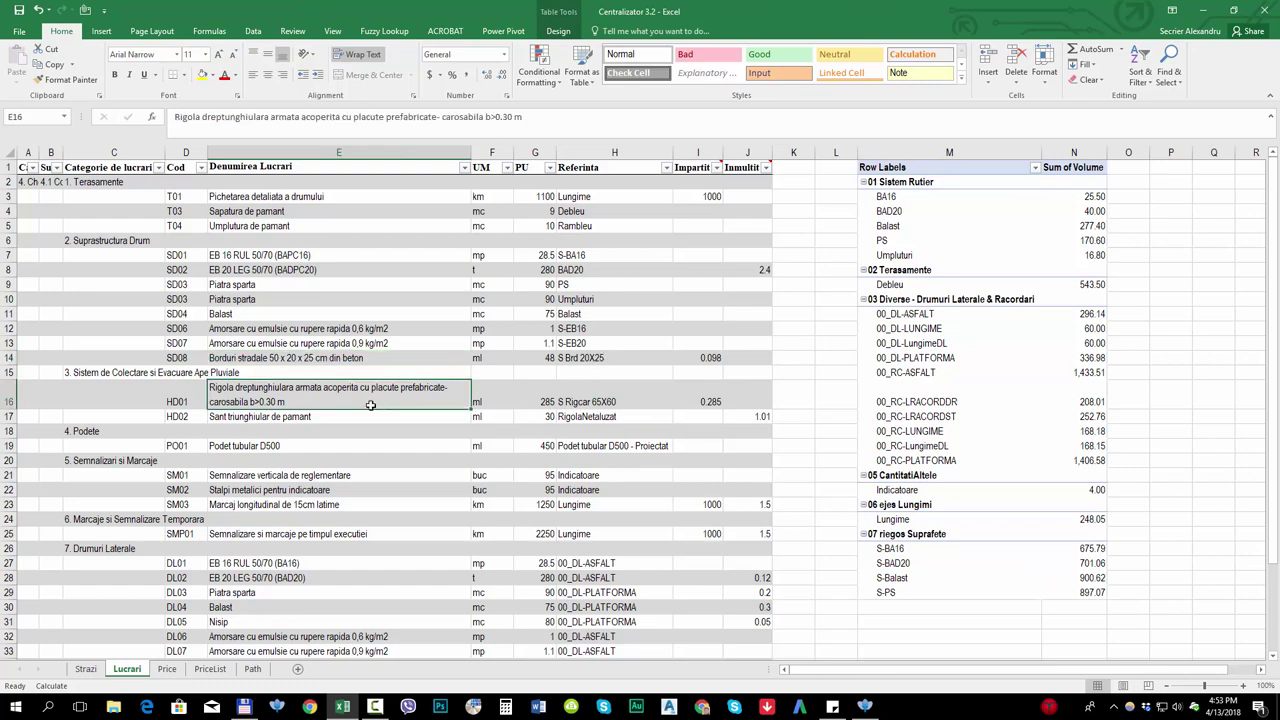
left_click(370, 416)
left_click(370, 400)
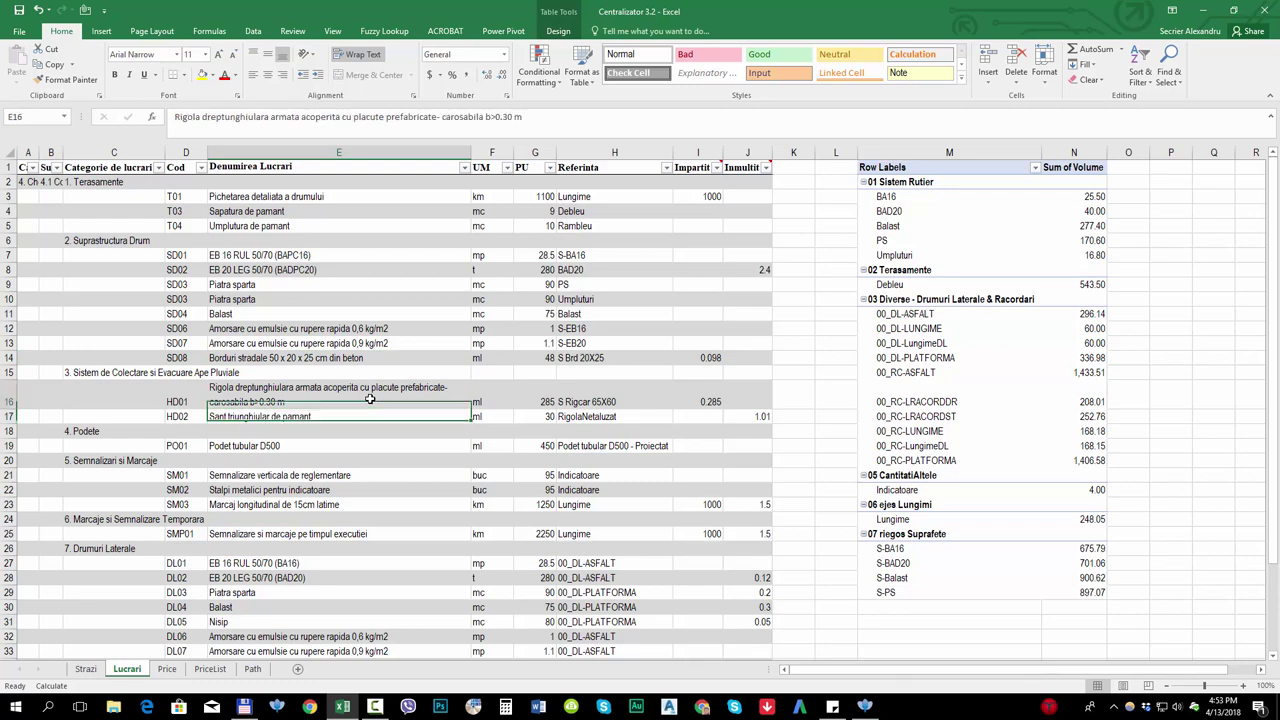
left_click(634, 416)
left_click(629, 401)
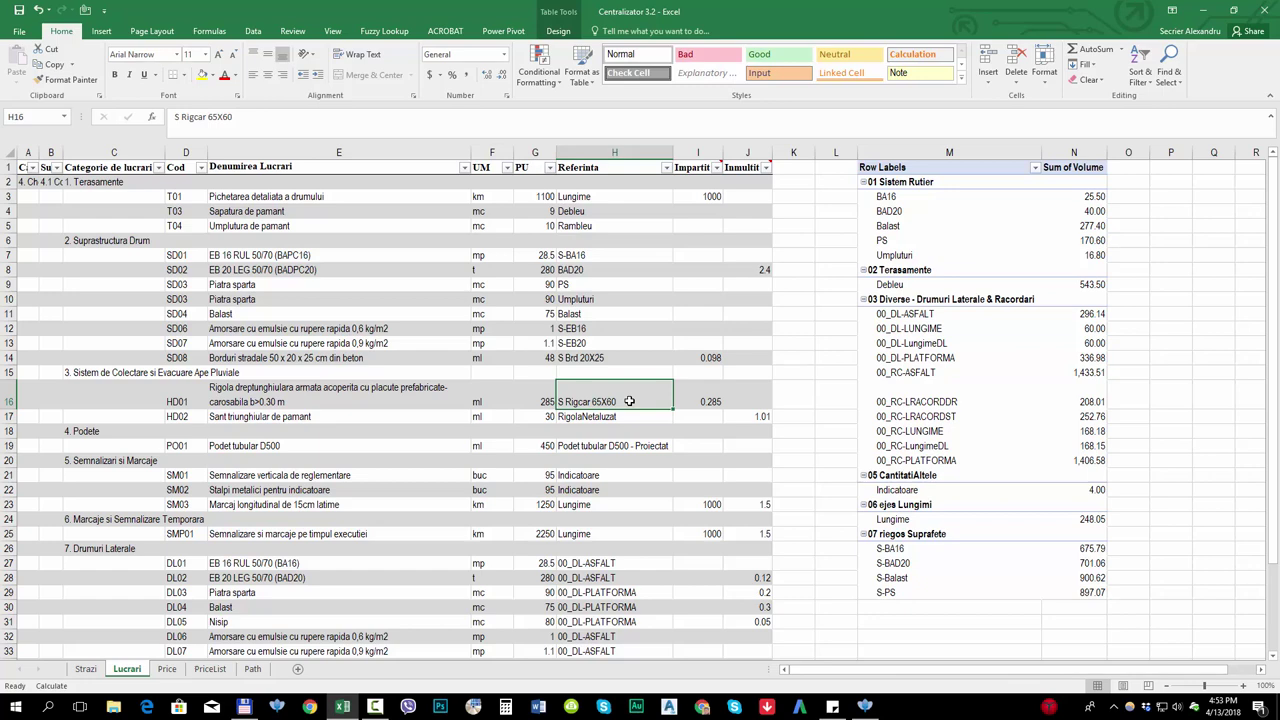
left_click(354, 449)
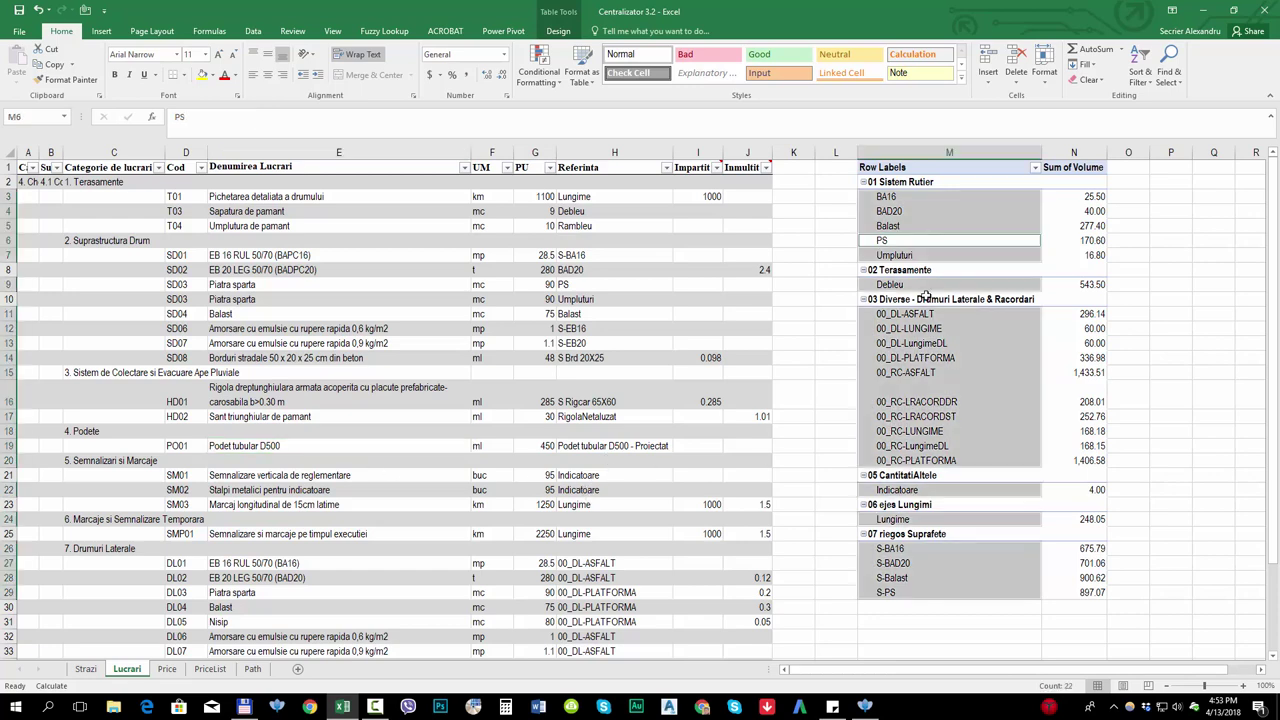
left_click(917, 396)
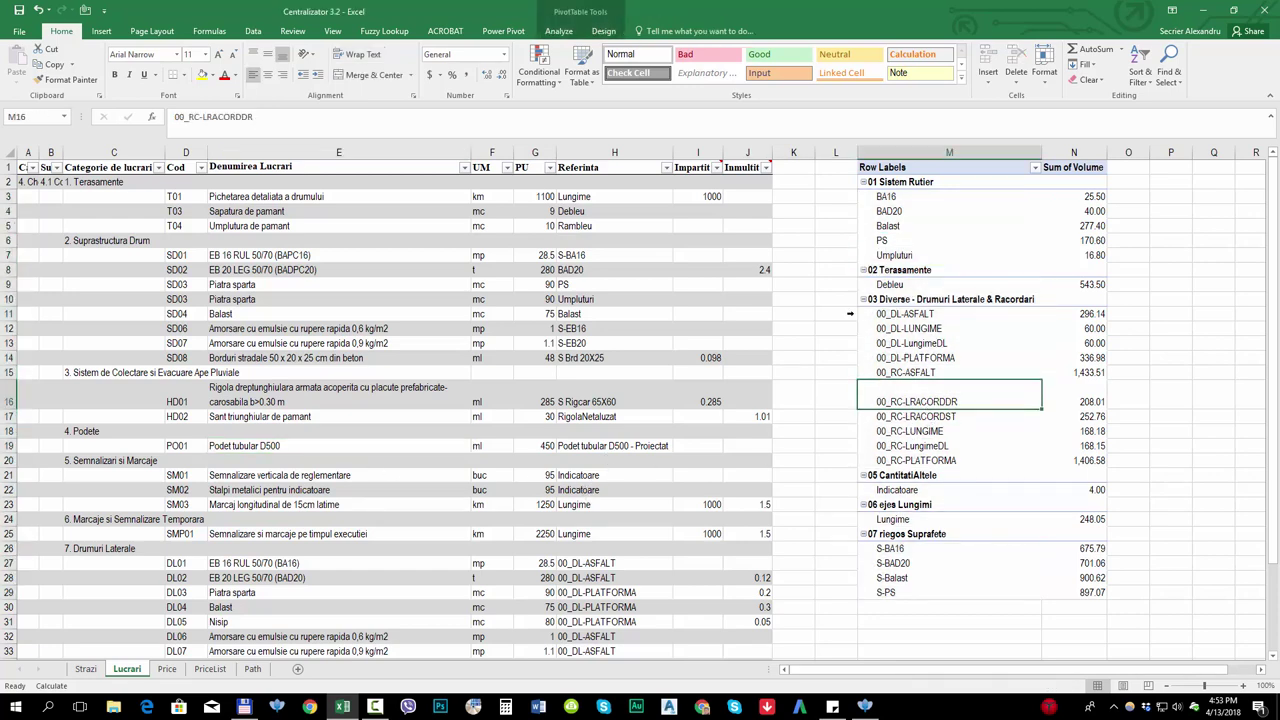
- Show the workbook queries, open 02 Terasamente in the Power Query Editor with the query list expanded, and view its Cantitati Terasamente step
left_click(253, 31)
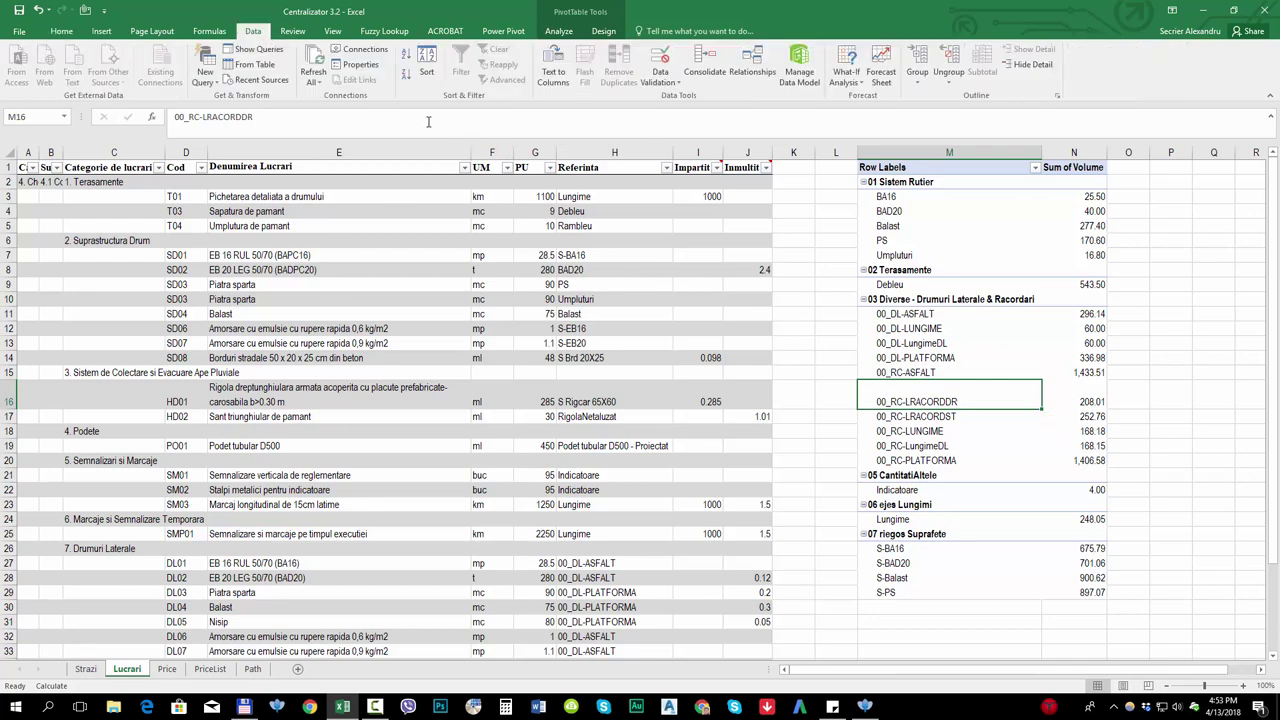
left_click(255, 49)
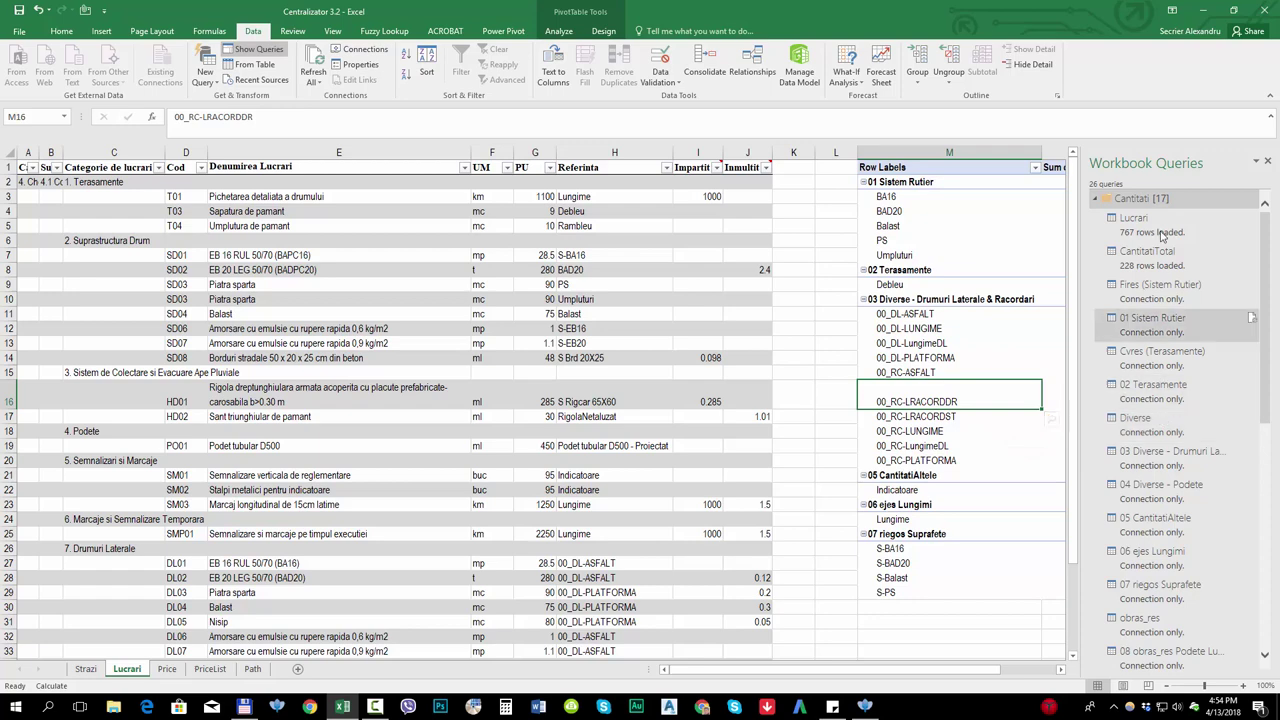
double_click(1158, 391)
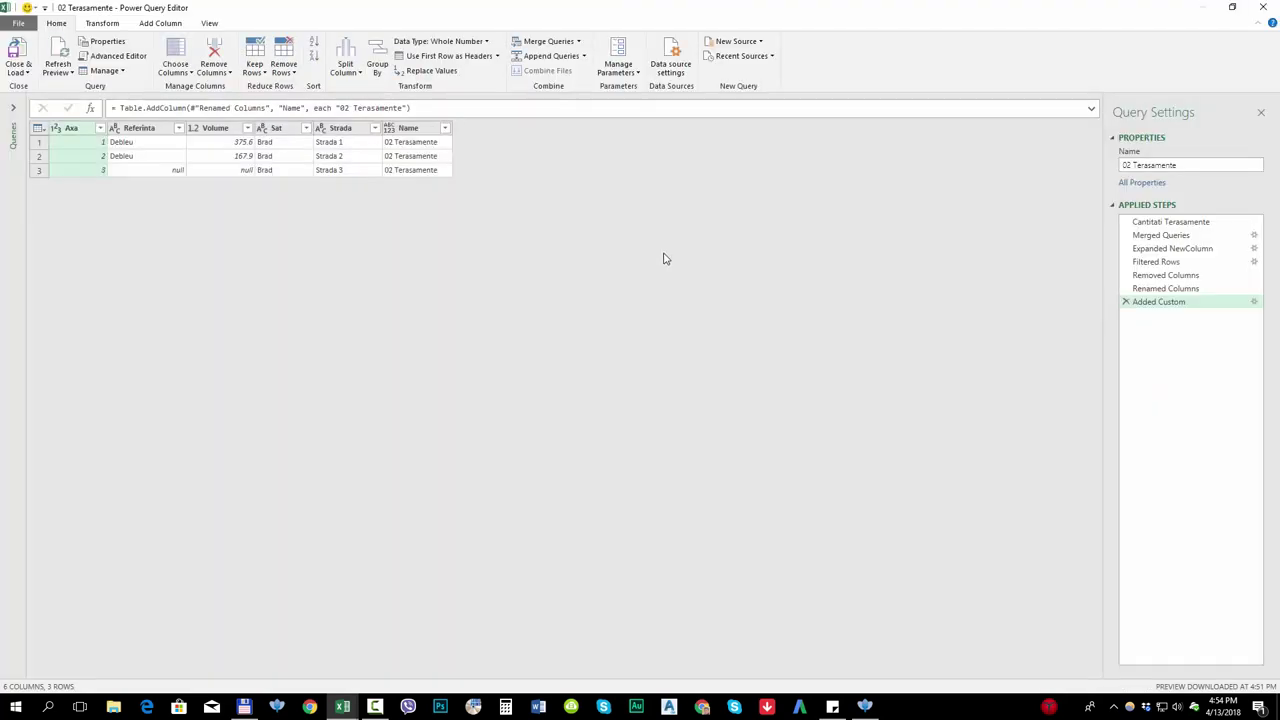
left_click(13, 107)
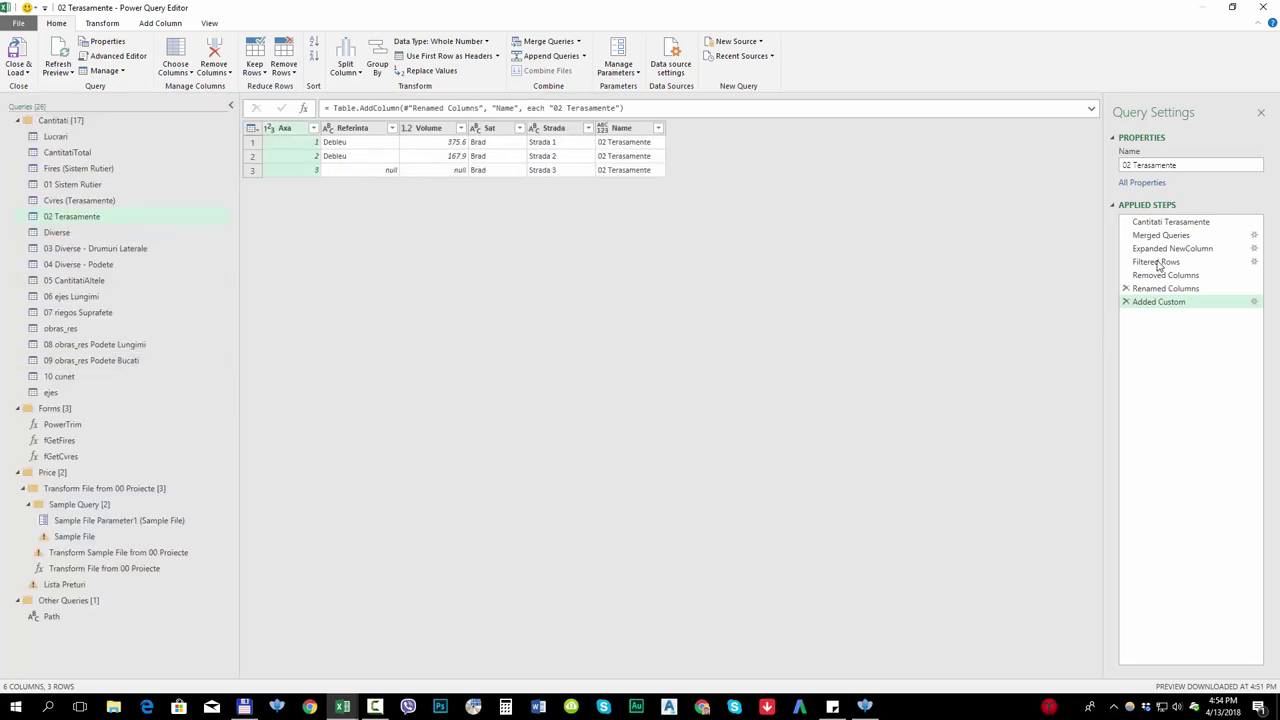
left_click(1166, 224)
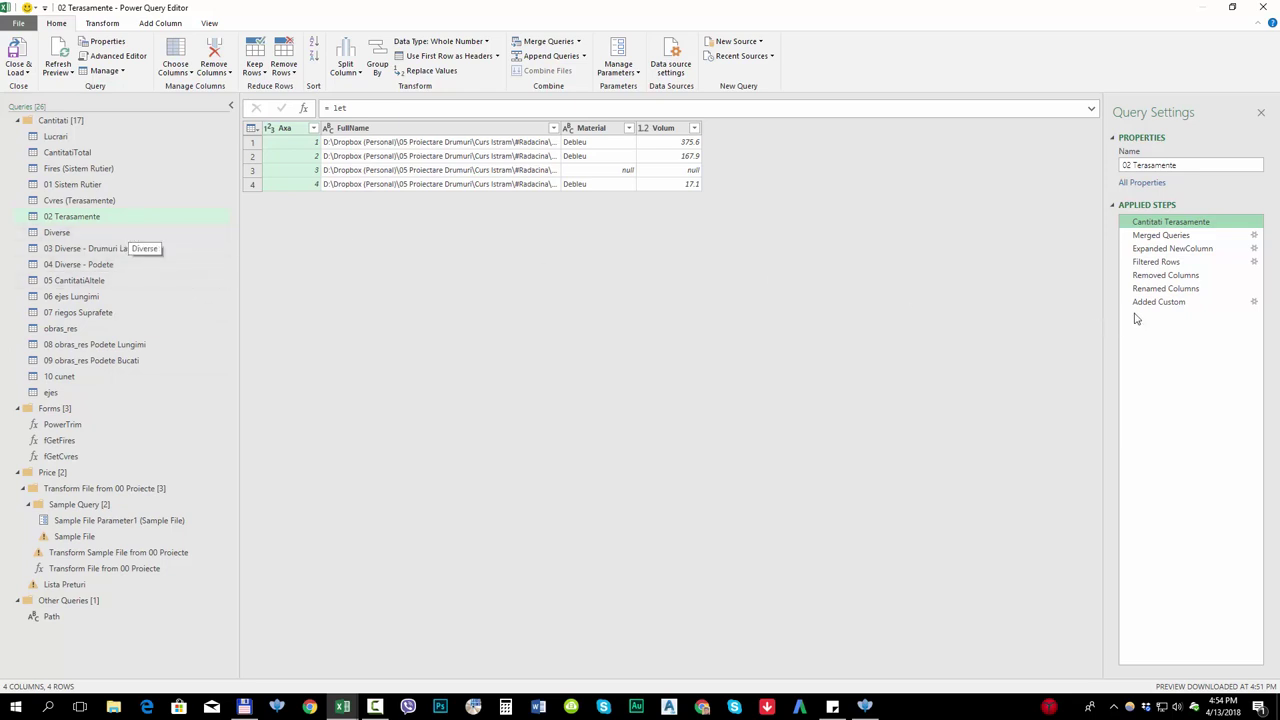
- View the 01 Sistem Rutier query, and examine the ejes query's Source step with its formula area expanded
key("Up")
key("Up")
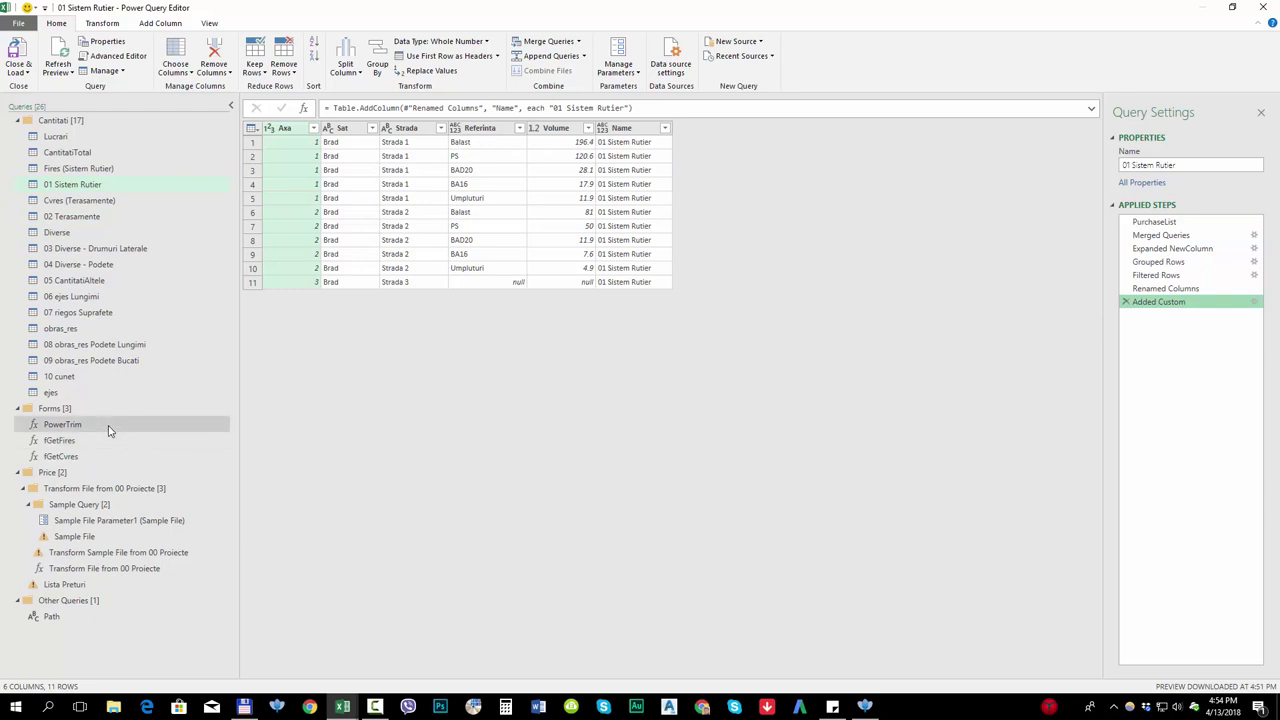
left_click(50, 392)
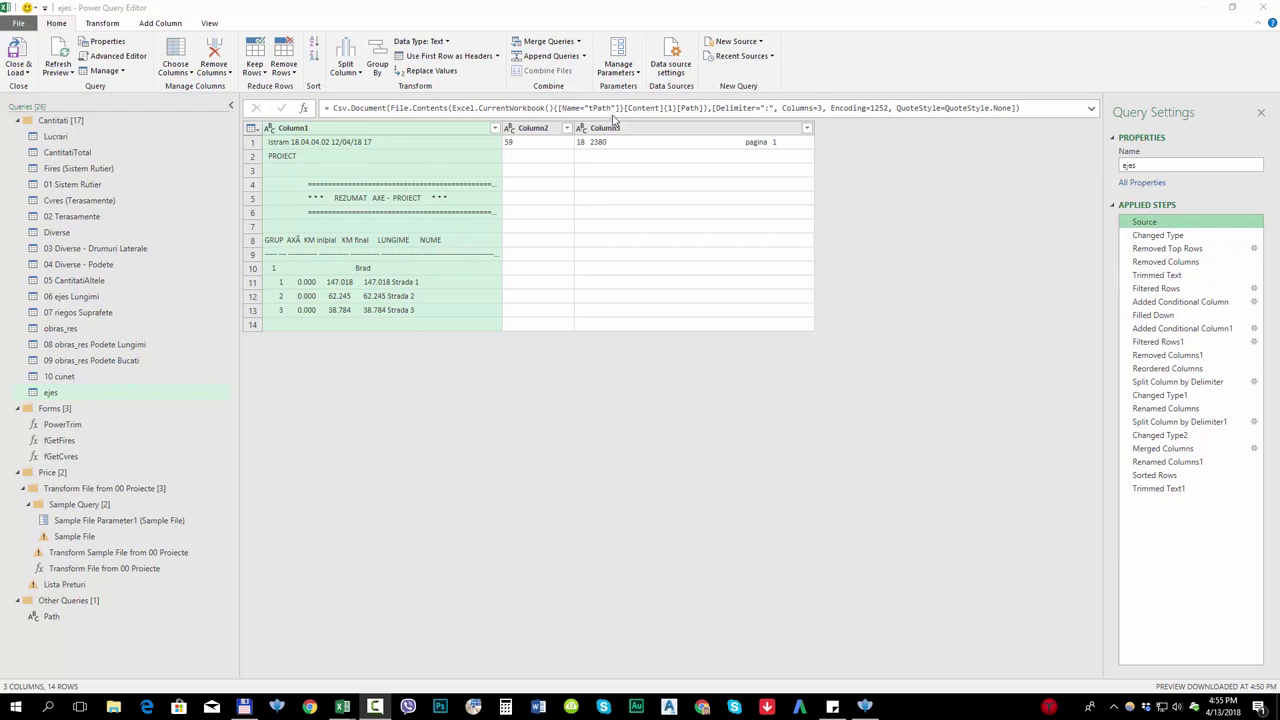
left_click(1091, 111)
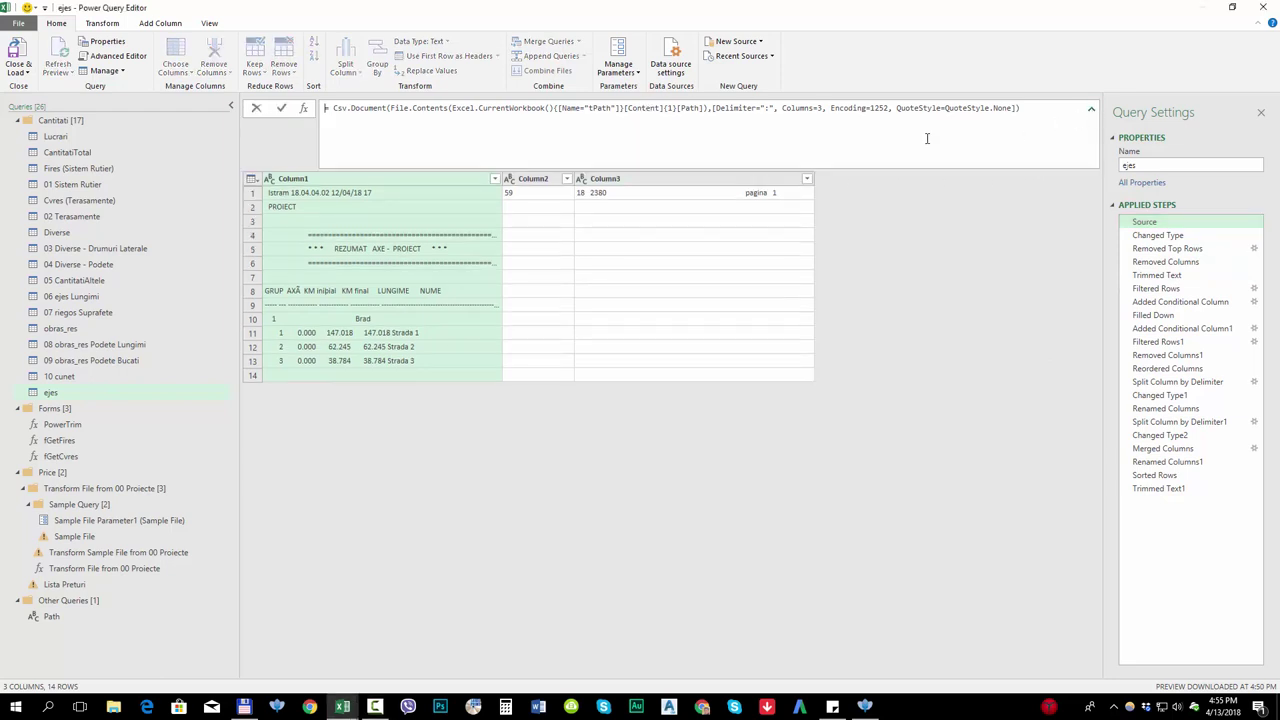
- Switch to Total Commander, open the res folder inside #Radacina, and look through its .res files
left_click(244, 707)
double_click(210, 288)
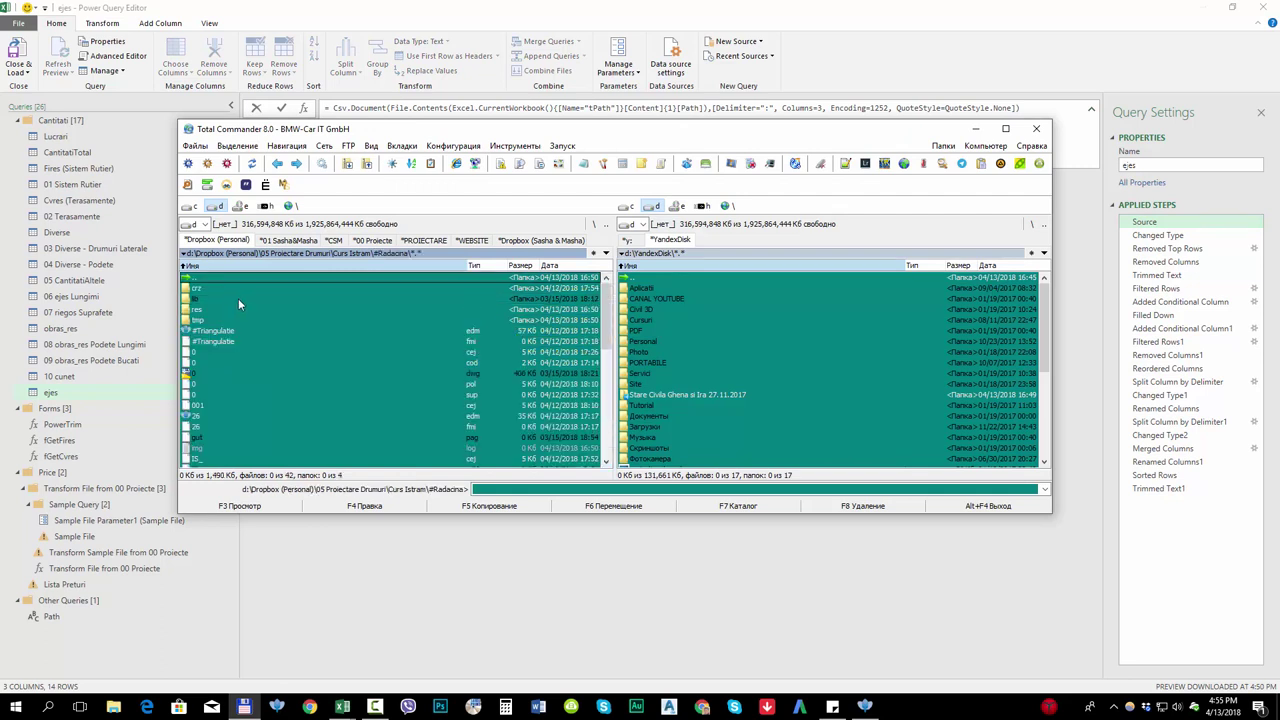
double_click(201, 309)
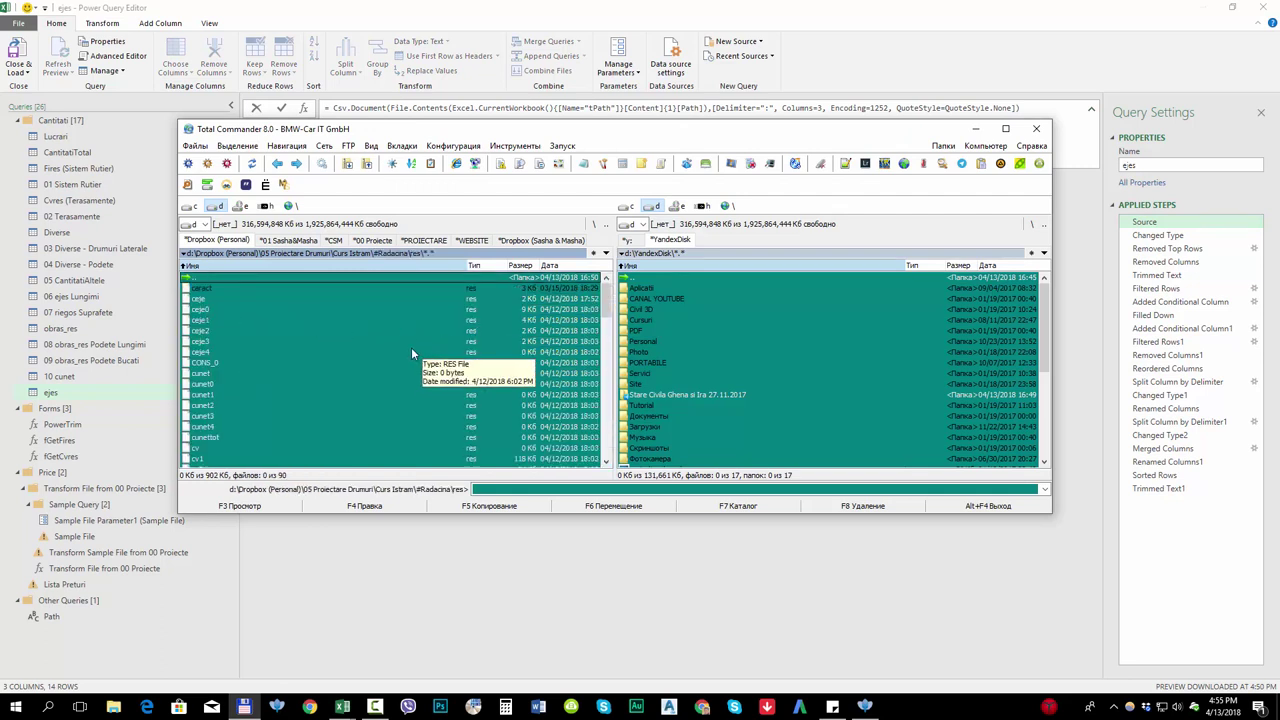
scroll(355, 370, "down", 3)
scroll(355, 374, "down", 5)
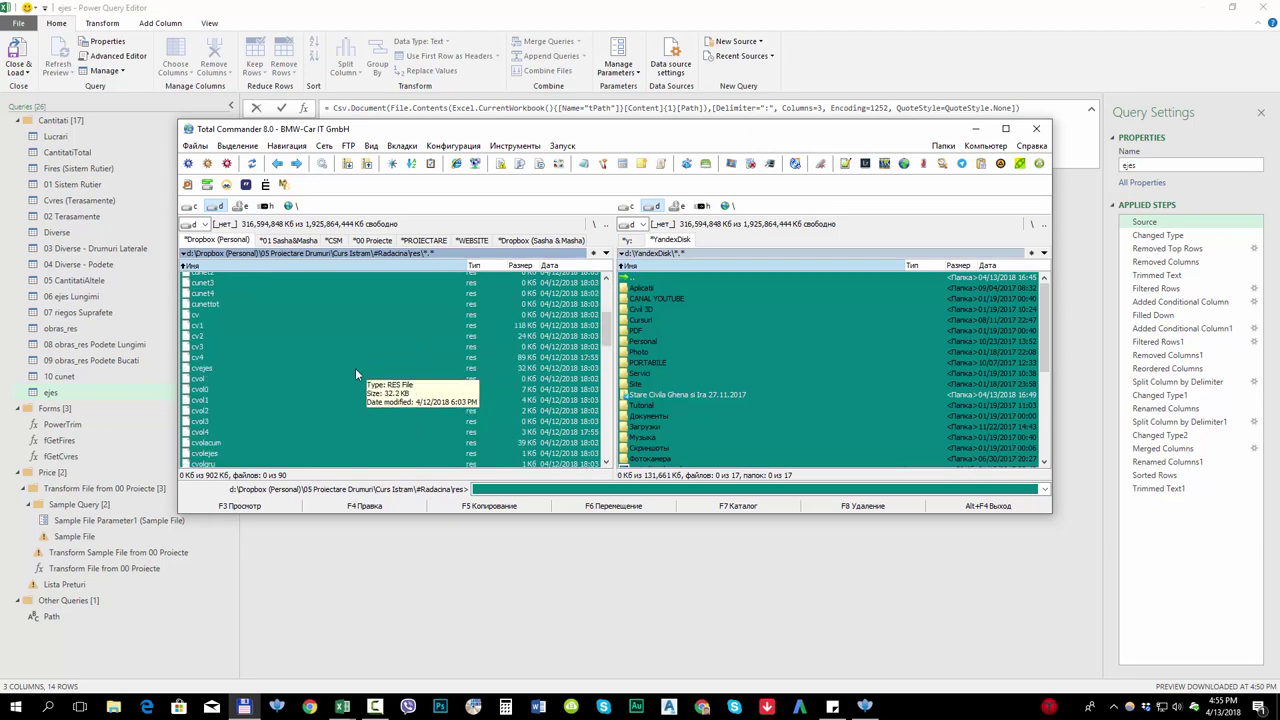
- Search the res folder for ejes, open ejes.res in Notepad++ to compare its contents, and return to the ejes query
left_click(522, 163)
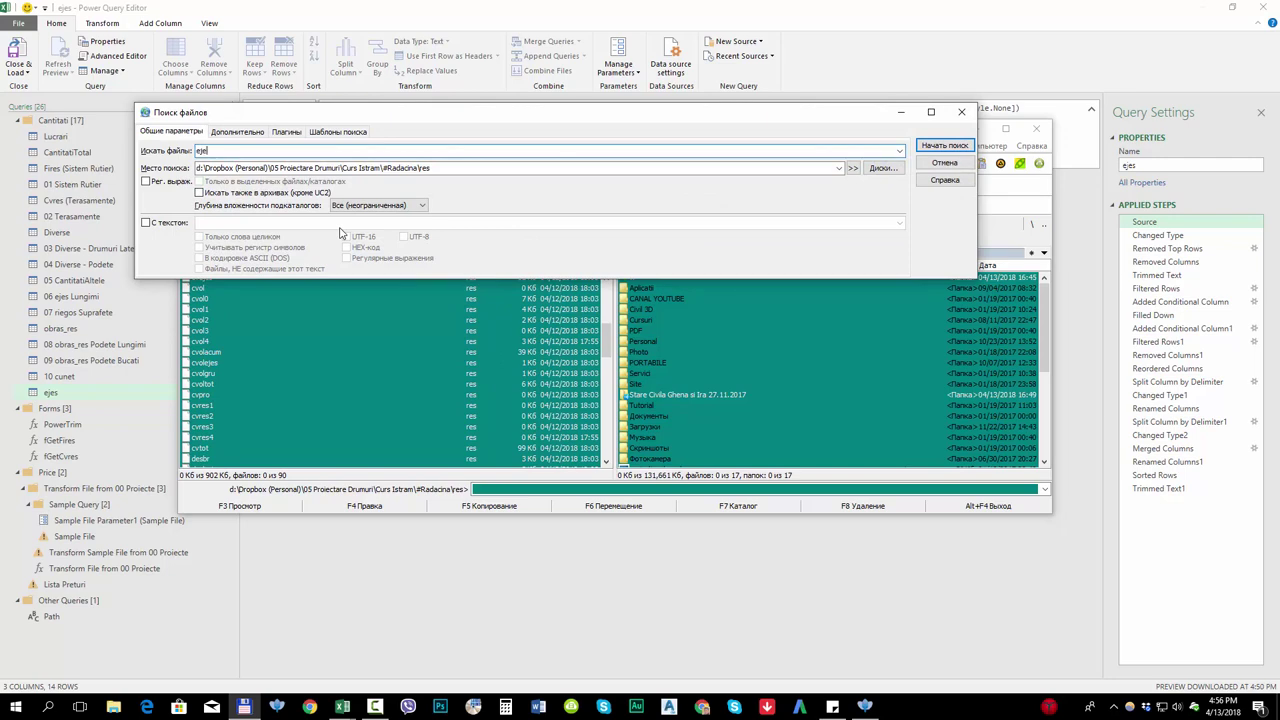
key("Return")
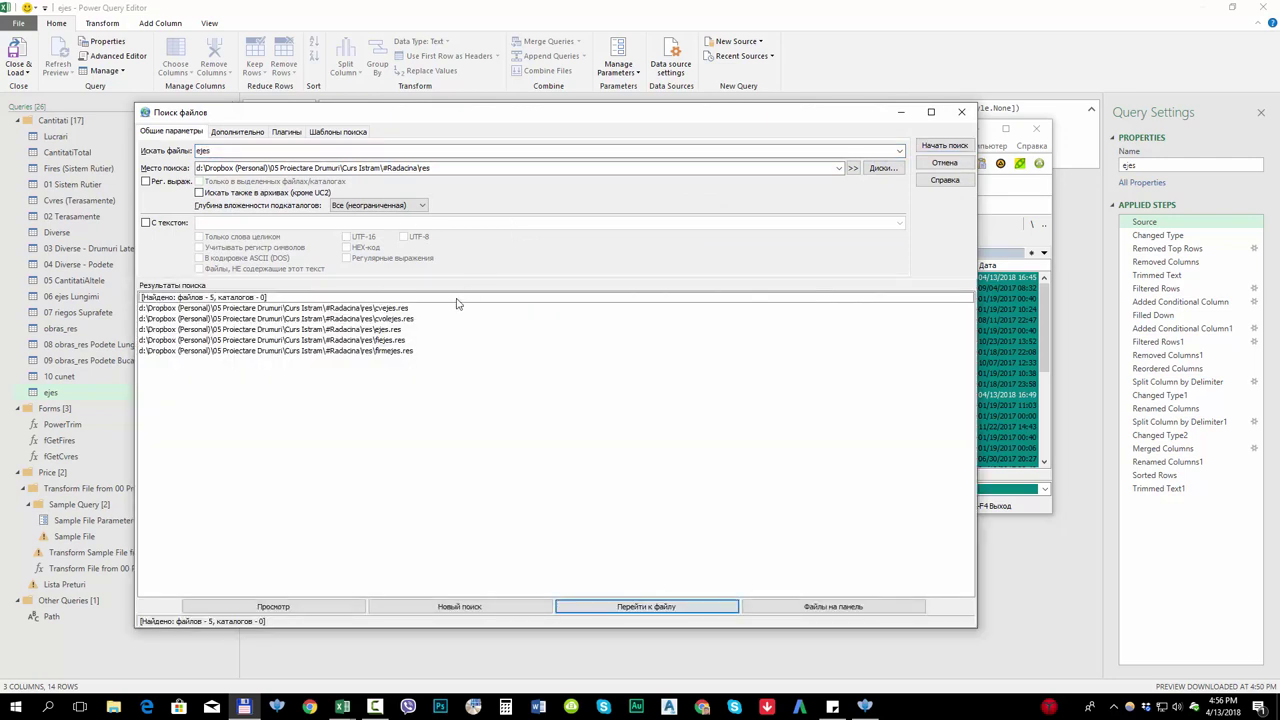
double_click(418, 329)
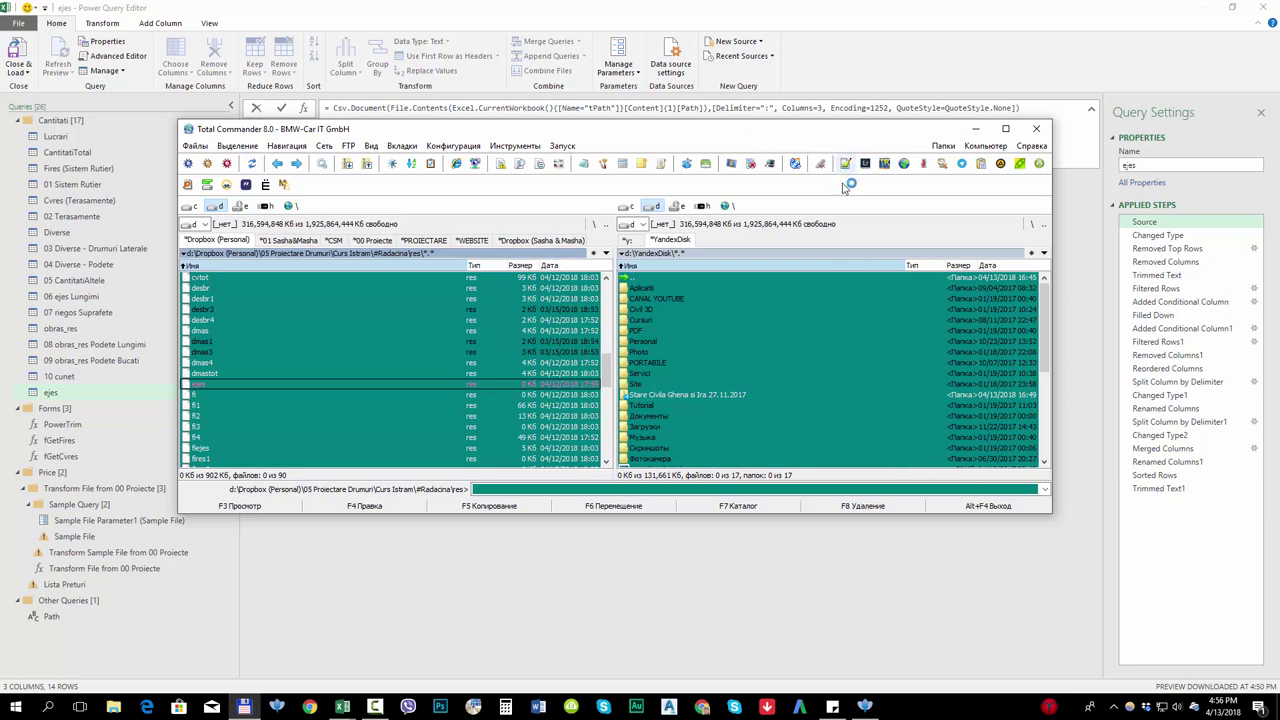
key("F4")
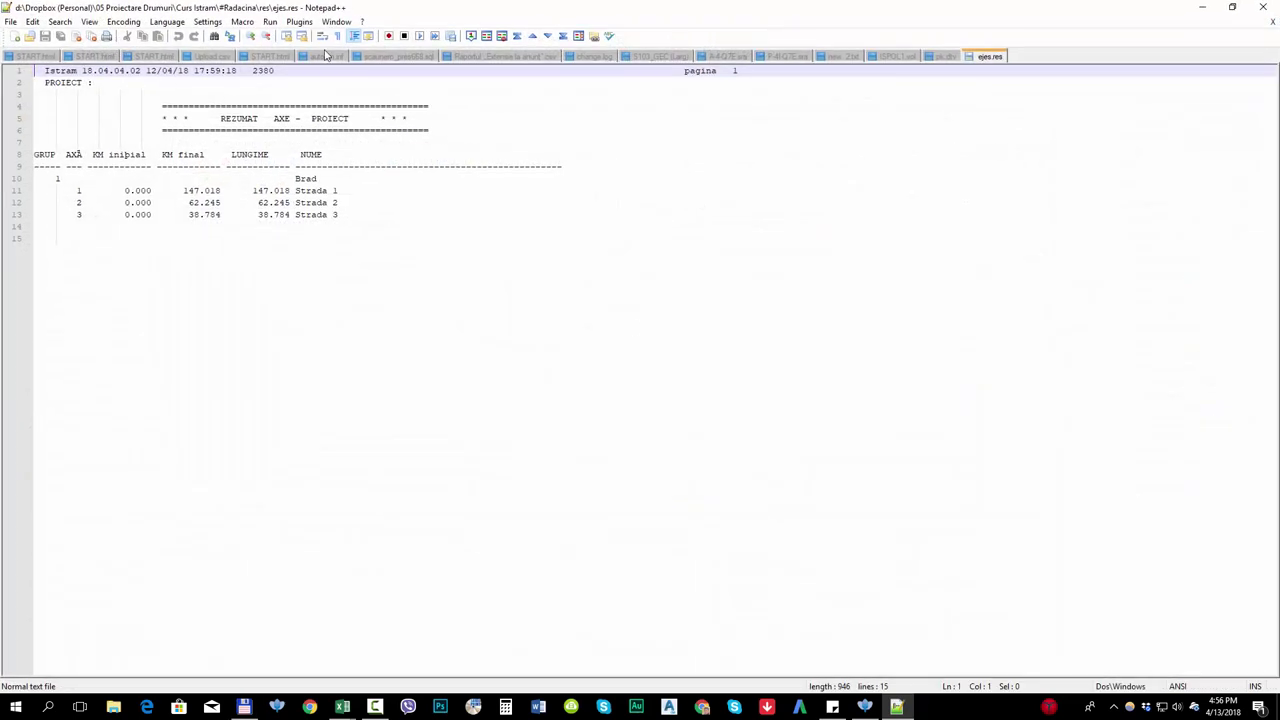
left_click_drag(468, 10, 505, 125)
left_click(750, 594)
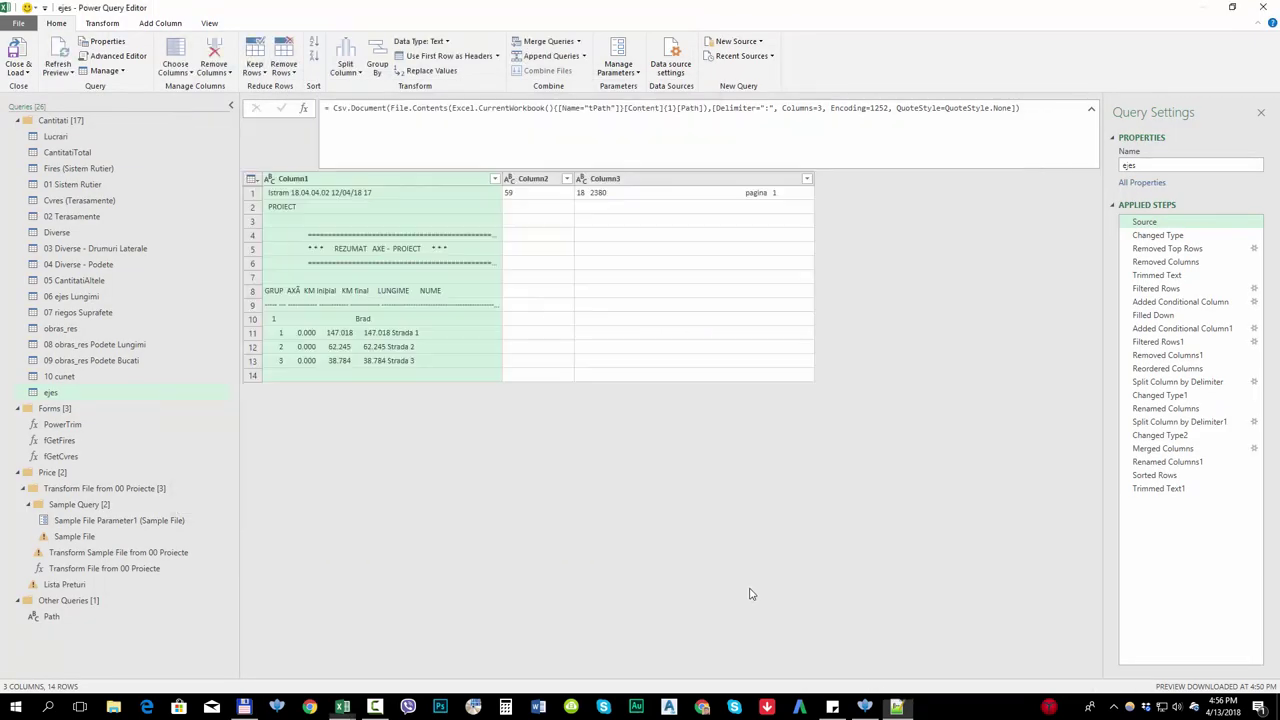
- Go through the ejes query's applied steps from Changed Type to Trimmed Text1, examining how the axis table is transformed
left_click(1172, 238)
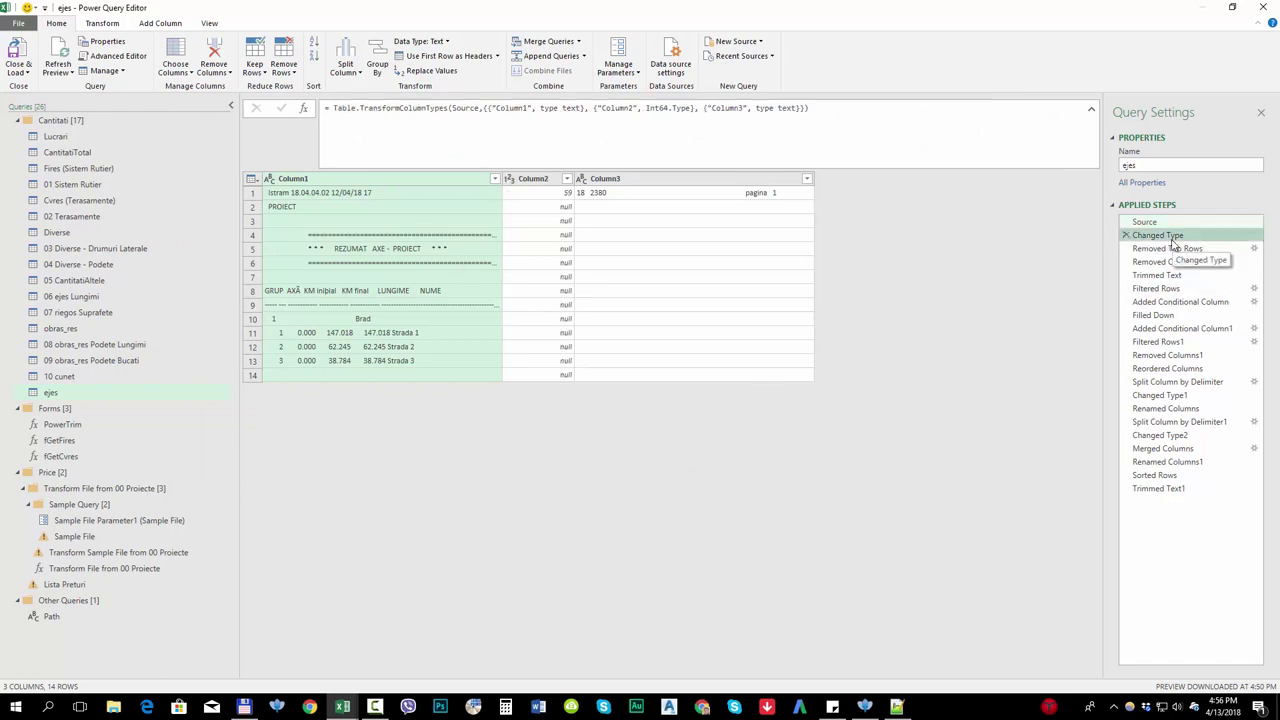
left_click(1175, 248)
left_click(1174, 261)
left_click(1173, 275)
left_click(1172, 288)
left_click(1172, 301)
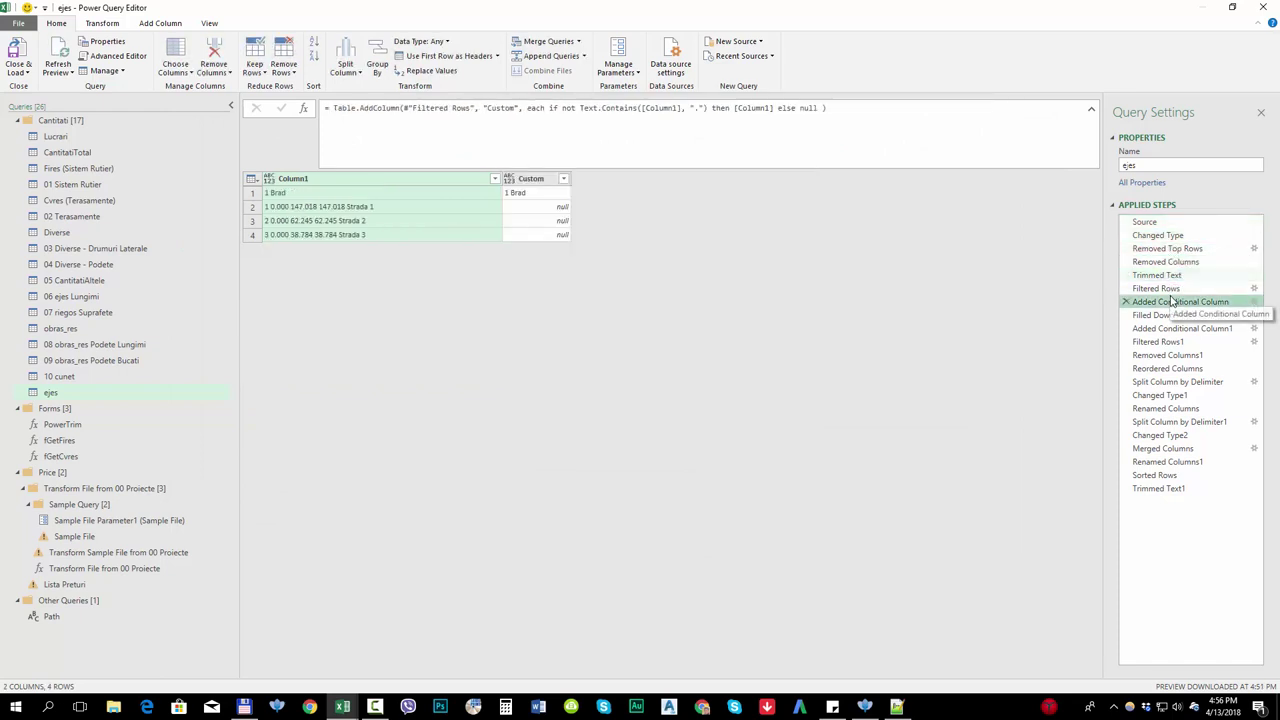
left_click(1172, 315)
left_click(1172, 328)
left_click(1172, 341)
left_click(1172, 355)
left_click(1172, 368)
left_click(1172, 381)
left_click(1172, 395)
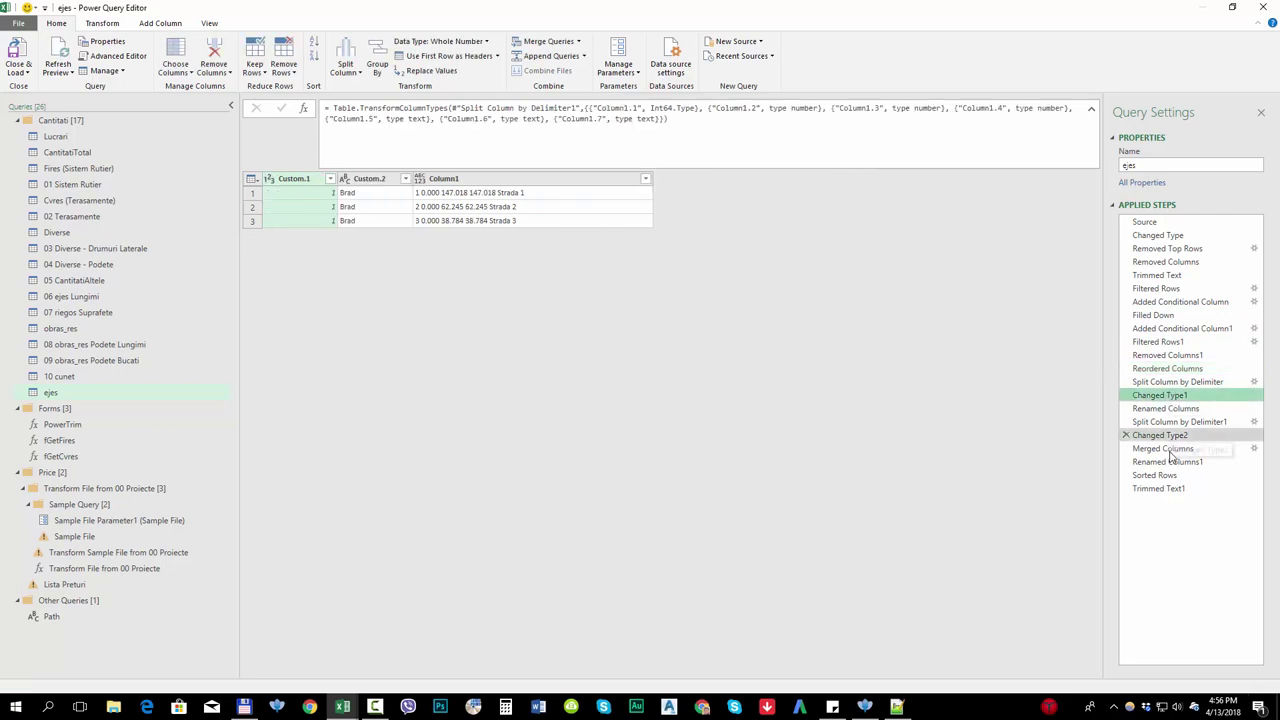
left_click(1172, 448)
left_click(1172, 461)
left_click(1172, 475)
left_click(1172, 488)
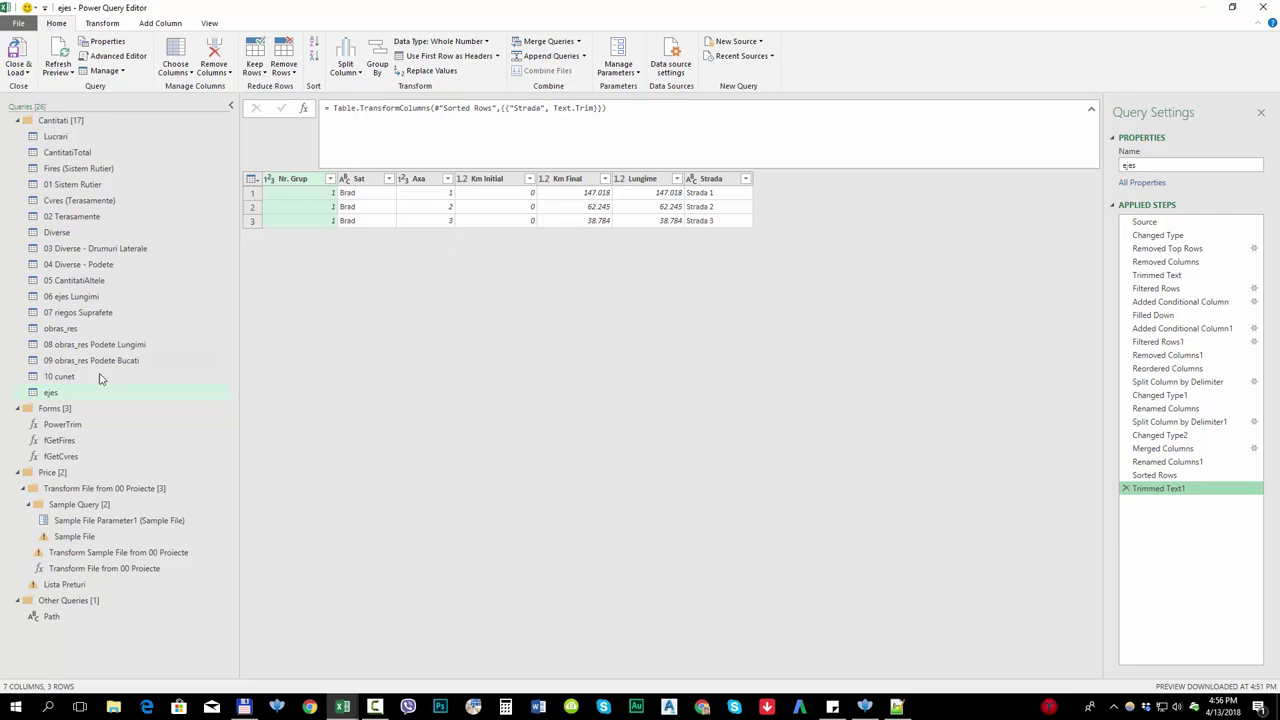
- Review the Cantitati query results, including 01 Sistem Rutier, 03 Diverse - Drumuri Laterale, 05 CantitatiAltele and 04 Diverse - Podete, ending on 02 Terasamente
left_click(85, 185)
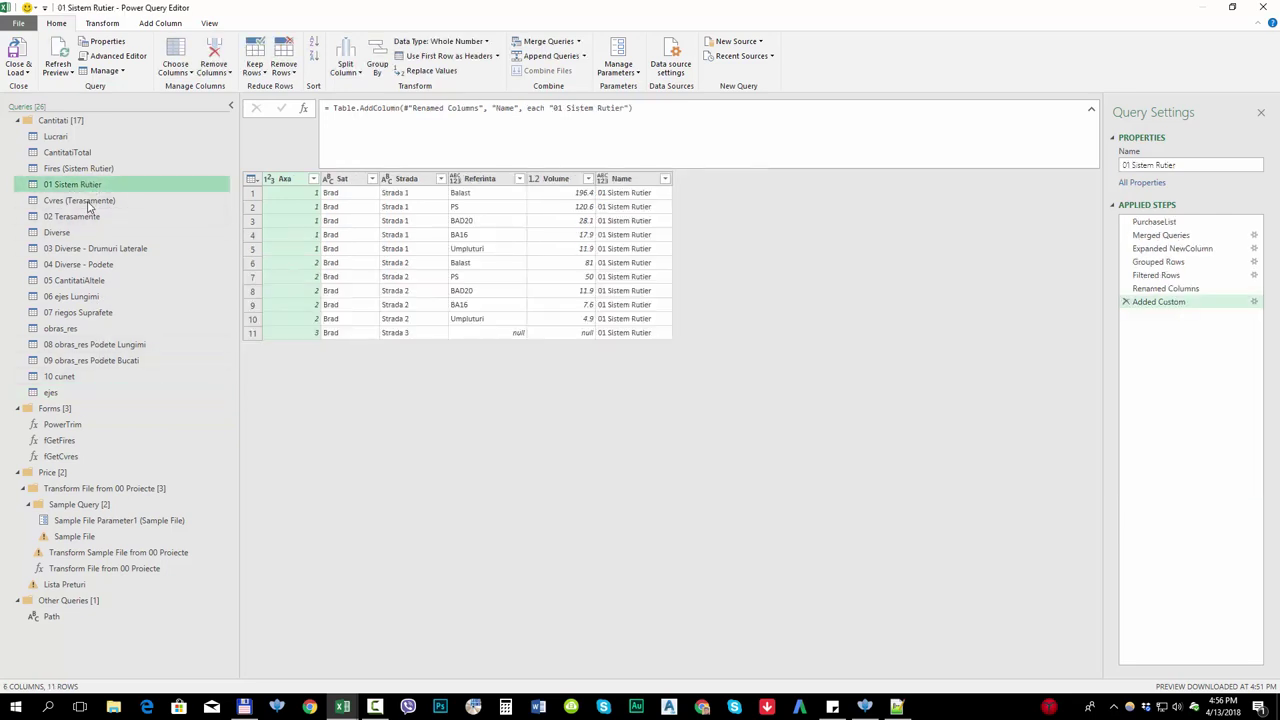
left_click(88, 202)
left_click(85, 217)
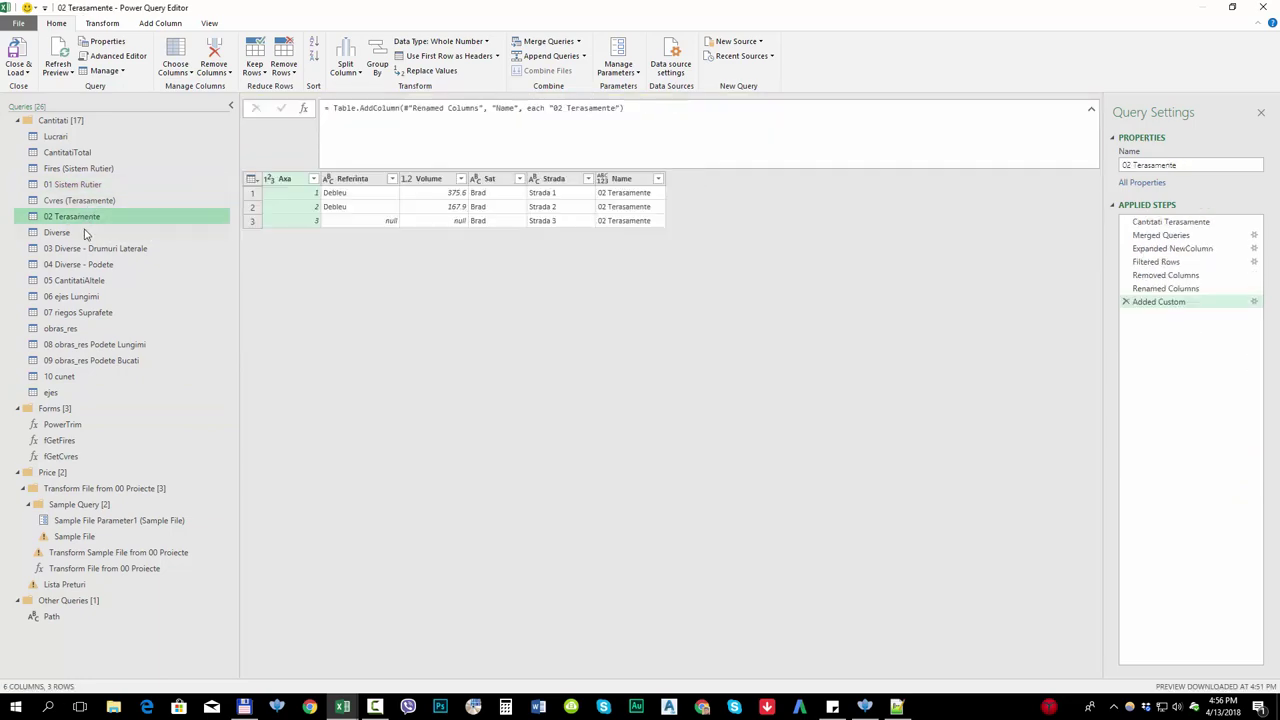
left_click(85, 233)
left_click(90, 249)
left_click(80, 281)
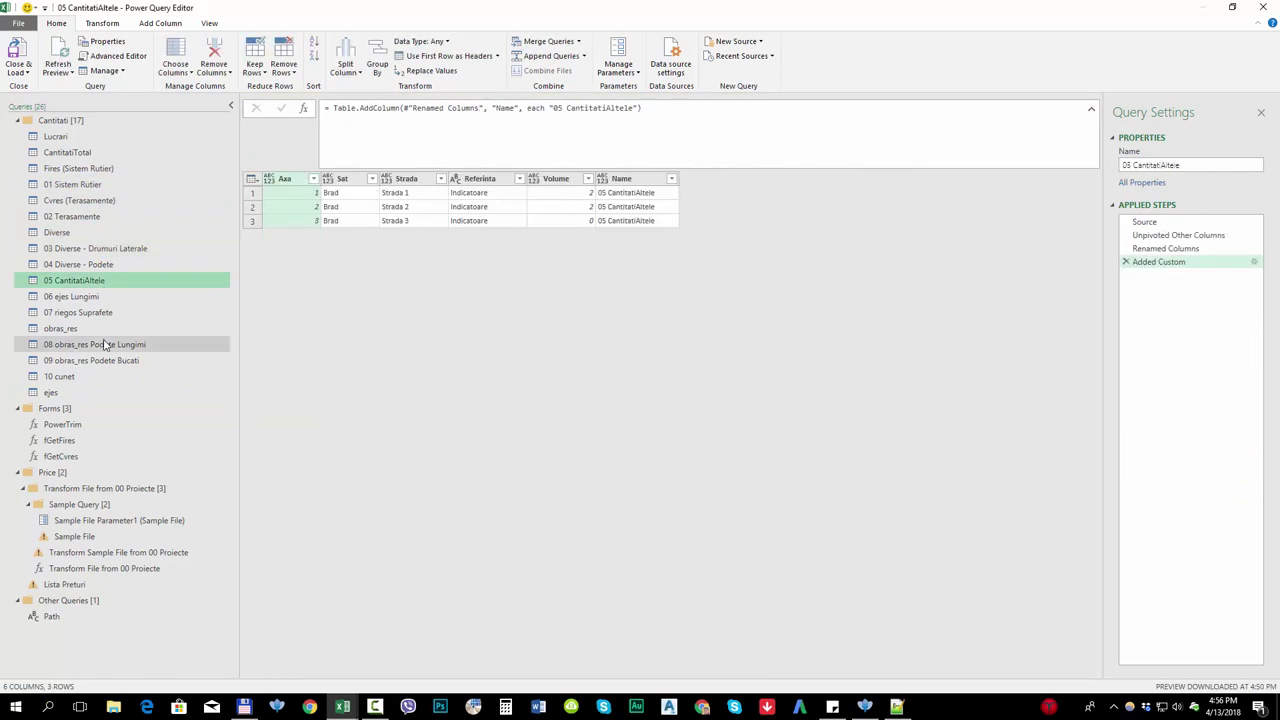
left_click(105, 344)
left_click(105, 264)
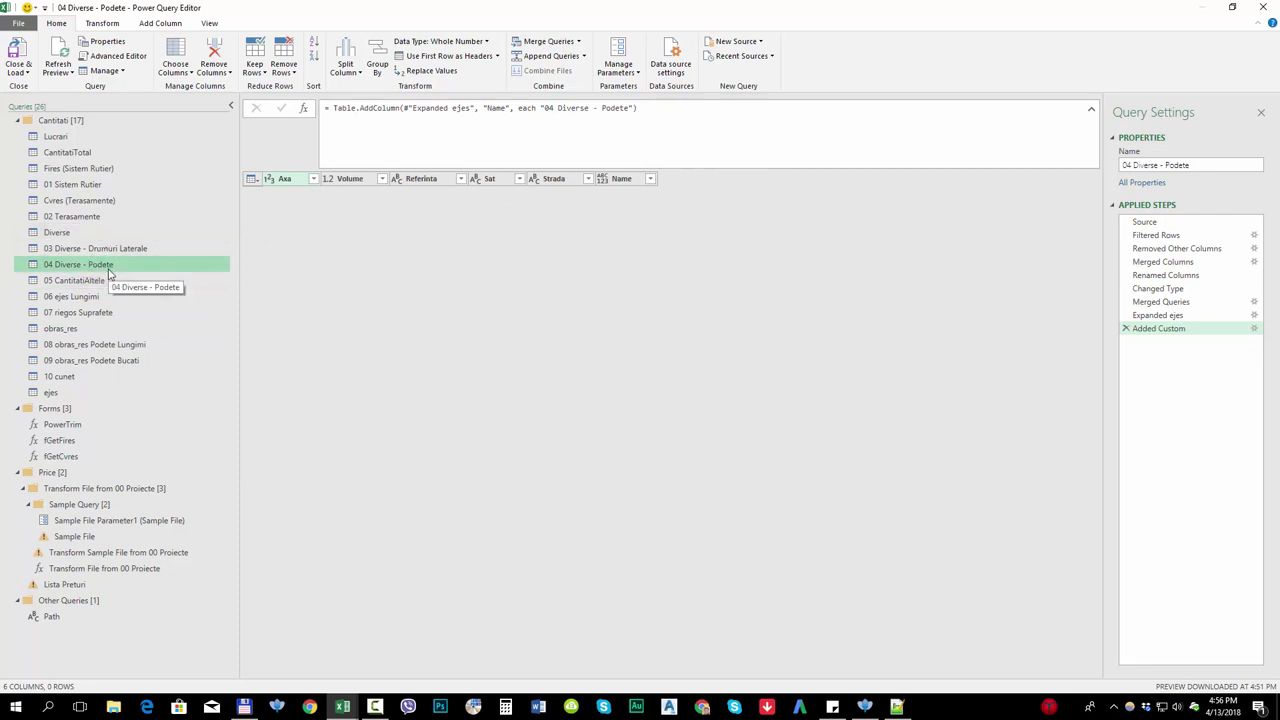
left_click(88, 217)
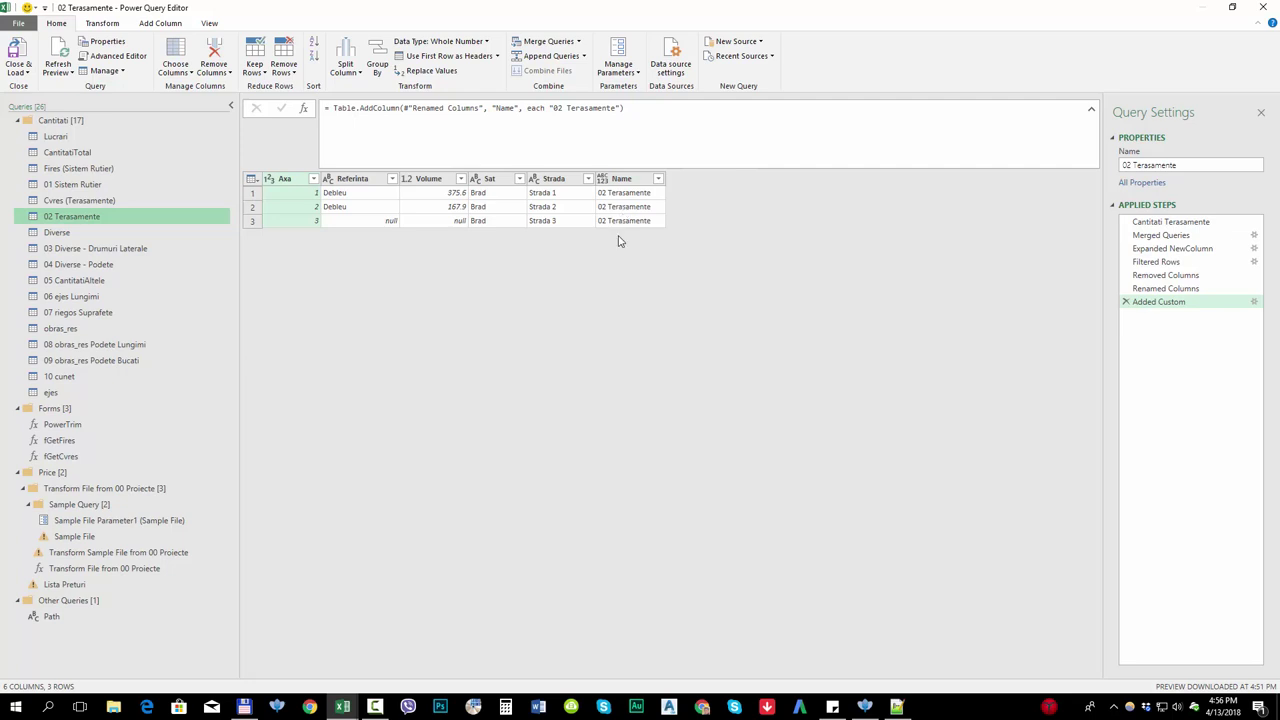
- Close the Power Query Editor and load the queries back into the Centralizator 3.2 workbook
left_click(19, 72)
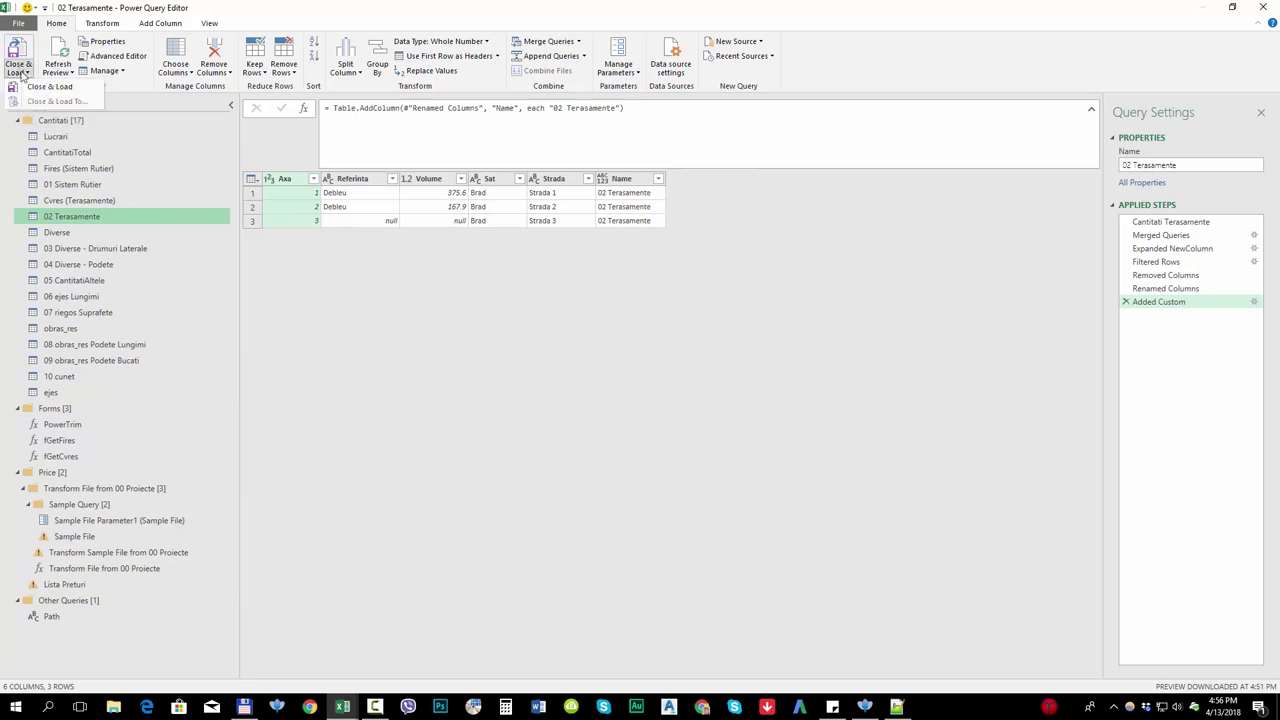
left_click(28, 88)
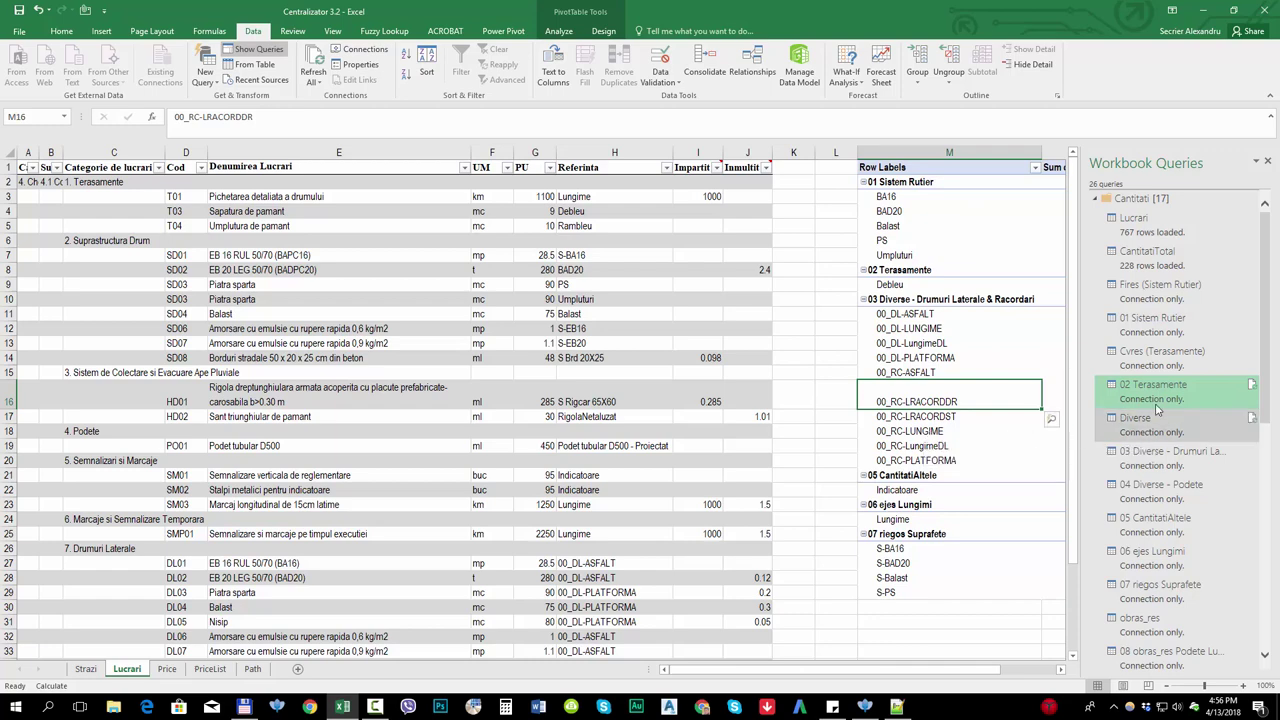
mouse_move(1173, 398)
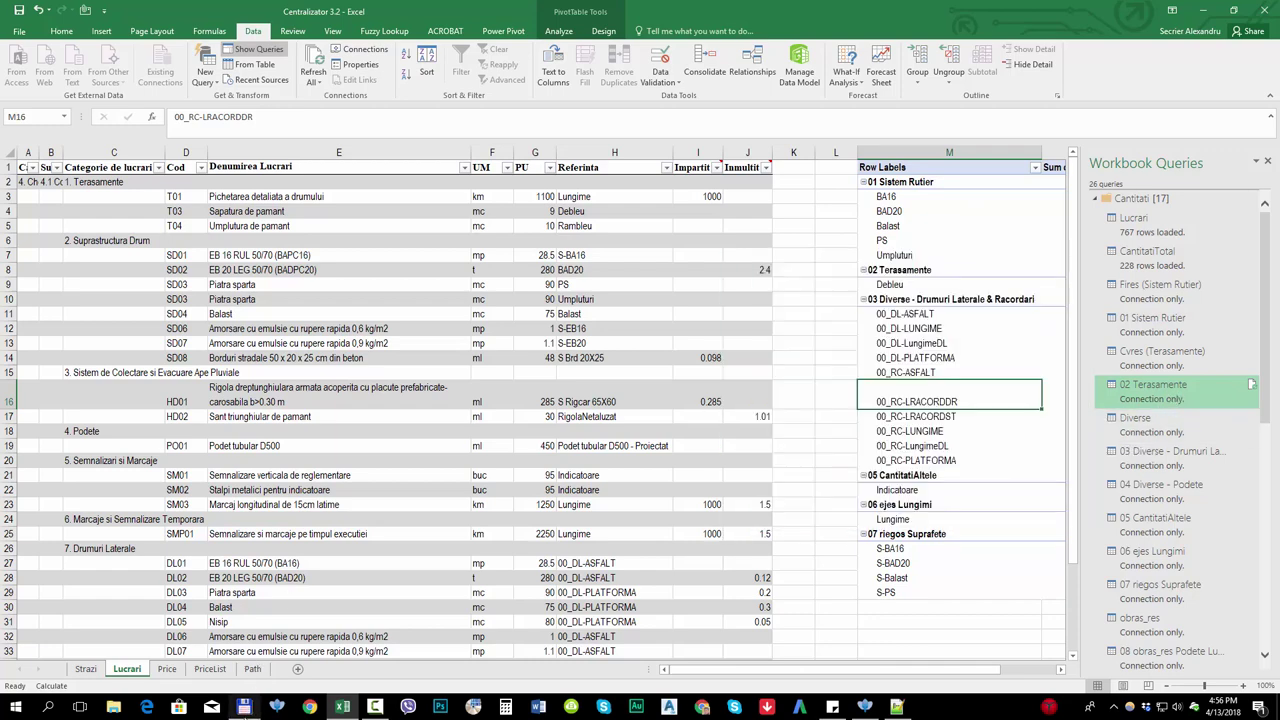
- Switch to Total Commander and go up from the res folder to the Curs Istram folder
left_click(244, 707)
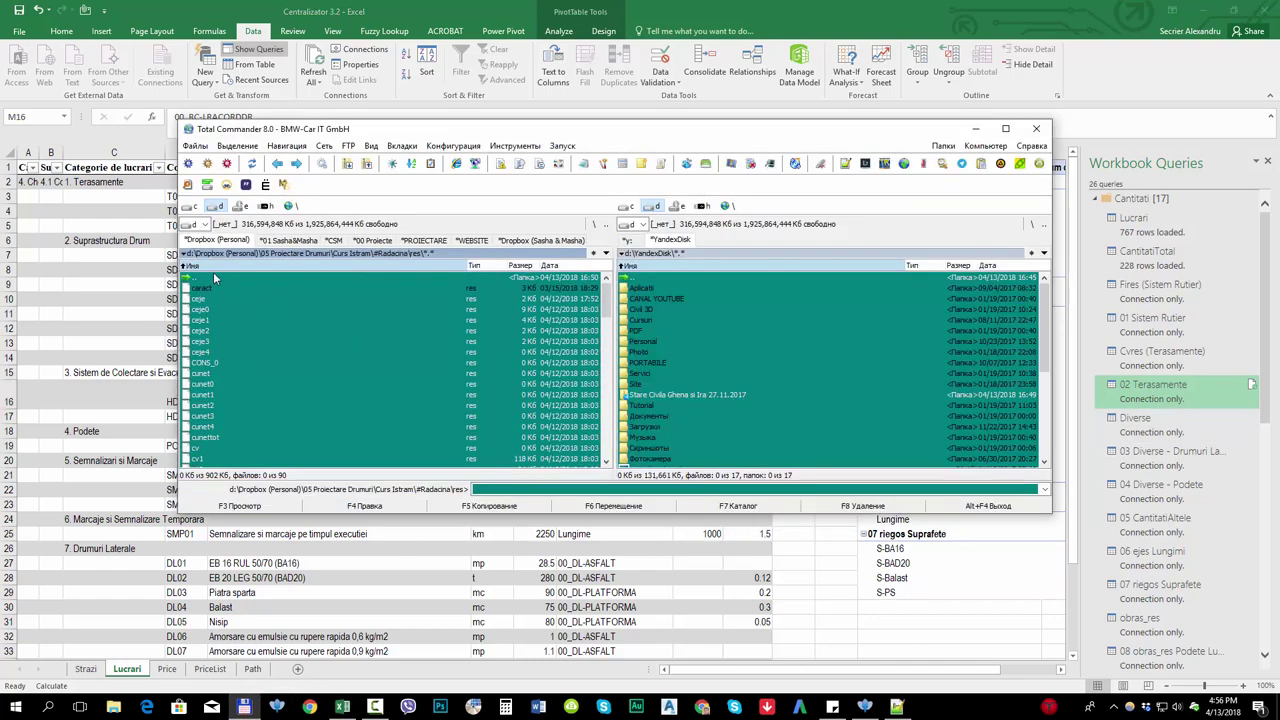
double_click(213, 274)
double_click(212, 277)
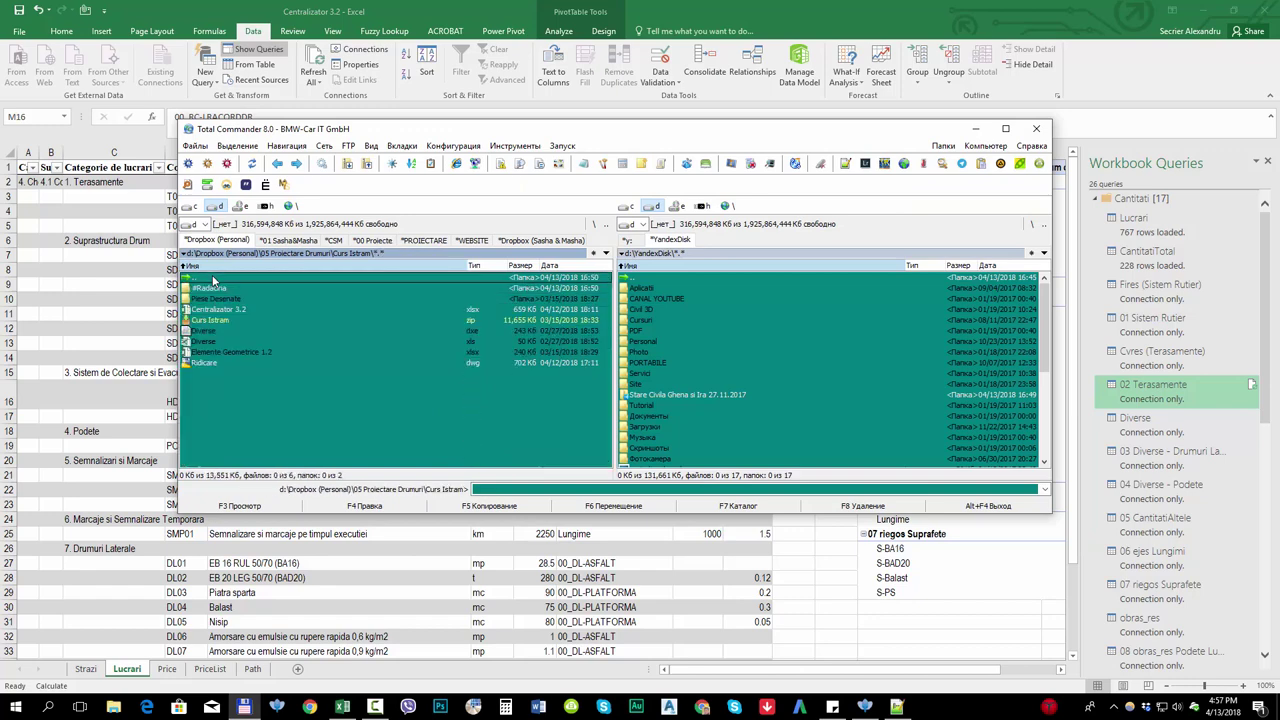
- Switch back to the Centralizator 3.2 workbook in Excel and review the Price and Lucrari sheets
left_click(210, 342)
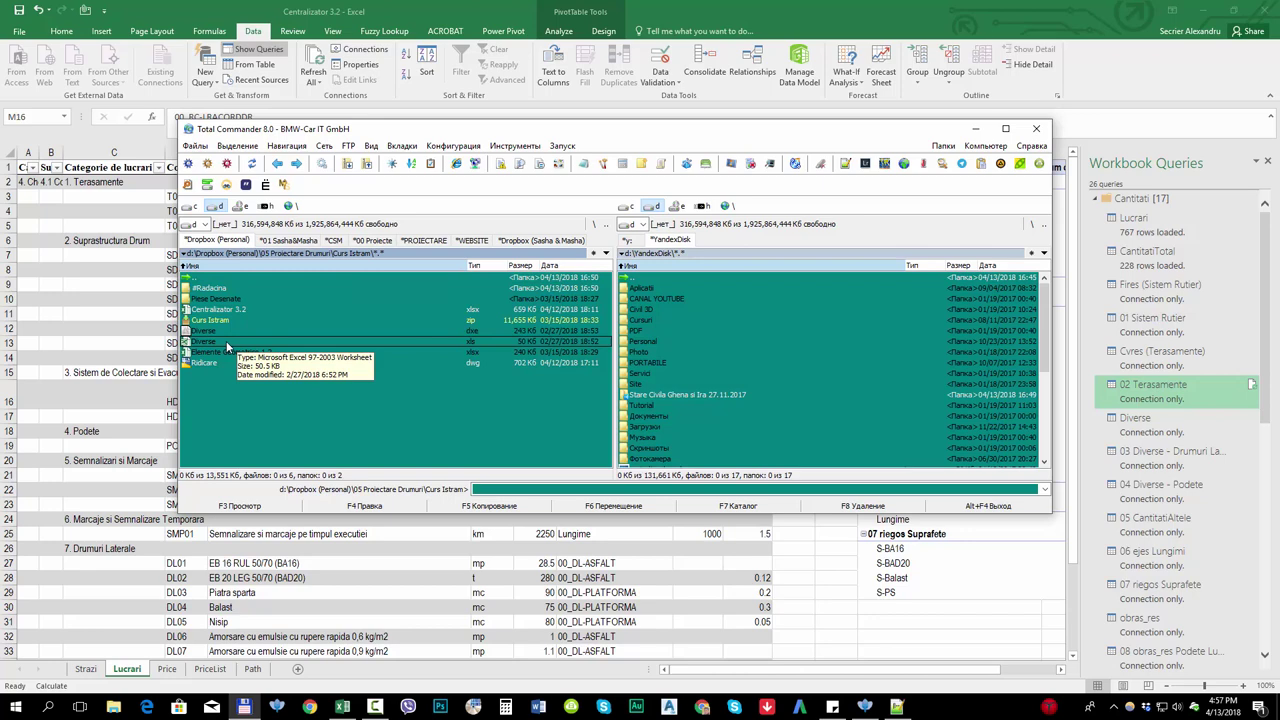
key("alt+Tab")
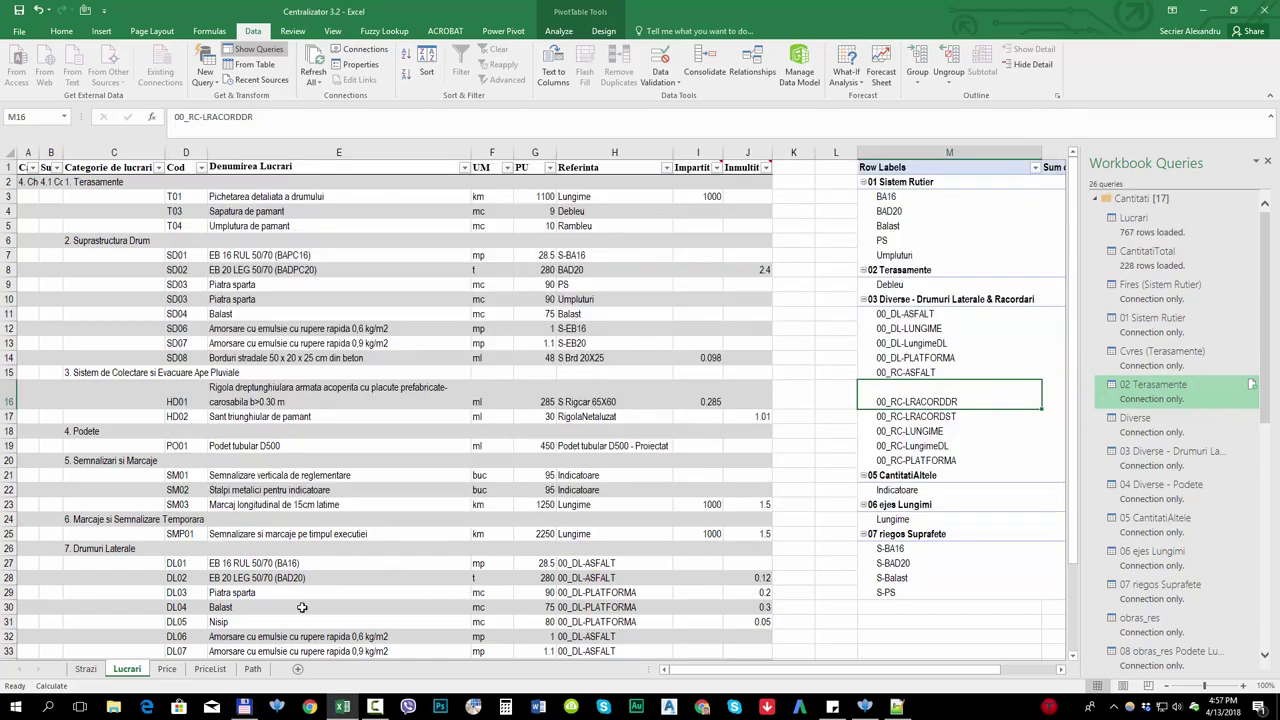
left_click(166, 668)
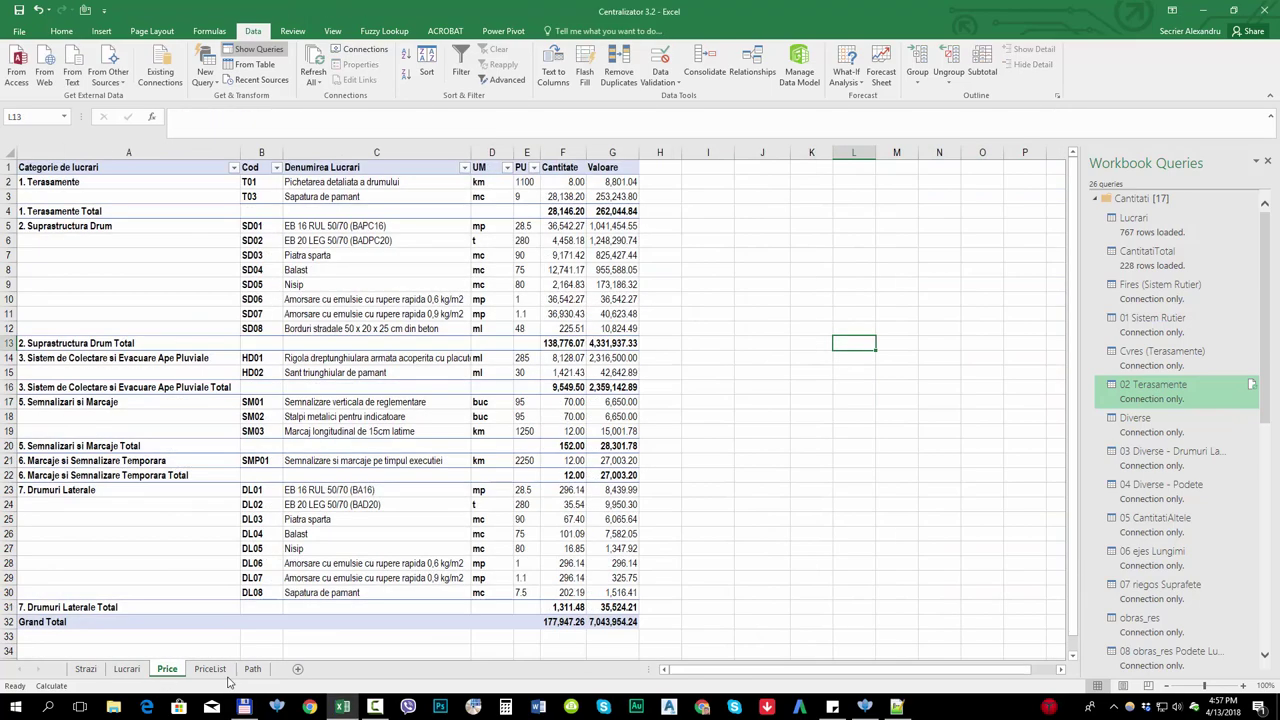
left_click(127, 668)
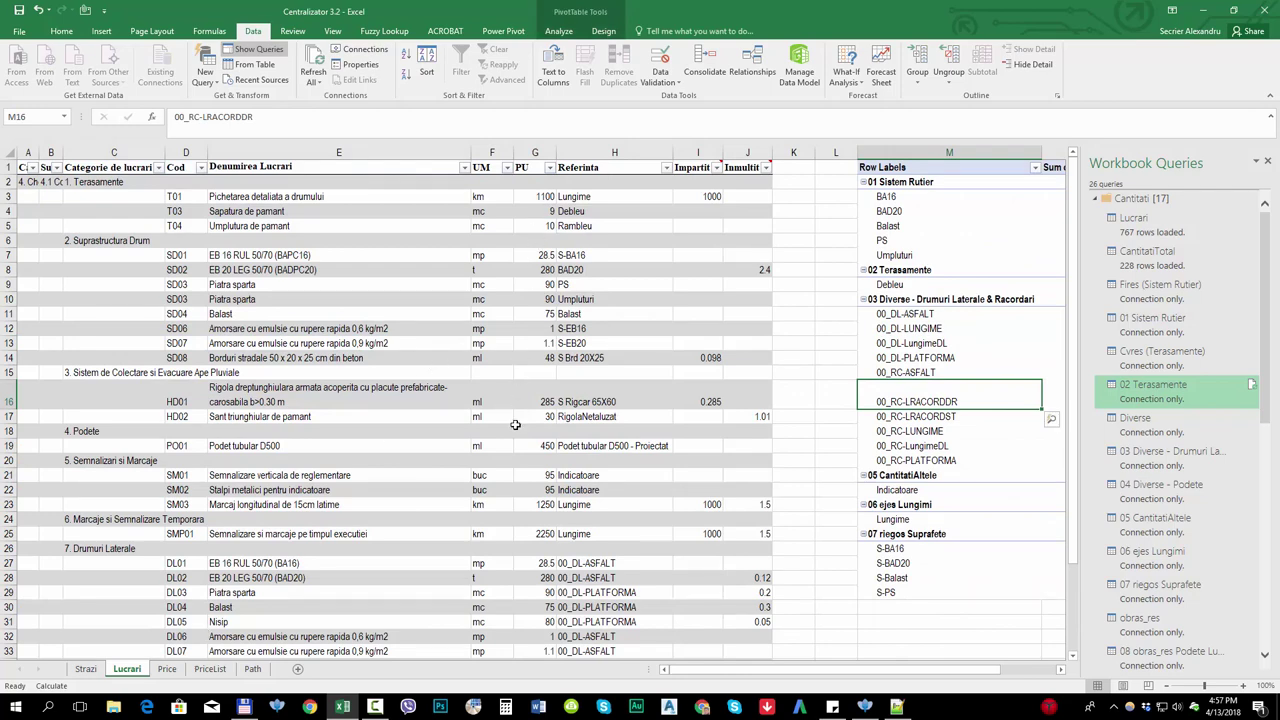
left_click(167, 669)
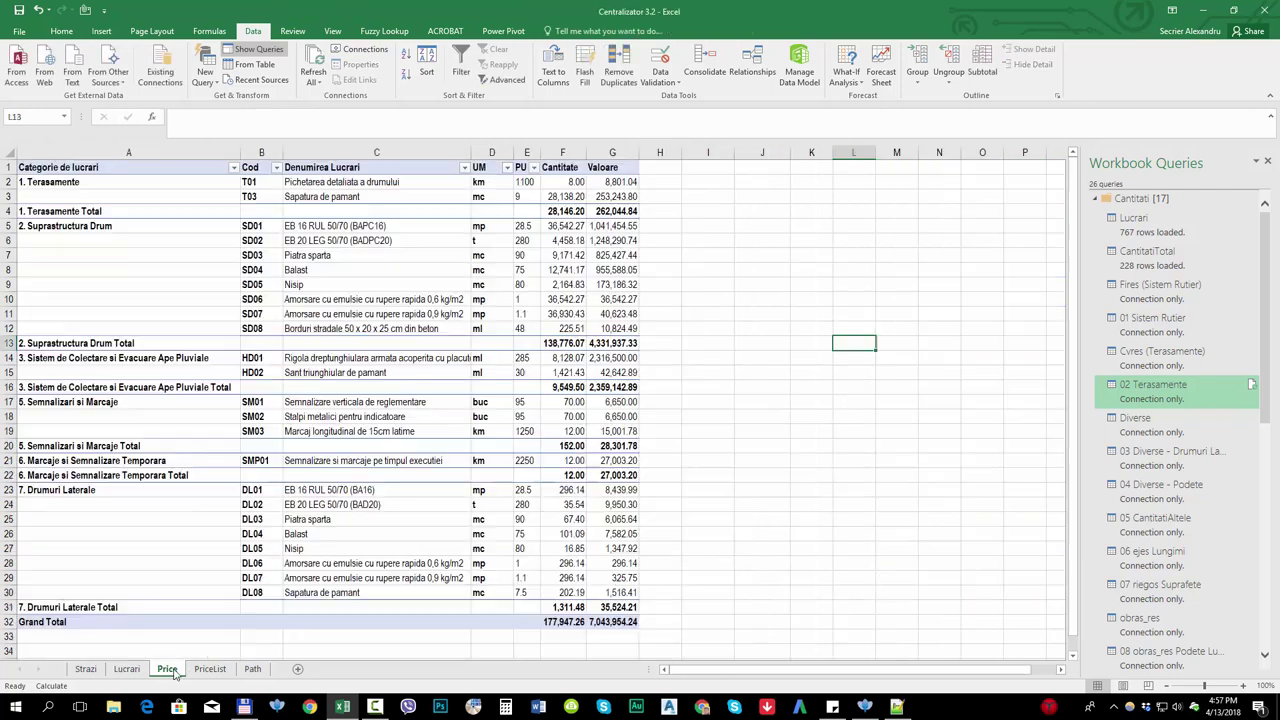
- Check the Grand Total value on the Price sheet and refresh its pivot table with the current data
right_click(380, 312)
left_click(622, 626)
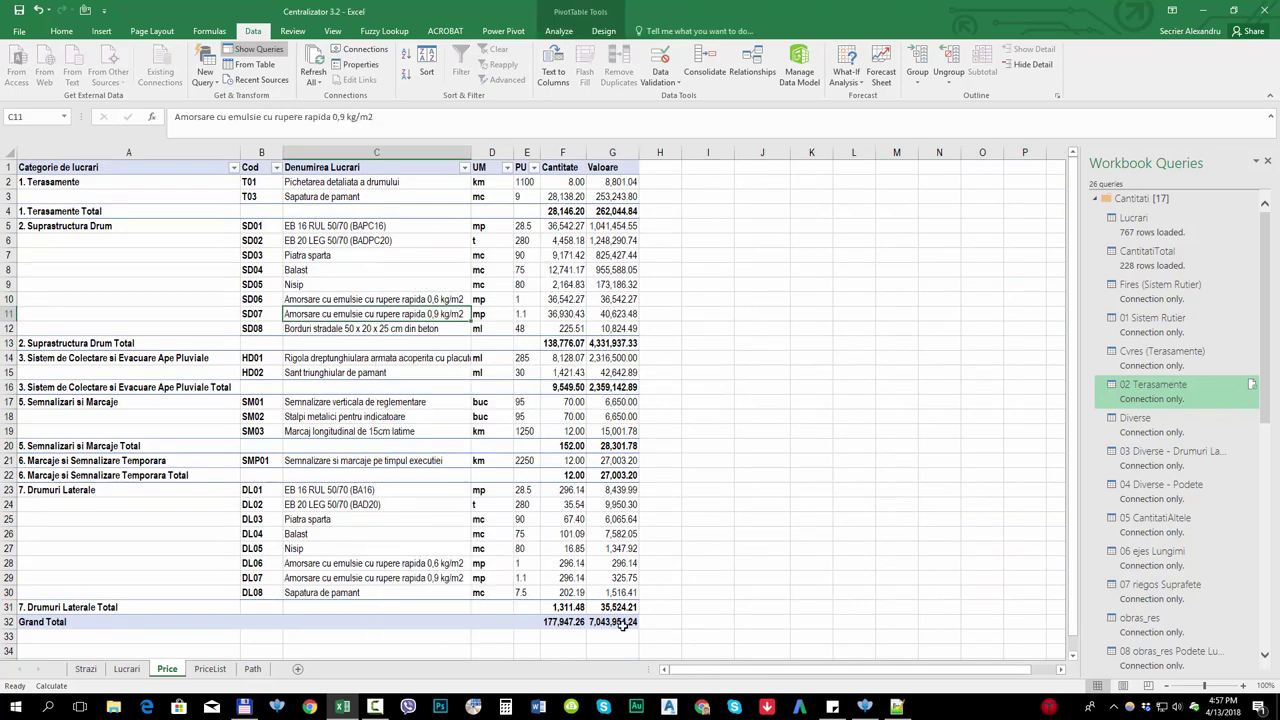
left_click_drag(554, 622, 627, 622)
left_click(625, 622)
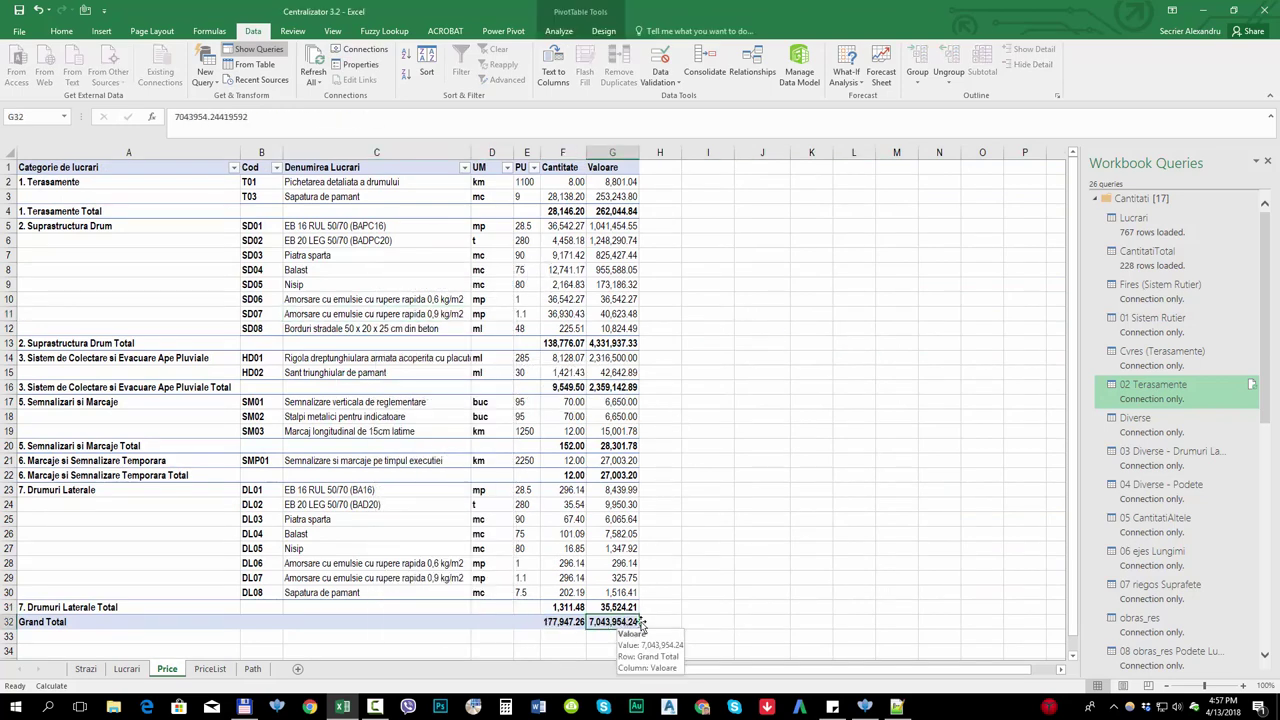
right_click(415, 299)
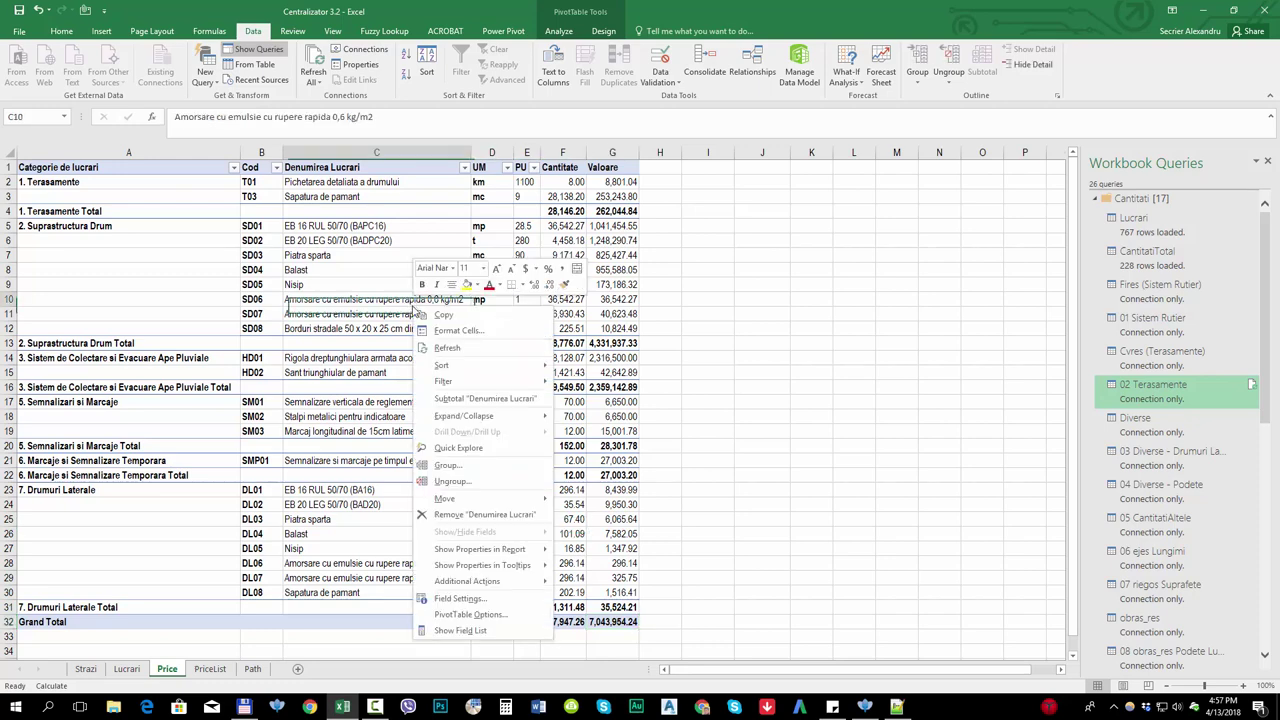
left_click(472, 351)
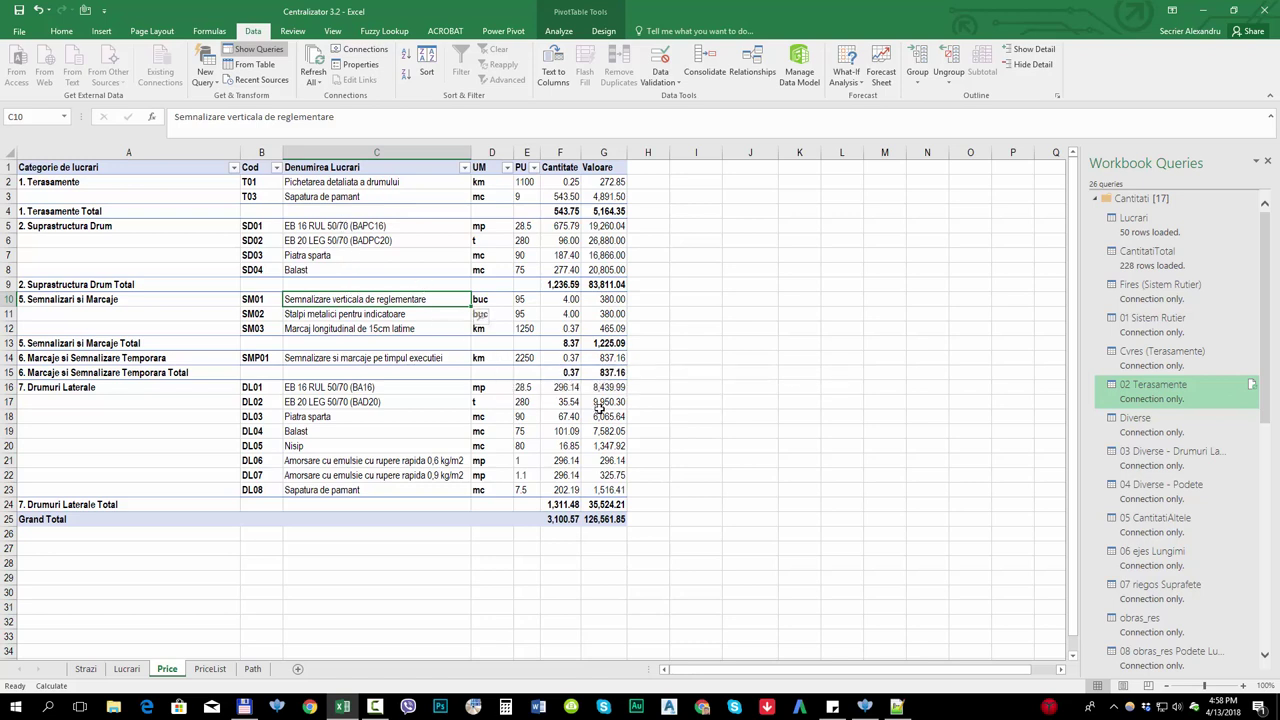
left_click(407, 327)
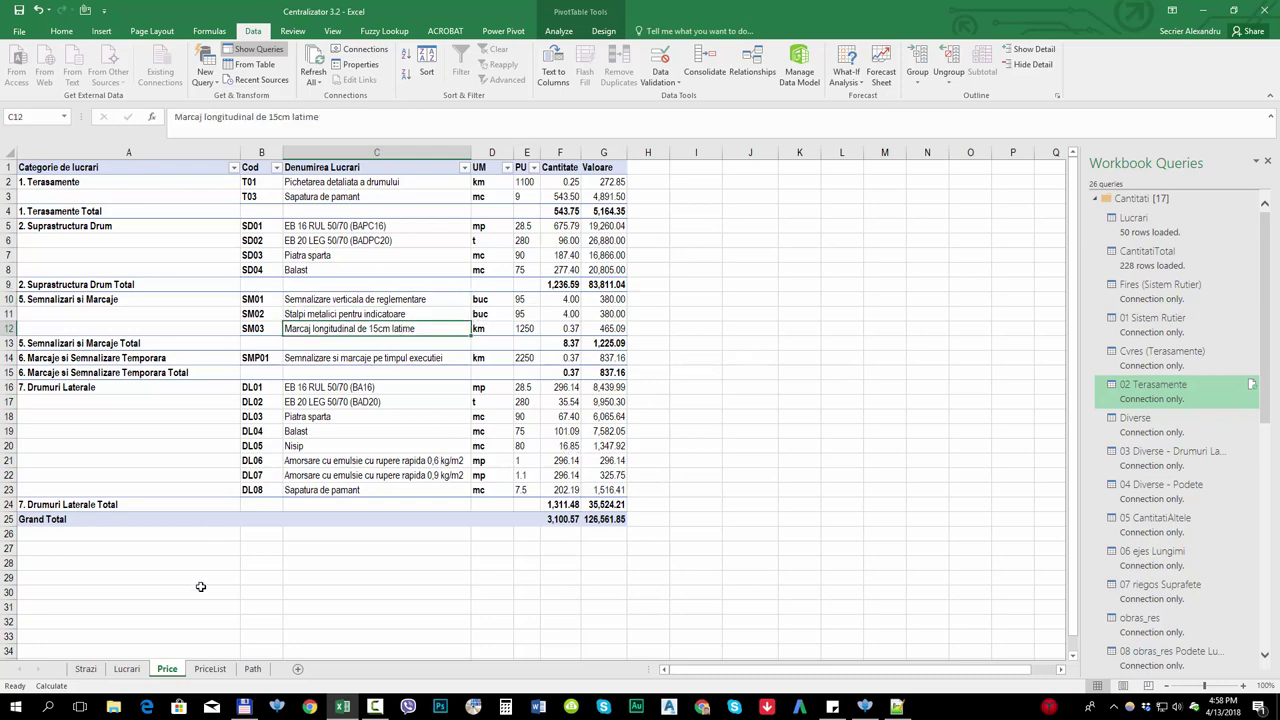
- Examine the average unit prices on the PriceList sheet, focusing on the SD01 items under 2. Suprastructura Drum
left_click(211, 669)
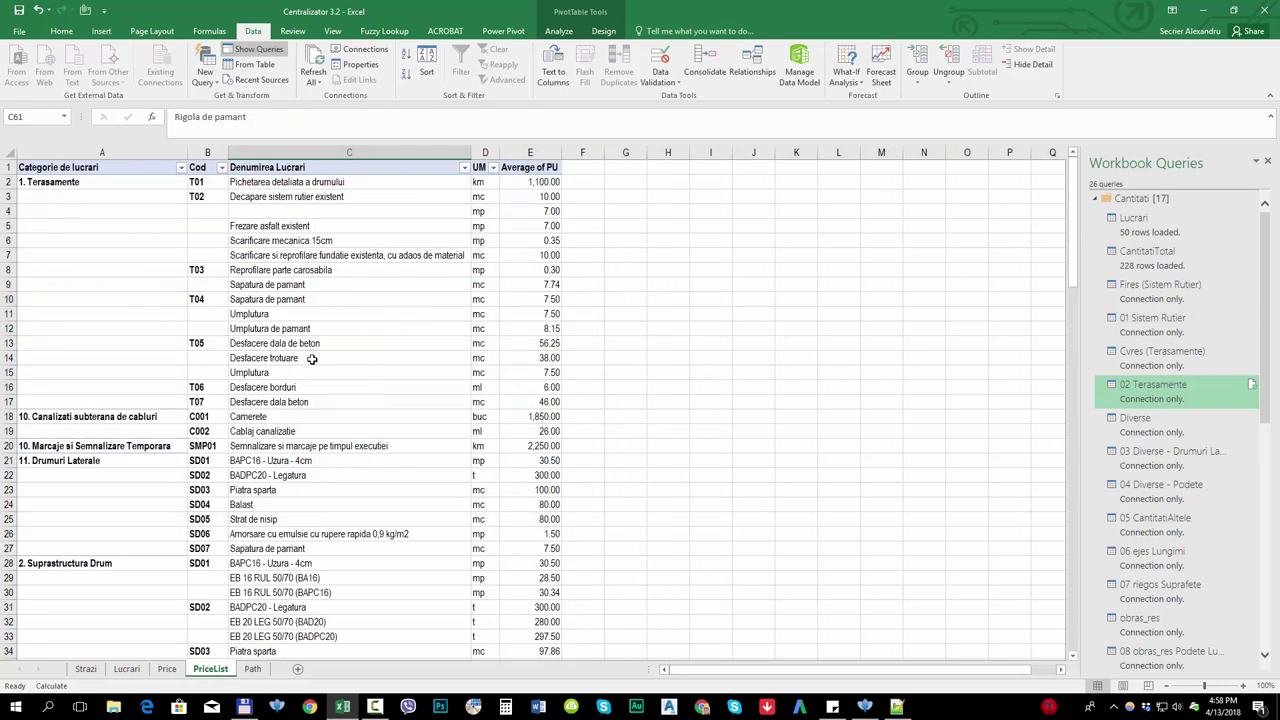
scroll(330, 405, "down", 4)
scroll(325, 396, "up", 4)
scroll(325, 396, "down", 7)
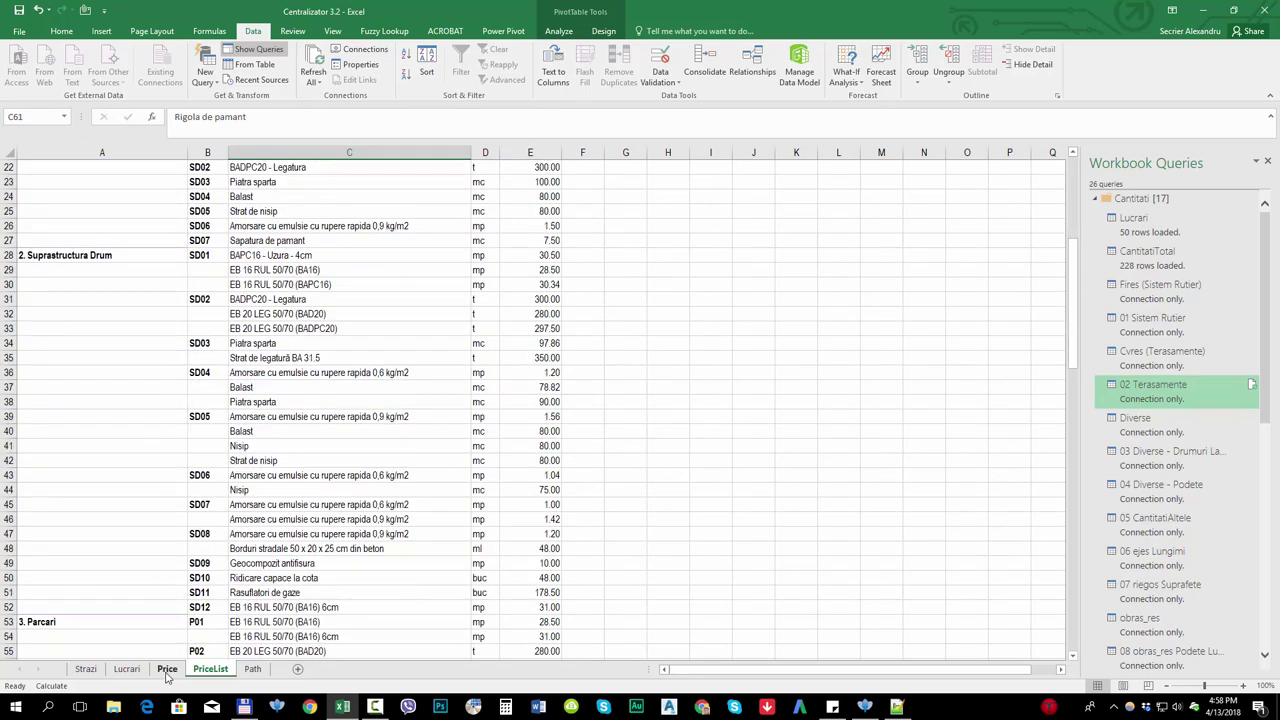
left_click(362, 420)
left_click(368, 362)
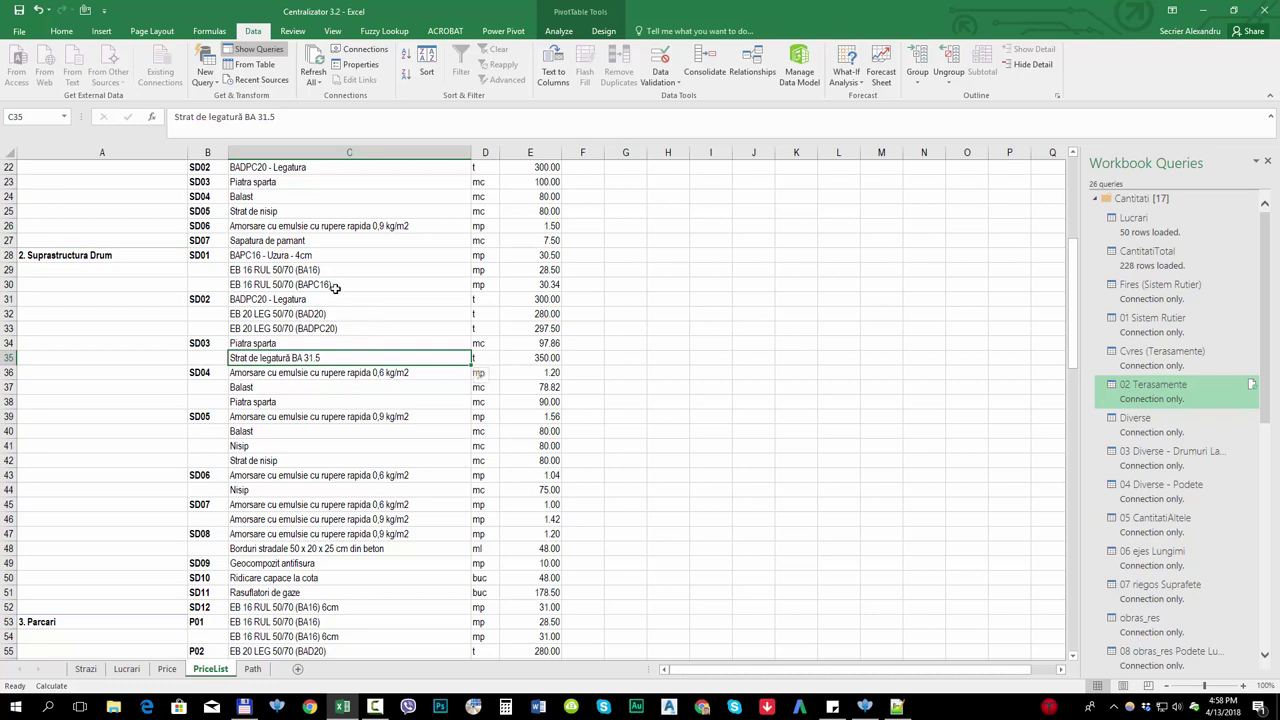
left_click_drag(327, 256, 382, 262)
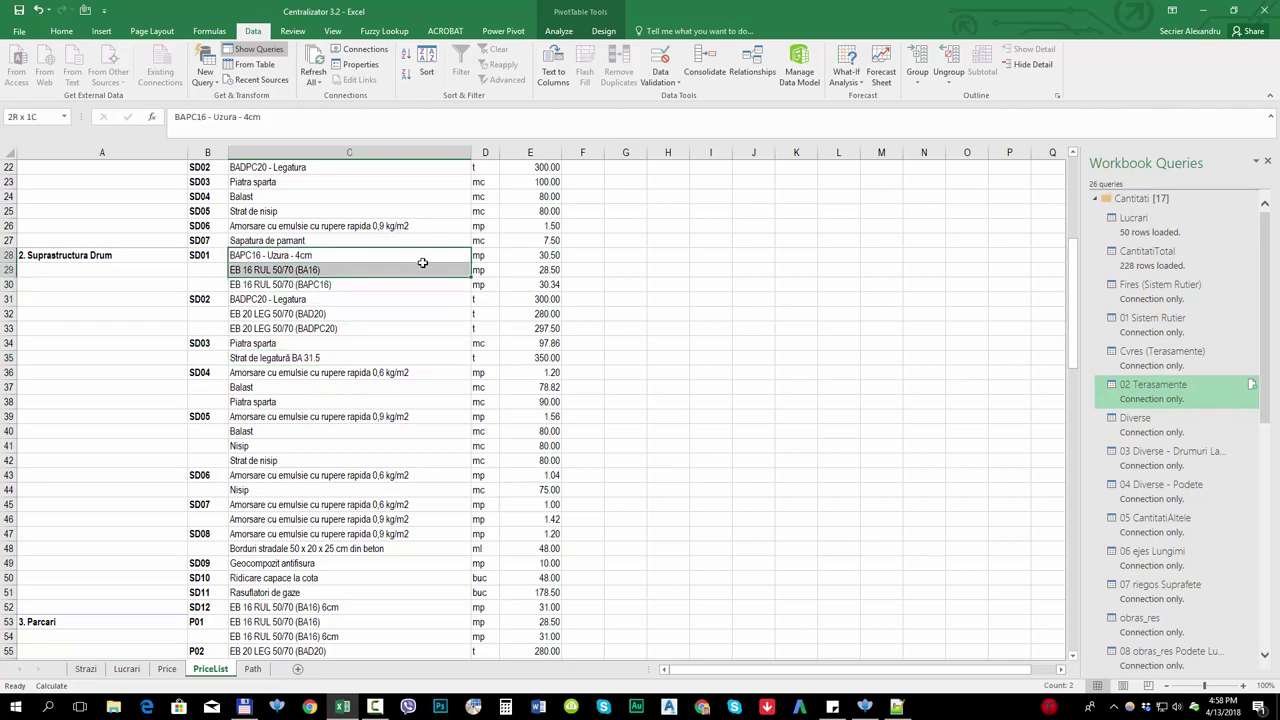
left_click_drag(352, 270, 520, 286)
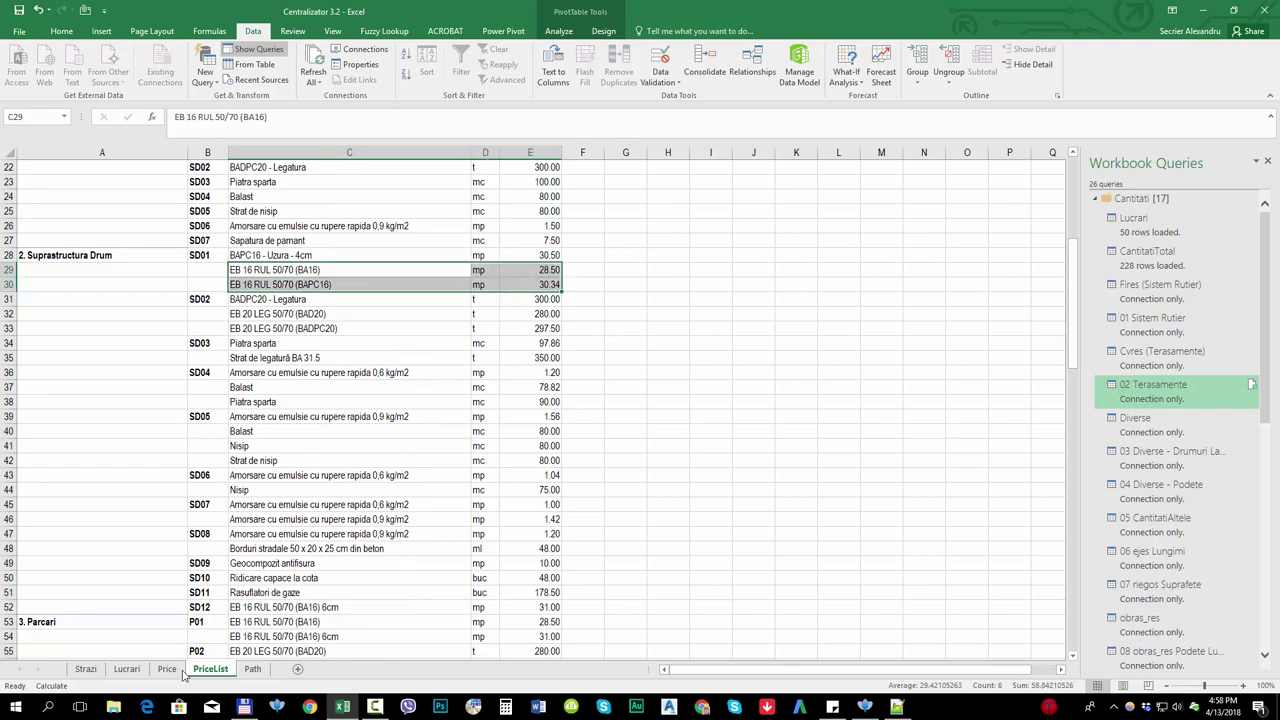
- Return to the Price sheet, inspect its quantities and values, and narrow the Categorie de lucrari column
left_click(167, 669)
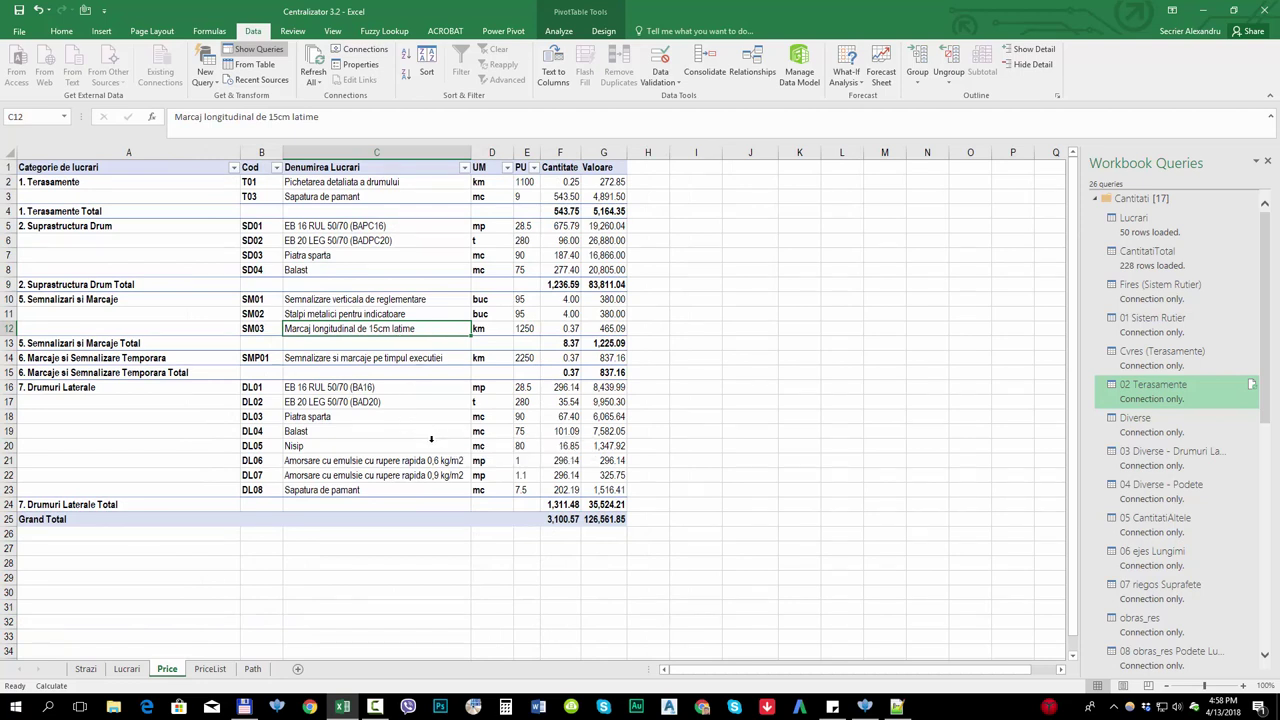
left_click(495, 461)
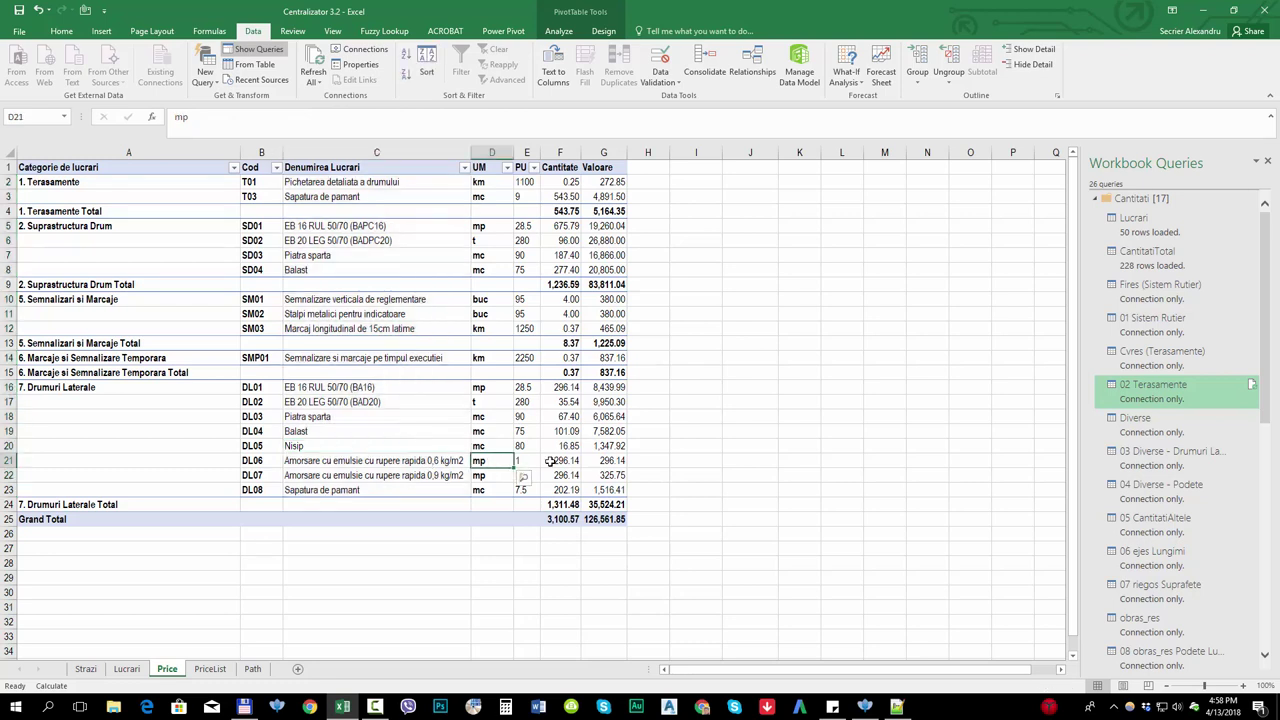
left_click(560, 329)
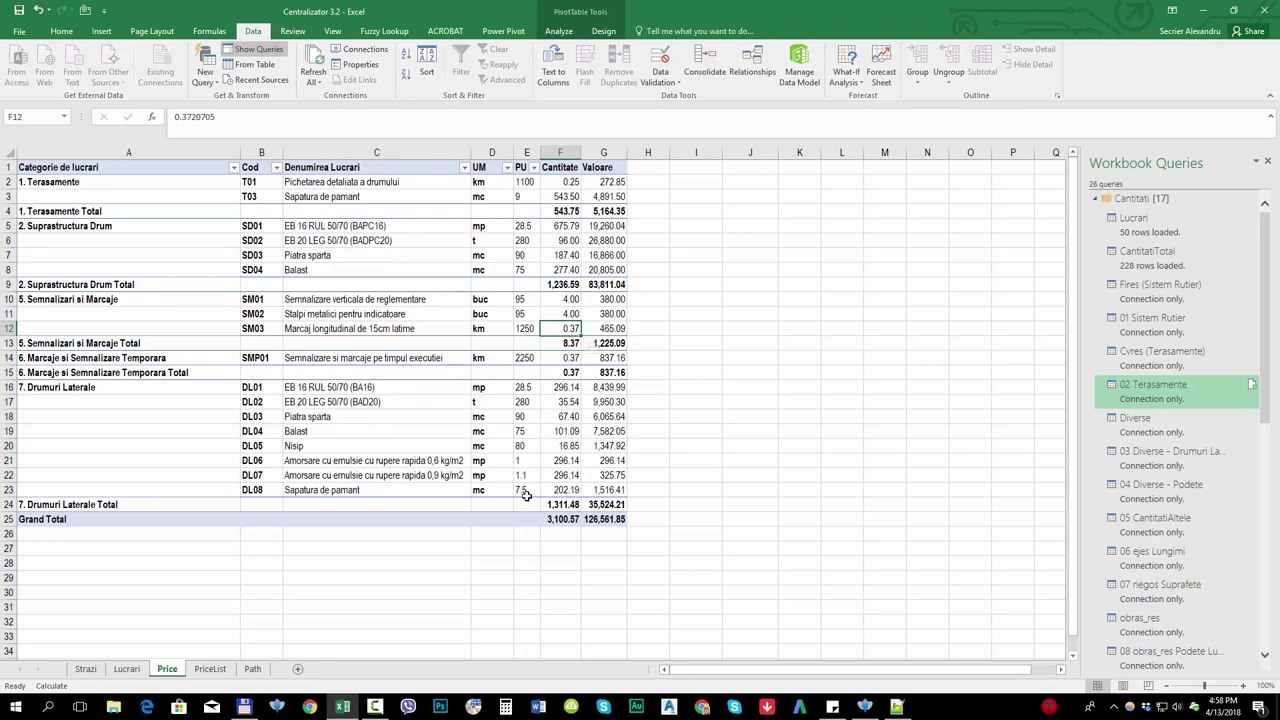
left_click(479, 564)
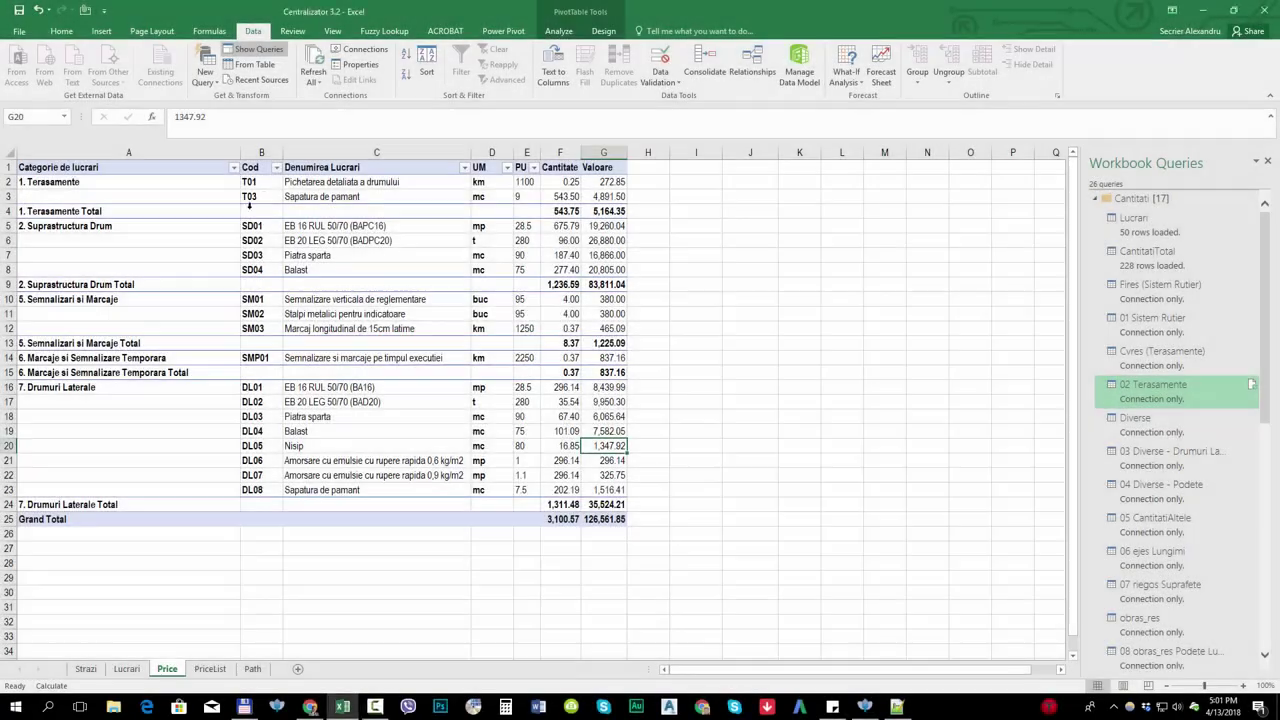
left_click_drag(240, 150, 203, 151)
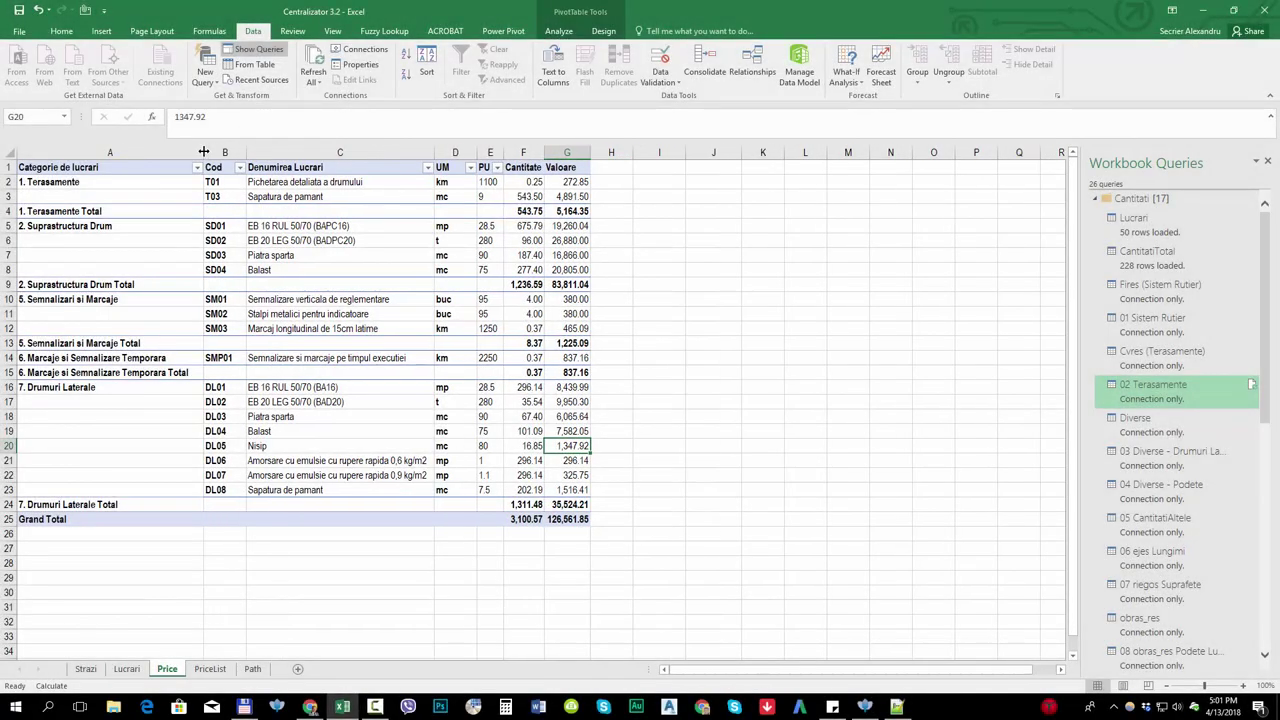
left_click(494, 388)
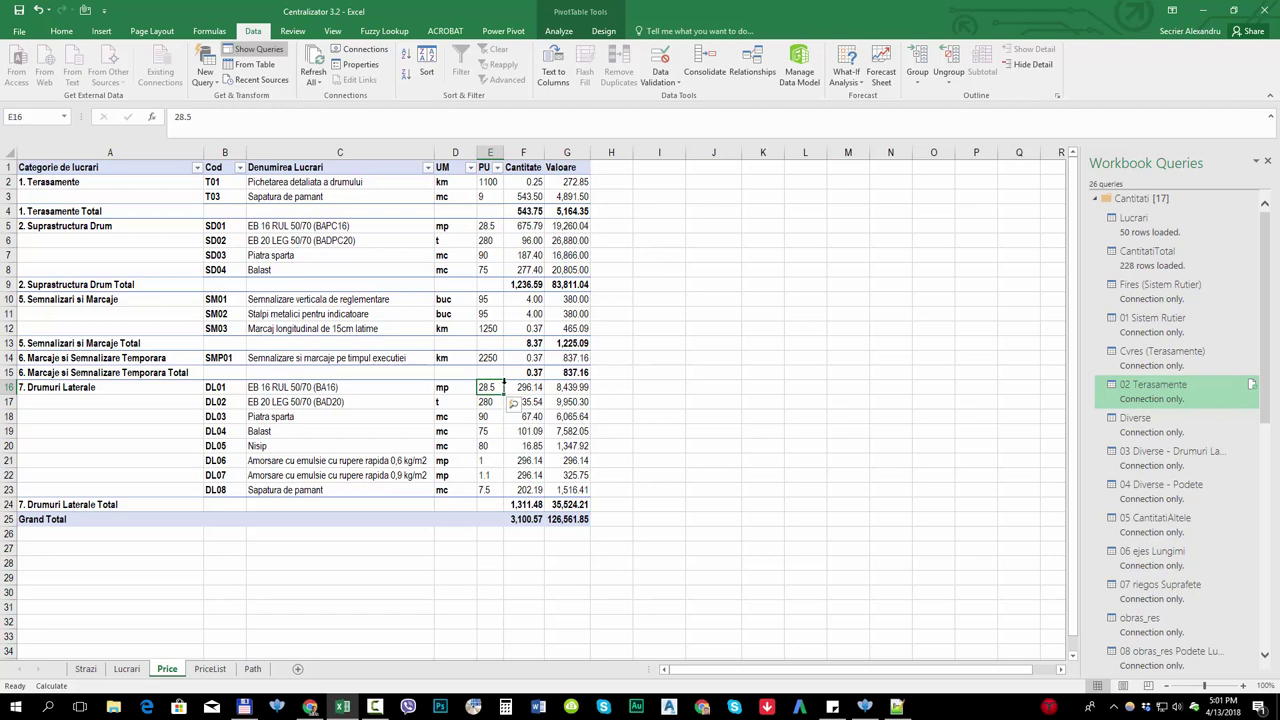
left_click(573, 433)
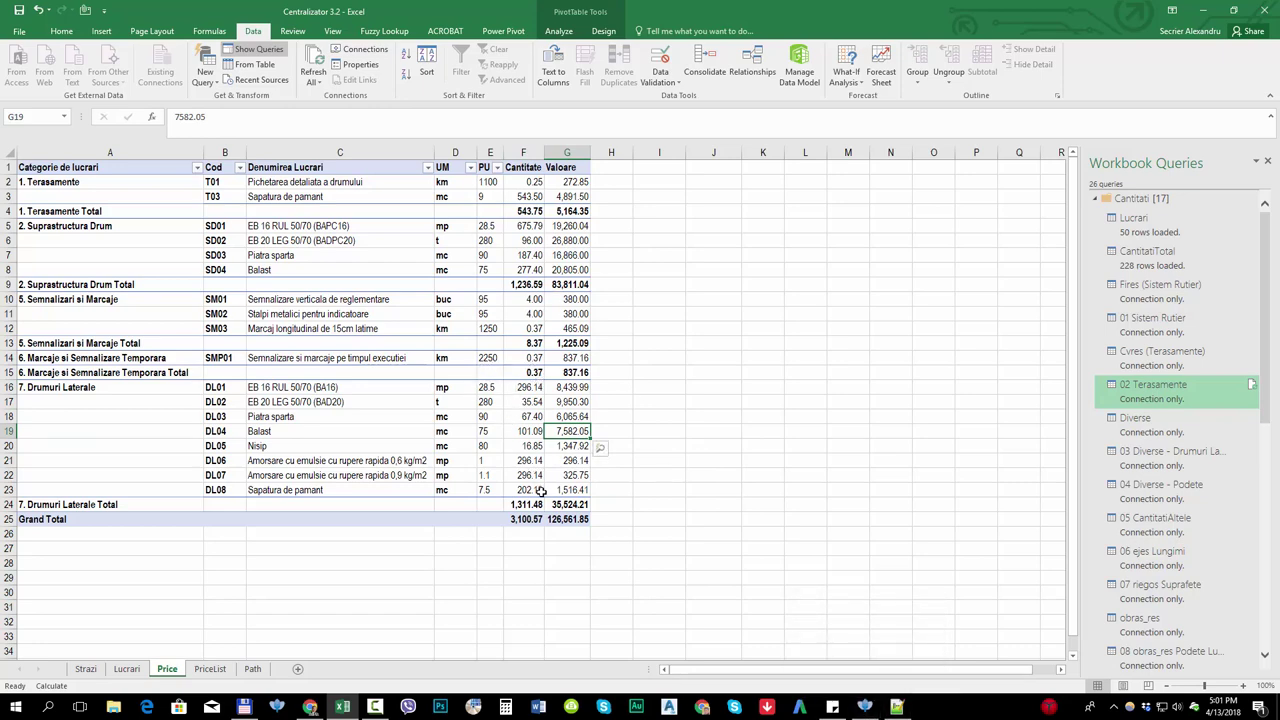
- Switch to Ispol, return to the section settings and make 2 Strada 2 the active axis
left_click(865, 706)
left_click(1228, 82)
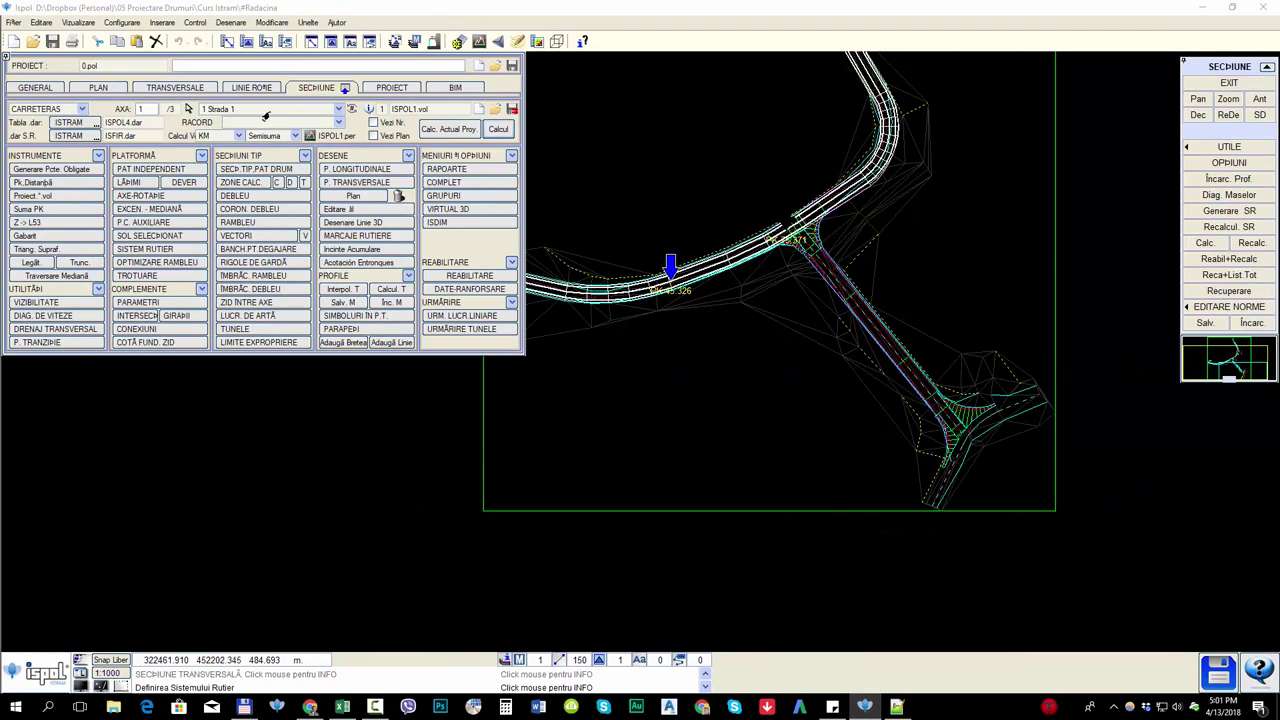
left_click(230, 110)
left_click(232, 135)
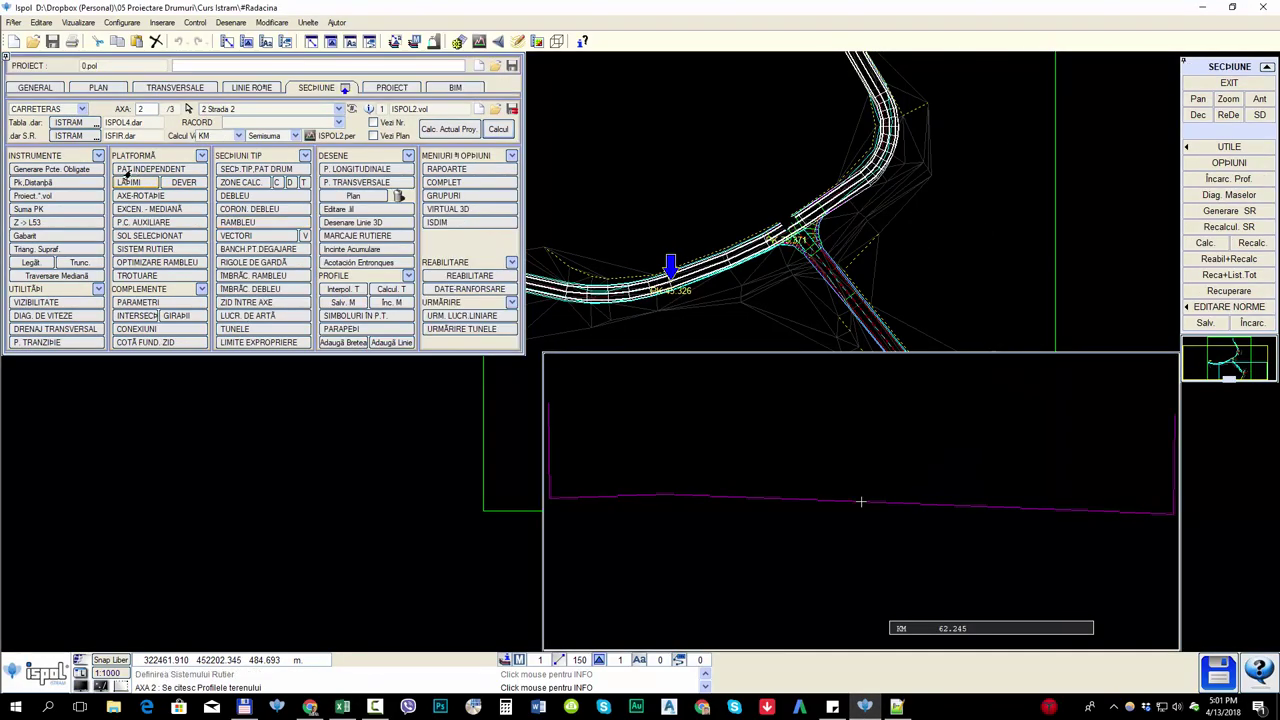
- Set the Lățime 1 carriageway width of Strada 2 to 2 on both the left and right sides
left_click(128, 182)
left_click(190, 140)
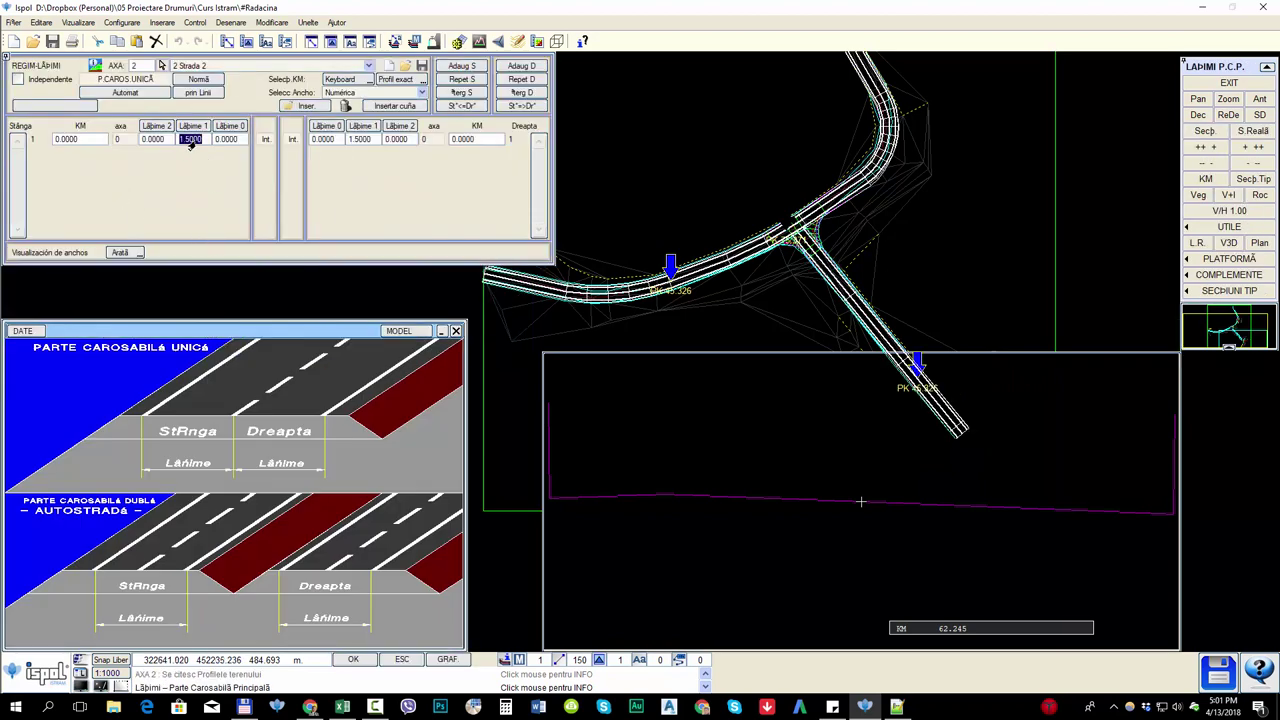
type("2")
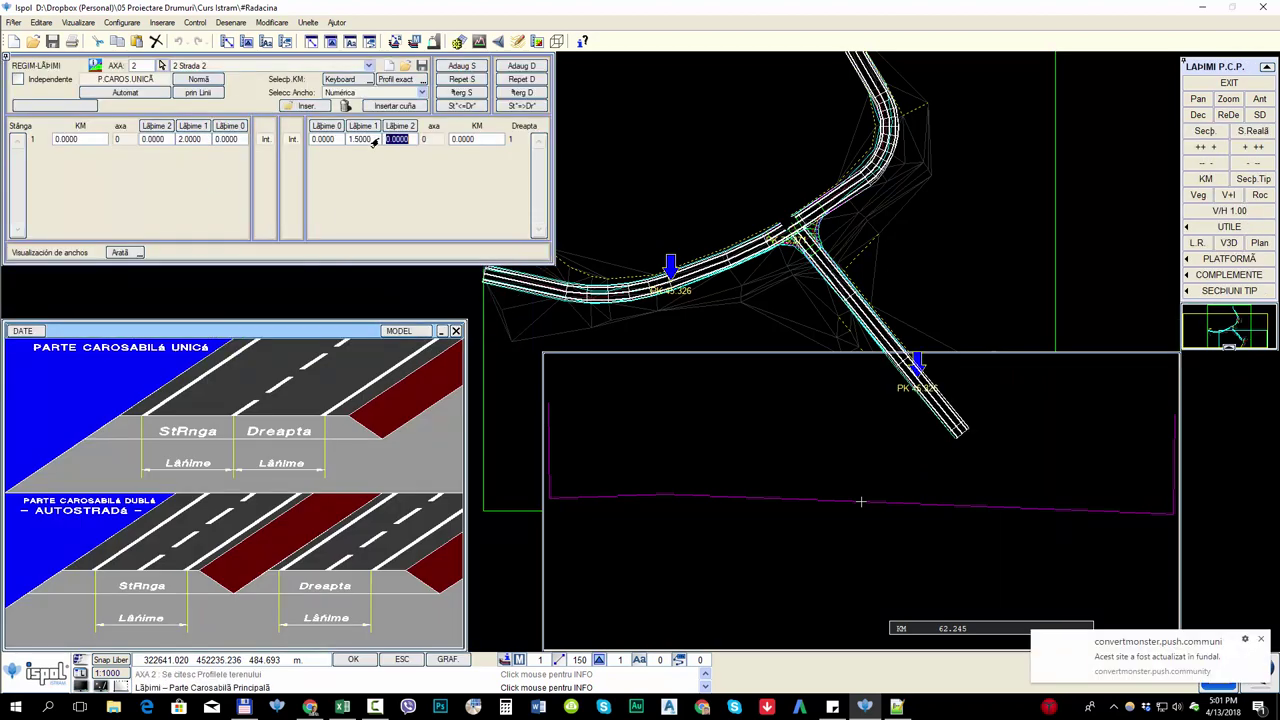
left_click(349, 140)
type("2")
key("Return")
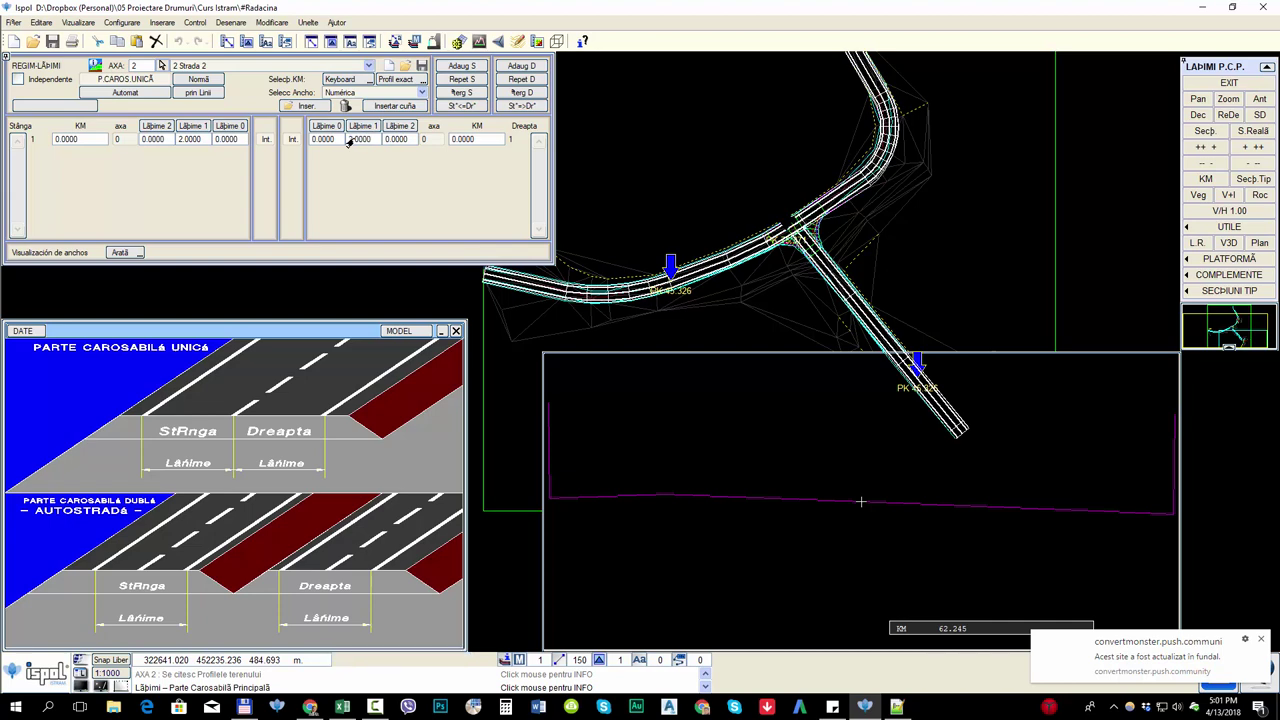
left_click(1228, 82)
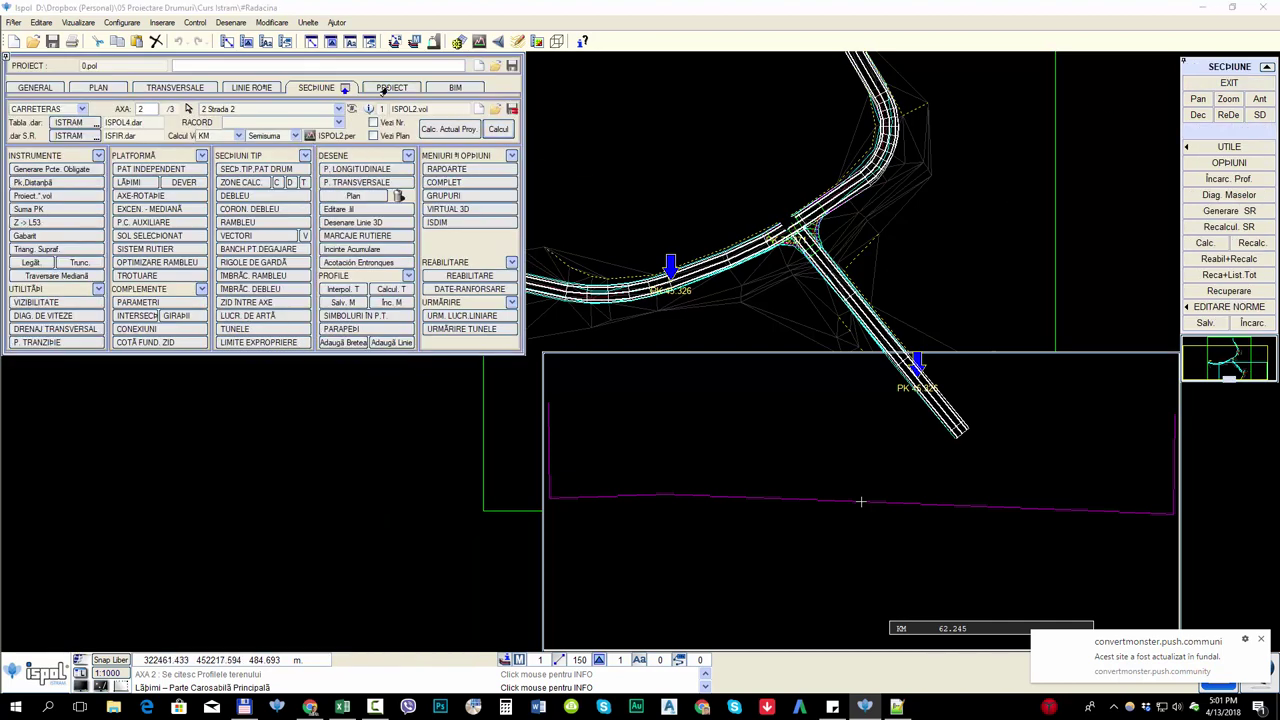
- Recalculate the Strada 2 section and the whole project, continuing with the differing .dar tables
left_click(388, 90)
left_click(741, 406)
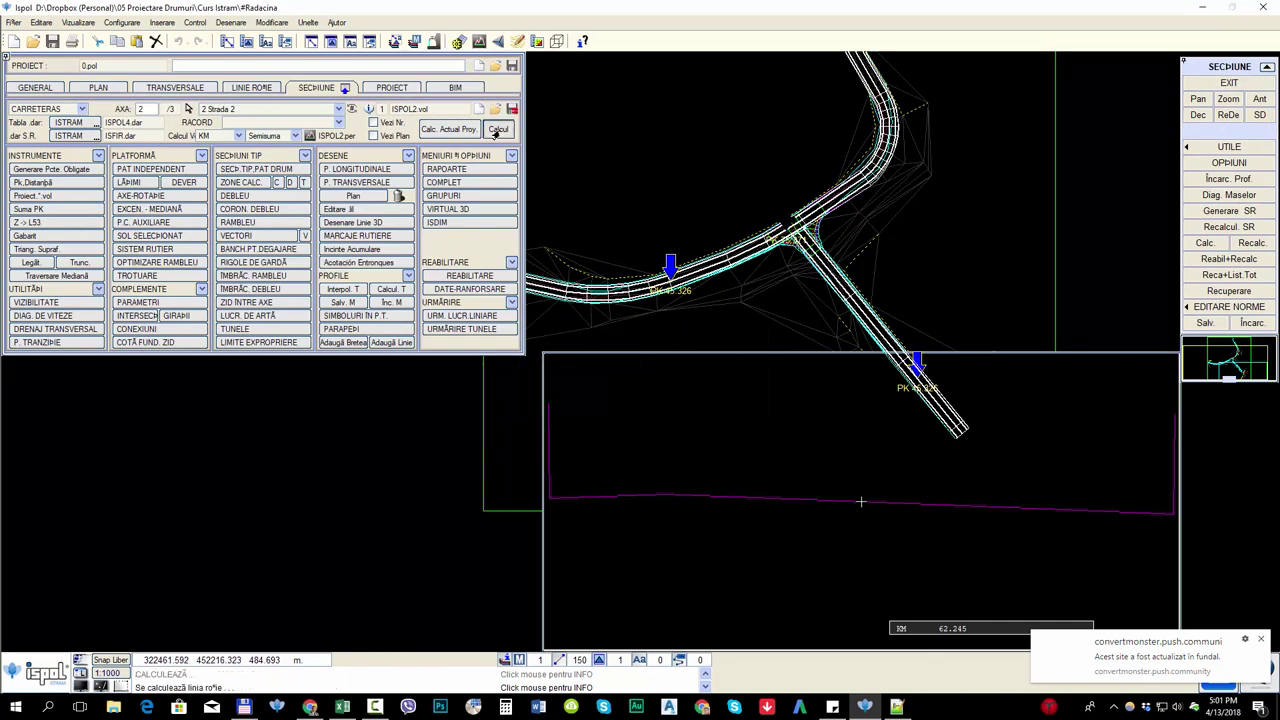
left_click(392, 90)
left_click(514, 118)
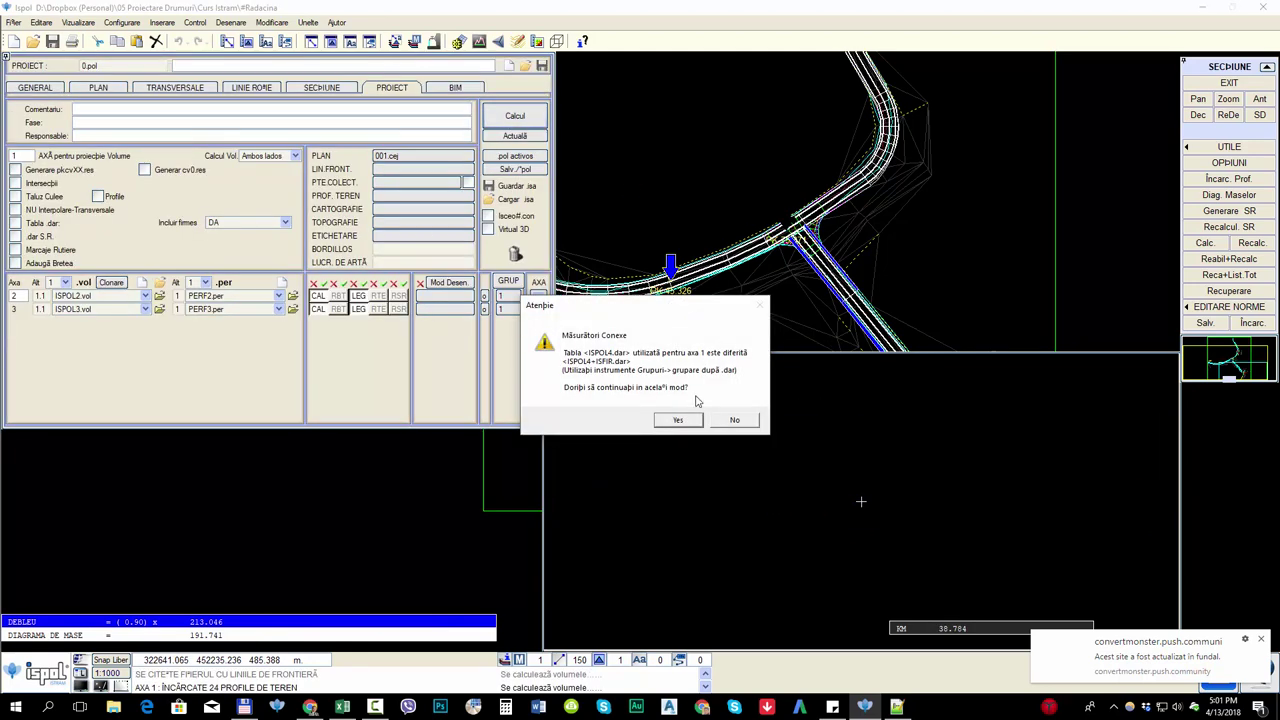
left_click(692, 421)
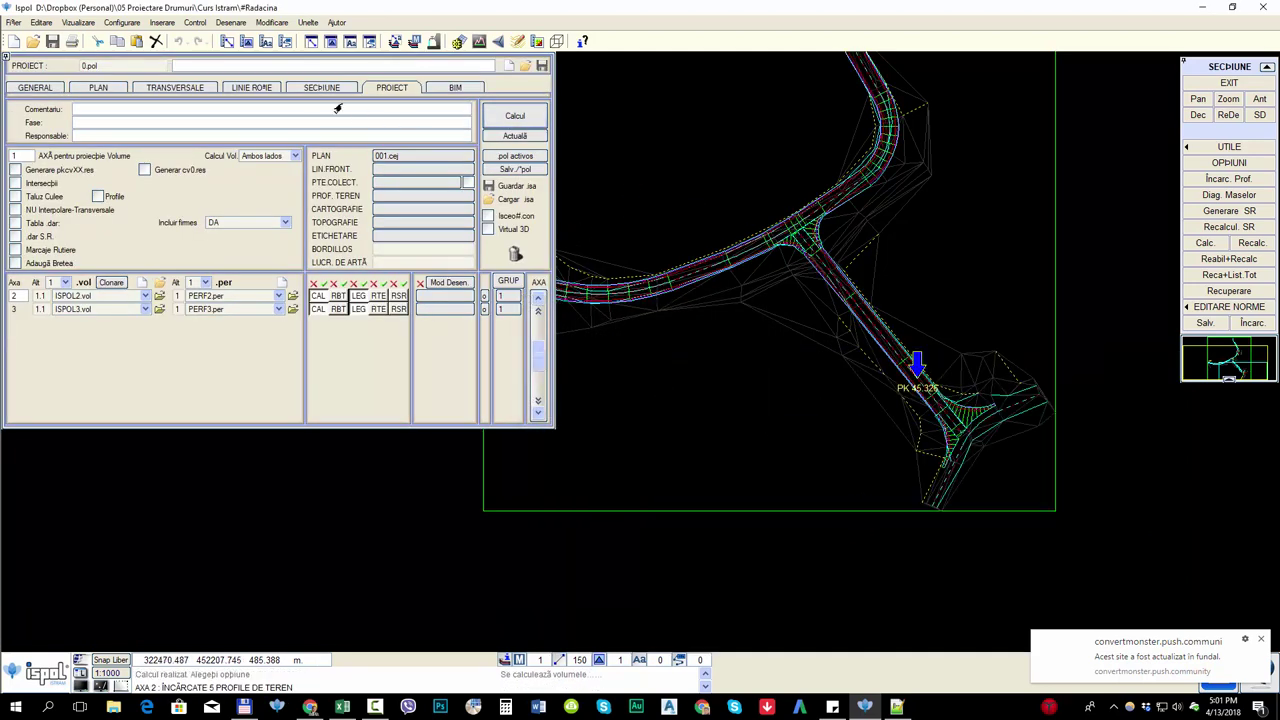
- Generate the riegos S.R. measurement report for all active axes with summaries only
left_click(318, 88)
left_click(443, 170)
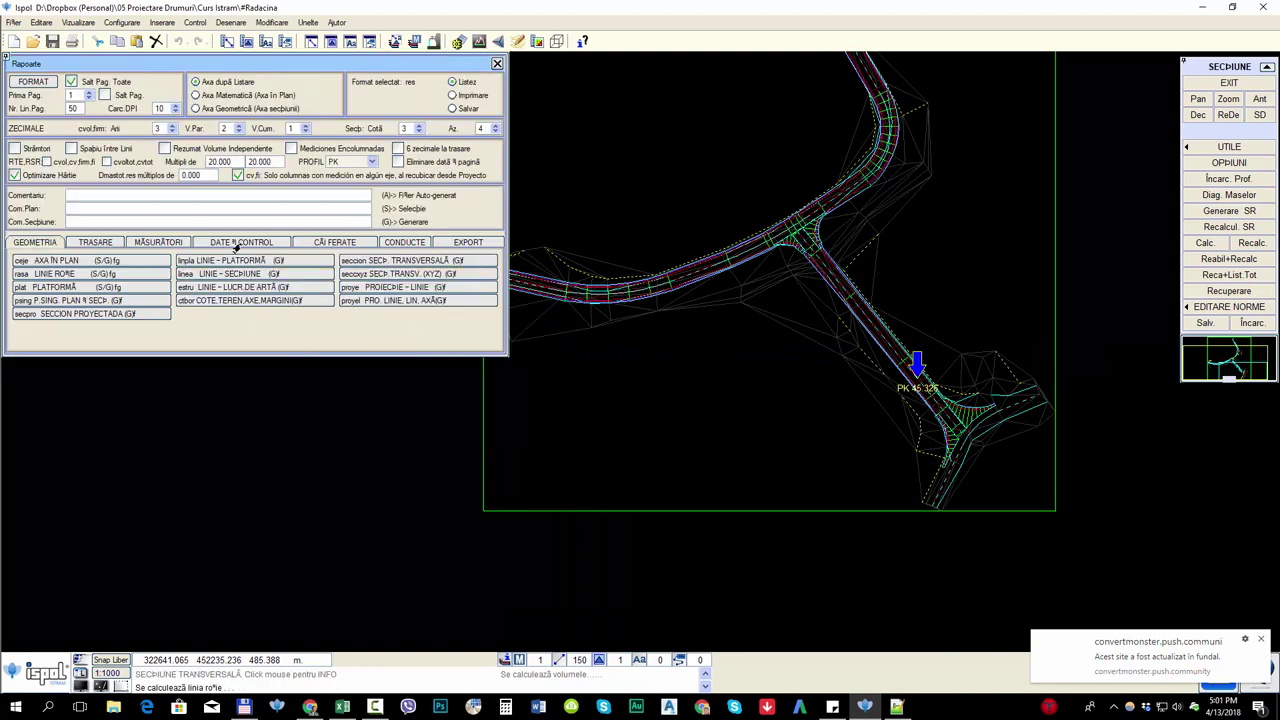
left_click(157, 242)
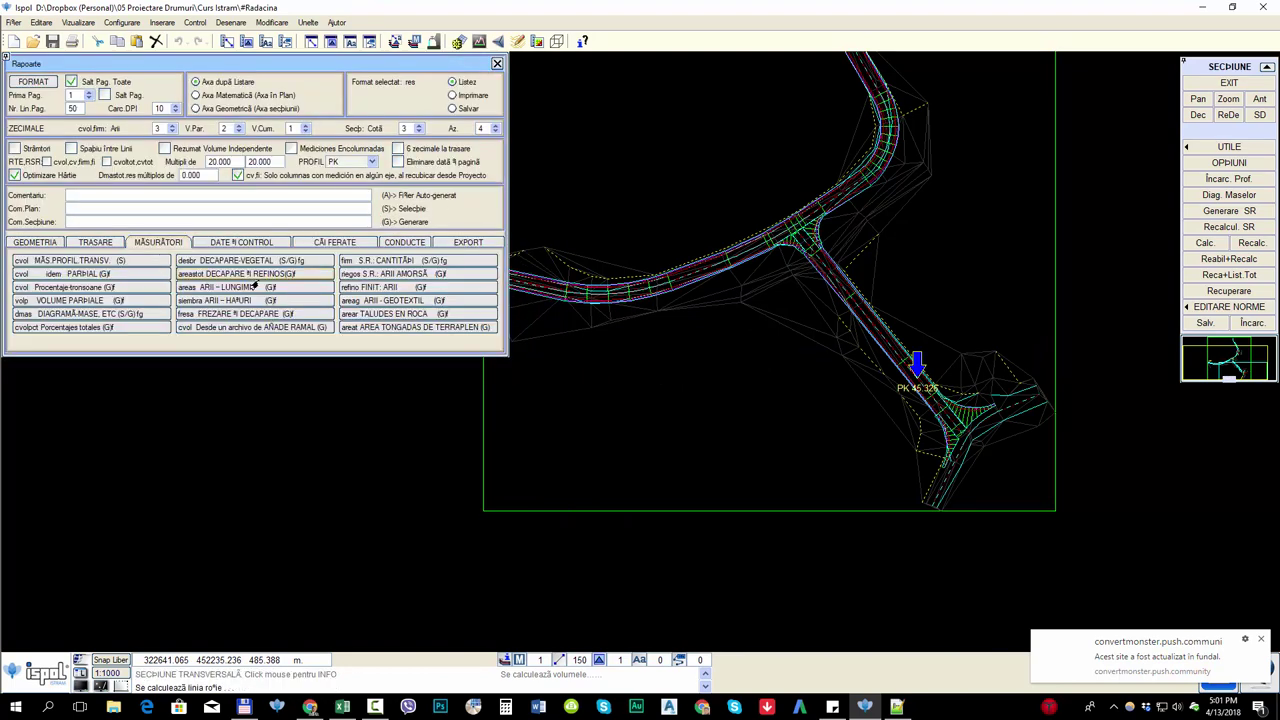
left_click(391, 277)
left_click(18, 81)
left_click(144, 81)
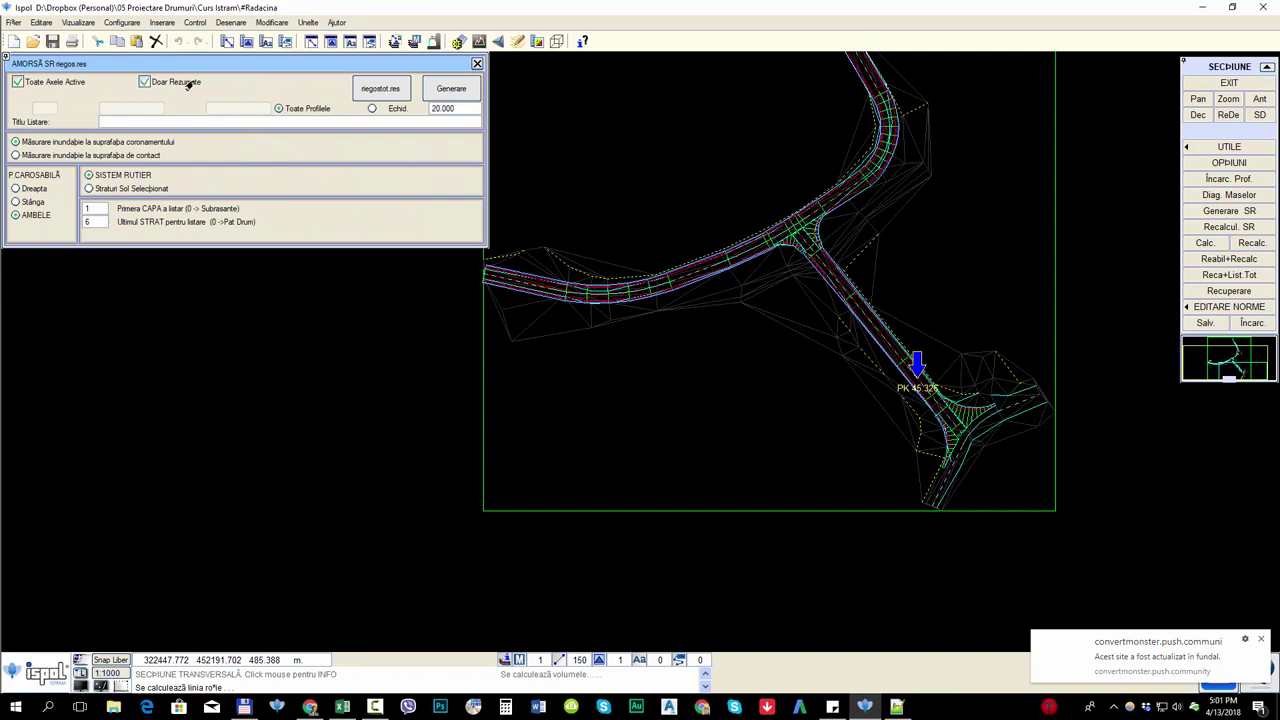
left_click(431, 90)
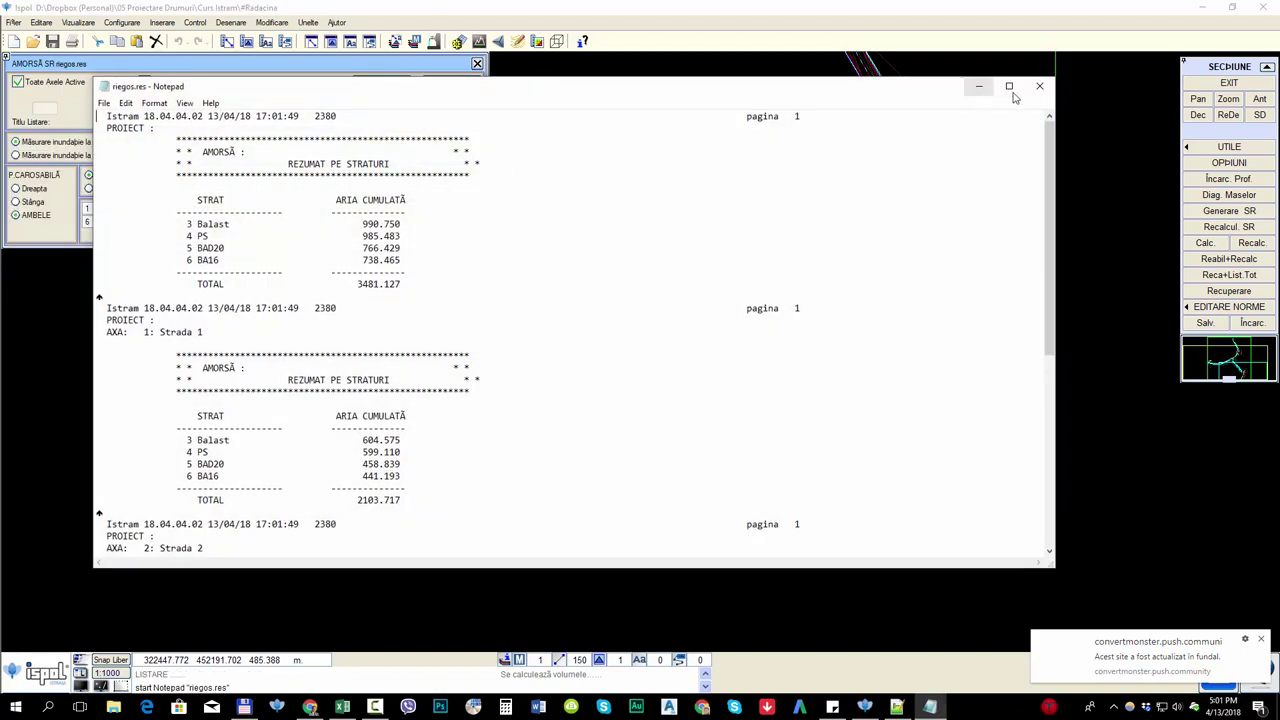
- Close the riegos.res report, switch to Excel and copy the price pivot's Grand Total quantity and value to cells I25 and J25
left_click(1035, 88)
key("alt+Tab")
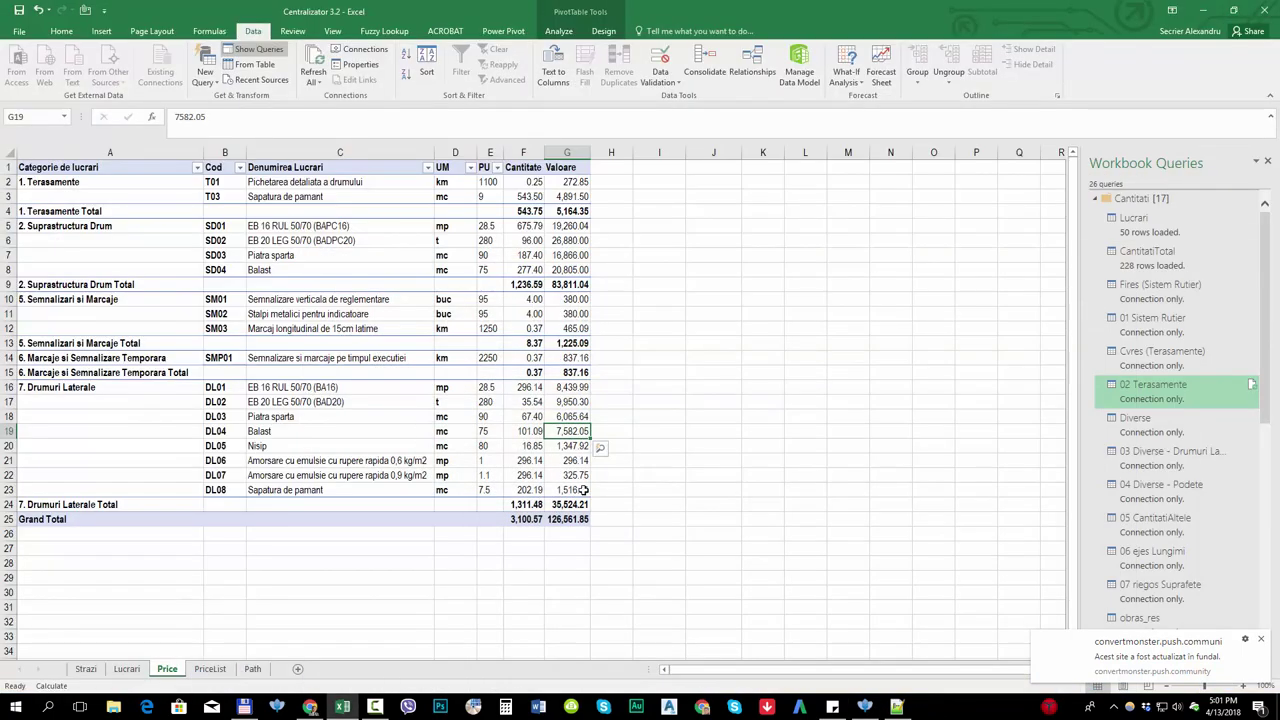
left_click(528, 504)
left_click_drag(562, 509, 570, 522)
right_click(572, 525)
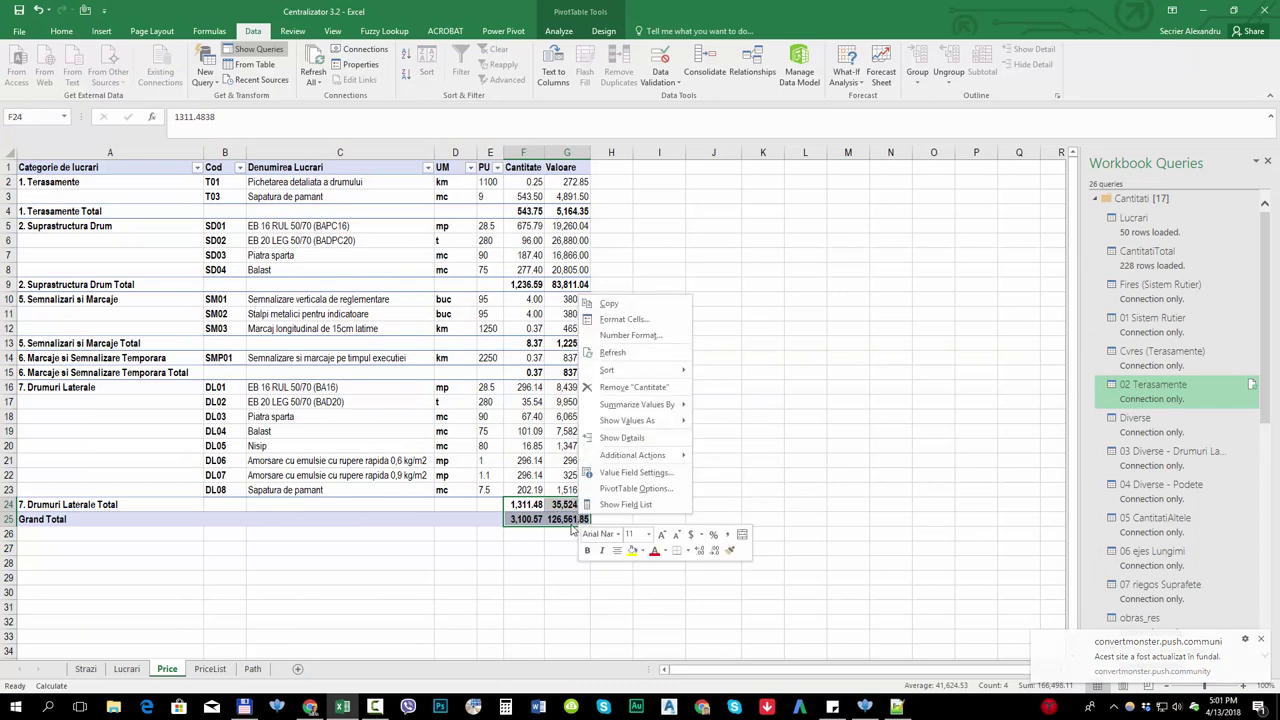
left_click(520, 525)
left_click_drag(520, 525, 570, 525)
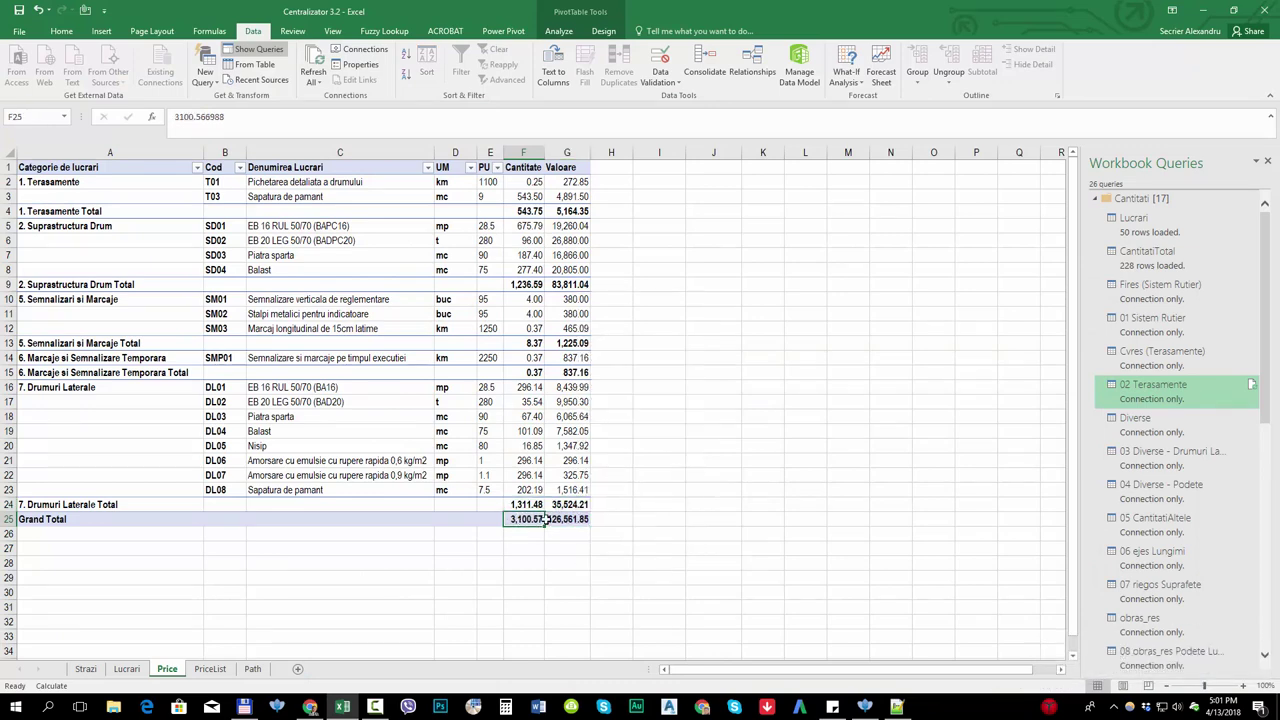
right_click(572, 527)
left_click(601, 310)
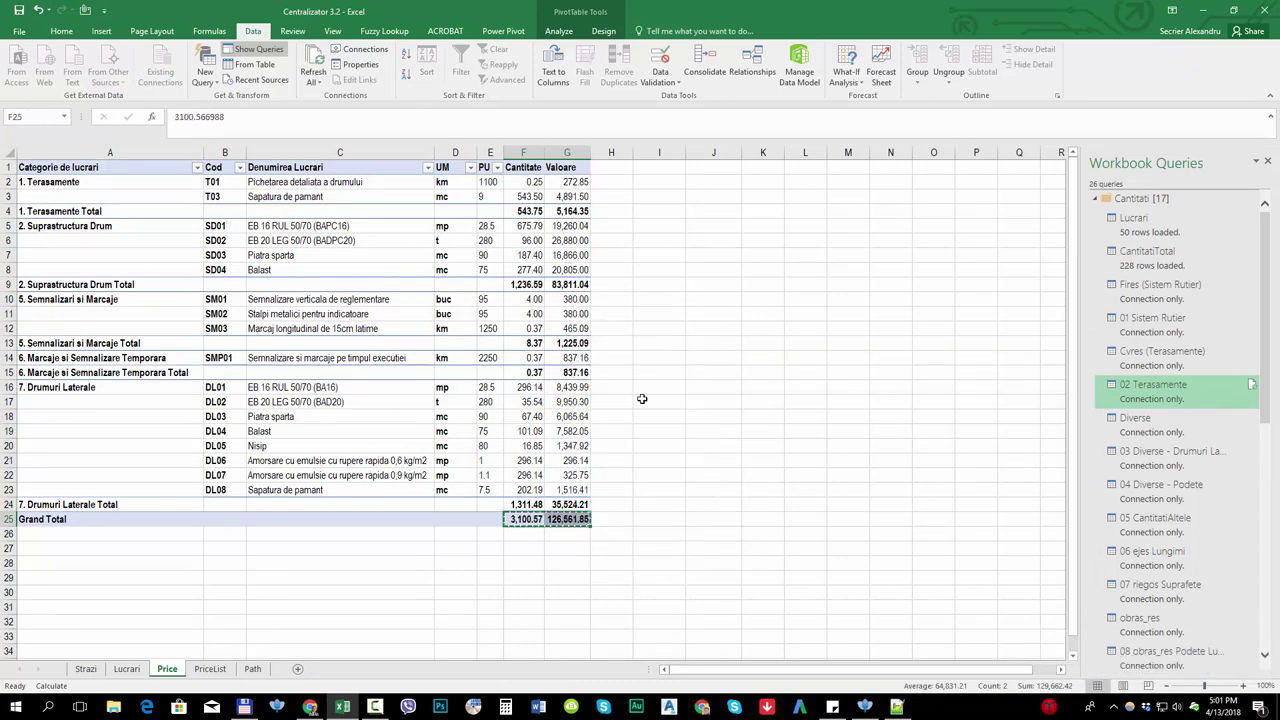
left_click(656, 519)
right_click(656, 519)
left_click(704, 292)
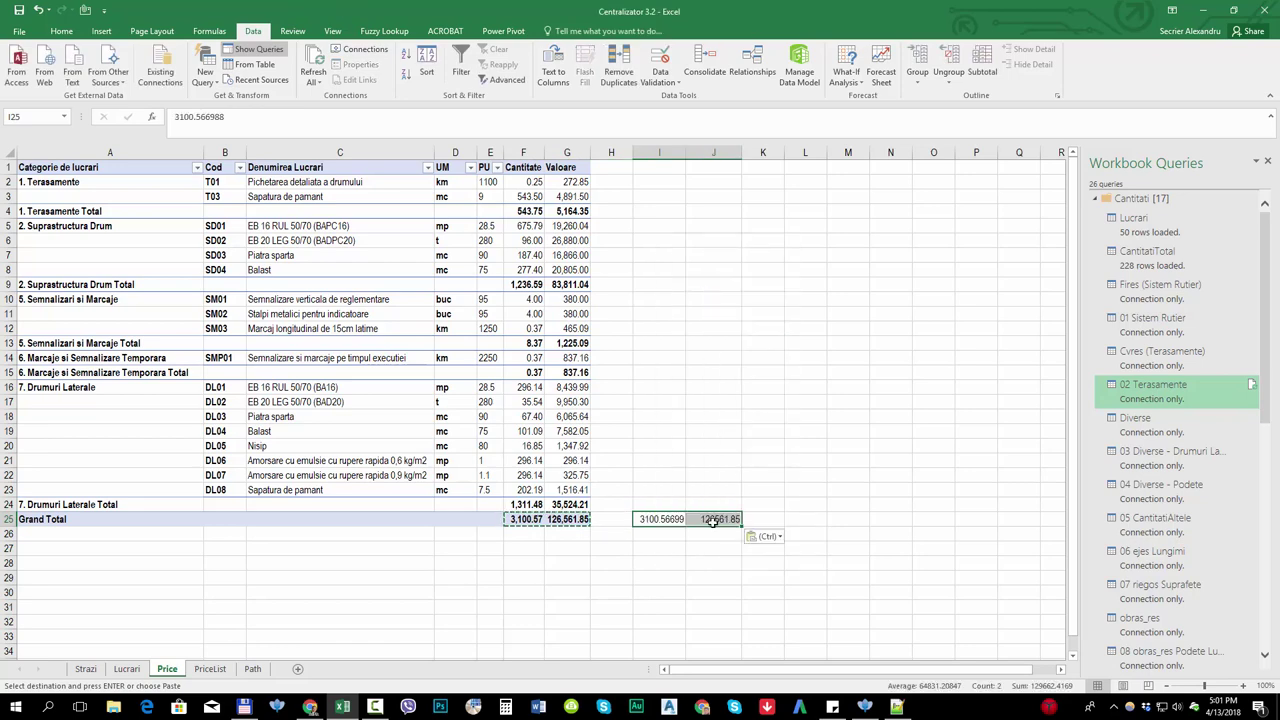
- Refresh the Price pivot table with the quantities from the regenerated Istram reports
left_click(607, 547)
key("Escape")
right_click(566, 474)
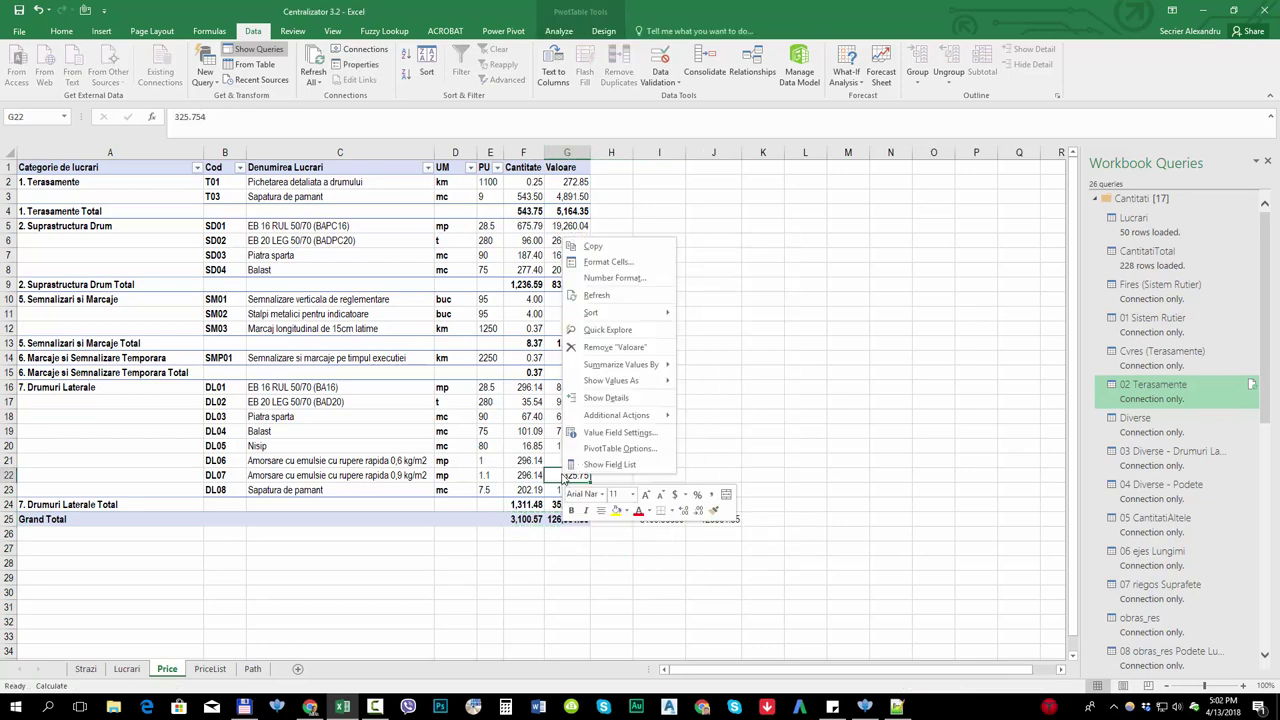
left_click(600, 298)
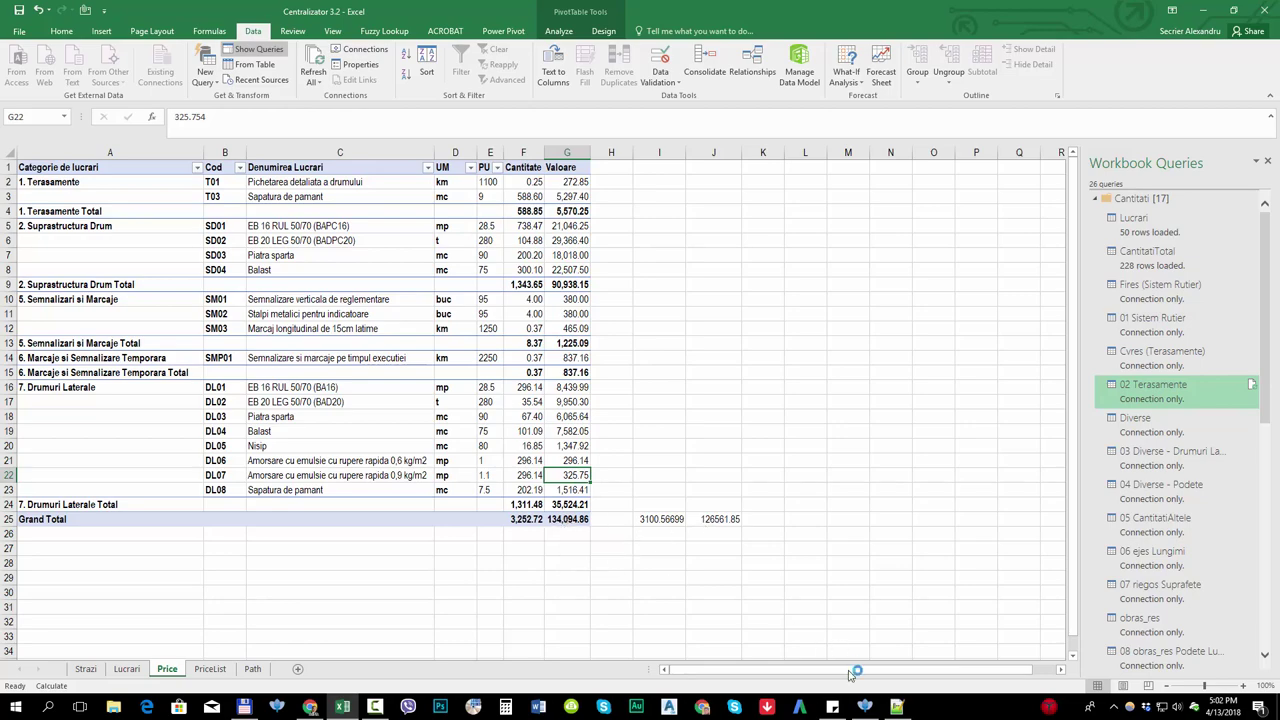
left_click(865, 706)
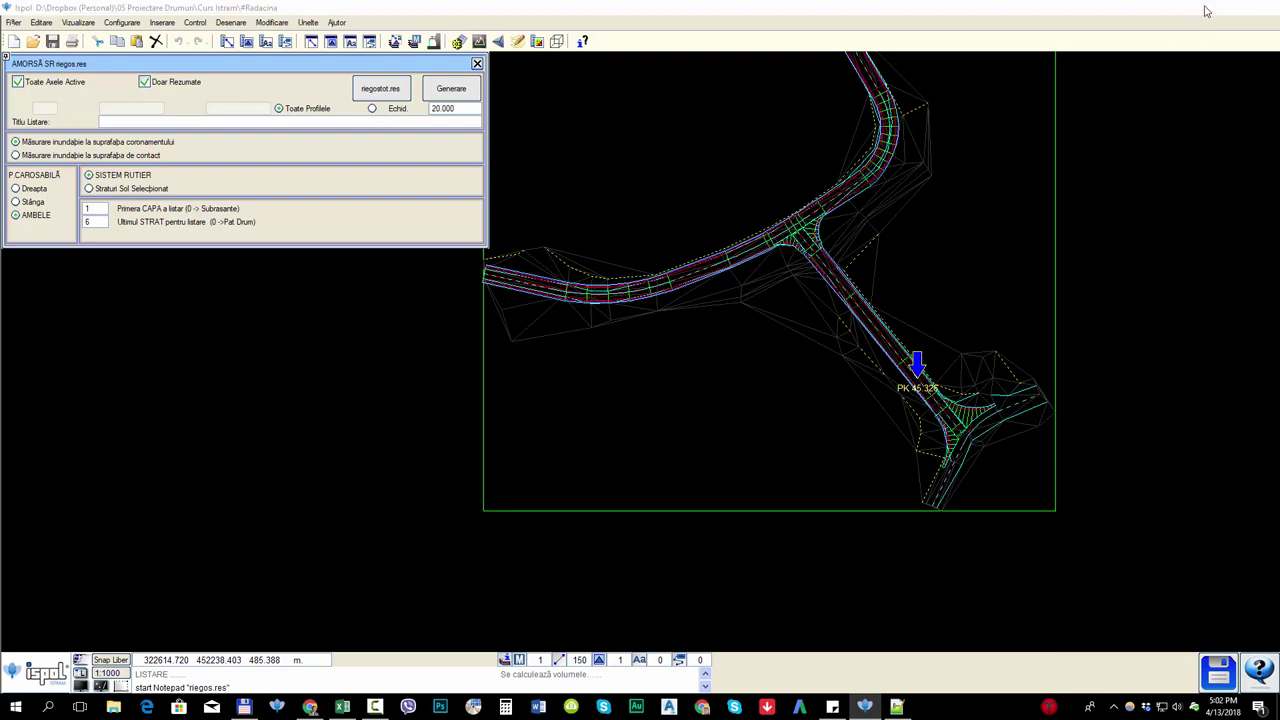
left_click(1206, 10)
left_click(515, 417)
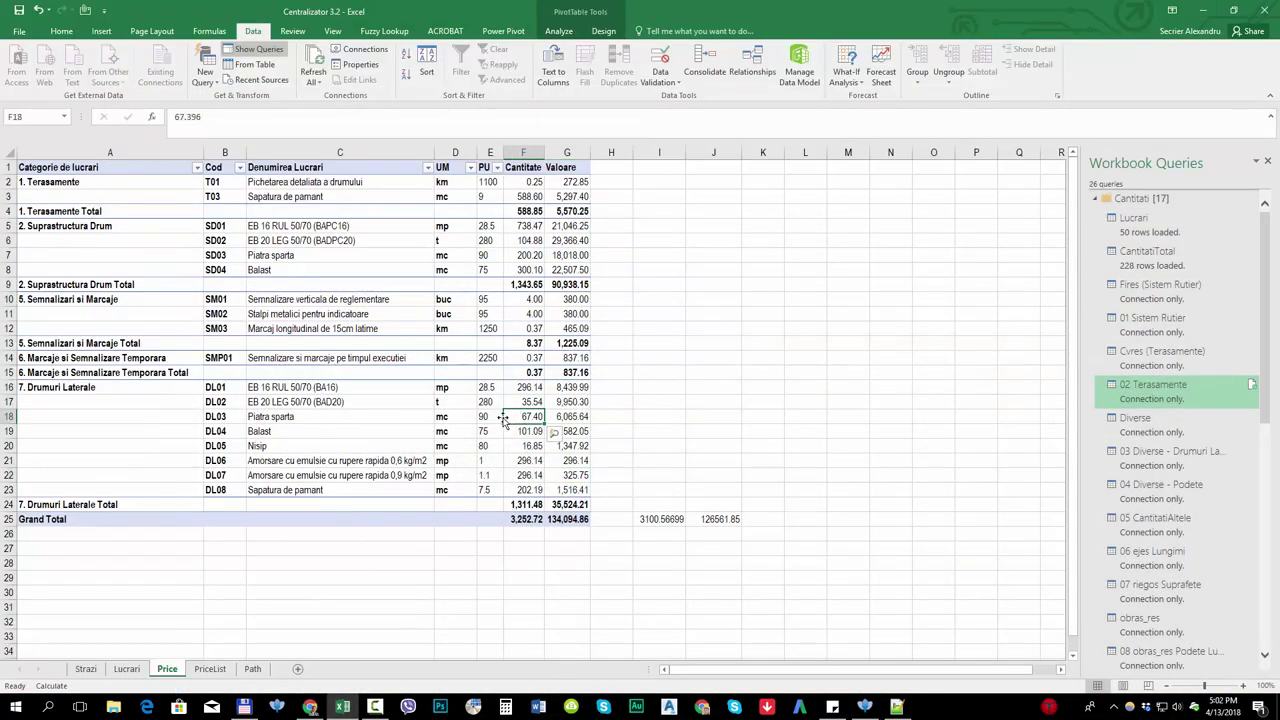
- In the Lucrari sheet, set the PU unit price of SD01 to 30 and of SD02 to 300
left_click(127, 668)
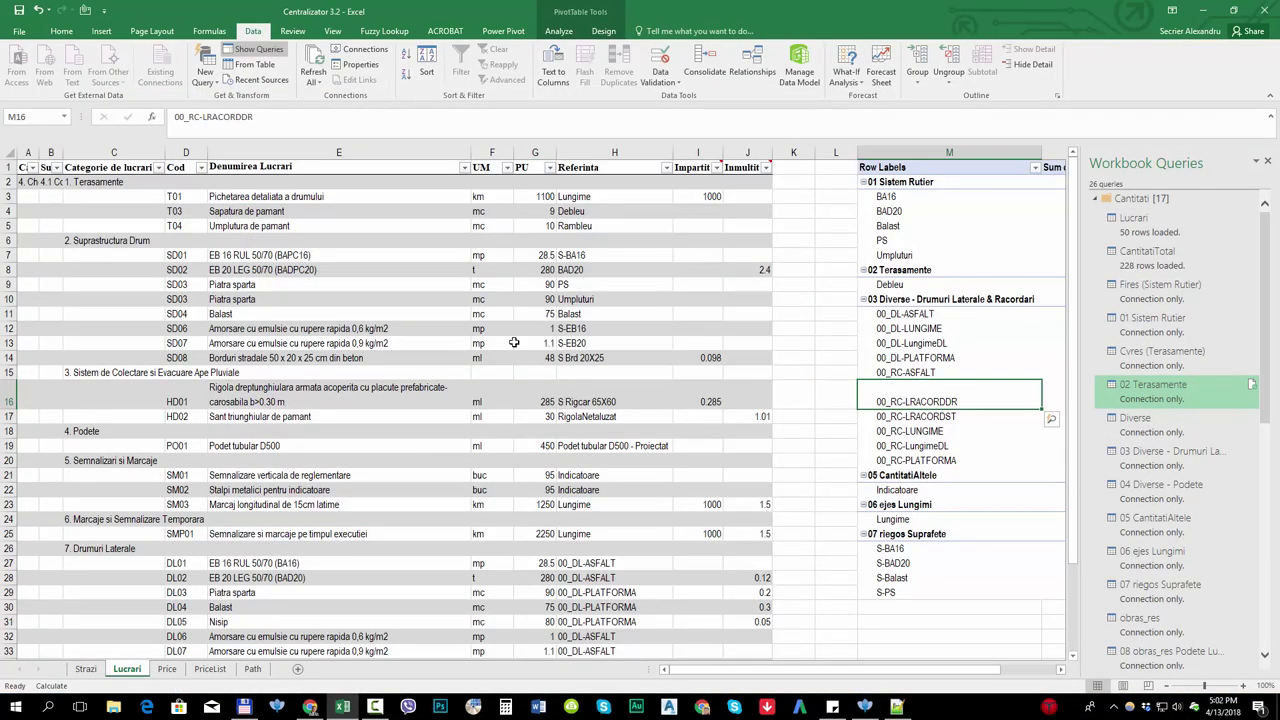
left_click(530, 256)
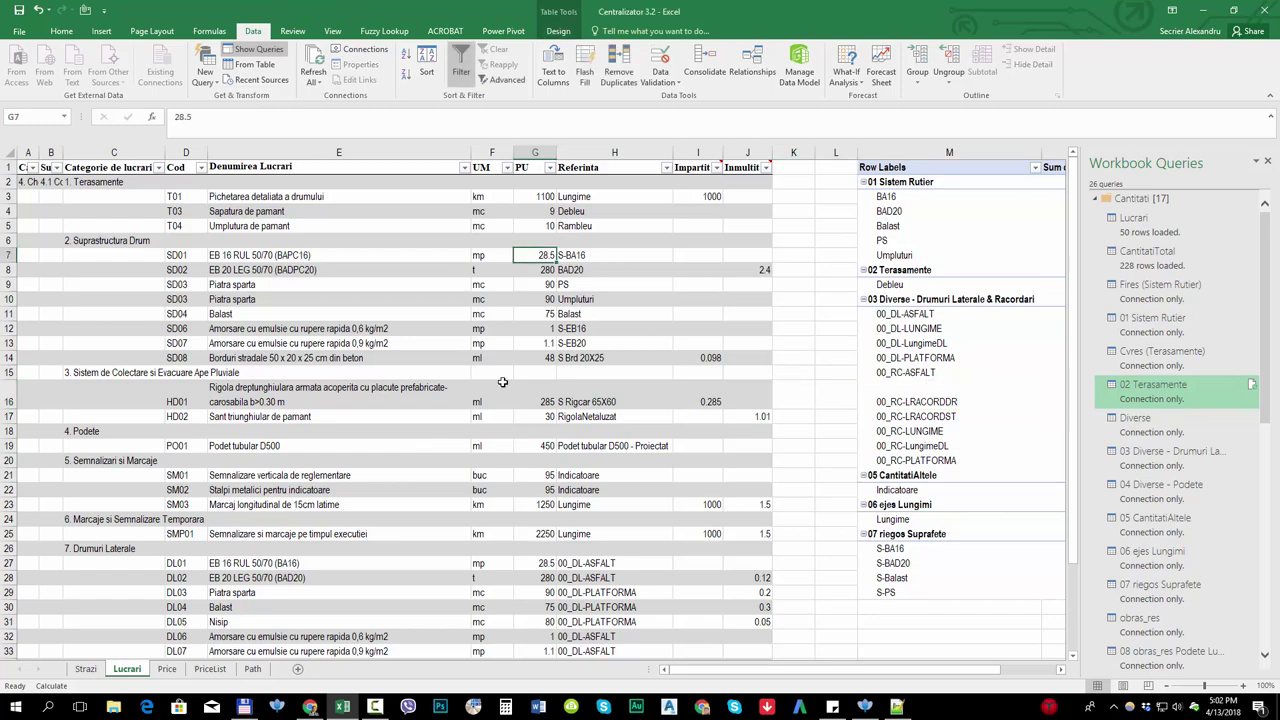
type("30")
key("Return")
type("300")
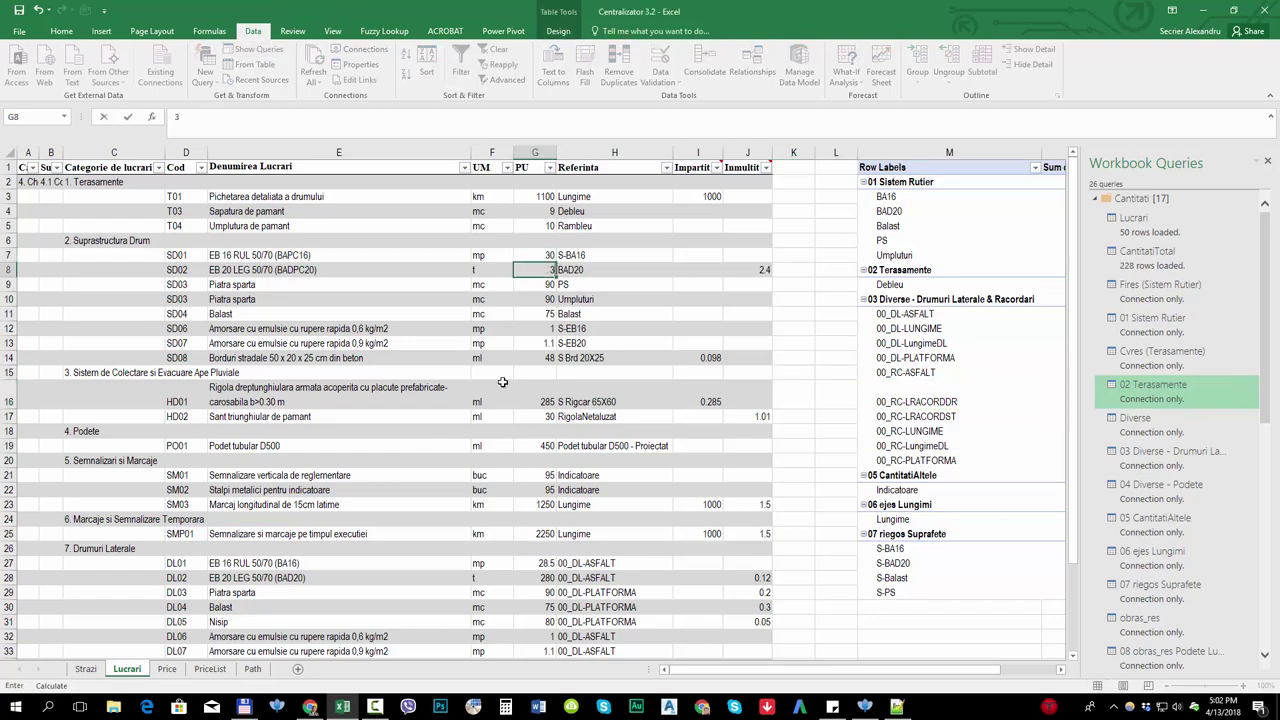
key("Return")
- Refresh the Price sheet's pivot table with the changed unit prices and save the workbook
left_click(167, 669)
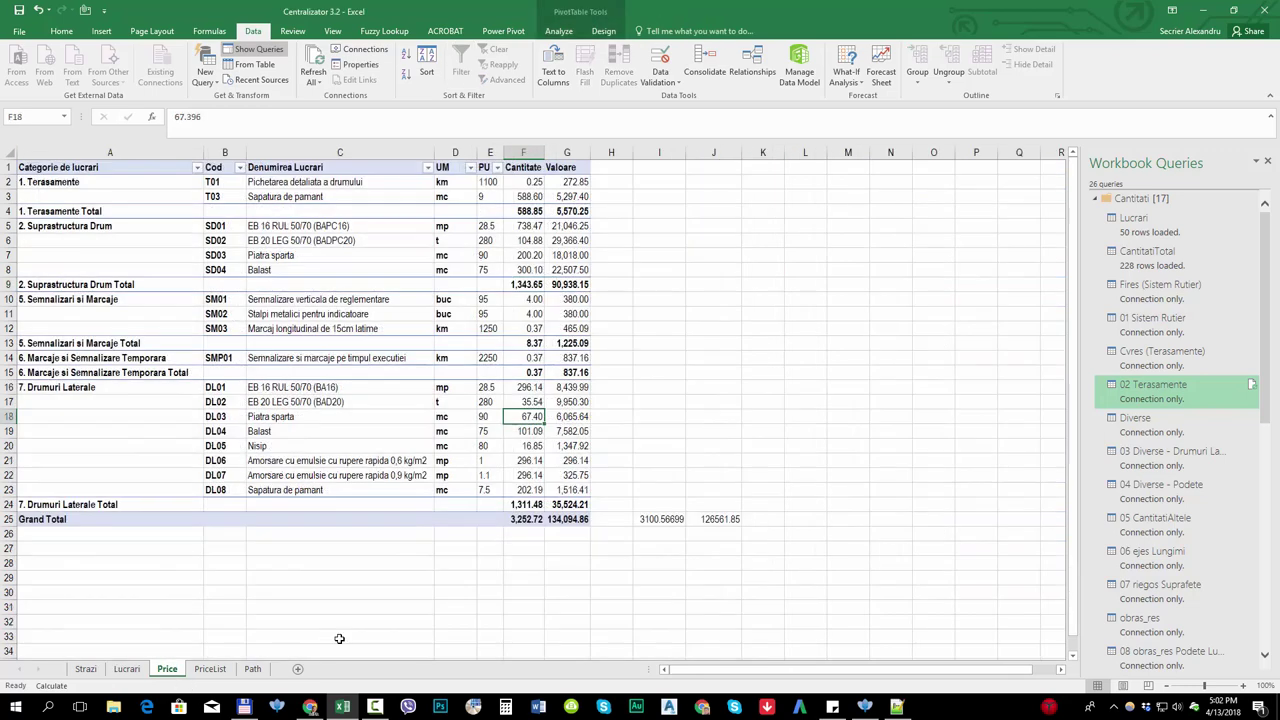
right_click(558, 446)
left_click(578, 531)
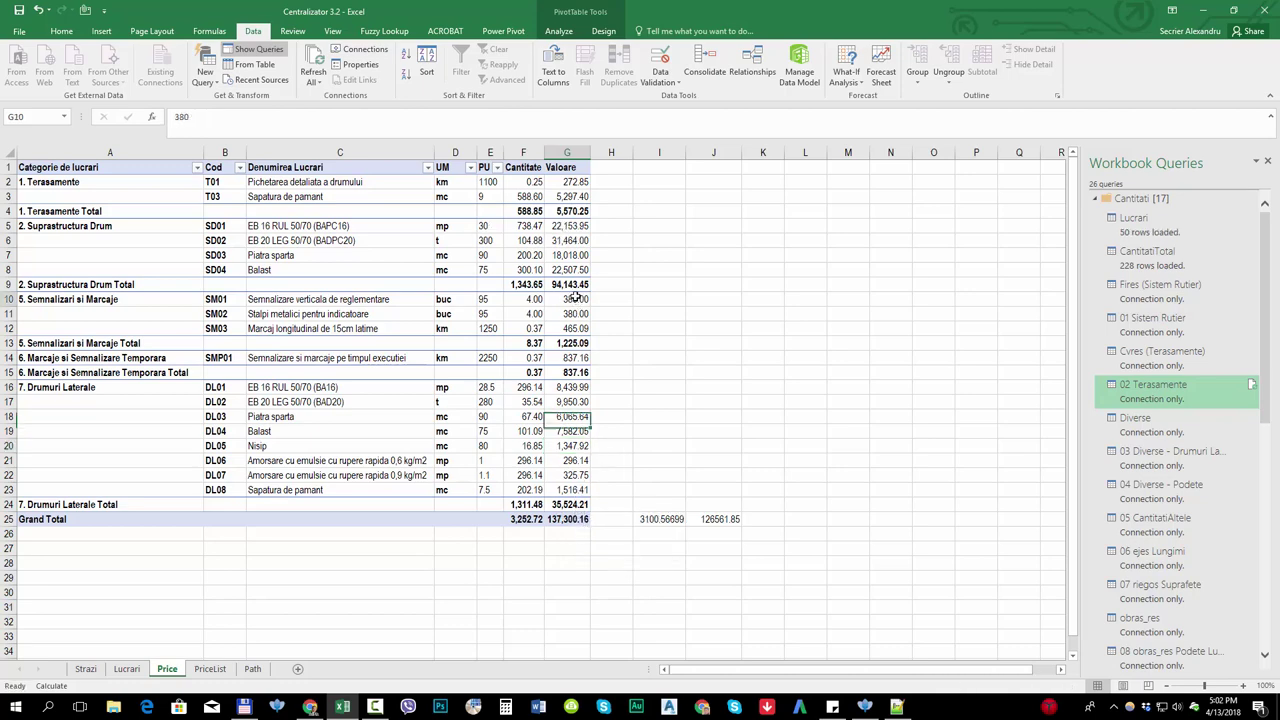
left_click_drag(567, 460, 567, 475)
key("ctrl+c")
left_click(547, 519)
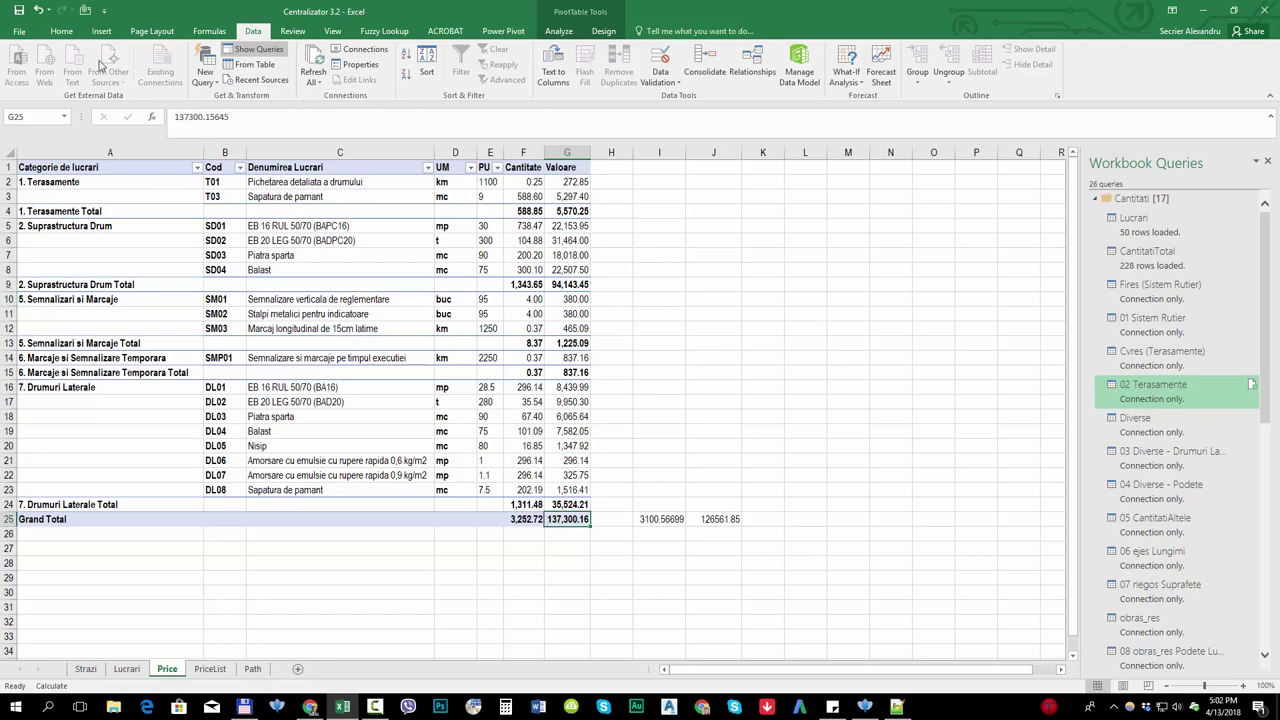
left_click(19, 11)
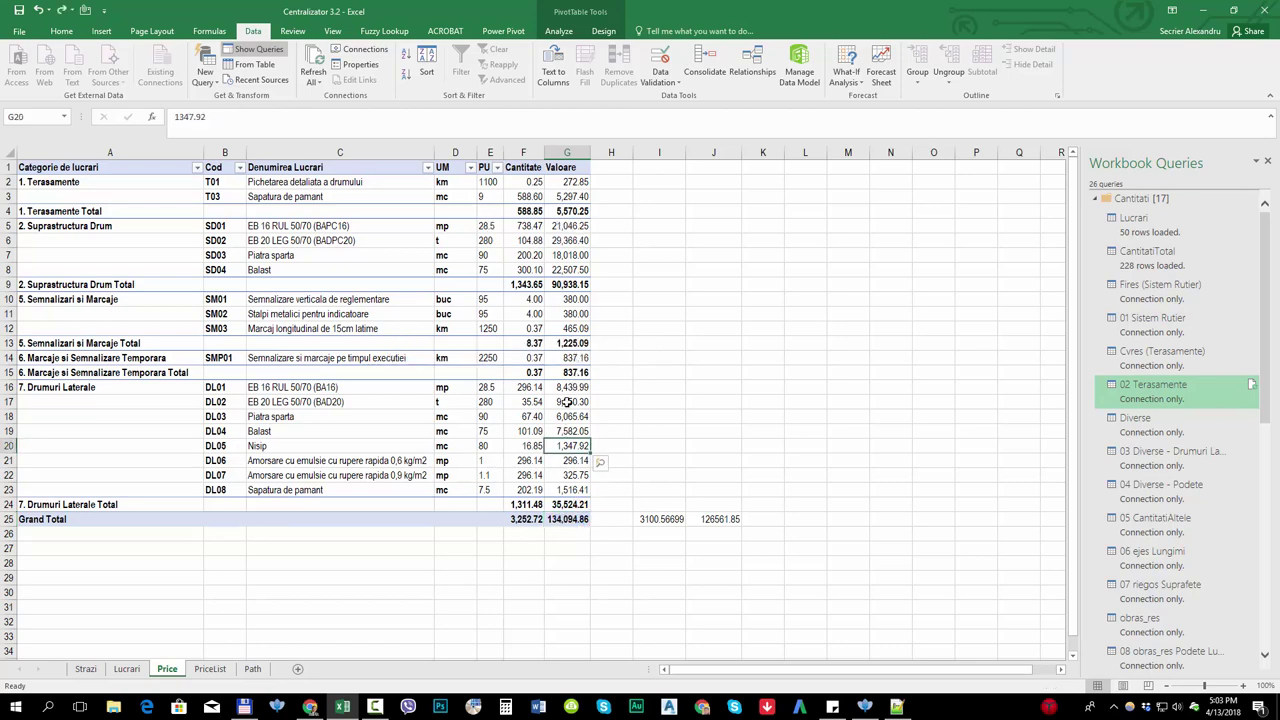
- Show the detail records behind the SD01 EB 16 RUL 50/70 (BAPC16) quantity in a new sheet
left_click(578, 231)
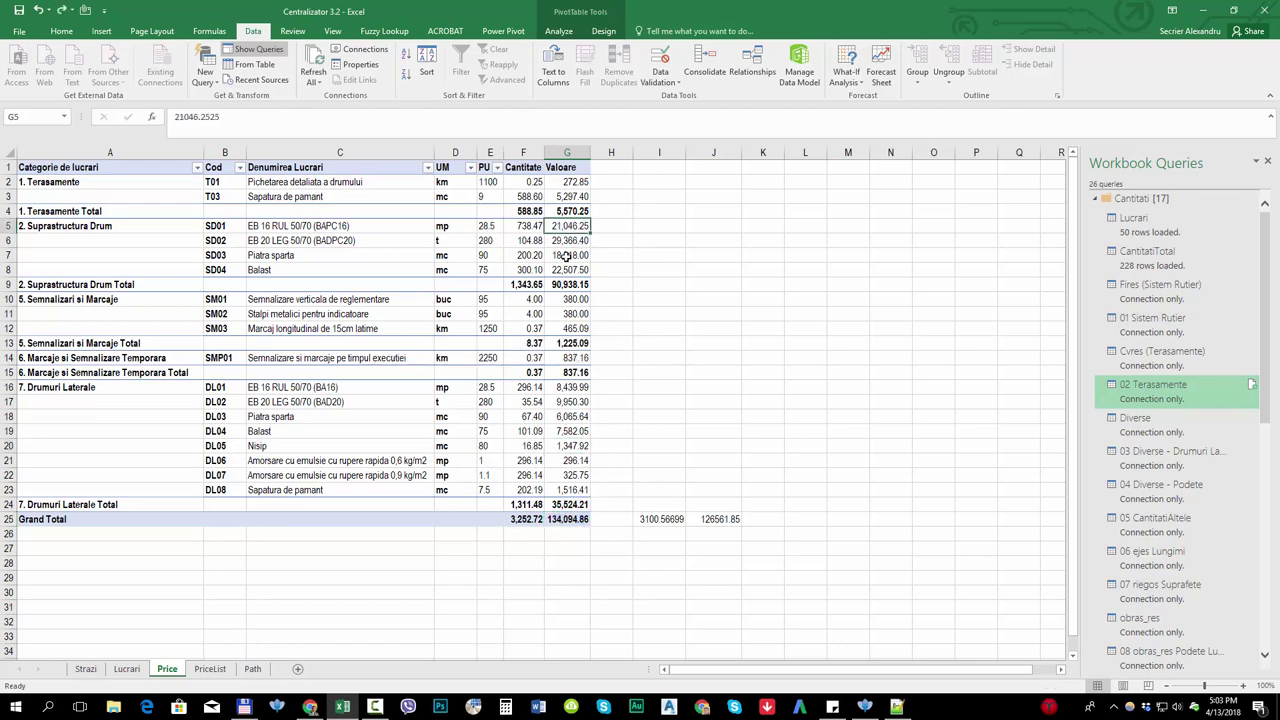
left_click(520, 226)
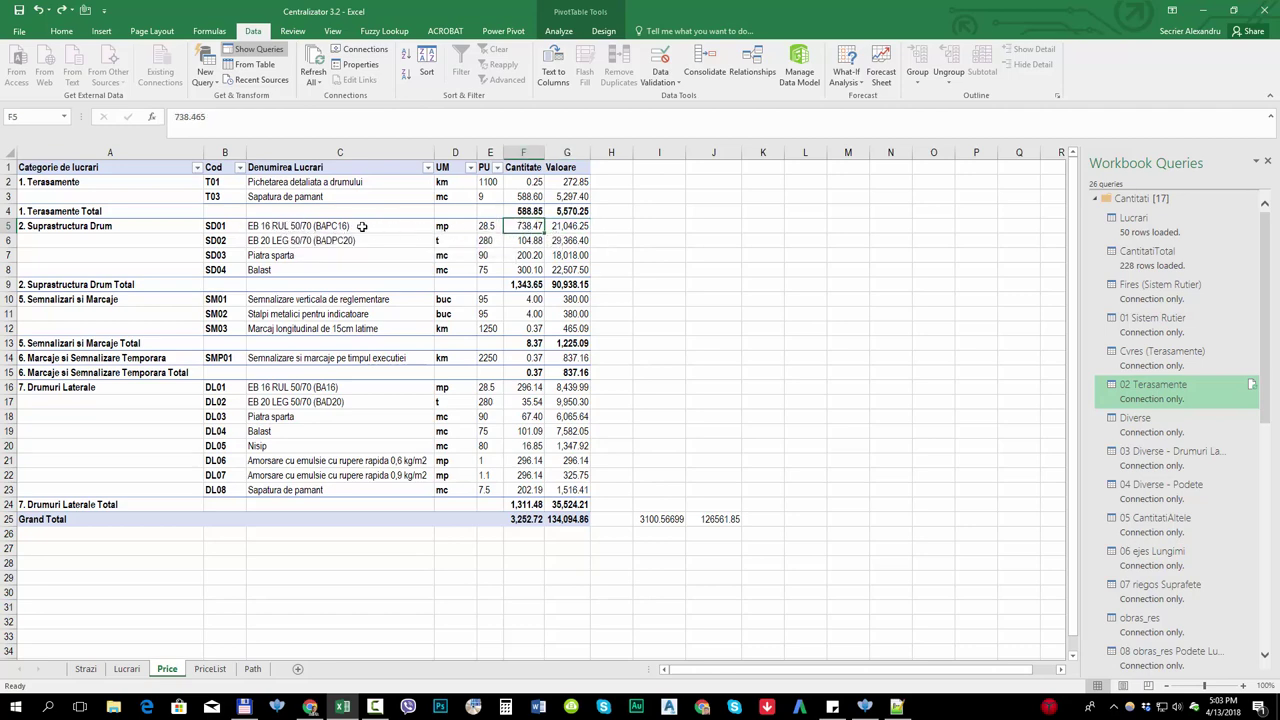
double_click(523, 226)
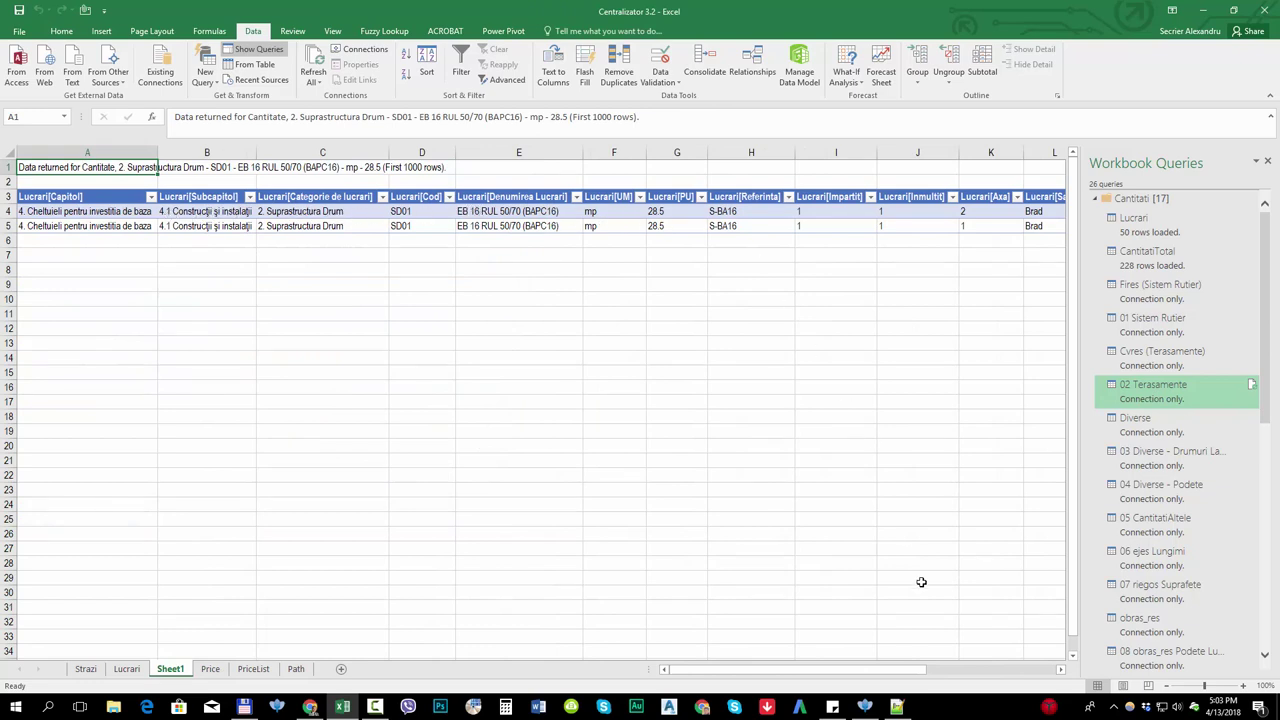
left_click_drag(829, 673, 894, 674)
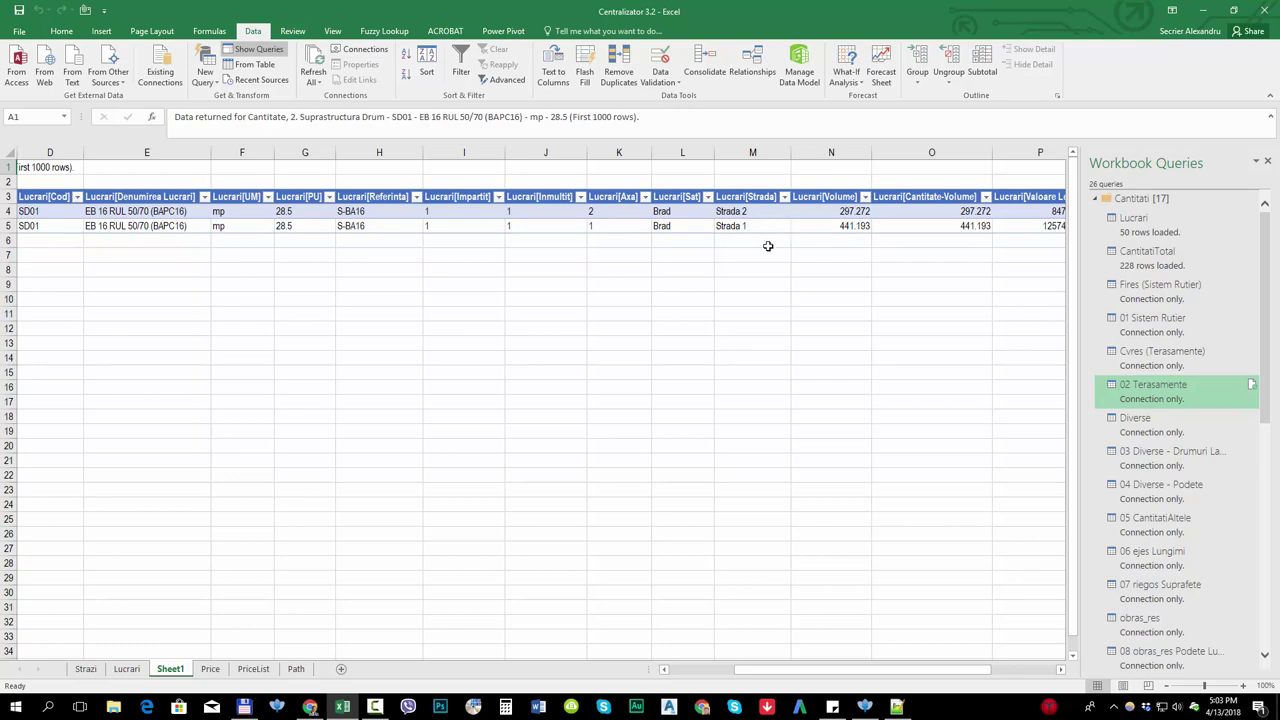
- Compare the detail sheet with Lucrari and Price, and examine the volume of each street for item SD01
left_click(126, 668)
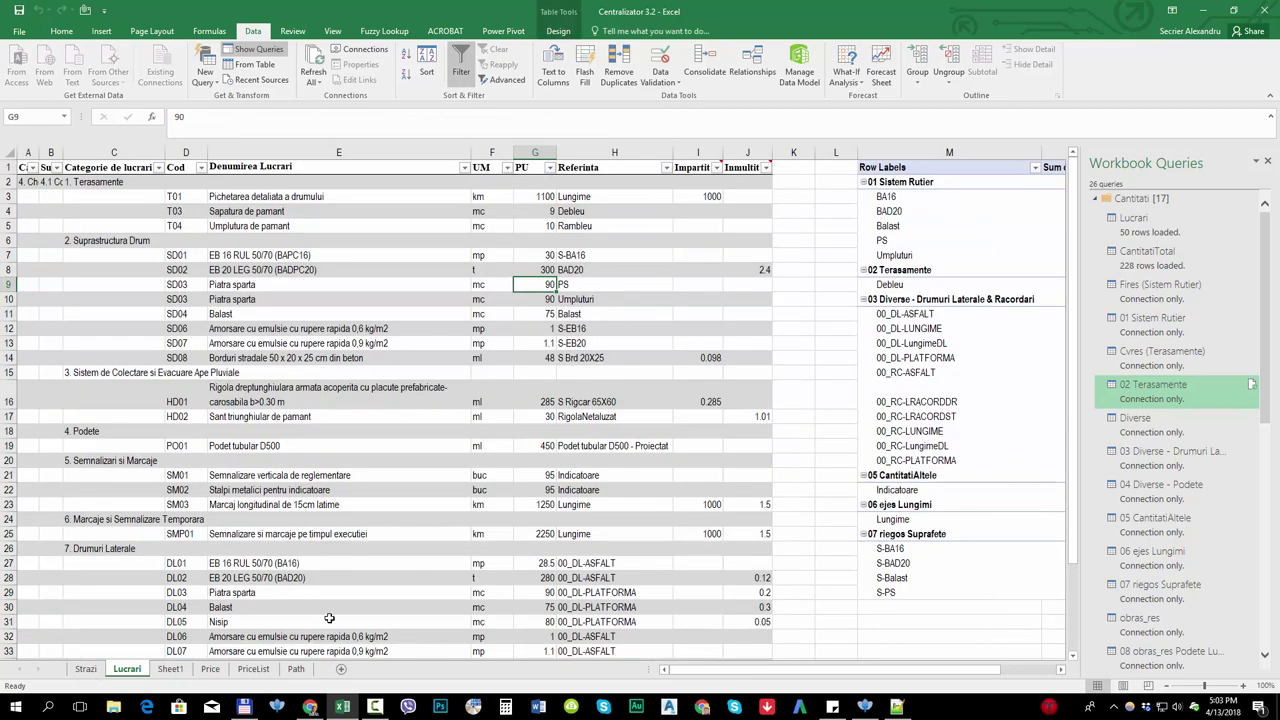
left_click(214, 669)
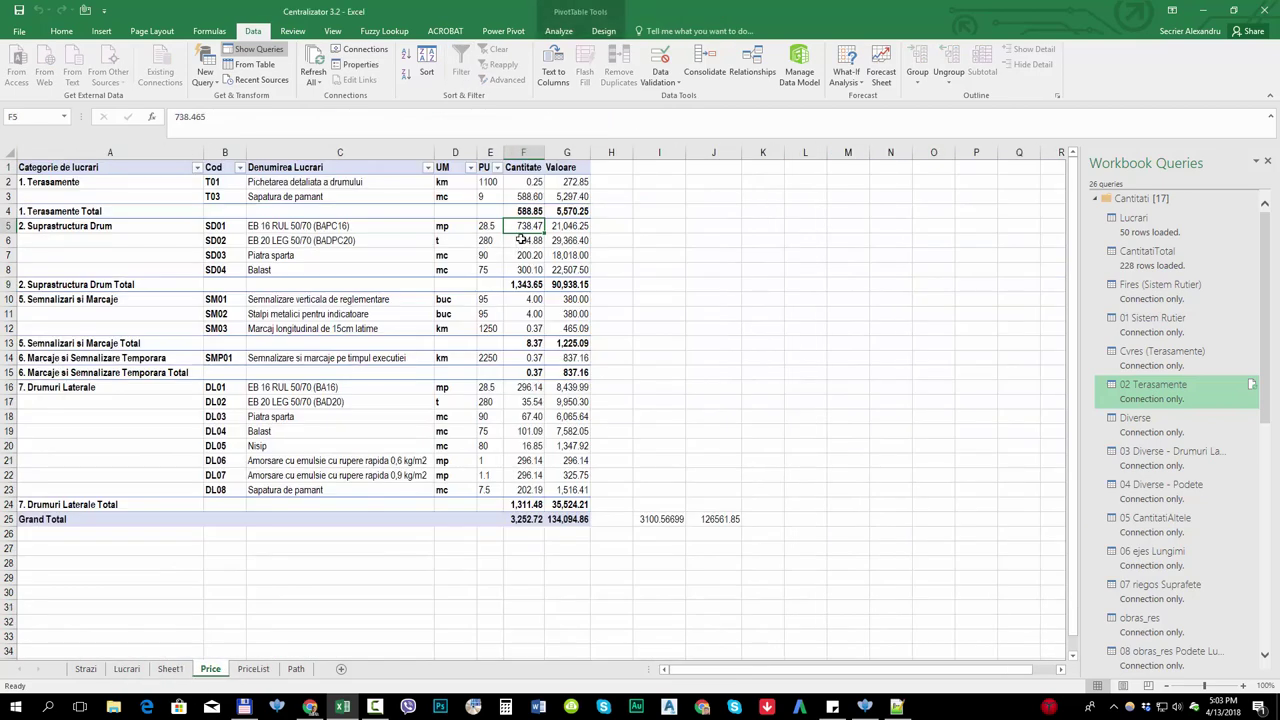
left_click(170, 669)
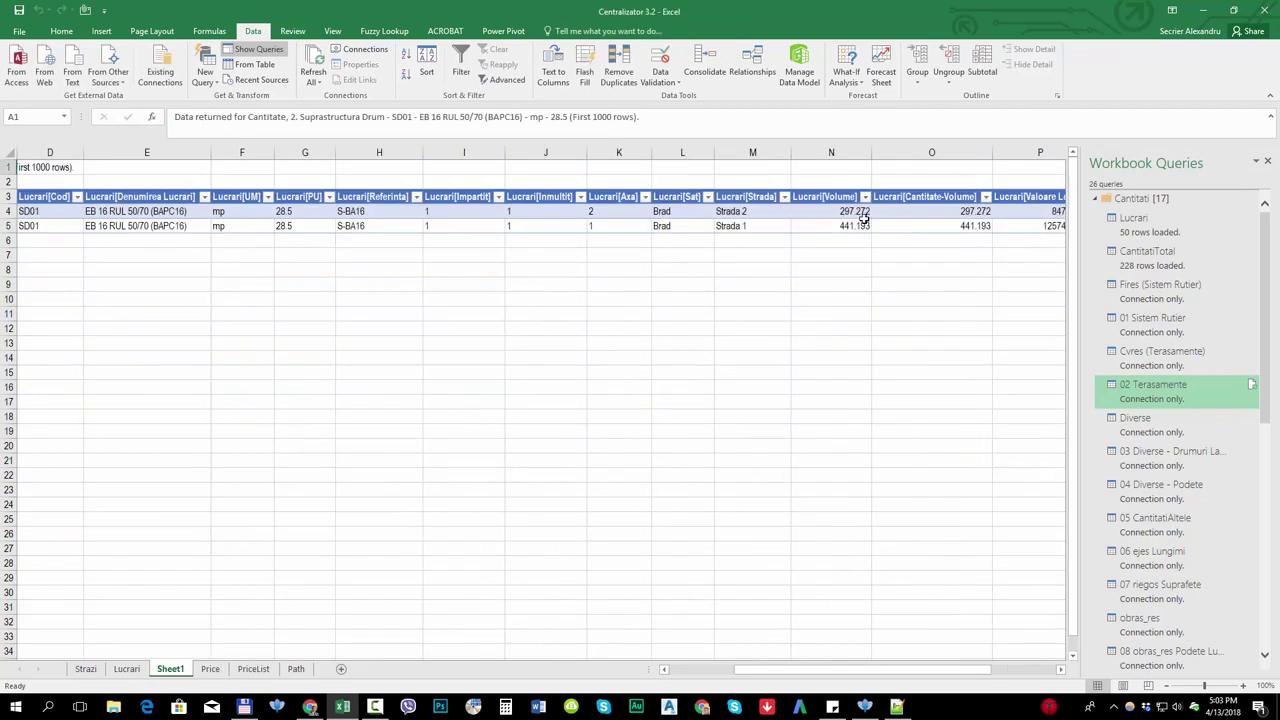
left_click_drag(747, 207, 826, 234)
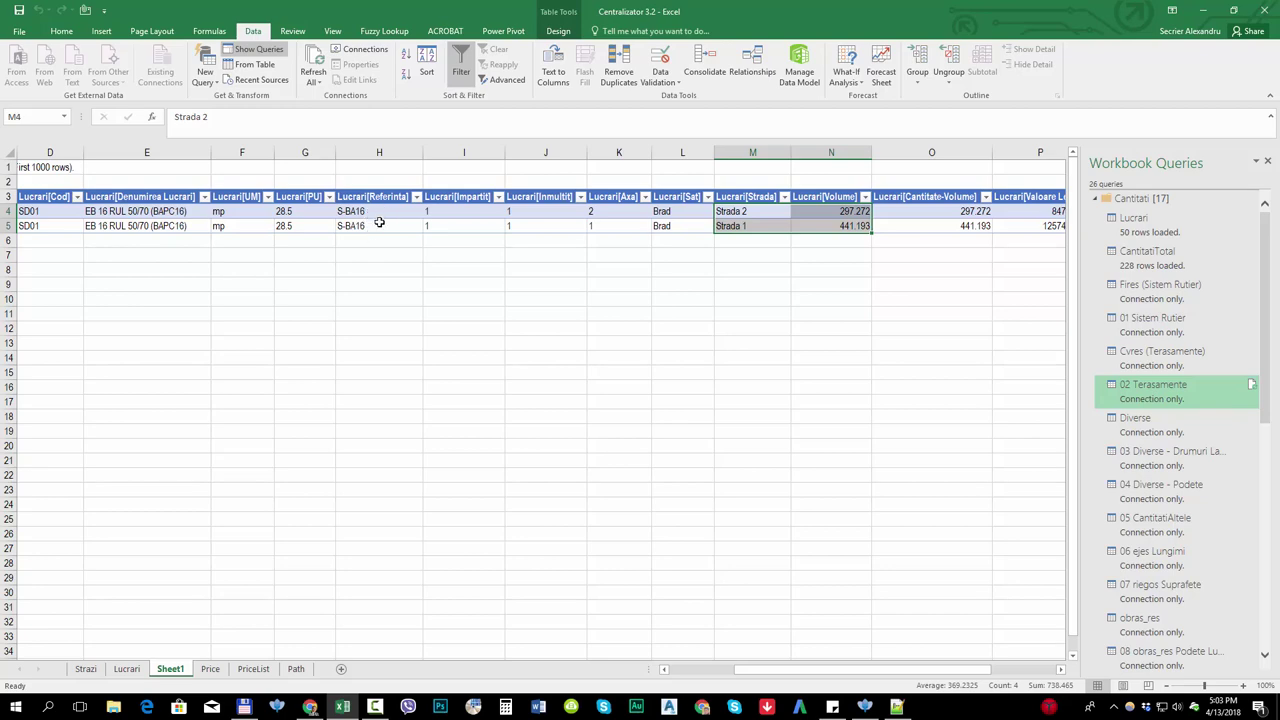
- Delete the detail sheet Sheet1 from the workbook and return to the Price pivot
right_click(170, 670)
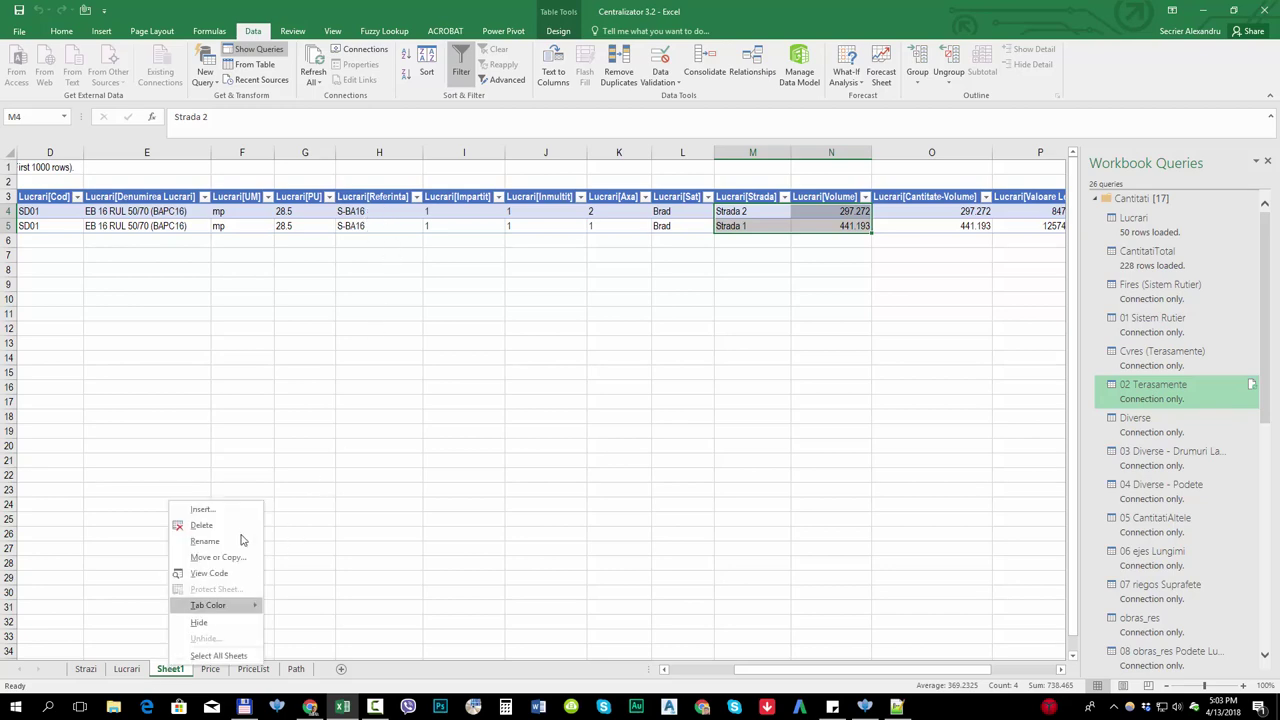
left_click(205, 524)
left_click(617, 391)
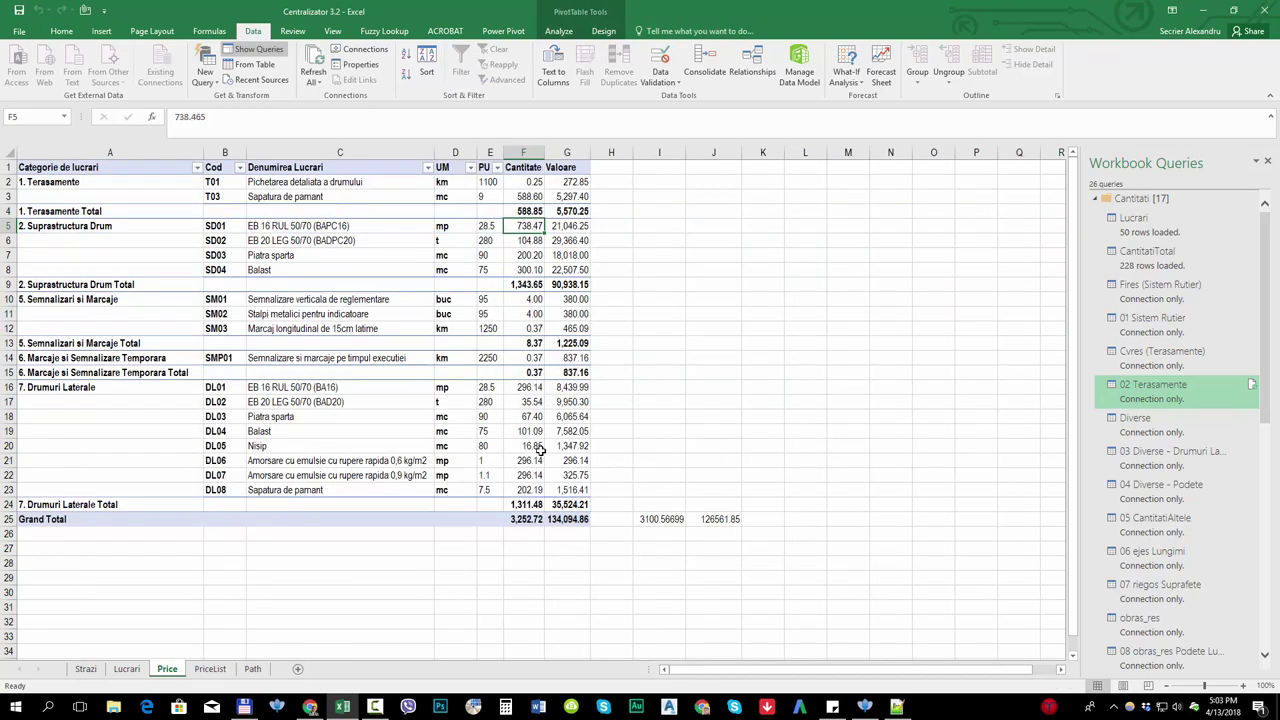
left_click(420, 402)
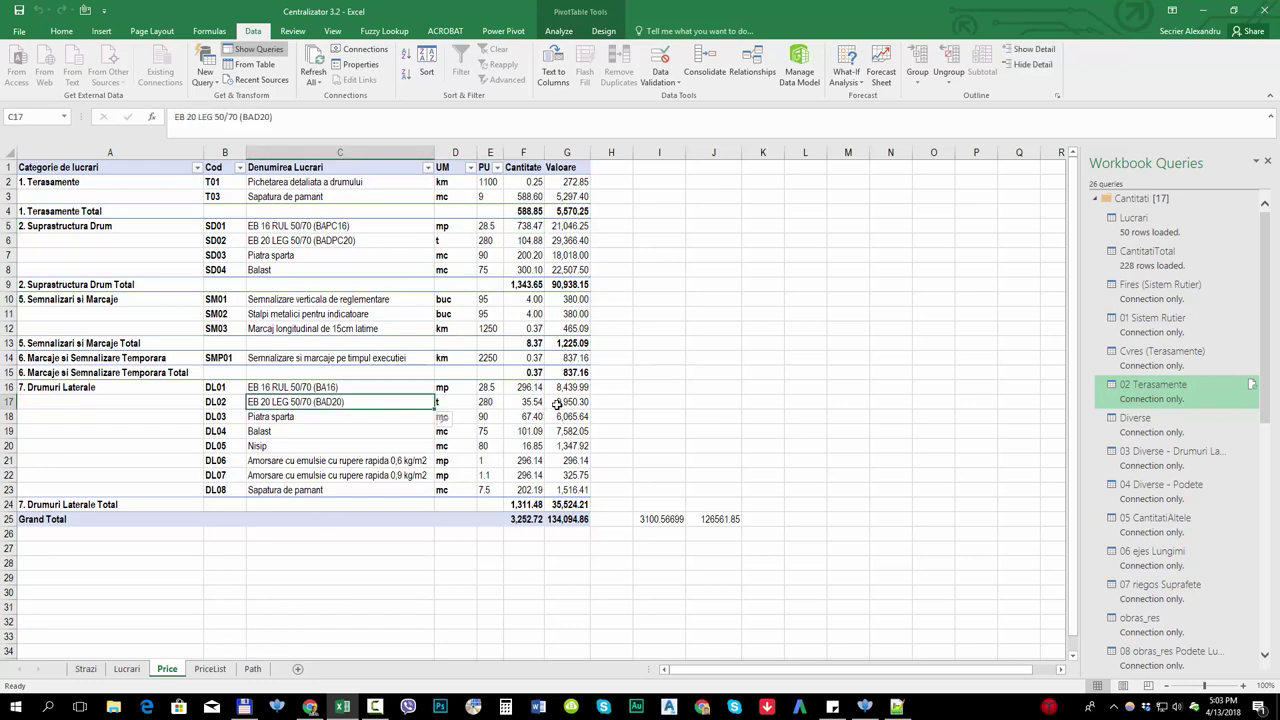
mouse_move(568, 357)
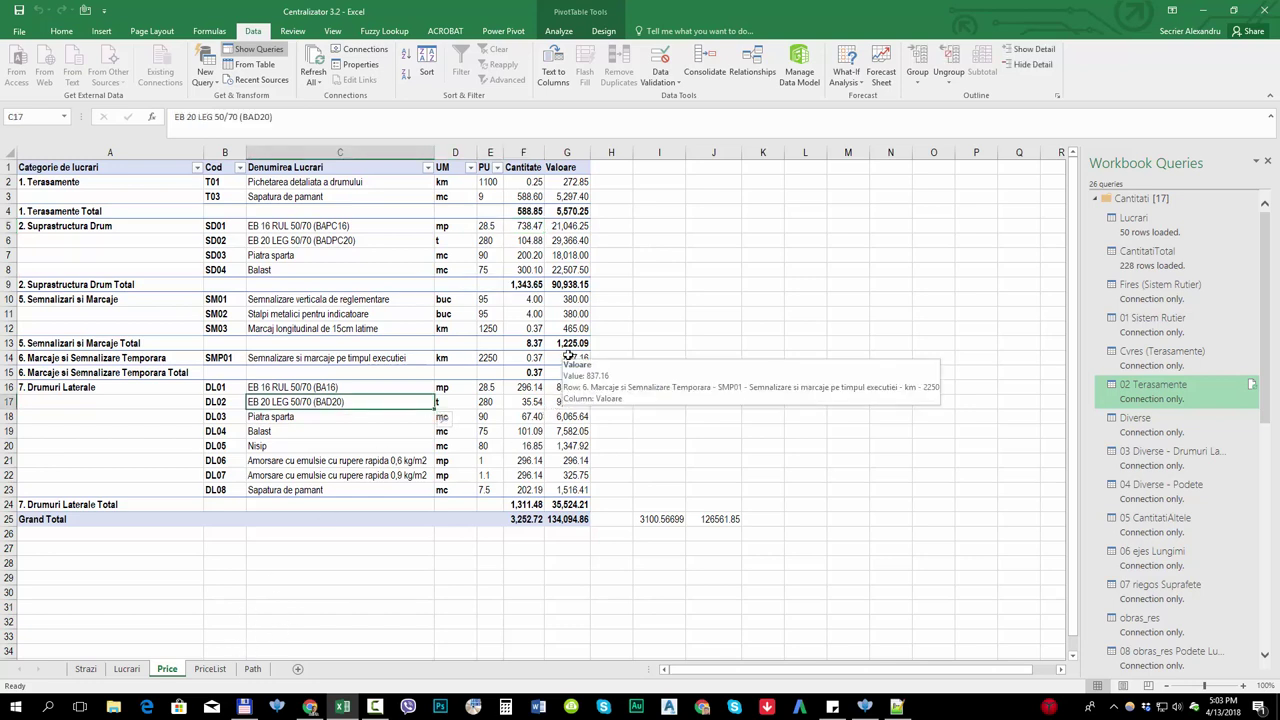